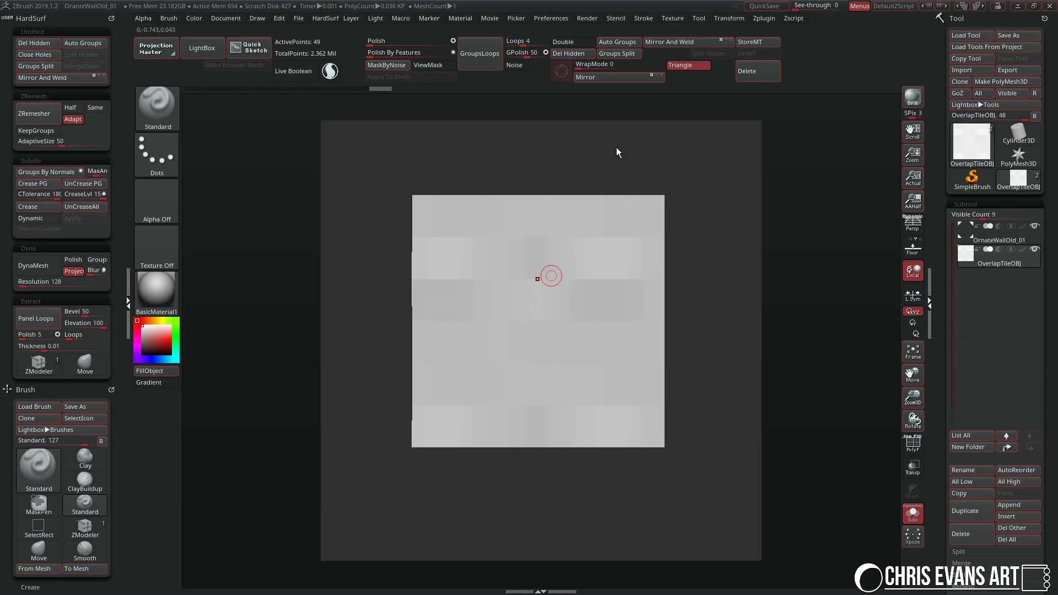
View the flat tile plane together with the corner-triangle subtool and isolate the plane again
{"action": "mouse_move", "coordinate": [616, 147]}
{"action": "right_mouse_down"}
{"action": "mouse_move", "coordinate": [625, 146]}
{"action": "mouse_move", "coordinate": [524, 170]}
{"action": "mouse_move", "coordinate": [544, 142]}
{"action": "right_mouse_up"}
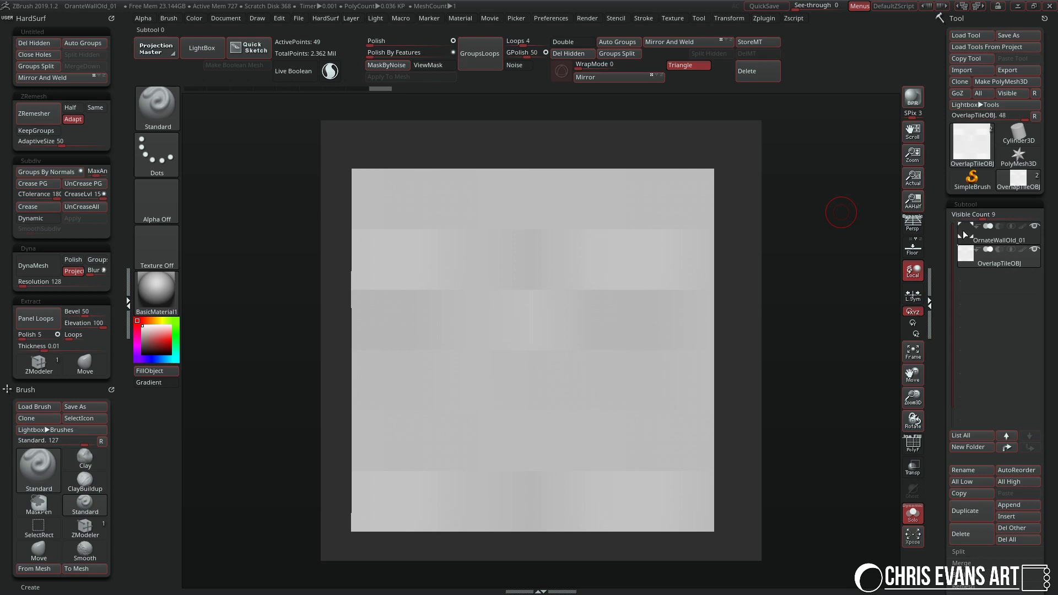
{"action": "left_click", "coordinate": [912, 513]}
{"action": "right_click_drag", "start_coordinate": [565, 320], "coordinate": [552, 297], "text": "alt"}
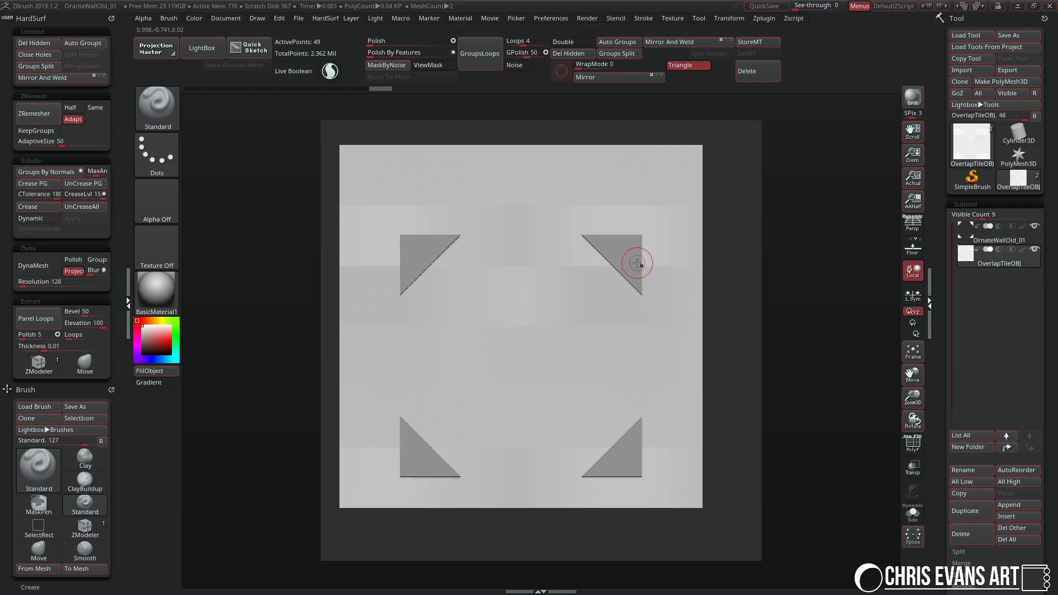
{"action": "key", "text": "alt+s"}
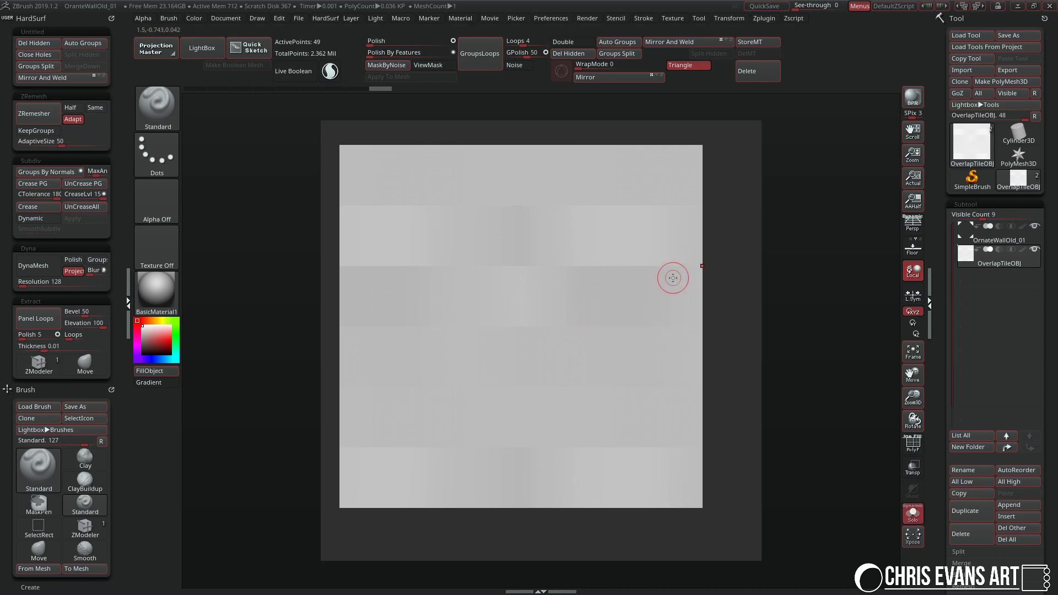
Show the tile plane's polygon wireframe at its lowest subdivision level and hide it again
{"action": "key", "text": "shift"}
{"action": "key", "text": "shift"}
{"action": "key", "text": "shift+f"}
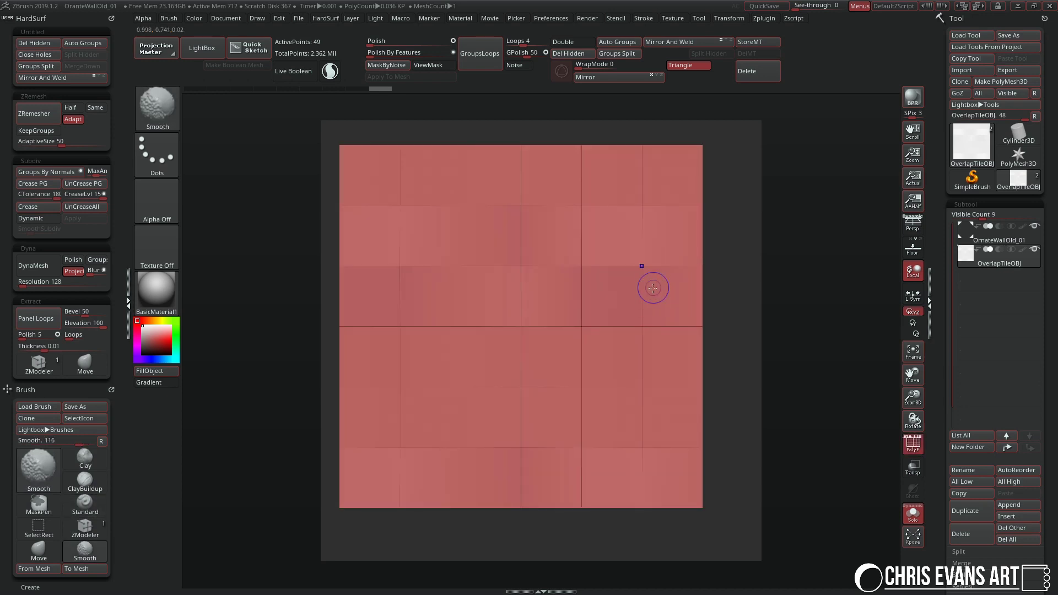
{"action": "key", "text": "shift+f"}
Raise the OverlapTileOBJ plane to its highest subdivision level to bring back the sculpted wall detail
{"action": "key", "text": "d"}
{"action": "key", "text": "d"}
{"action": "key", "text": "d"}
{"action": "key", "text": "d"}
{"action": "key", "text": "d"}
{"action": "key", "text": "d"}
{"action": "key", "text": "d"}
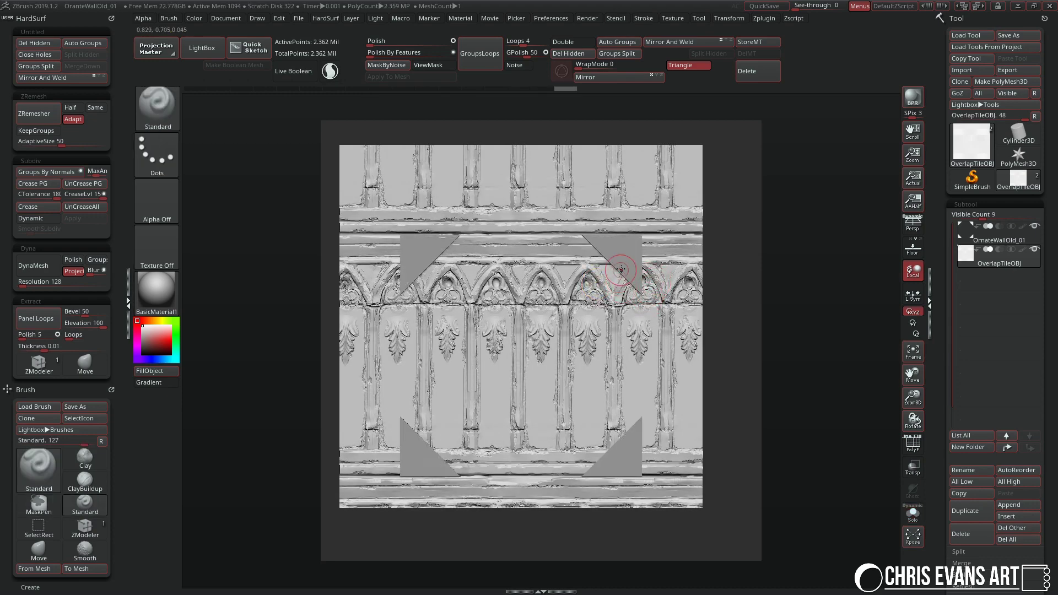
Select the OrnateWallOld_01 corner-triangle subtool, and switch back to the isolated OverlapTileOBJ wall subtool
{"action": "key", "text": "f"}
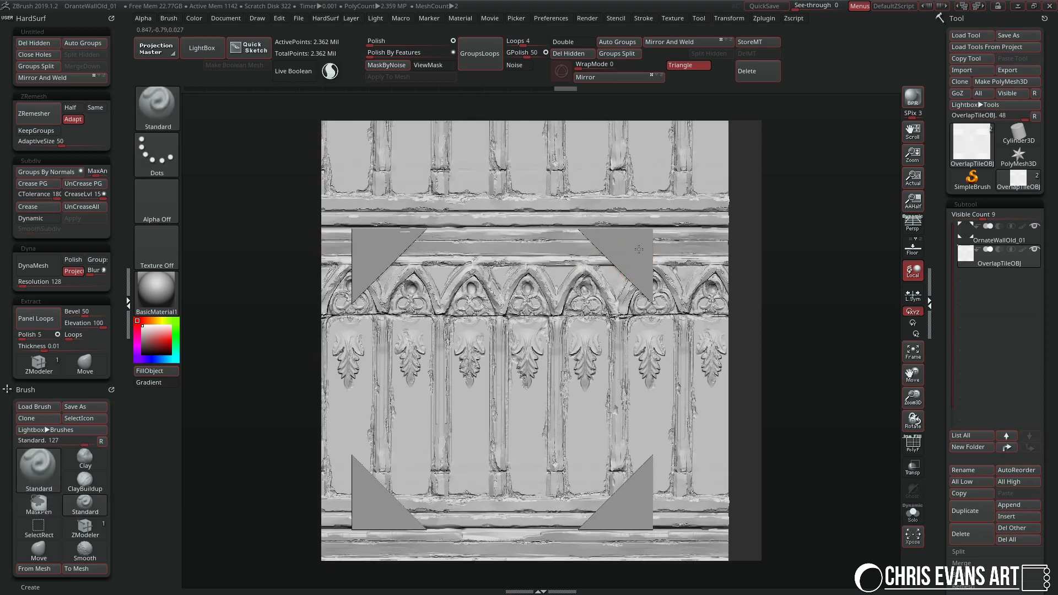
{"action": "right_click_drag", "start_coordinate": [628, 257], "coordinate": [637, 246], "text": "alt"}
{"action": "left_click", "coordinate": [628, 228], "text": "alt"}
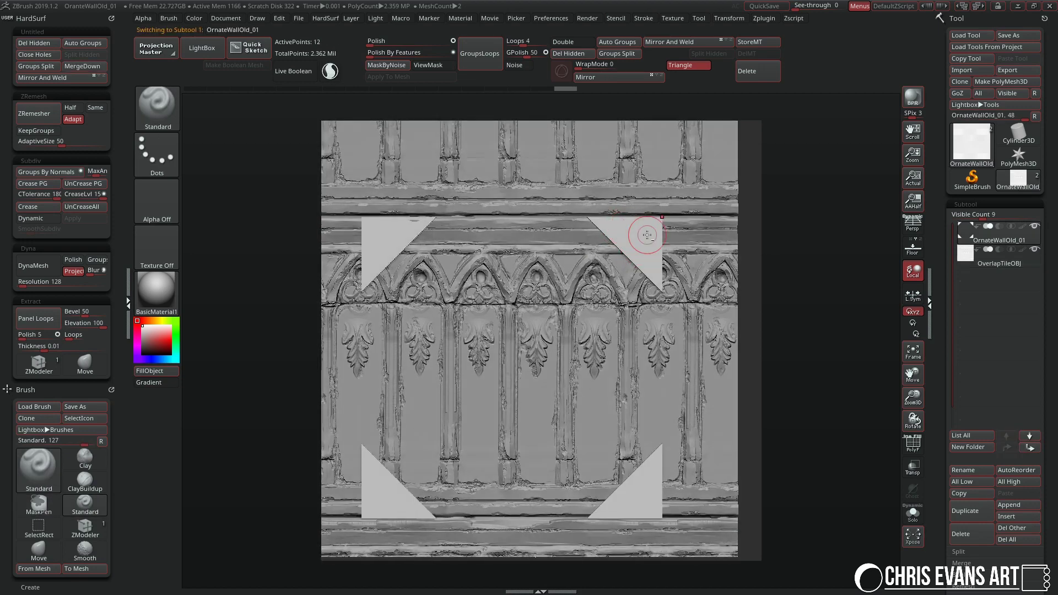
{"action": "scroll", "coordinate": [648, 231], "scroll_direction": "up", "scroll_amount": 2}
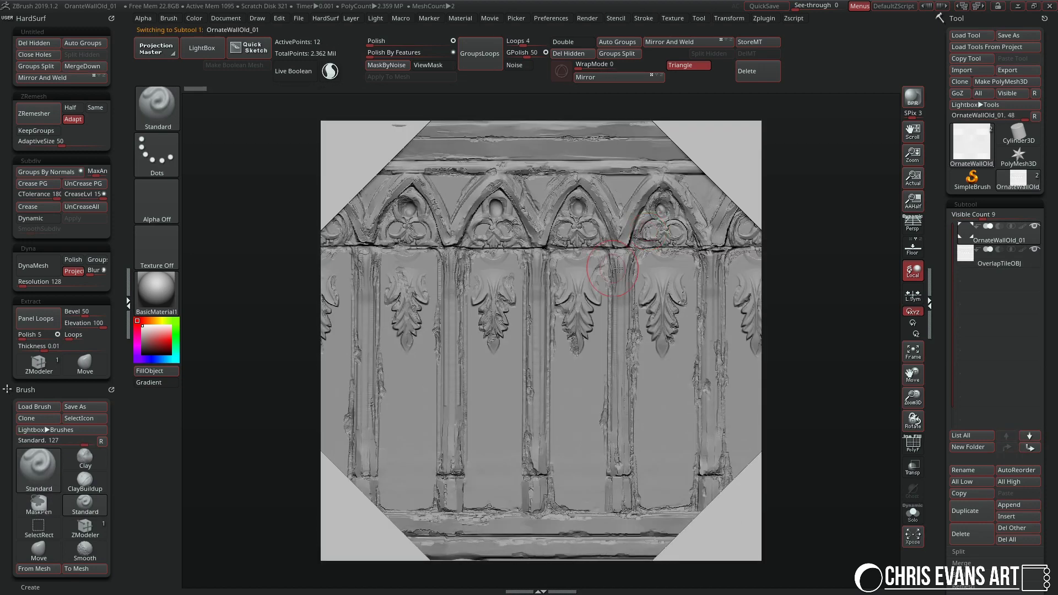
{"action": "left_click", "coordinate": [625, 251], "text": "alt"}
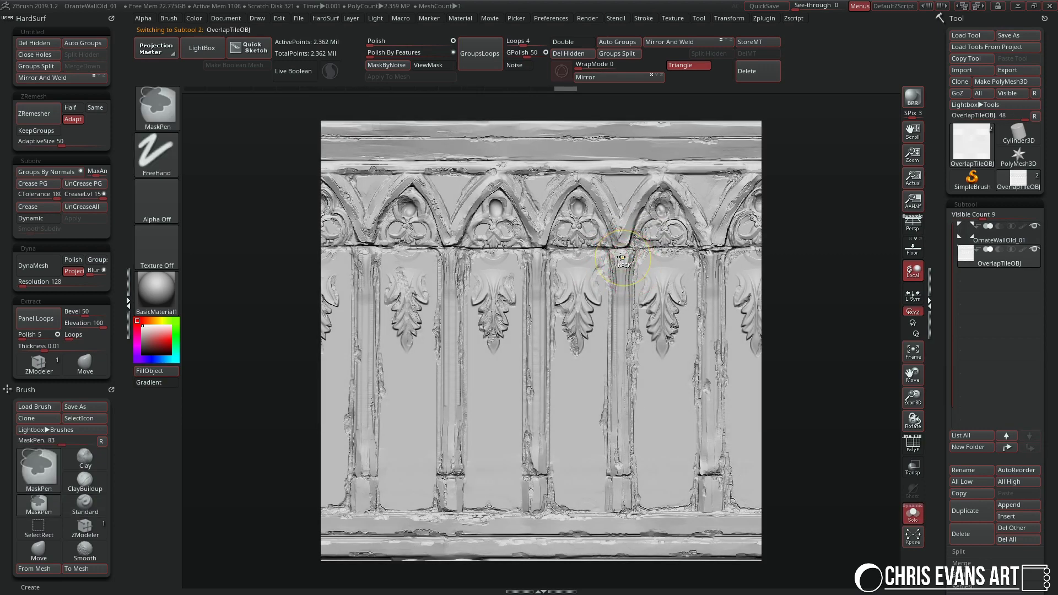
Test tiling with WrapMode at 1 by painting a diagonal Standard brush stroke across the wall's side edge, and undo the stroke
{"action": "right_click_drag", "start_coordinate": [626, 251], "coordinate": [556, 259], "text": "ctrl"}
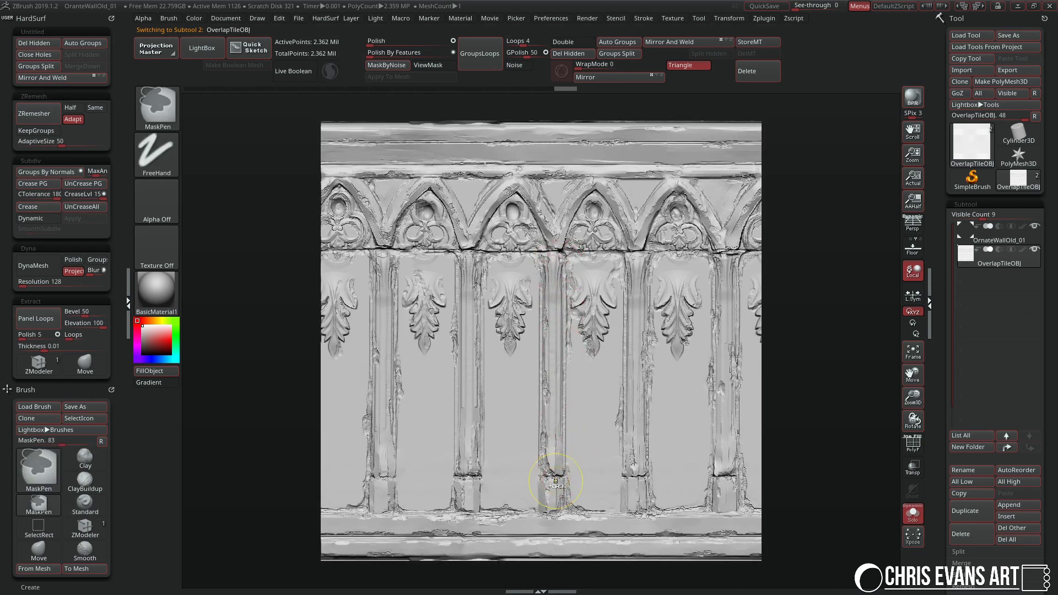
{"action": "right_click_drag", "start_coordinate": [633, 257], "coordinate": [631, 259], "text": "ctrl"}
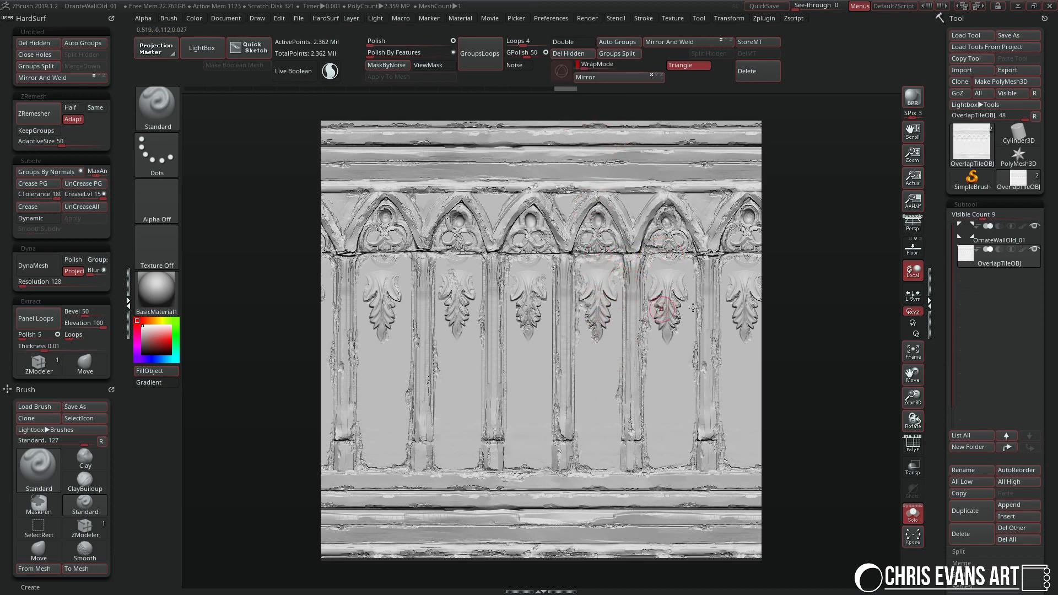
{"action": "left_click_drag", "start_coordinate": [640, 375], "coordinate": [767, 302]}
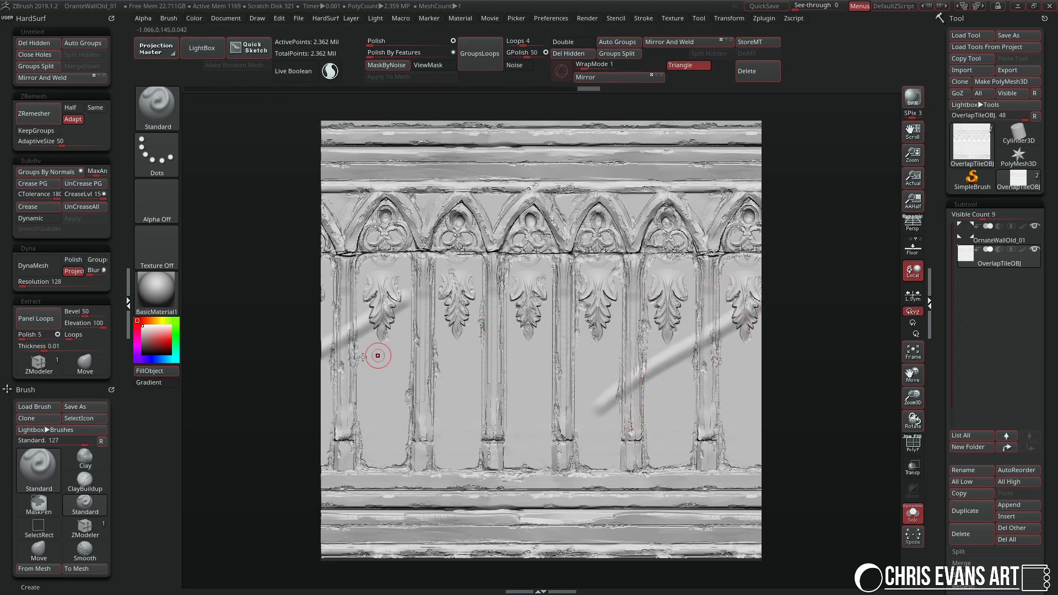
{"action": "key", "text": "ctrl+z"}
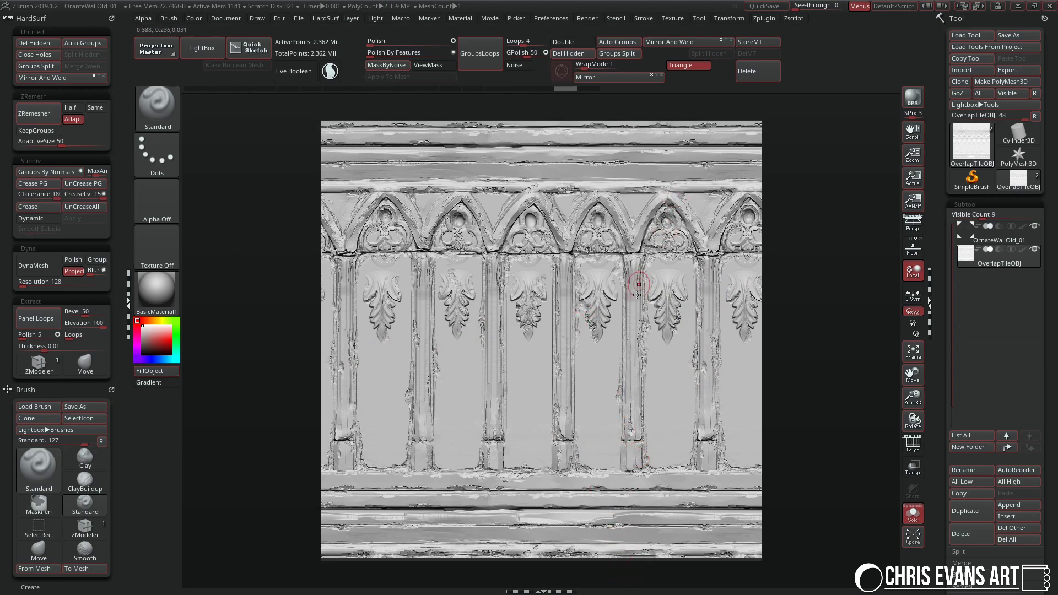
Examine the sculpted wall's arches, leaf ornaments and columns up close and as a whole
{"action": "right_click_drag", "start_coordinate": [640, 285], "coordinate": [557, 160], "text": "ctrl"}
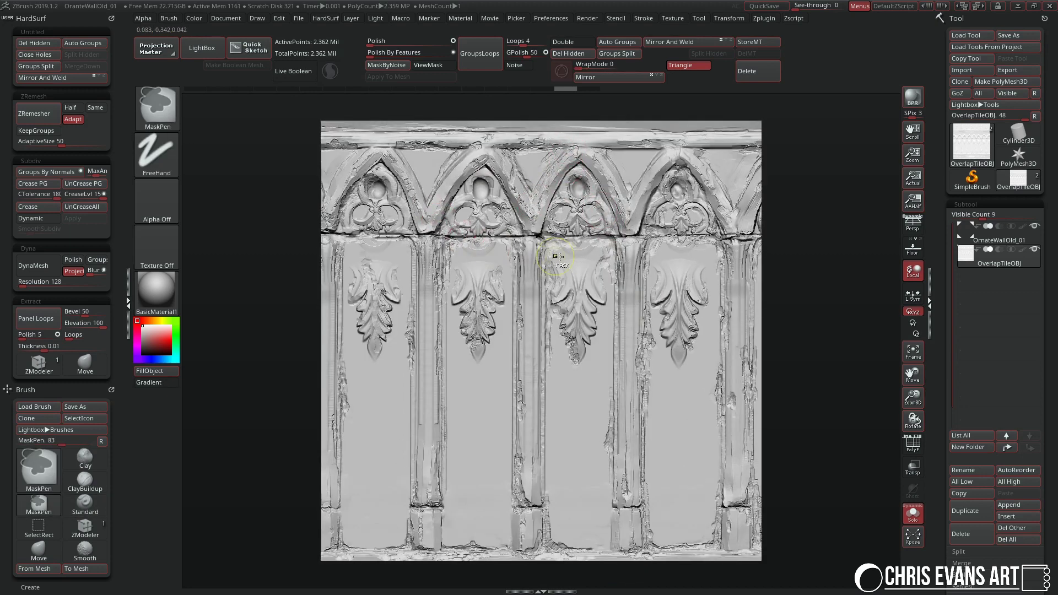
{"action": "right_click_drag", "start_coordinate": [433, 186], "coordinate": [498, 227], "text": "ctrl"}
{"action": "mouse_move", "coordinate": [588, 298]}
{"action": "right_mouse_down", "text": "alt"}
{"action": "mouse_move", "coordinate": [563, 341]}
{"action": "mouse_move", "coordinate": [574, 354]}
{"action": "right_mouse_up", "text": "alt"}
{"action": "right_click_drag", "start_coordinate": [589, 435], "coordinate": [589, 427], "text": "ctrl"}
{"action": "mouse_move", "coordinate": [569, 380]}
{"action": "right_mouse_down", "text": "alt"}
{"action": "mouse_move", "coordinate": [551, 325]}
{"action": "mouse_move", "coordinate": [606, 346]}
{"action": "mouse_move", "coordinate": [606, 377]}
{"action": "mouse_move", "coordinate": [593, 378]}
{"action": "right_mouse_up", "text": "alt"}
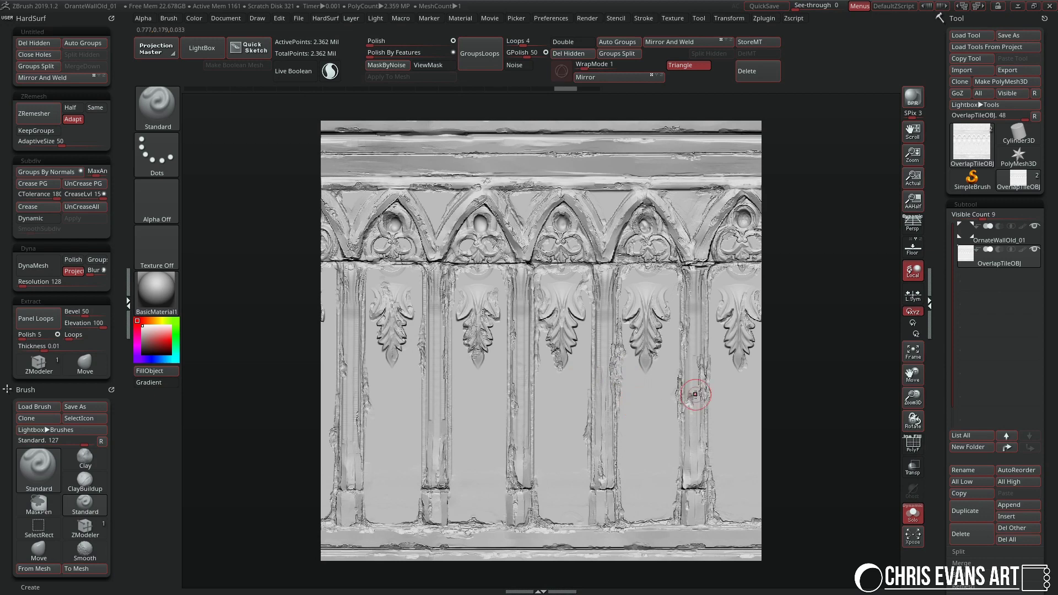
{"action": "key", "text": "f"}
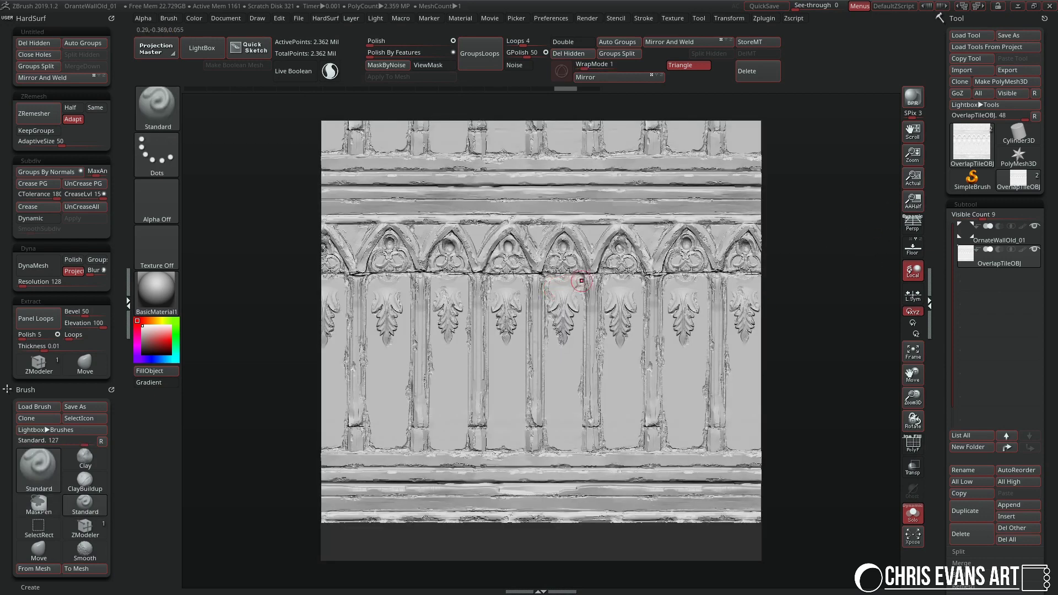
Switch to the OrnateWallOld project in Quixel Mixer and make the Sculpt layer visible
{"action": "key", "text": "alt+Tab"}
{"action": "left_click", "coordinate": [600, 276]}
{"action": "left_click_drag", "start_coordinate": [481, 288], "coordinate": [635, 330]}
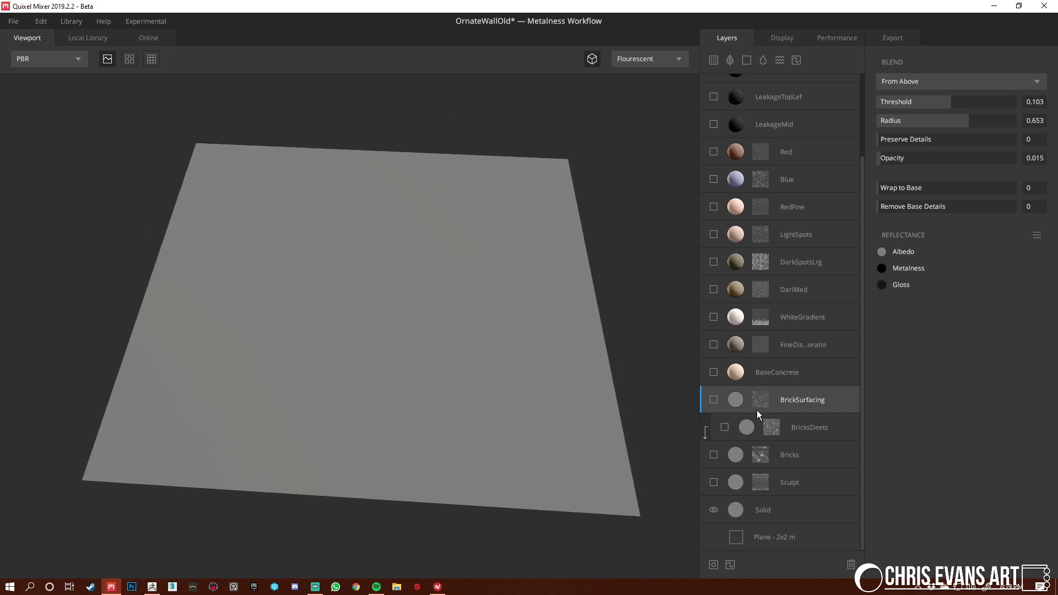
{"action": "left_click", "coordinate": [713, 482]}
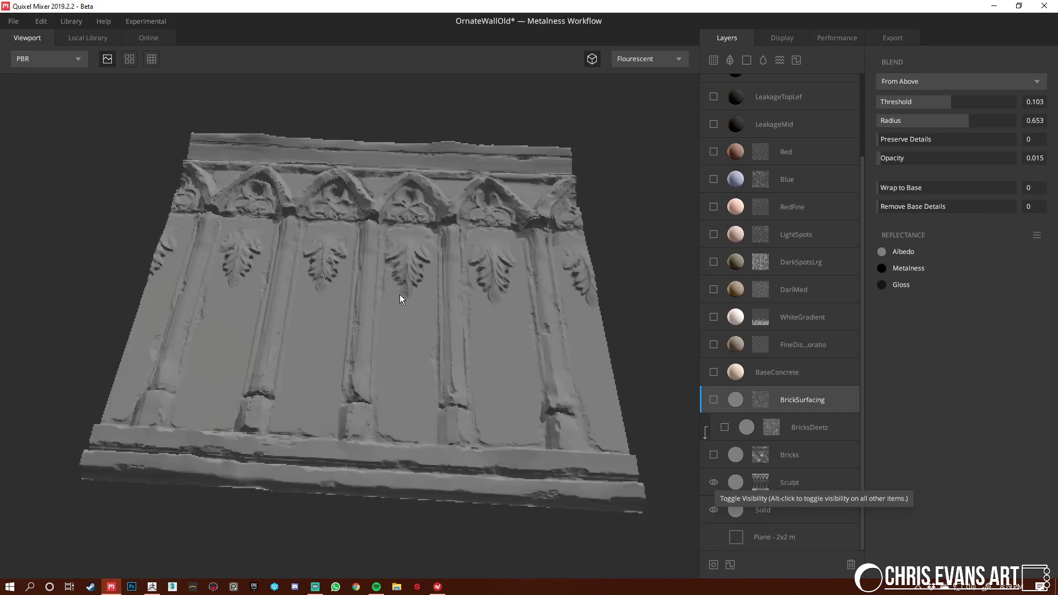
Inspect the sculpted displacement from several angles and make the Bricks layer visible
{"action": "mouse_move", "coordinate": [399, 295]}
{"action": "left_mouse_down"}
{"action": "mouse_move", "coordinate": [427, 325]}
{"action": "mouse_move", "coordinate": [385, 342]}
{"action": "mouse_move", "coordinate": [406, 364]}
{"action": "mouse_move", "coordinate": [423, 362]}
{"action": "left_mouse_up"}
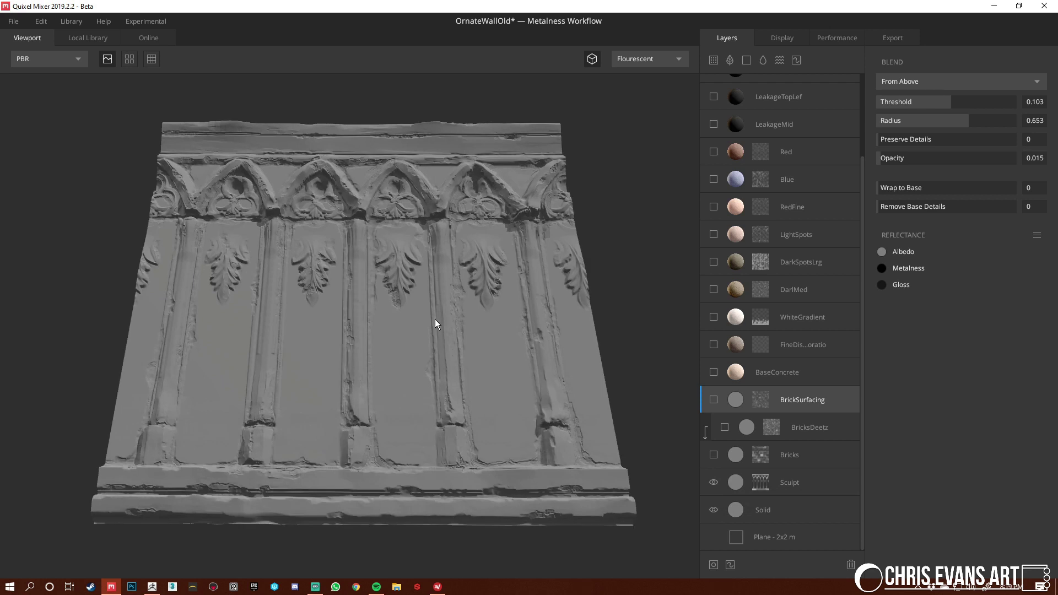
{"action": "scroll", "coordinate": [441, 217], "scroll_direction": "up", "scroll_amount": 4}
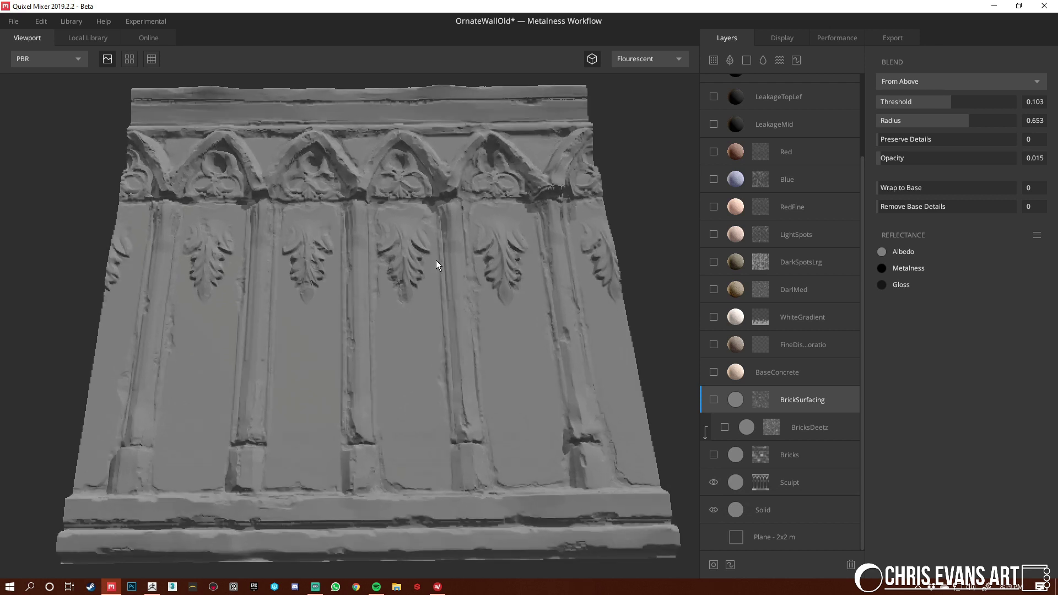
{"action": "mouse_move", "coordinate": [477, 322]}
{"action": "left_mouse_down"}
{"action": "mouse_move", "coordinate": [441, 327]}
{"action": "mouse_move", "coordinate": [411, 412]}
{"action": "left_mouse_up"}
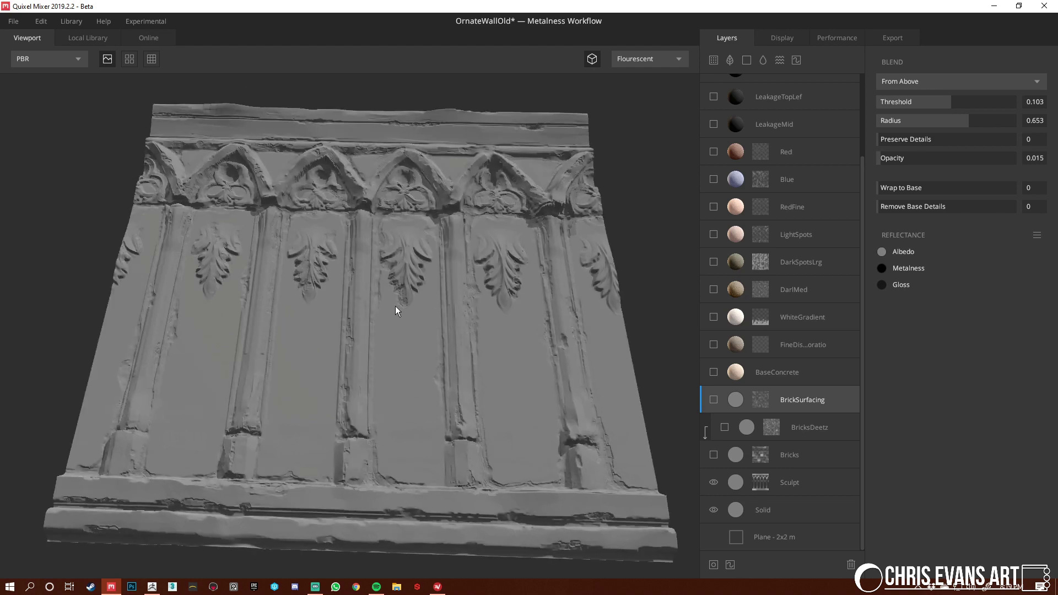
{"action": "left_click_drag", "start_coordinate": [384, 312], "coordinate": [411, 314]}
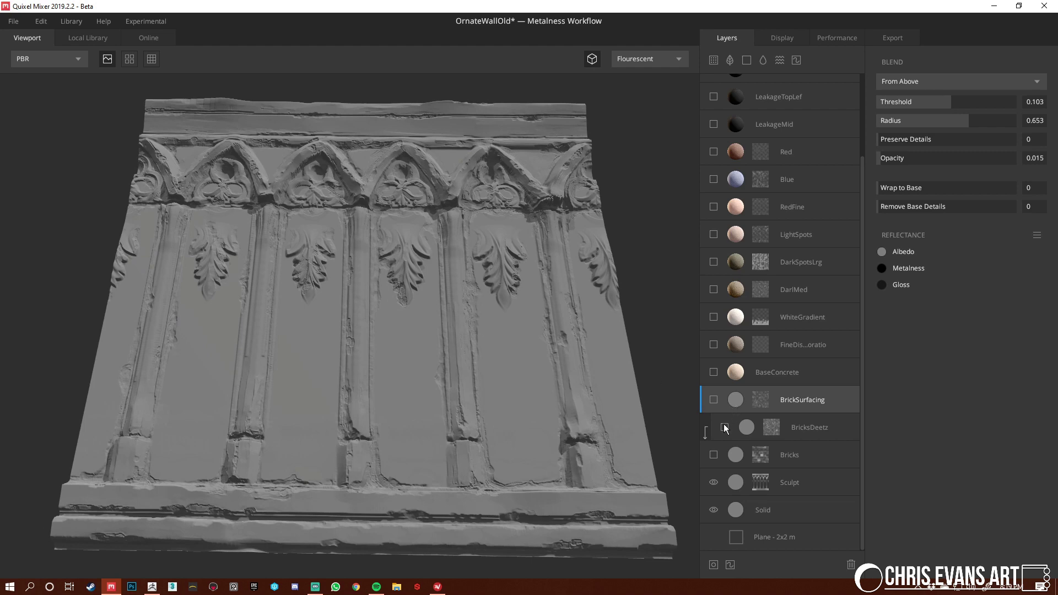
{"action": "left_click_drag", "start_coordinate": [447, 261], "coordinate": [463, 284]}
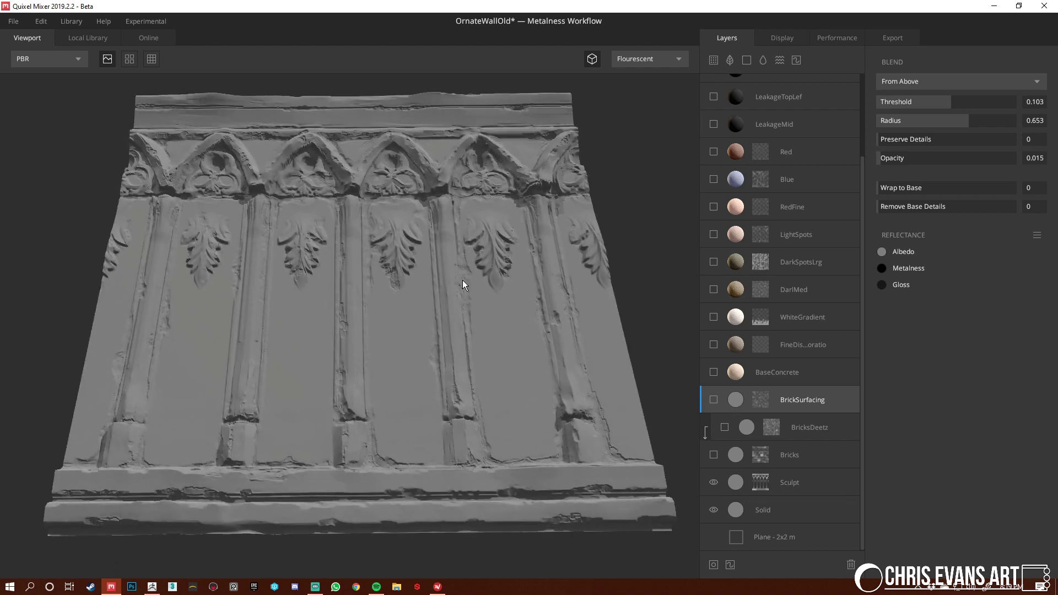
{"action": "left_click", "coordinate": [714, 454]}
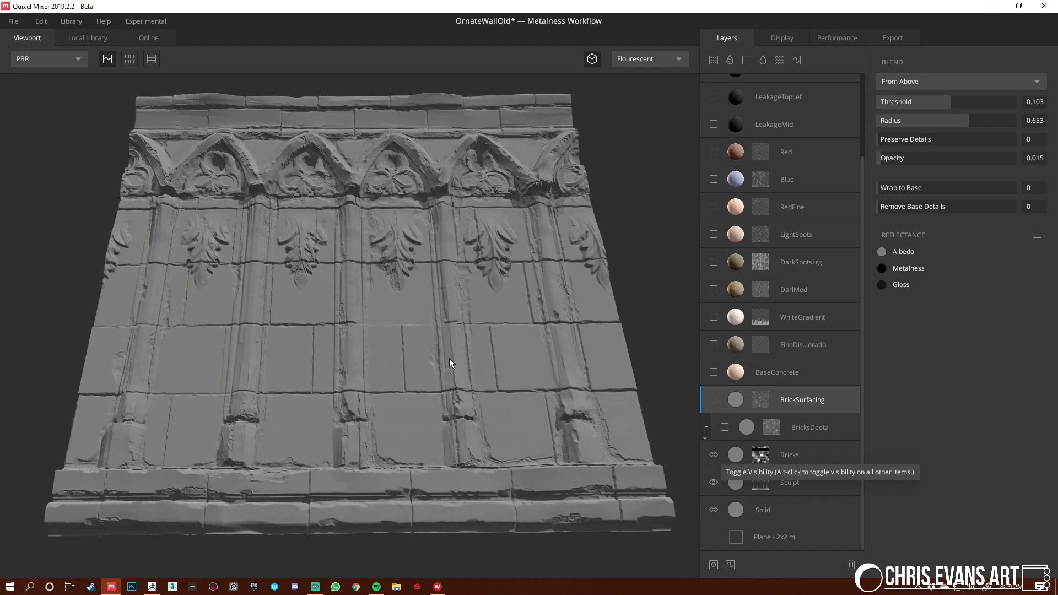
{"action": "mouse_move", "coordinate": [448, 366]}
{"action": "left_mouse_down"}
{"action": "mouse_move", "coordinate": [441, 401]}
{"action": "mouse_move", "coordinate": [461, 358]}
{"action": "left_mouse_up"}
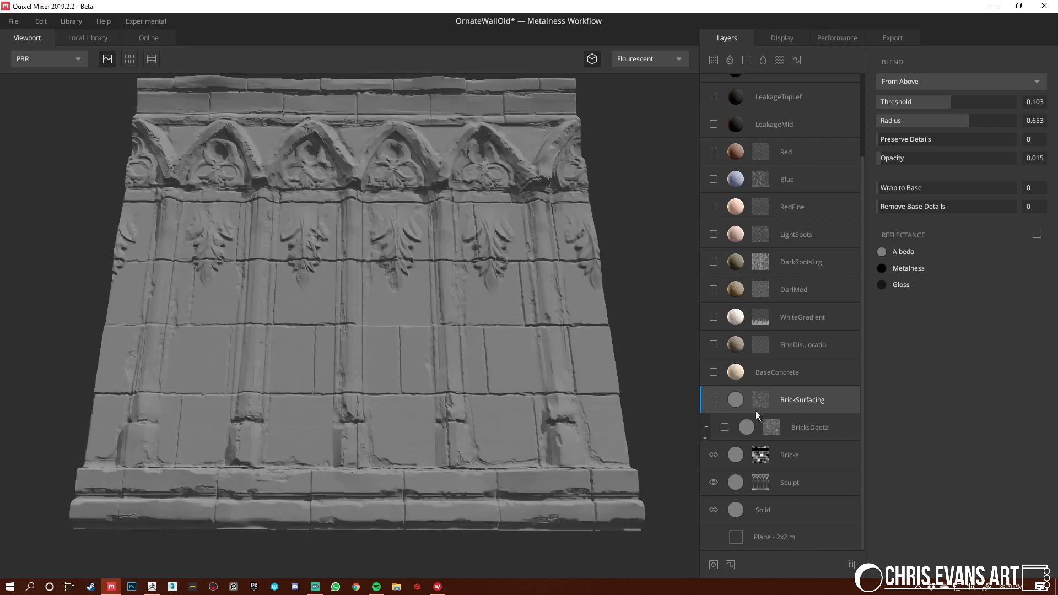
Open the Bricks layer's mask stack and preview its bottom Square pattern component as the active mask
{"action": "left_click", "coordinate": [769, 457]}
{"action": "left_click", "coordinate": [760, 456]}
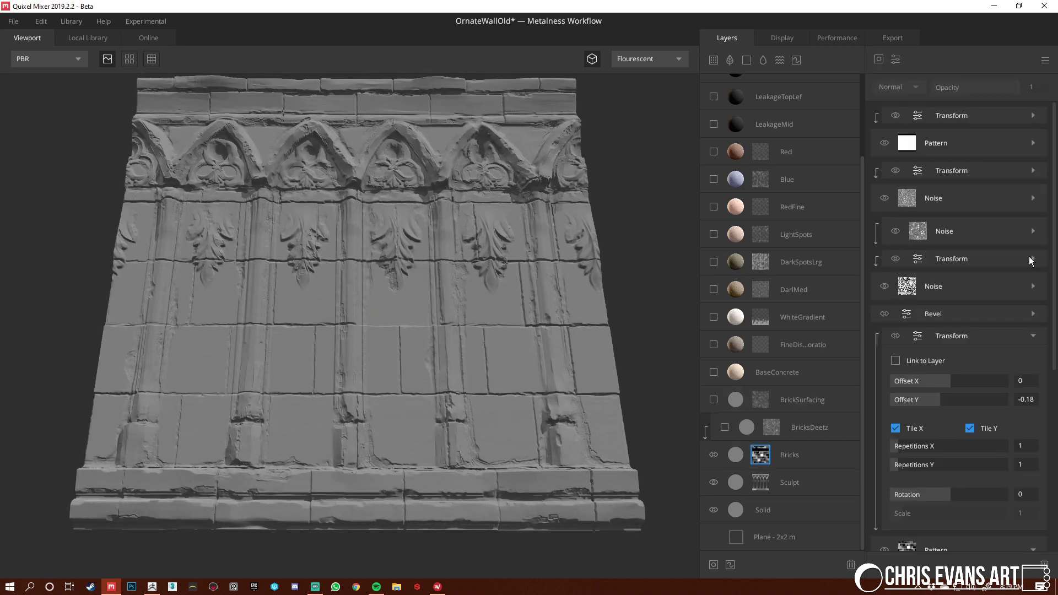
{"action": "scroll", "coordinate": [942, 314], "scroll_direction": "down", "scroll_amount": 5}
{"action": "left_click", "coordinate": [965, 285]}
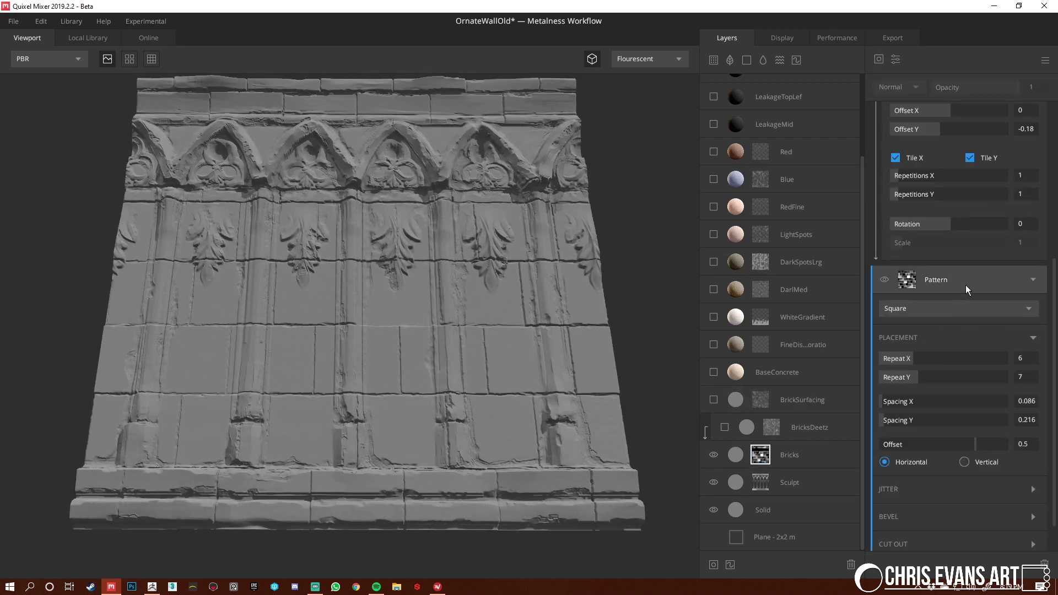
{"action": "key", "text": "m"}
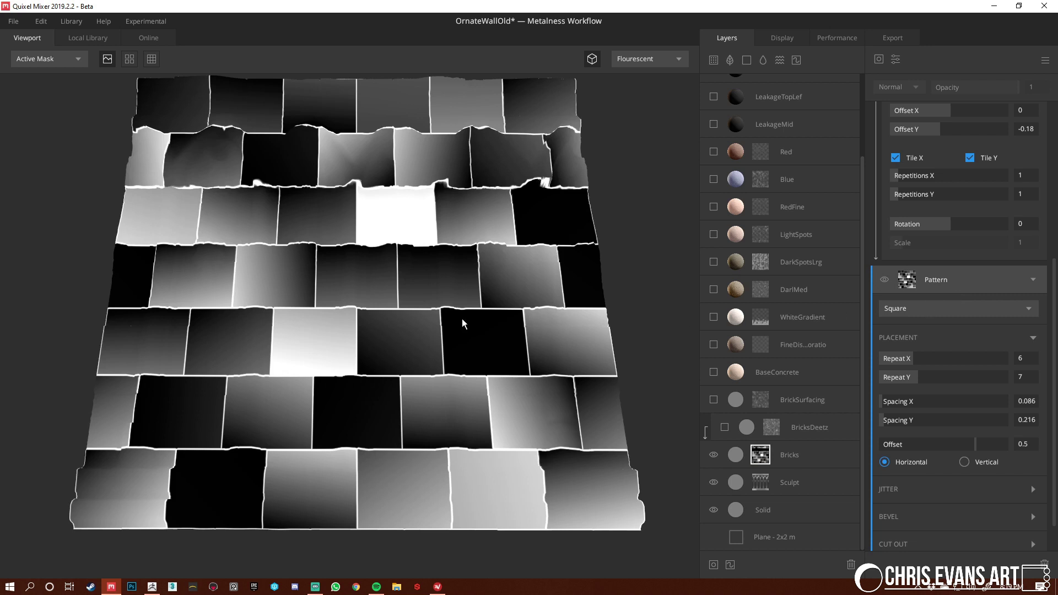
Try different gradient and brightness jitter amounts on the brick pattern, and return both to 1
{"action": "scroll", "coordinate": [989, 398], "scroll_direction": "down", "scroll_amount": 1}
{"action": "left_click", "coordinate": [1022, 448]}
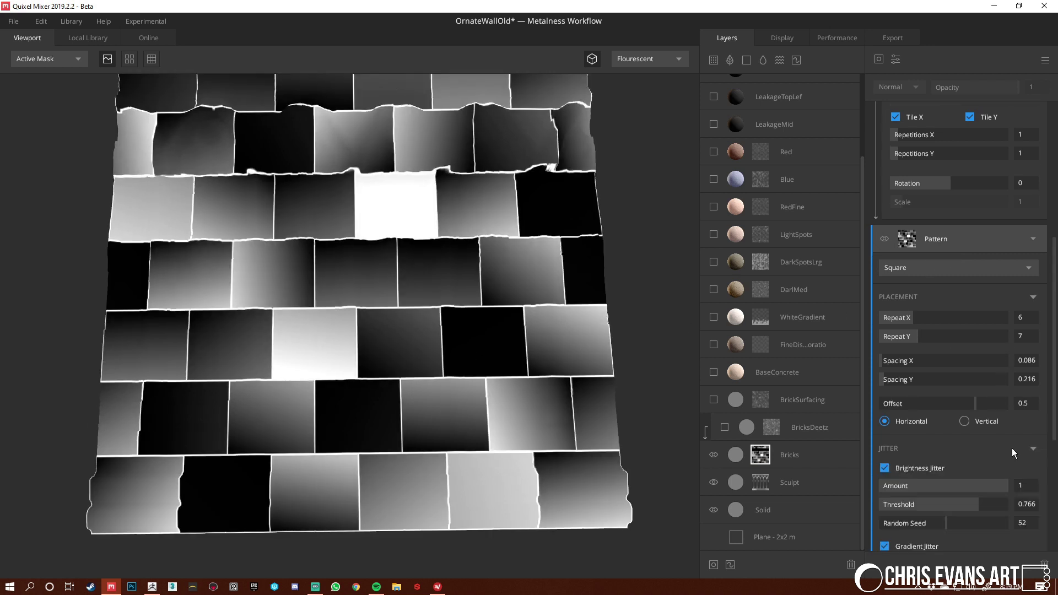
{"action": "scroll", "coordinate": [913, 395], "scroll_direction": "down", "scroll_amount": 3}
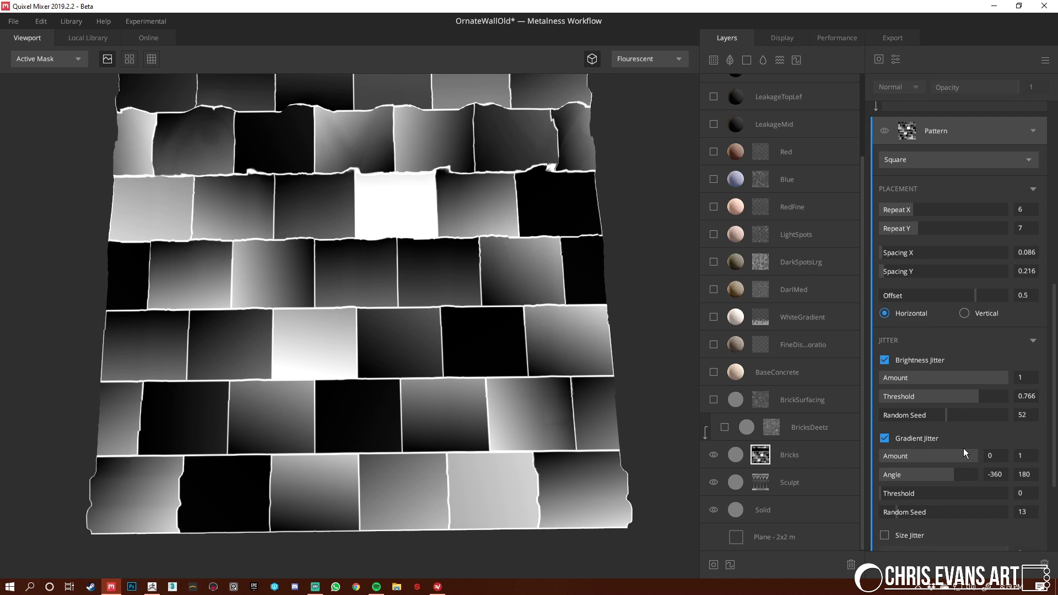
{"action": "left_click_drag", "start_coordinate": [973, 458], "coordinate": [1013, 461]}
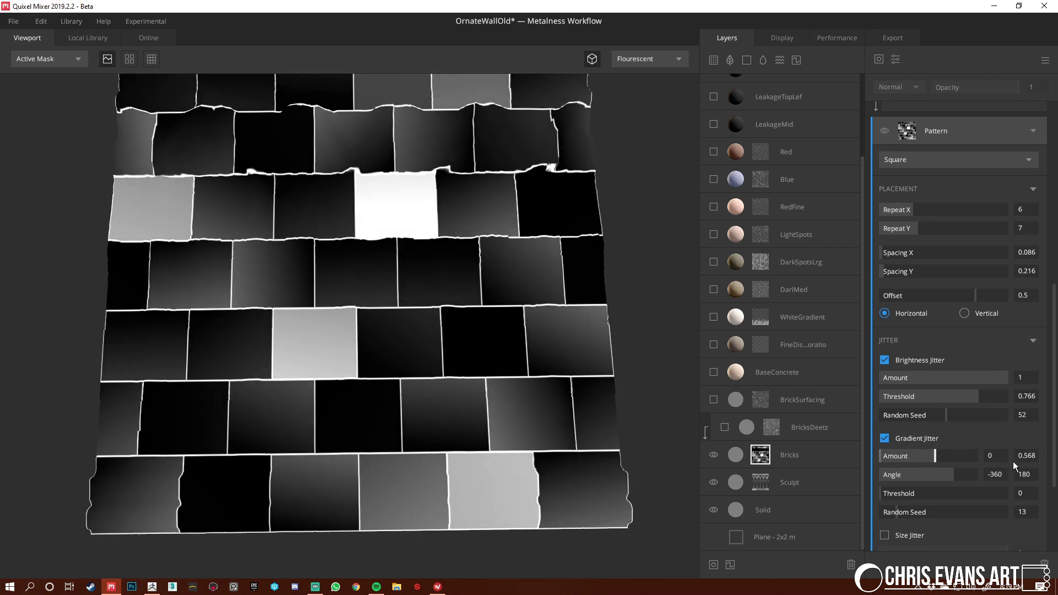
{"action": "mouse_move", "coordinate": [993, 377]}
{"action": "left_mouse_down"}
{"action": "mouse_move", "coordinate": [962, 378]}
{"action": "mouse_move", "coordinate": [1014, 378]}
{"action": "left_mouse_up"}
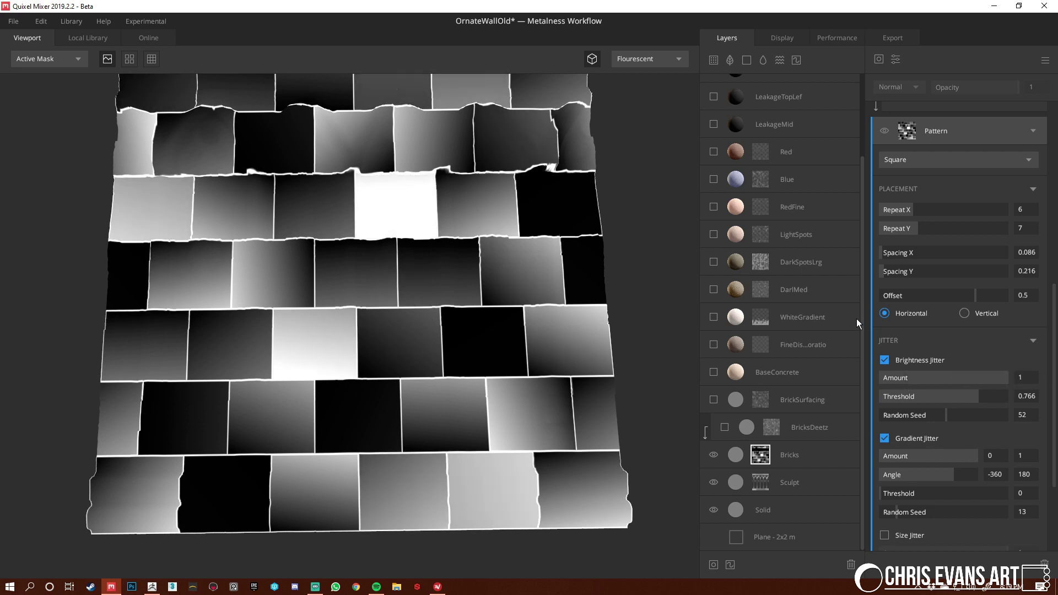
Collapse the brick pattern and its Transform settings, and preview the Bricks layer's combined mask
{"action": "scroll", "coordinate": [990, 227], "scroll_direction": "up", "scroll_amount": 2}
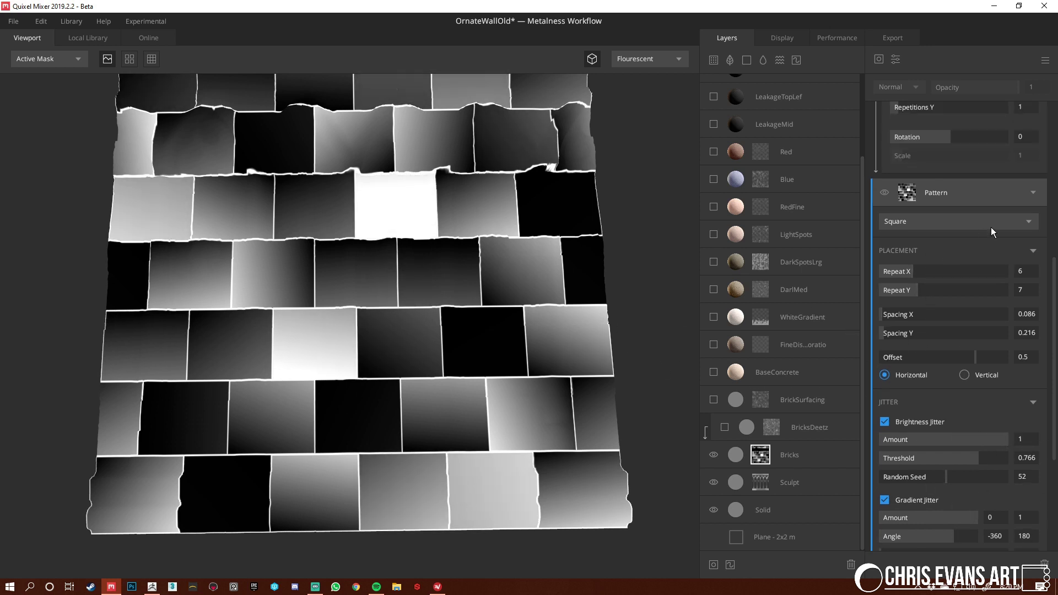
{"action": "left_click", "coordinate": [1035, 194]}
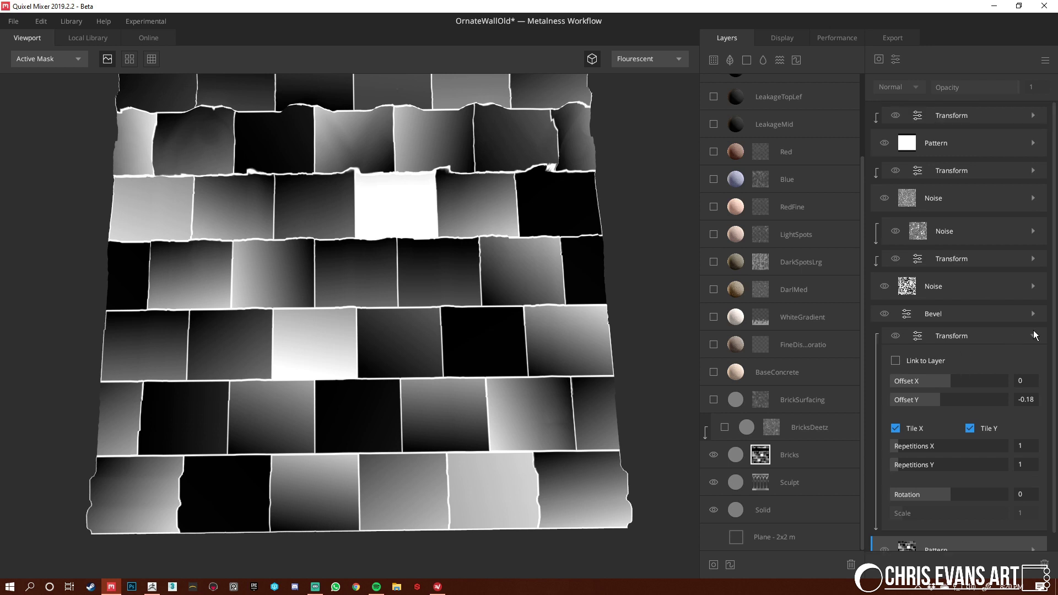
{"action": "left_click", "coordinate": [1033, 335]}
{"action": "key", "text": "m"}
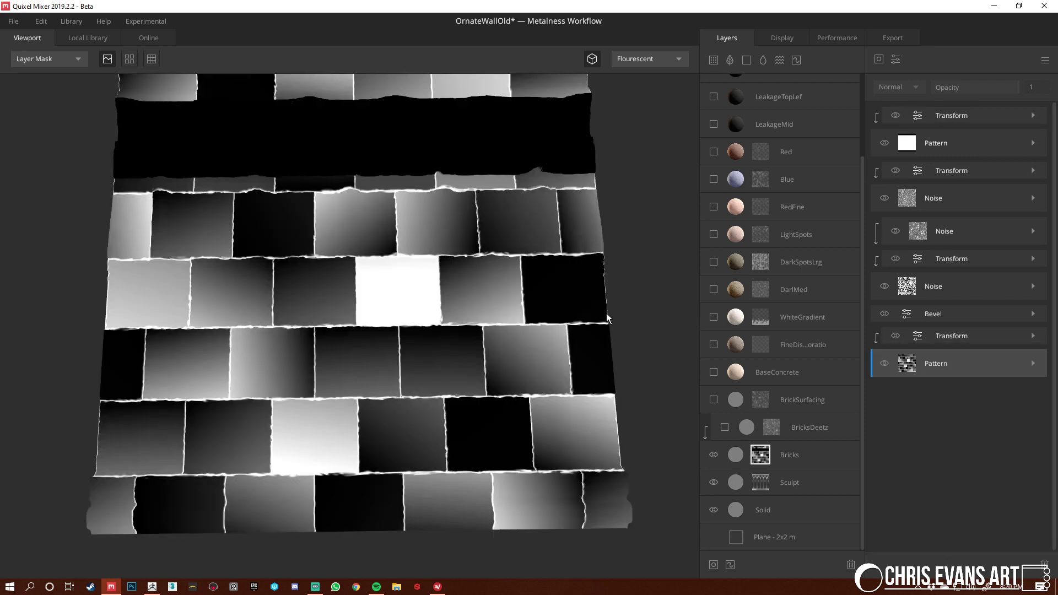
Return to the PBR view and expand the settings of the bottom Square pattern in the Bricks mask stack
{"action": "left_click", "coordinate": [943, 313]}
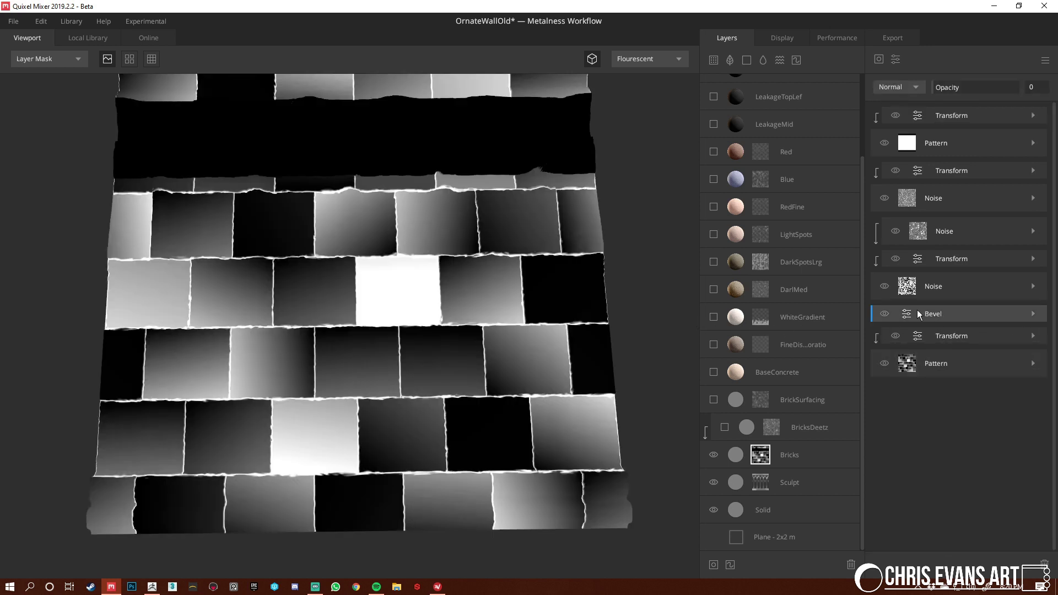
{"action": "key", "text": "m"}
{"action": "left_click", "coordinate": [1033, 363]}
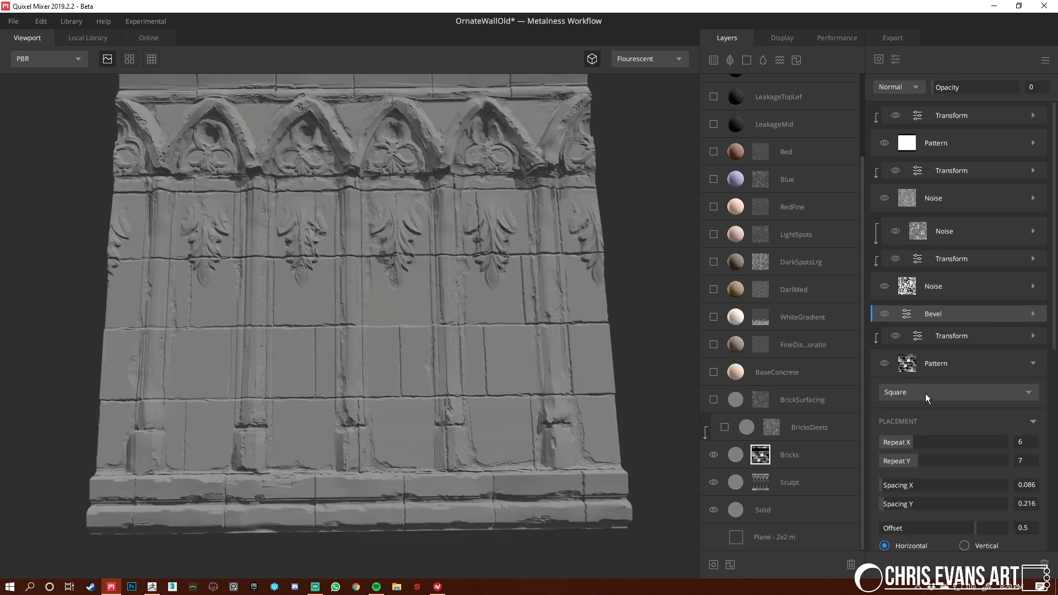
{"action": "scroll", "coordinate": [927, 398], "scroll_direction": "down", "scroll_amount": 1}
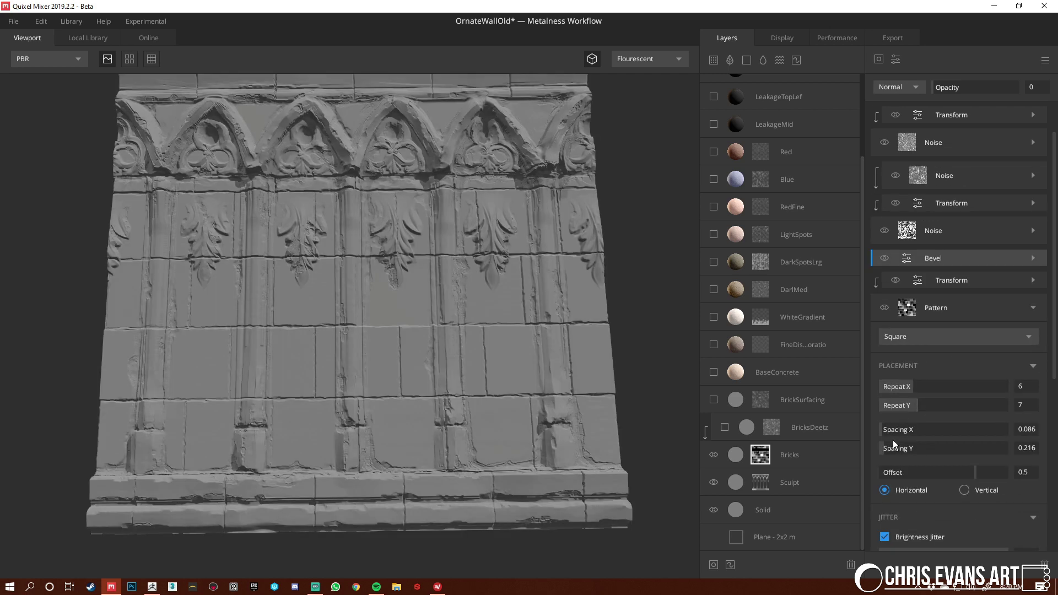
Hide the Bevel, all three Noise components and the two Transforms above them, leaving the base brick pattern and its Transform active
{"action": "left_click", "coordinate": [883, 259]}
{"action": "scroll", "coordinate": [445, 372], "scroll_direction": "up", "scroll_amount": 3}
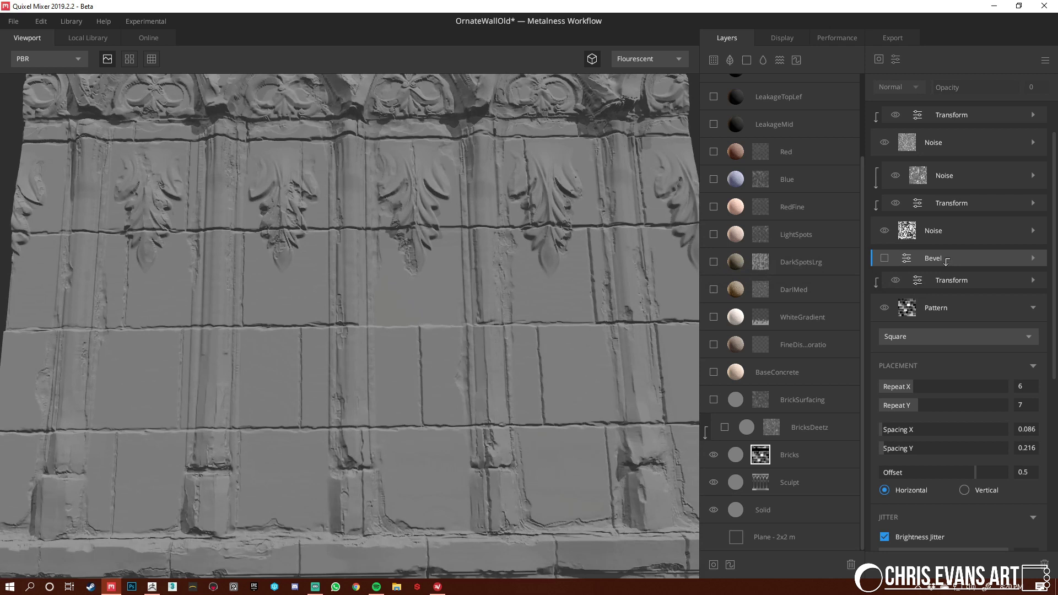
{"action": "left_click", "coordinate": [892, 233]}
{"action": "left_click", "coordinate": [894, 133]}
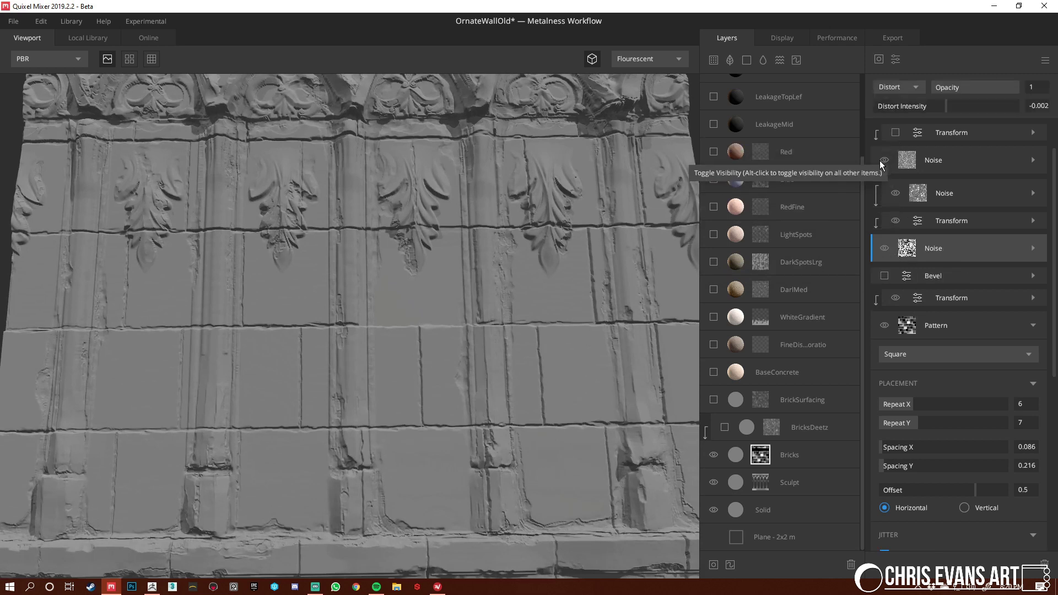
{"action": "left_click", "coordinate": [894, 193]}
{"action": "left_click", "coordinate": [895, 220]}
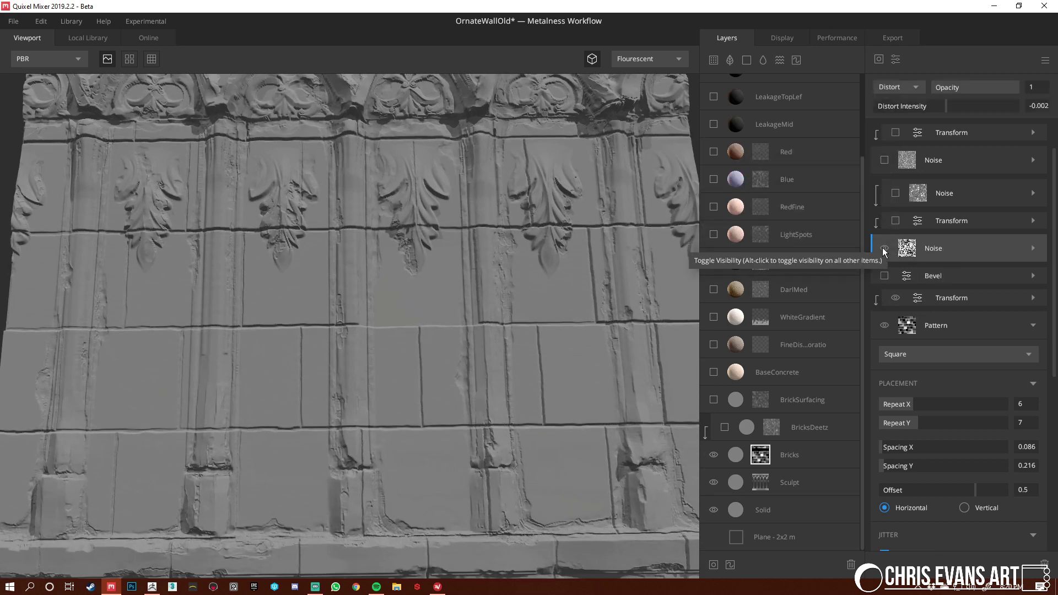
{"action": "left_click", "coordinate": [884, 248]}
Inspect the undistorted brick edges and review the Square pattern's placement, jitter and bevel settings
{"action": "scroll", "coordinate": [537, 349], "scroll_direction": "up", "scroll_amount": 5}
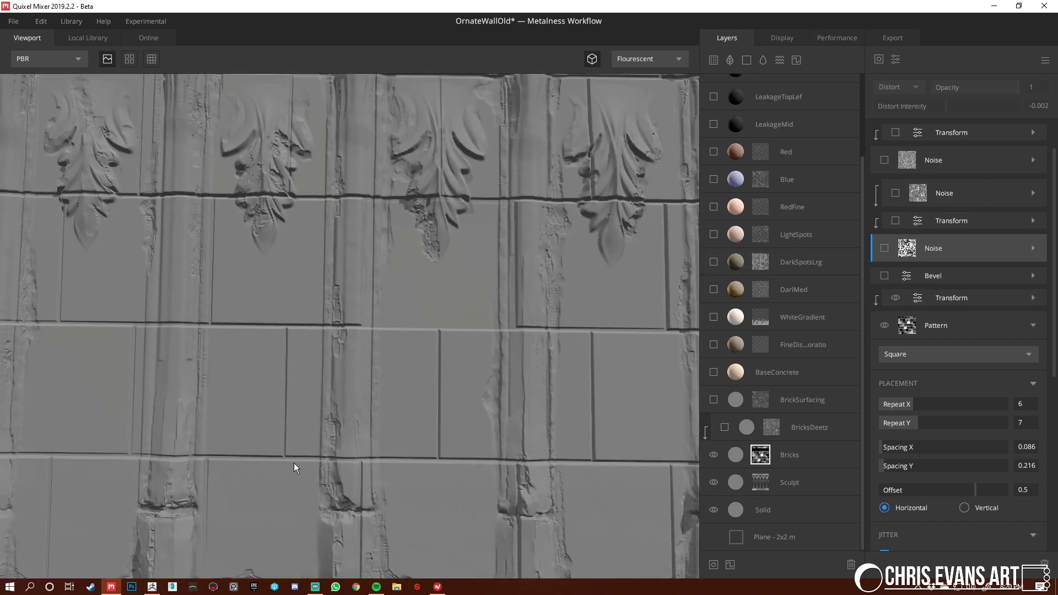
{"action": "left_click_drag", "start_coordinate": [447, 448], "coordinate": [576, 419]}
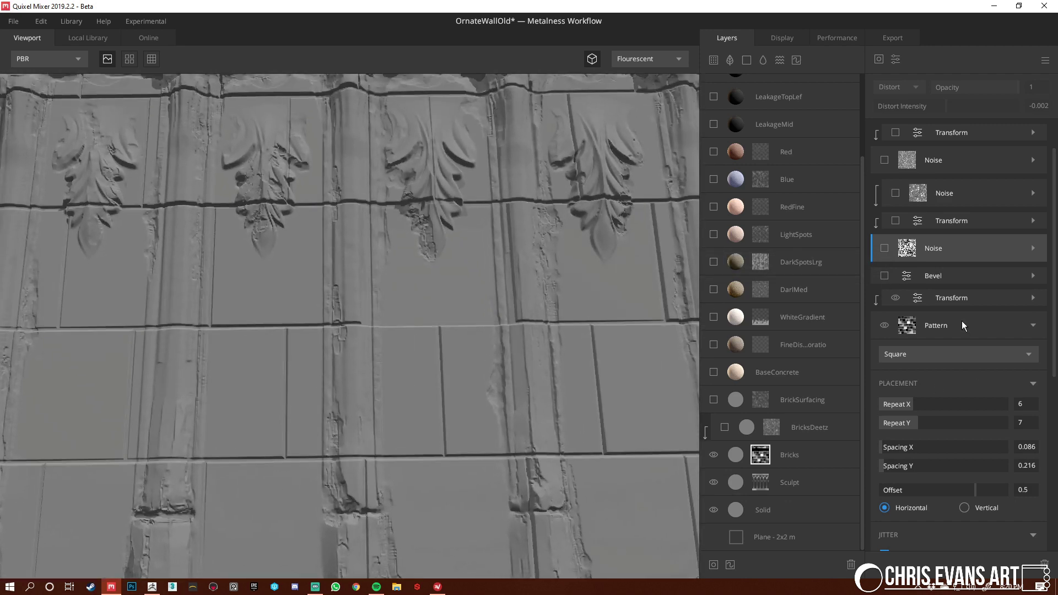
{"action": "scroll", "coordinate": [961, 320], "scroll_direction": "down", "scroll_amount": 2}
{"action": "scroll", "coordinate": [924, 405], "scroll_direction": "down", "scroll_amount": 2}
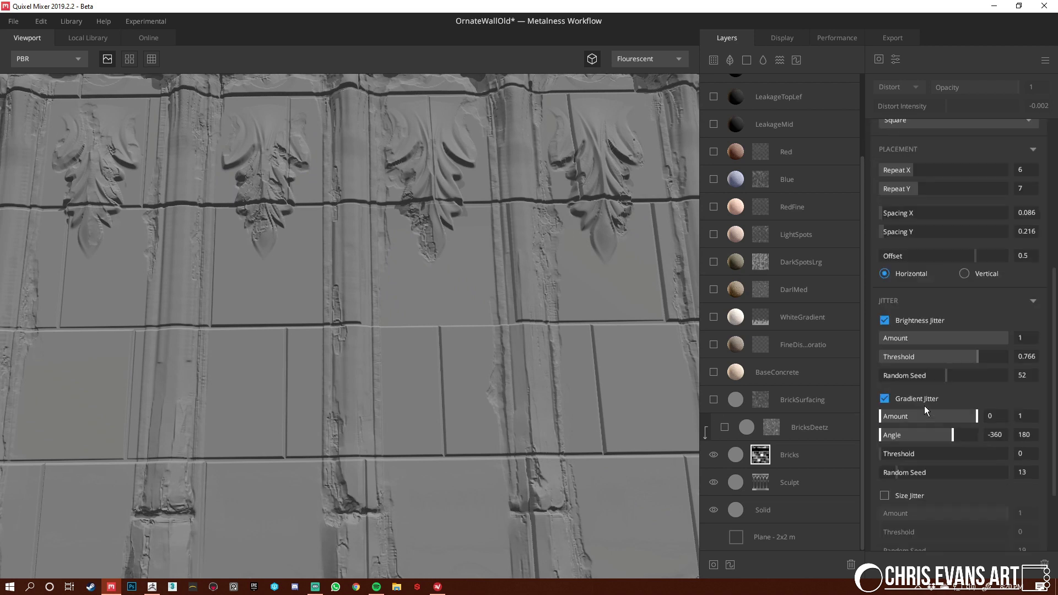
{"action": "scroll", "coordinate": [917, 463], "scroll_direction": "down", "scroll_amount": 4}
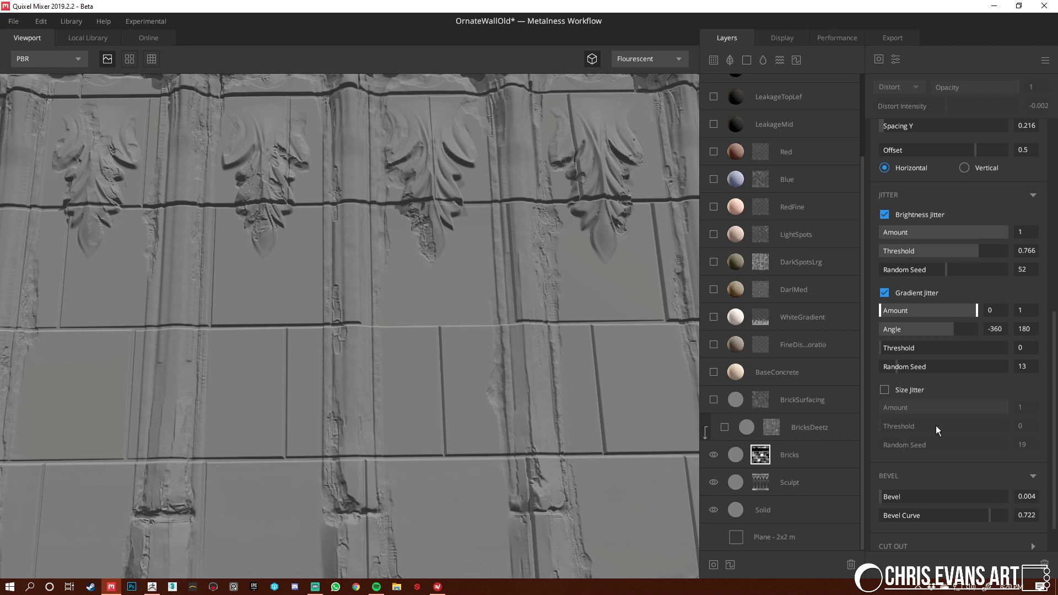
{"action": "scroll", "coordinate": [937, 428], "scroll_direction": "up", "scroll_amount": 13}
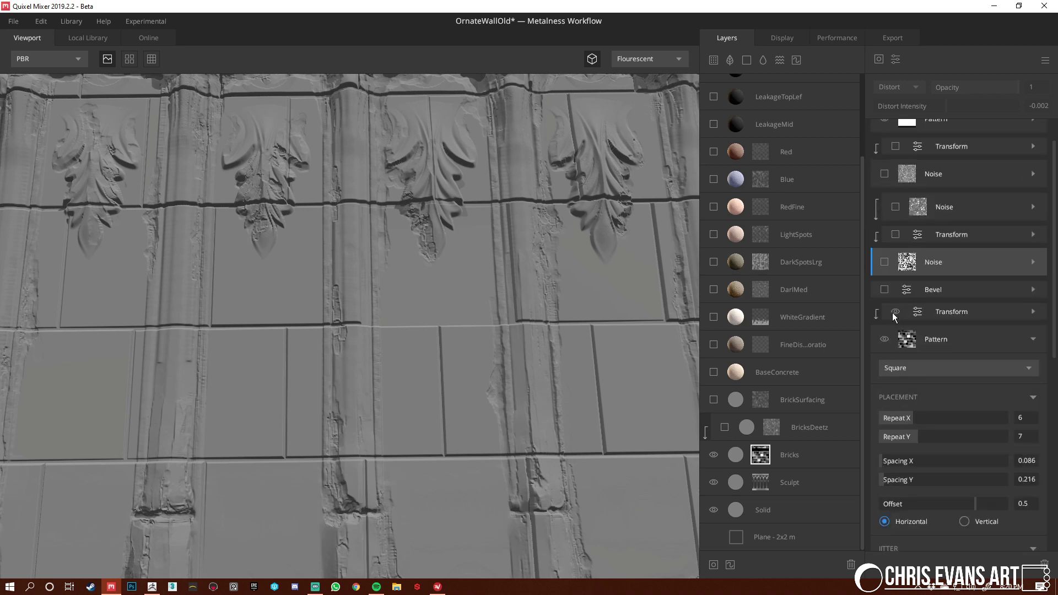
Delete the Bevel modifier above the brick pattern's Transform
{"action": "left_click", "coordinate": [895, 312]}
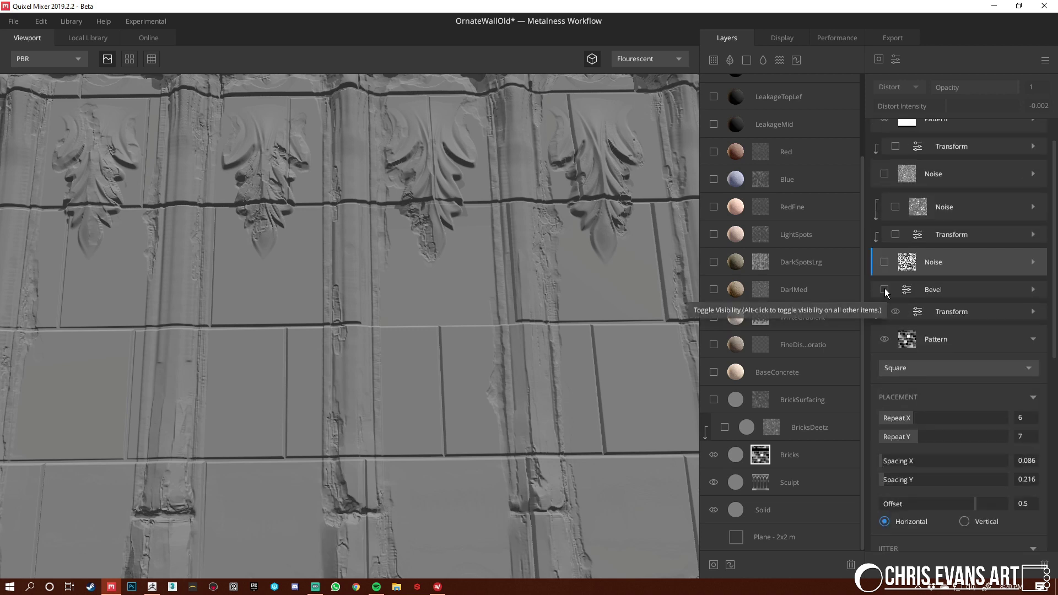
{"action": "left_click", "coordinate": [970, 287]}
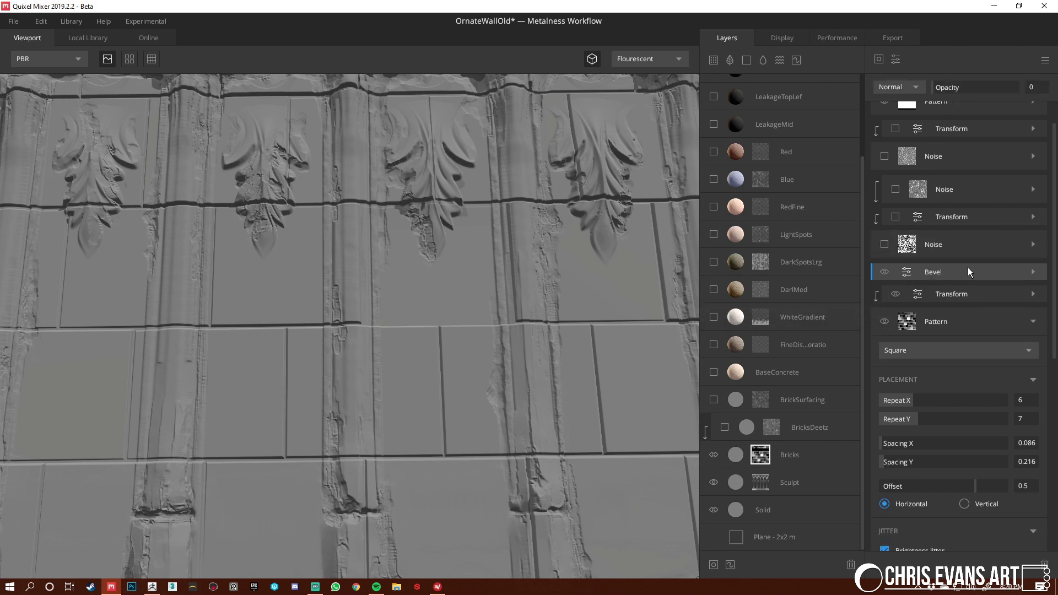
{"action": "key", "text": "Delete"}
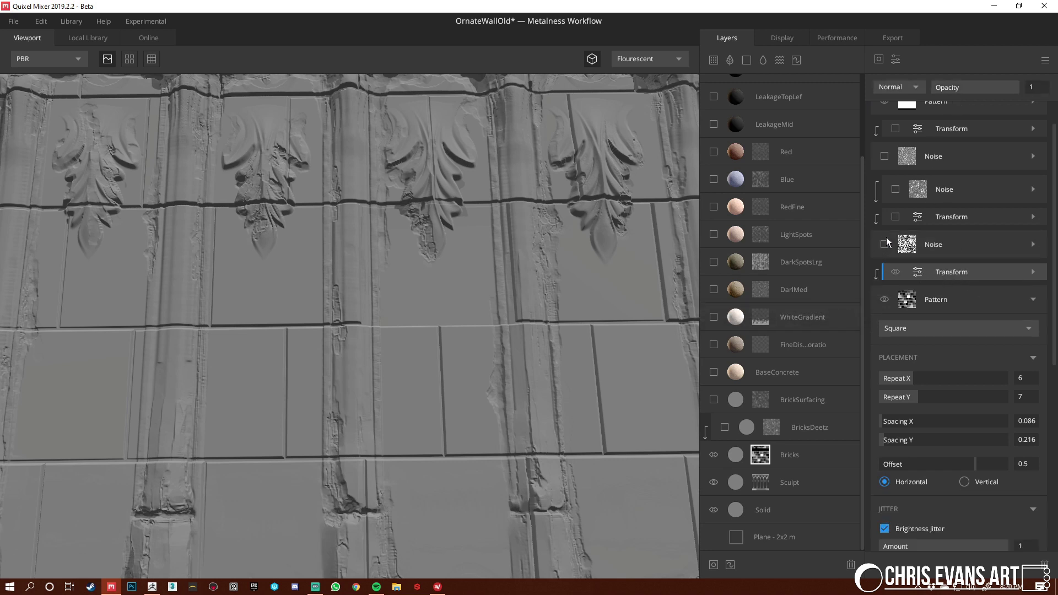
Show the Worley 1 noise directly above the brick pattern, expand its settings and preview it as the active mask
{"action": "left_click_drag", "start_coordinate": [520, 322], "coordinate": [418, 372]}
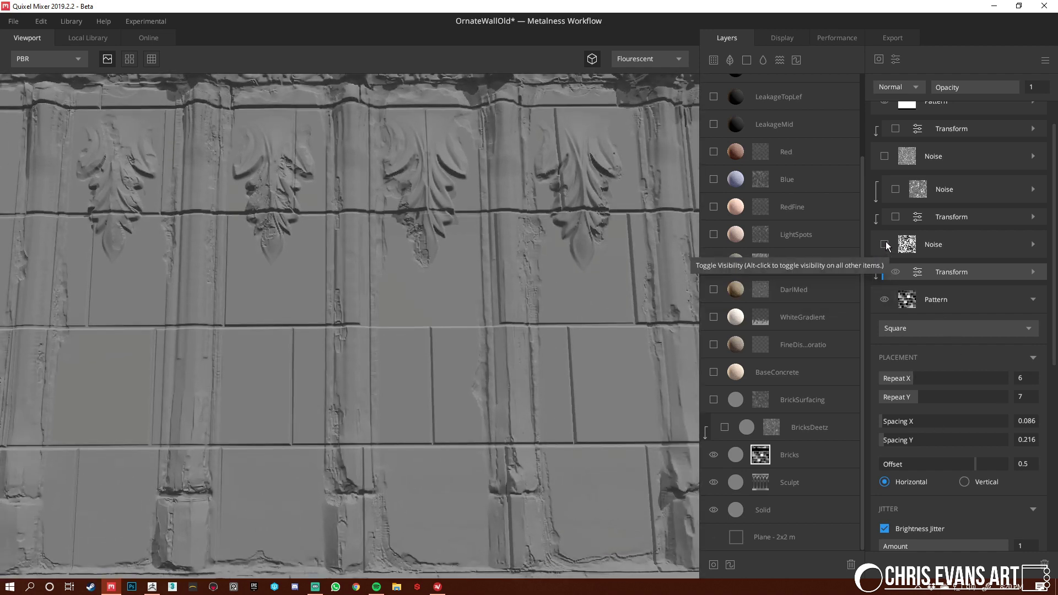
{"action": "left_click", "coordinate": [965, 239]}
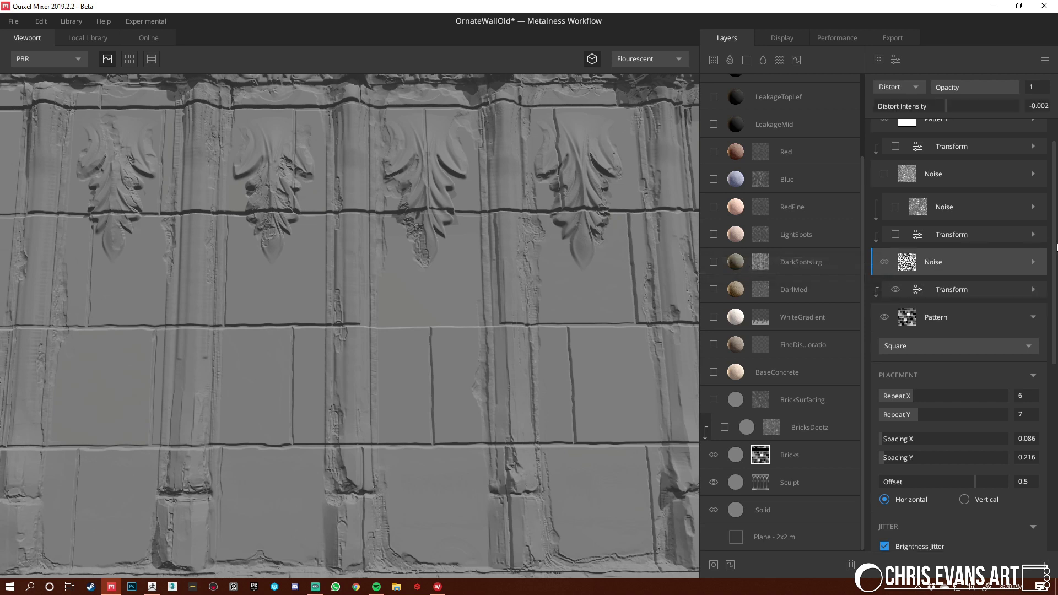
{"action": "left_click", "coordinate": [1032, 262]}
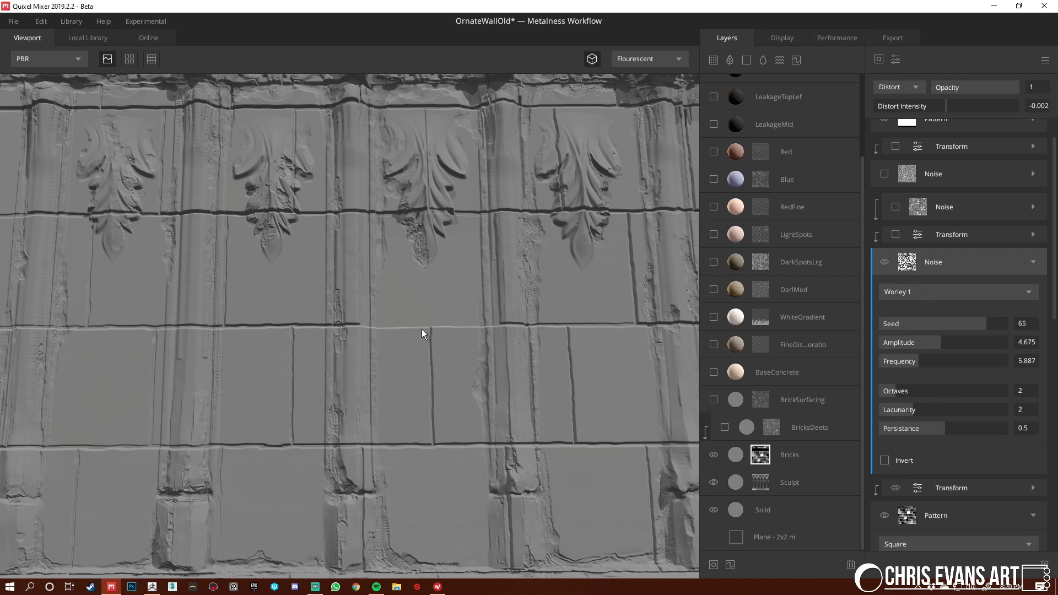
{"action": "key", "text": "q"}
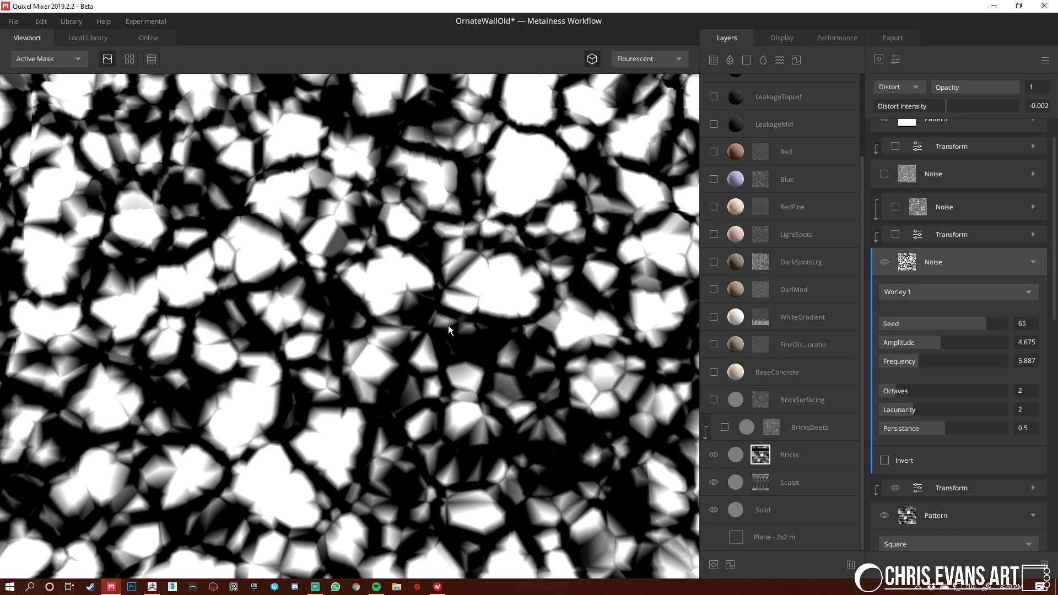
Show the Transform attached to the Worley 1 noise and inspect the stretched distortion on the brick edges in the PBR view
{"action": "left_click", "coordinate": [895, 234]}
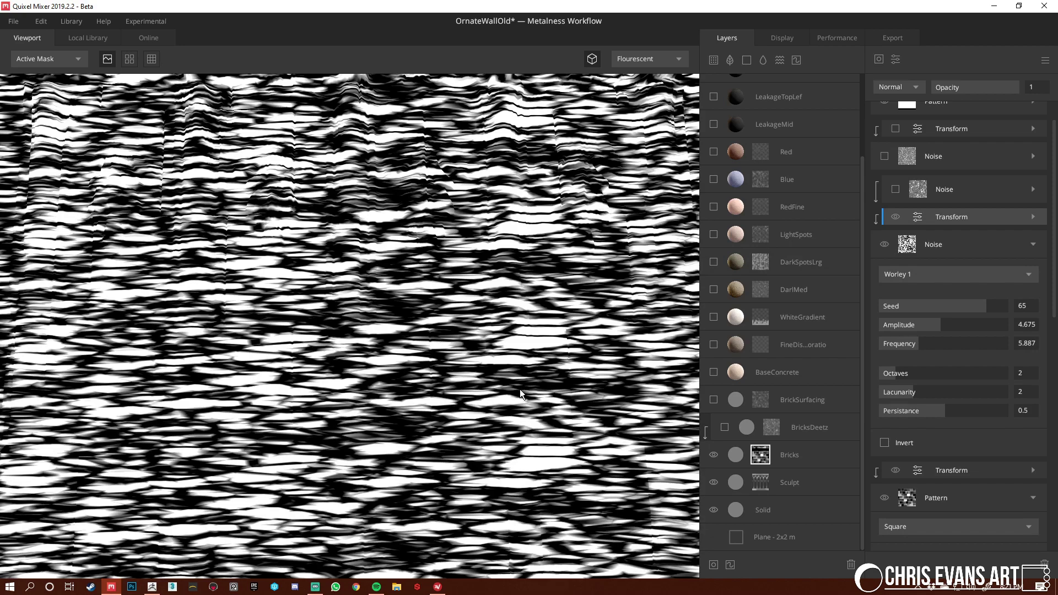
{"action": "scroll", "coordinate": [522, 394], "scroll_direction": "down", "scroll_amount": 5}
{"action": "left_click_drag", "start_coordinate": [343, 325], "coordinate": [376, 326], "text": "alt"}
{"action": "key", "text": "m"}
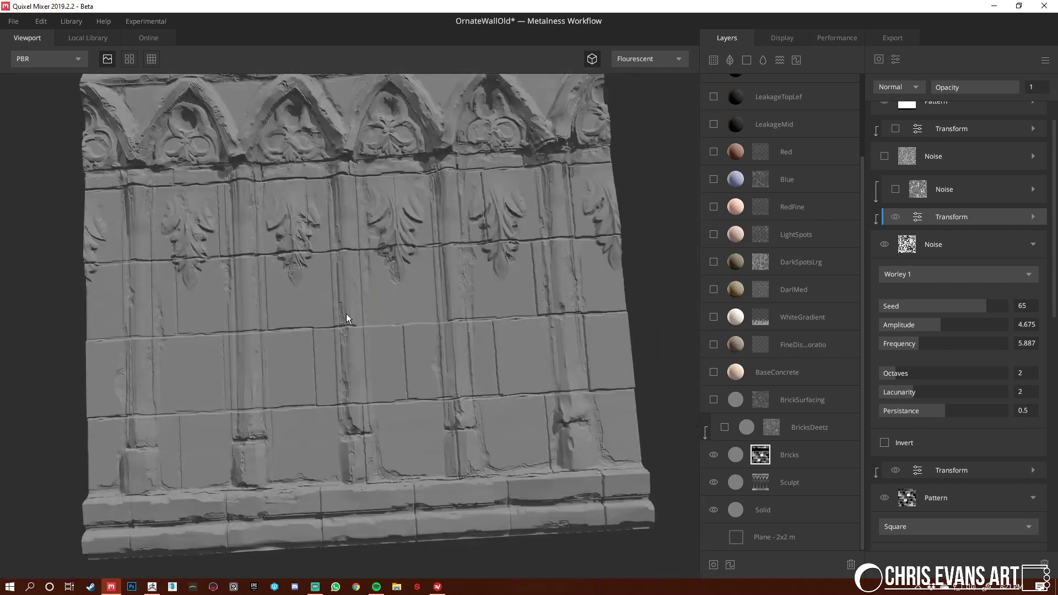
{"action": "scroll", "coordinate": [347, 318], "scroll_direction": "up", "scroll_amount": 5}
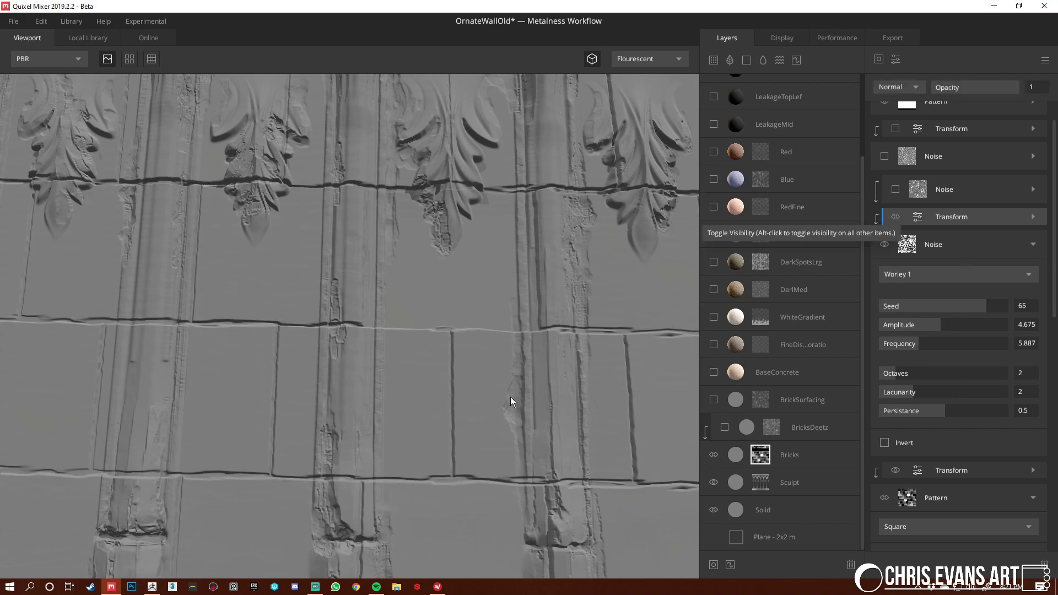
{"action": "right_click_drag", "start_coordinate": [511, 396], "coordinate": [348, 319], "text": "alt"}
{"action": "left_click_drag", "start_coordinate": [455, 300], "coordinate": [510, 326], "text": "alt"}
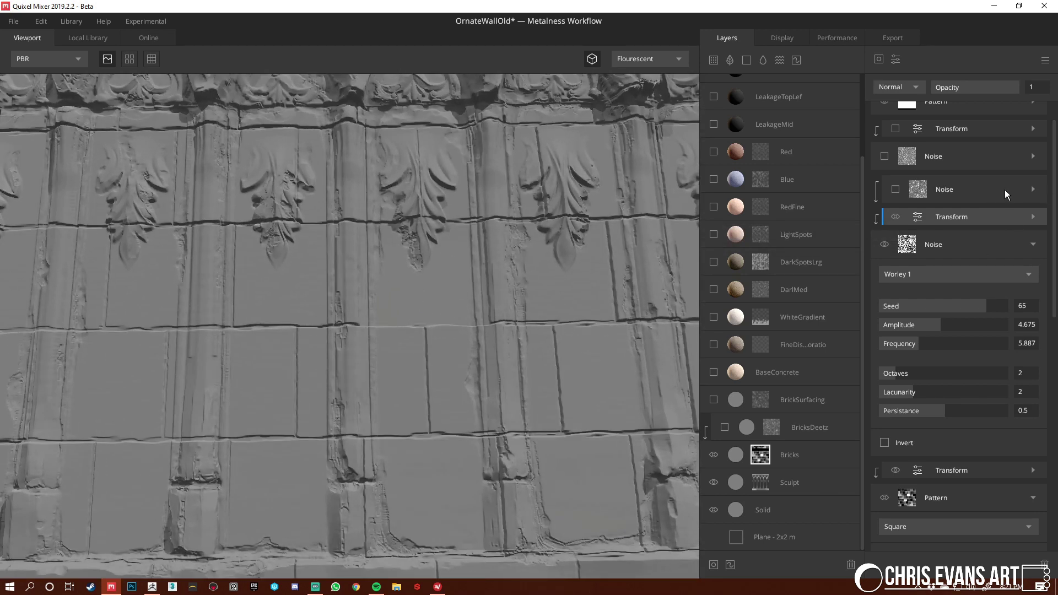
Show the nested Noise above the Worley 1 noise's Transform and compare the brick edges with it off and on
{"action": "left_click", "coordinate": [975, 185]}
{"action": "left_click", "coordinate": [894, 207]}
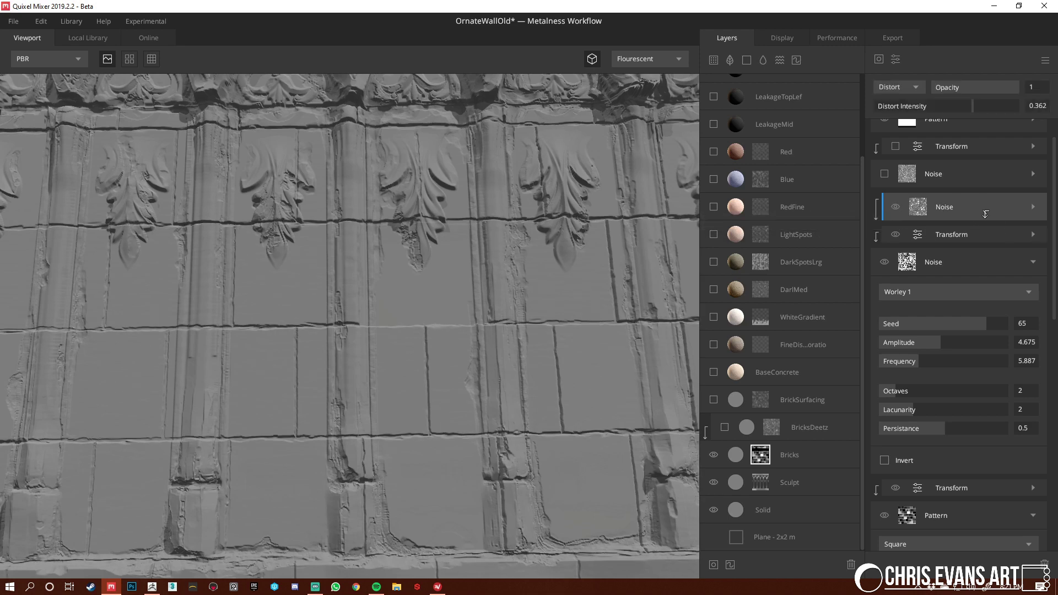
{"action": "scroll", "coordinate": [449, 437], "scroll_direction": "up", "scroll_amount": 4}
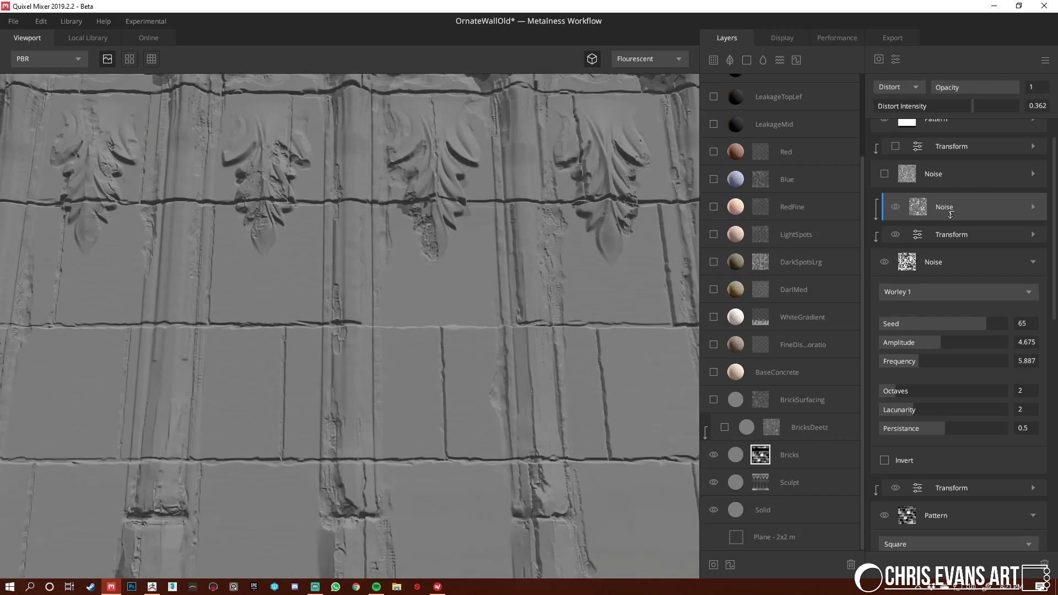
{"action": "scroll", "coordinate": [415, 396], "scroll_direction": "down", "scroll_amount": 5}
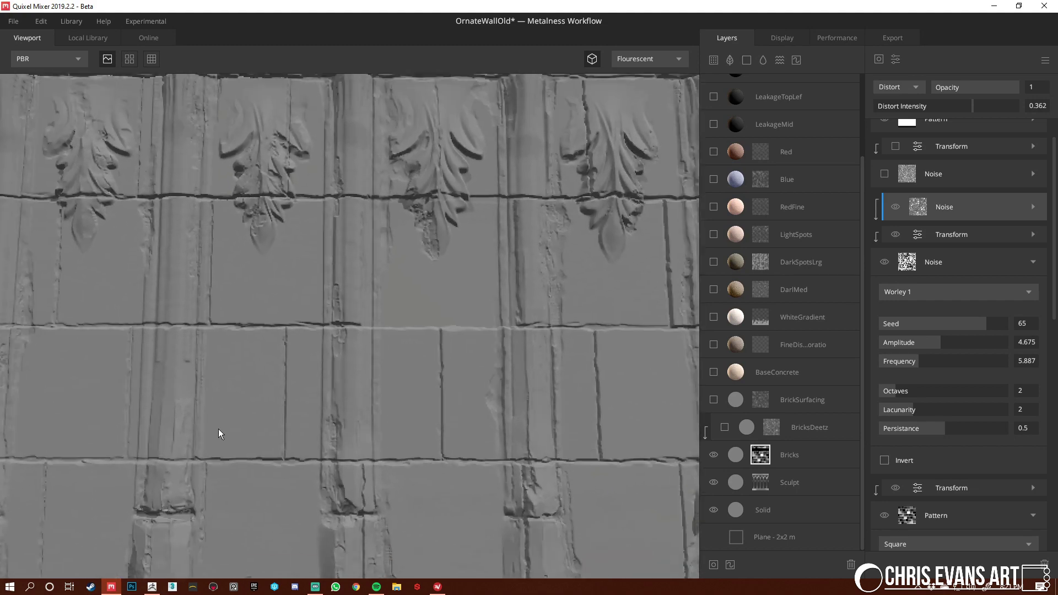
{"action": "left_click", "coordinate": [895, 208]}
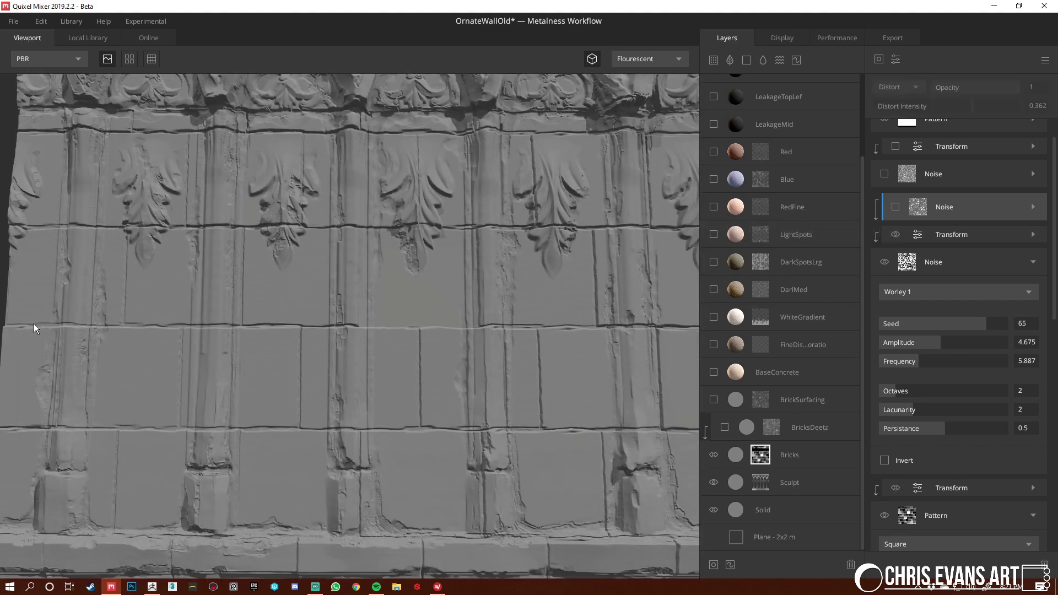
{"action": "left_click", "coordinate": [894, 206]}
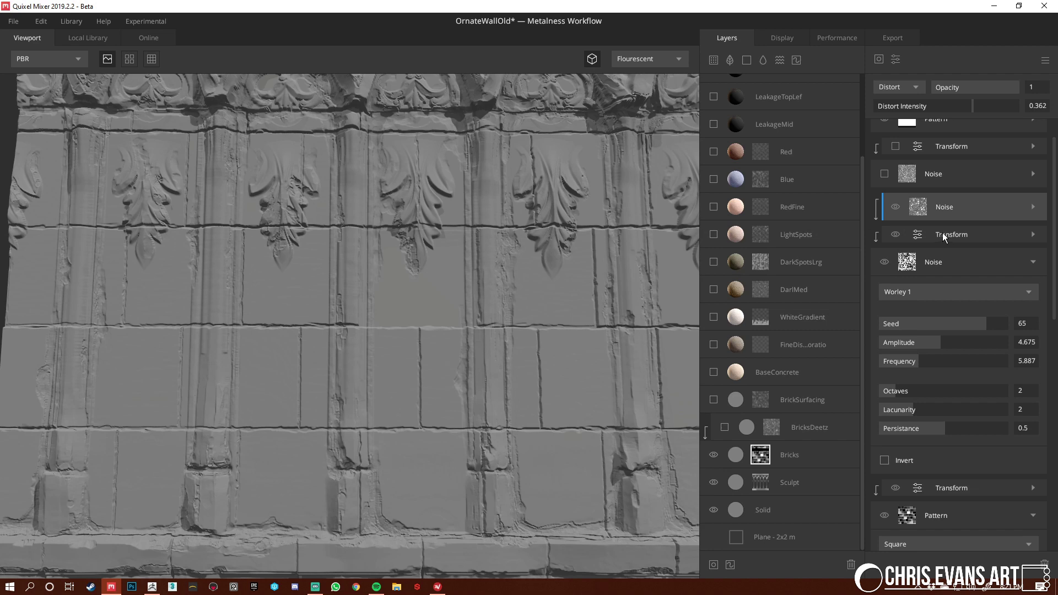
{"action": "left_click_drag", "start_coordinate": [363, 372], "coordinate": [319, 436]}
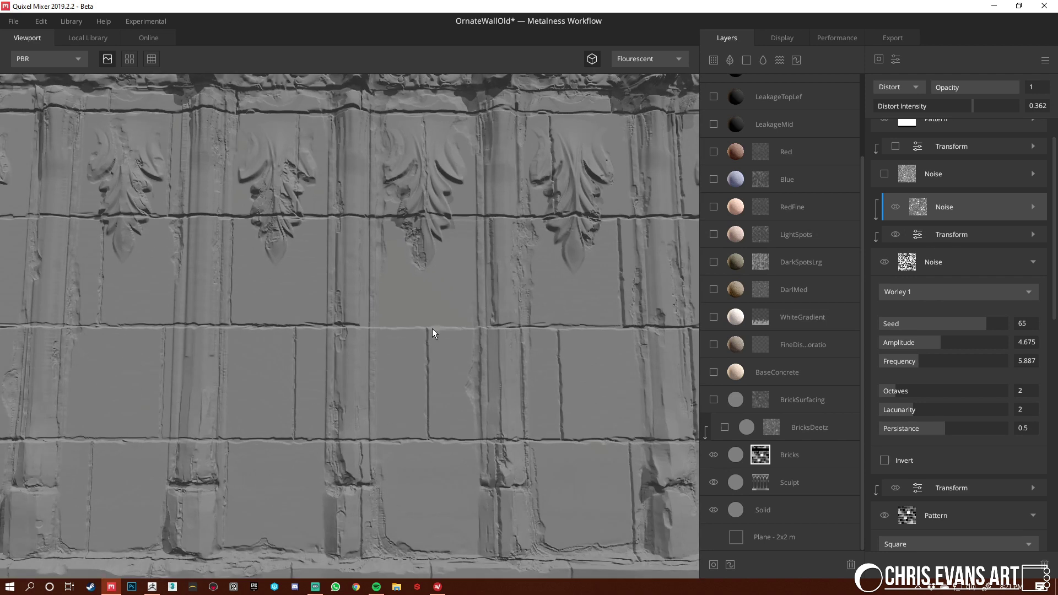
{"action": "mouse_move", "coordinate": [432, 329]}
{"action": "left_mouse_down"}
{"action": "mouse_move", "coordinate": [392, 306]}
{"action": "mouse_move", "coordinate": [445, 322]}
{"action": "left_mouse_up"}
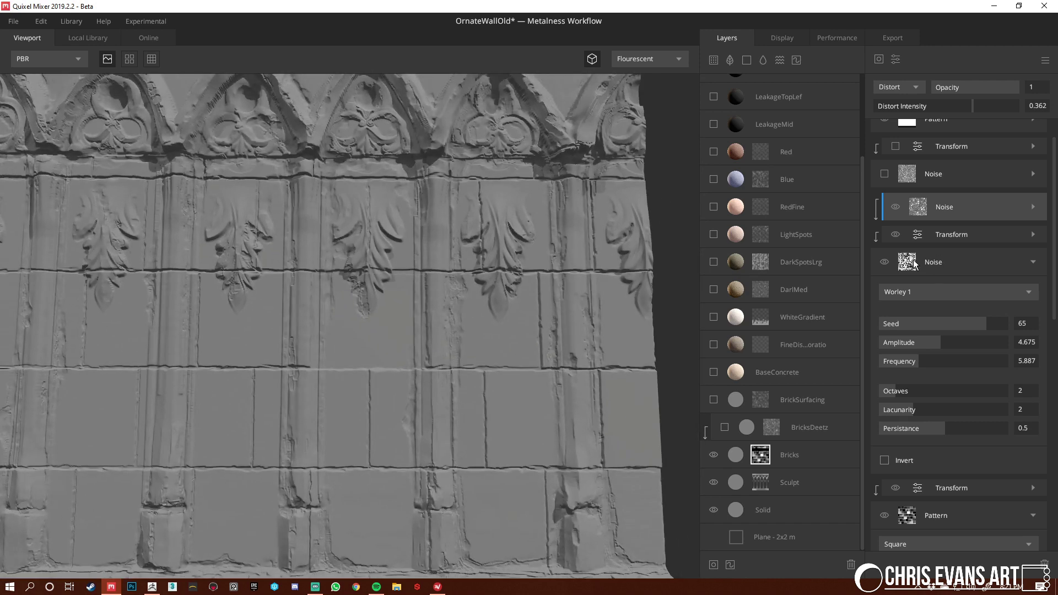
Show the upper Noise below the white Pattern and compare the brick edges up close with it off and on
{"action": "scroll", "coordinate": [915, 264], "scroll_direction": "up", "scroll_amount": 1}
{"action": "left_click", "coordinate": [966, 217]}
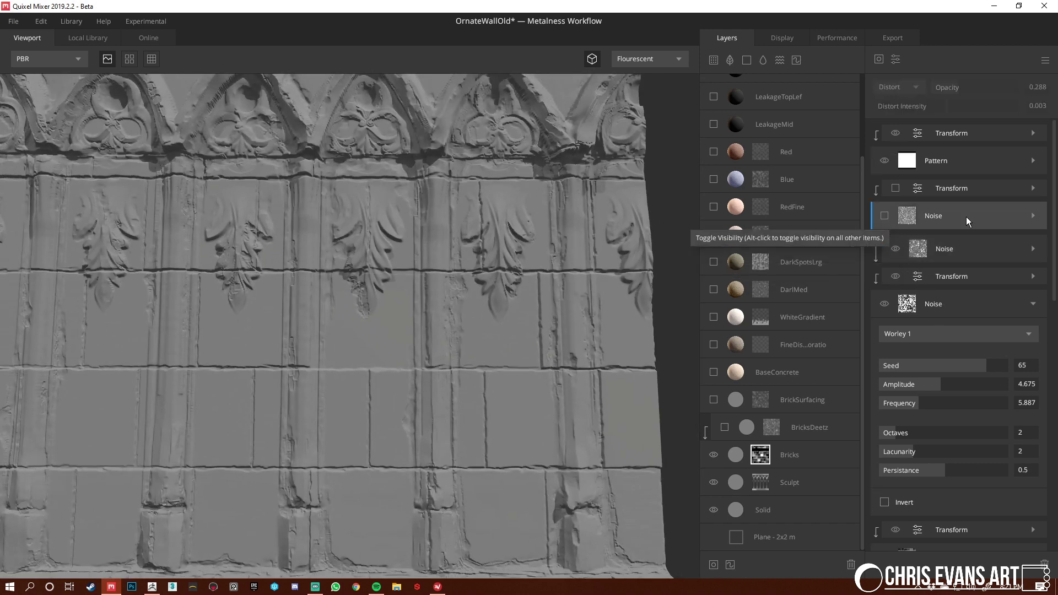
{"action": "left_click", "coordinate": [885, 217]}
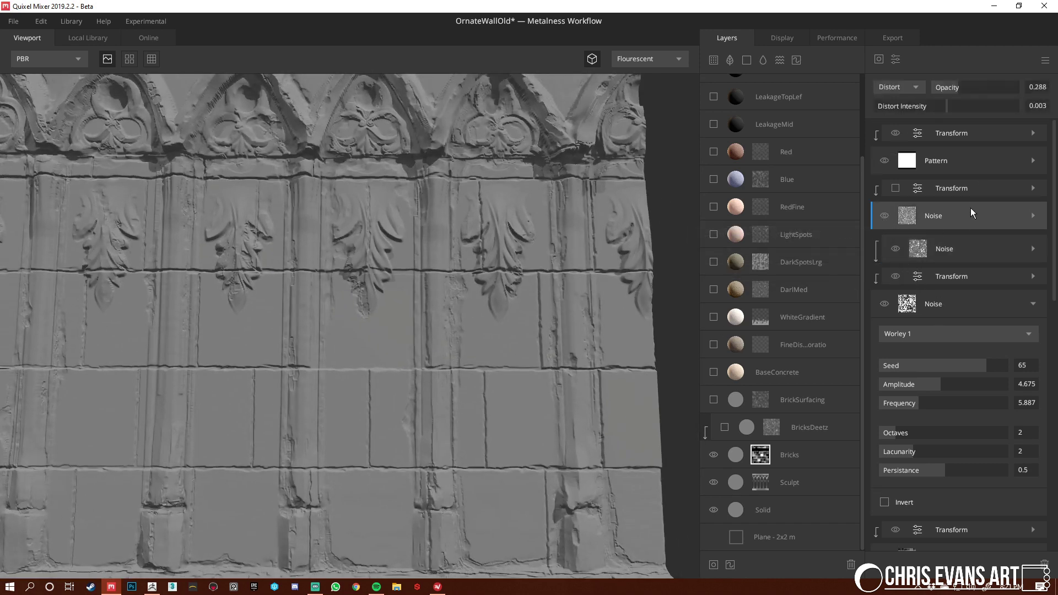
{"action": "scroll", "coordinate": [494, 402], "scroll_direction": "up", "scroll_amount": 5}
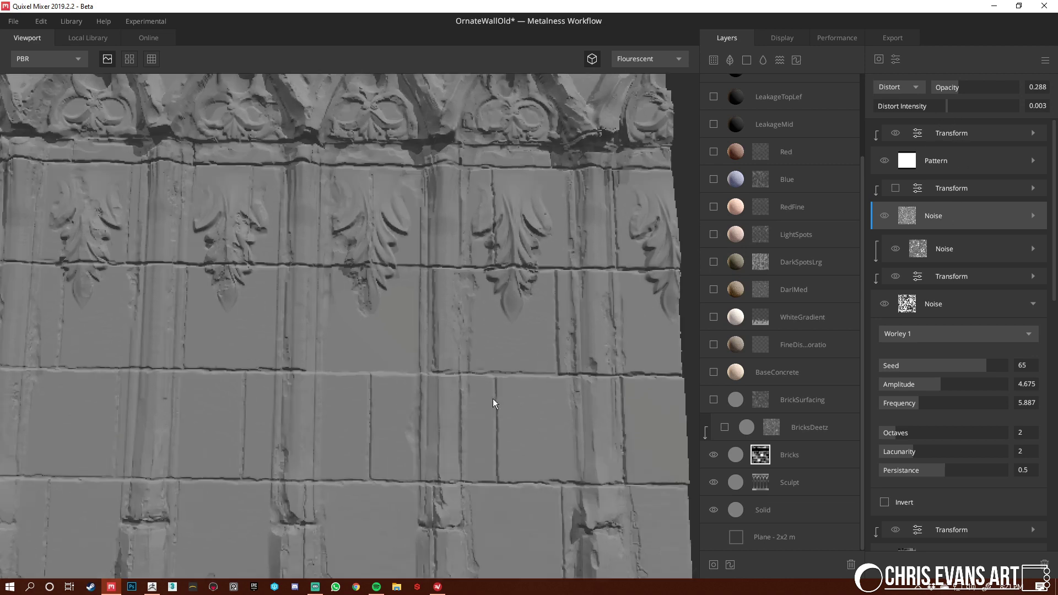
{"action": "left_click", "coordinate": [885, 215]}
{"action": "left_click", "coordinate": [884, 215]}
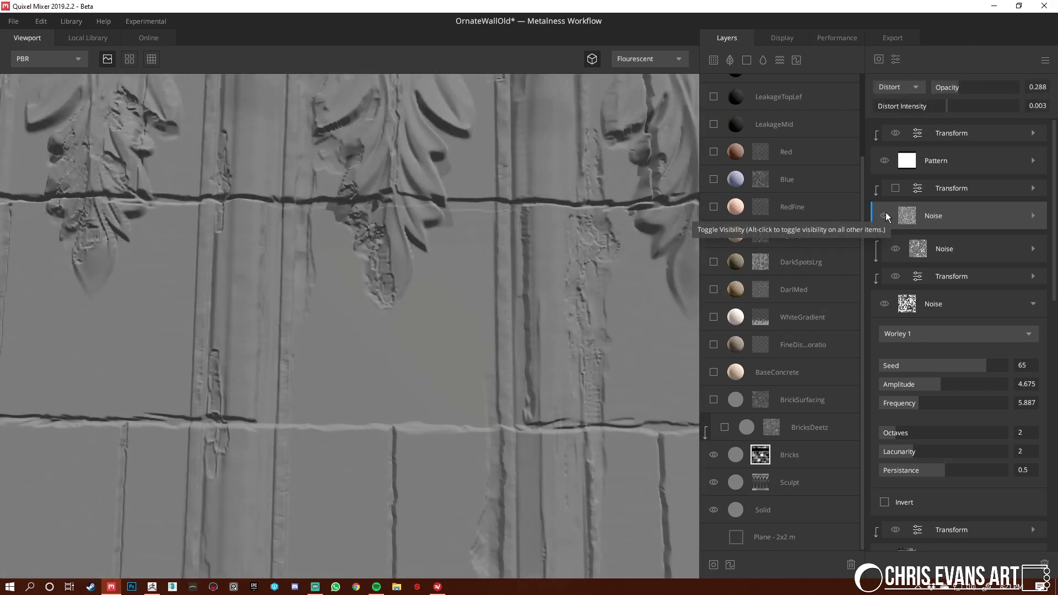
{"action": "scroll", "coordinate": [479, 373], "scroll_direction": "down", "scroll_amount": 2}
{"action": "scroll", "coordinate": [470, 398], "scroll_direction": "up", "scroll_amount": 4}
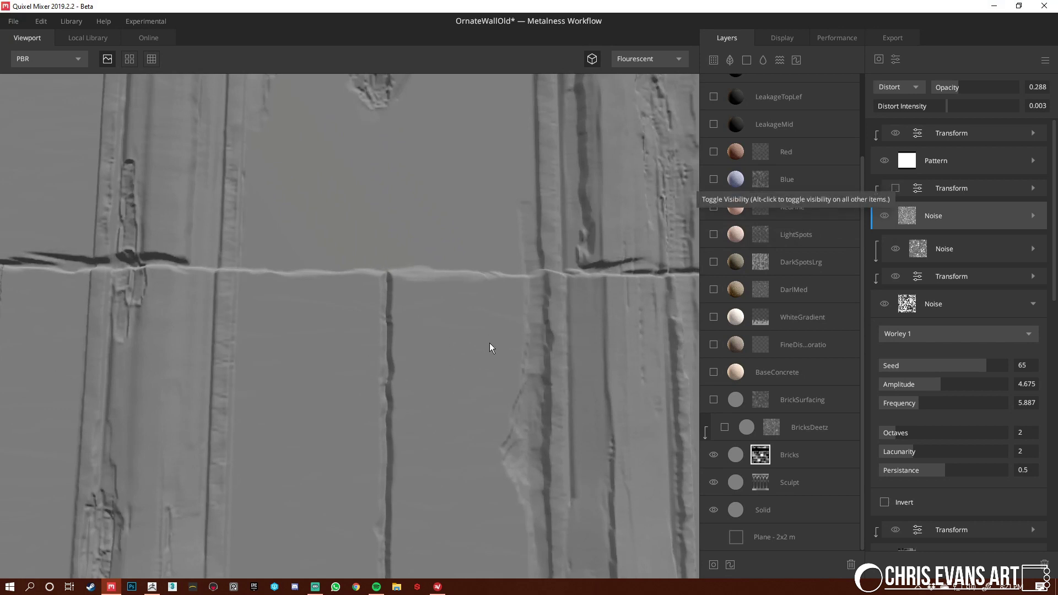
{"action": "scroll", "coordinate": [489, 343], "scroll_direction": "down", "scroll_amount": 3}
{"action": "scroll", "coordinate": [560, 334], "scroll_direction": "down", "scroll_amount": 2}
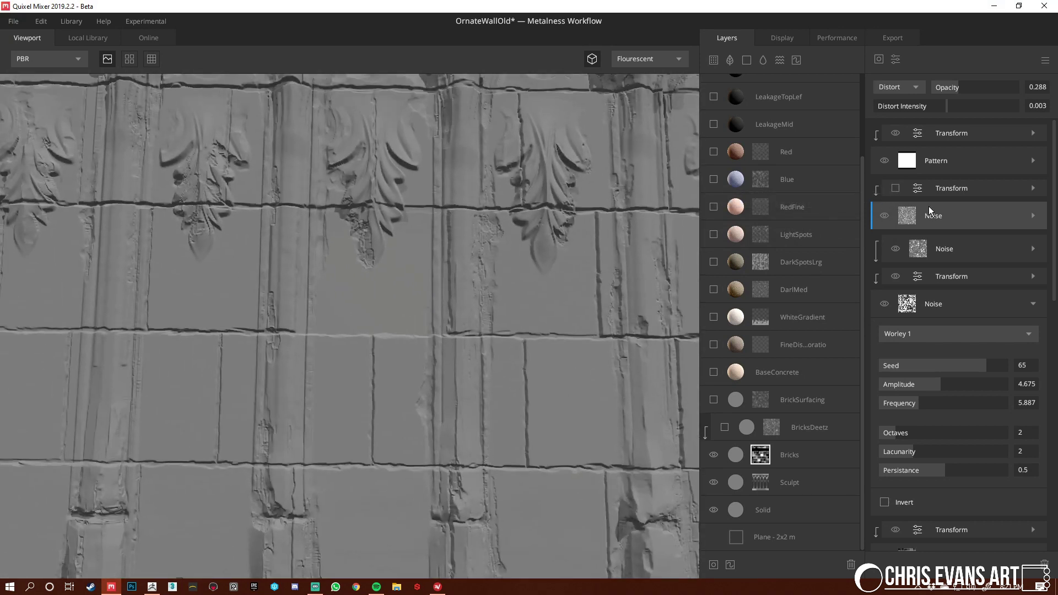
Preview the Worley 1 noise below the white Pattern as the active mask, expand its settings and turn on its Transform
{"action": "left_click", "coordinate": [936, 211], "text": "alt"}
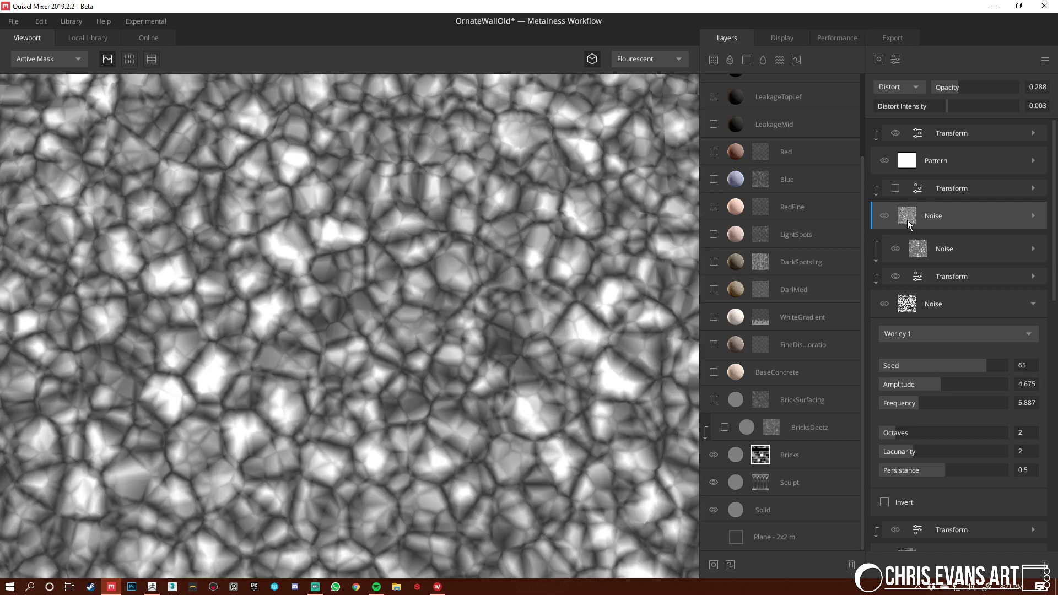
{"action": "left_click", "coordinate": [1031, 216]}
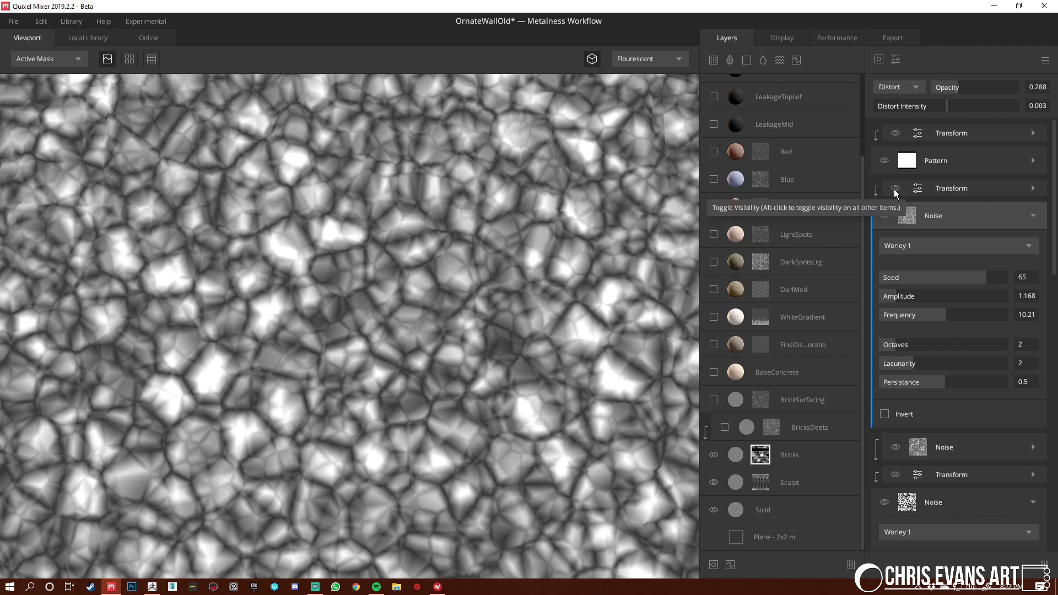
{"action": "left_click", "coordinate": [971, 185]}
{"action": "middle_click_drag", "start_coordinate": [460, 328], "coordinate": [302, 326]}
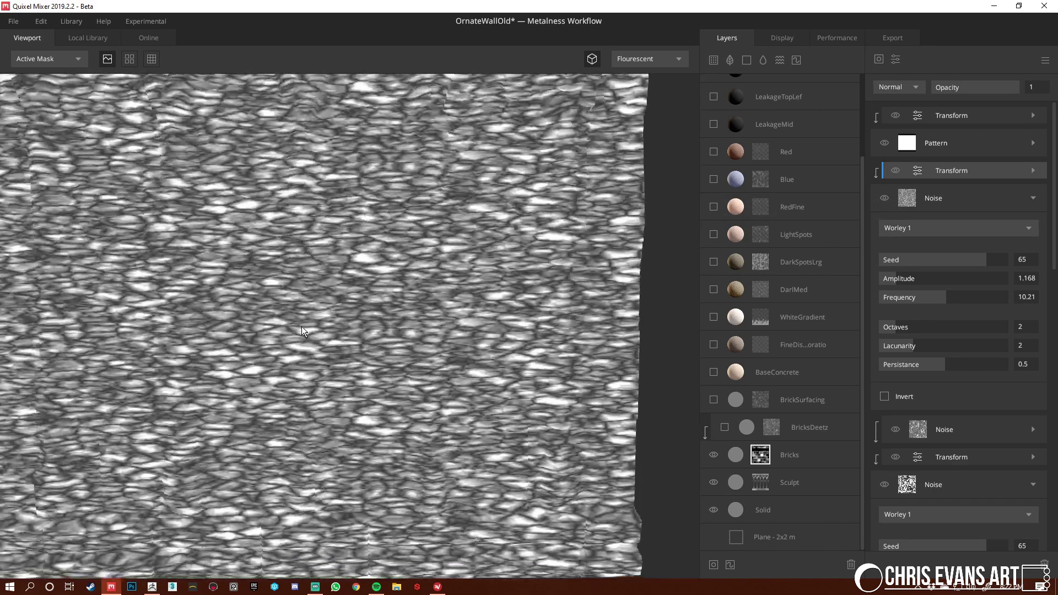
Compare the brick edges up close in the PBR view with the upper noise's Transform off and on
{"action": "key", "text": "m"}
{"action": "right_click_drag", "start_coordinate": [328, 330], "coordinate": [597, 449], "text": "alt"}
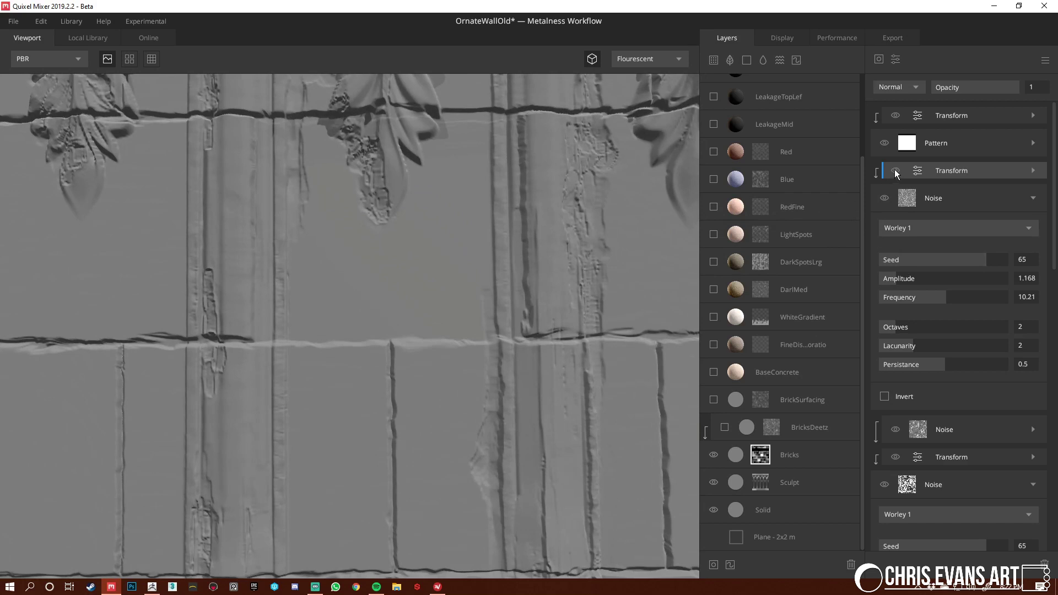
{"action": "left_click", "coordinate": [894, 171]}
{"action": "left_click", "coordinate": [894, 171]}
{"action": "left_click", "coordinate": [894, 171]}
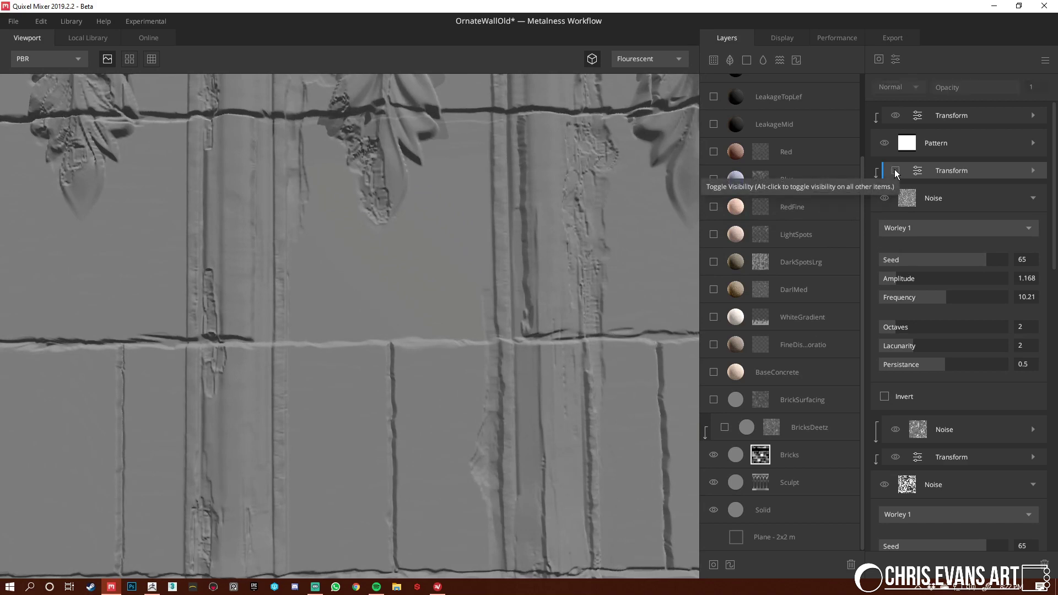
{"action": "left_click", "coordinate": [895, 171]}
{"action": "scroll", "coordinate": [254, 349], "scroll_direction": "down", "scroll_amount": 3}
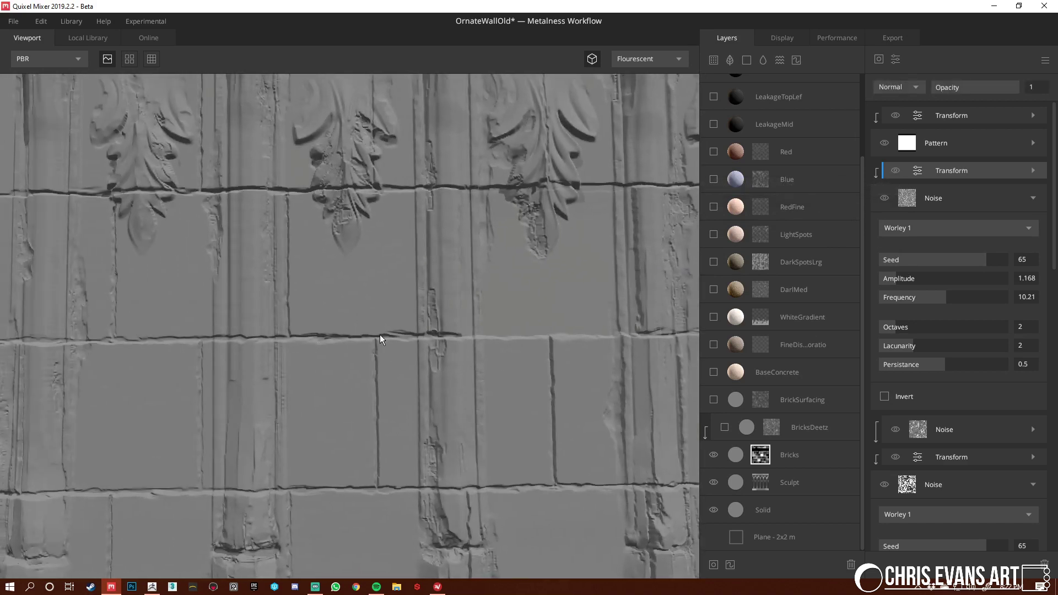
{"action": "scroll", "coordinate": [223, 329], "scroll_direction": "down", "scroll_amount": 3}
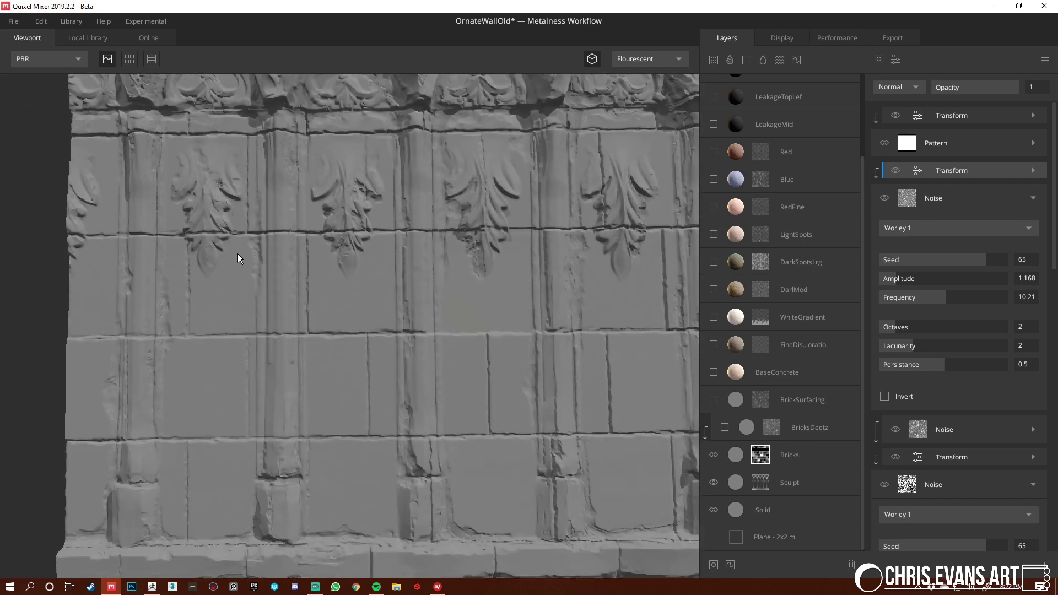
Show the white Pattern as the active mask over the whole wall and expand its Square placement settings
{"action": "left_click_drag", "start_coordinate": [237, 254], "coordinate": [471, 379], "text": "alt"}
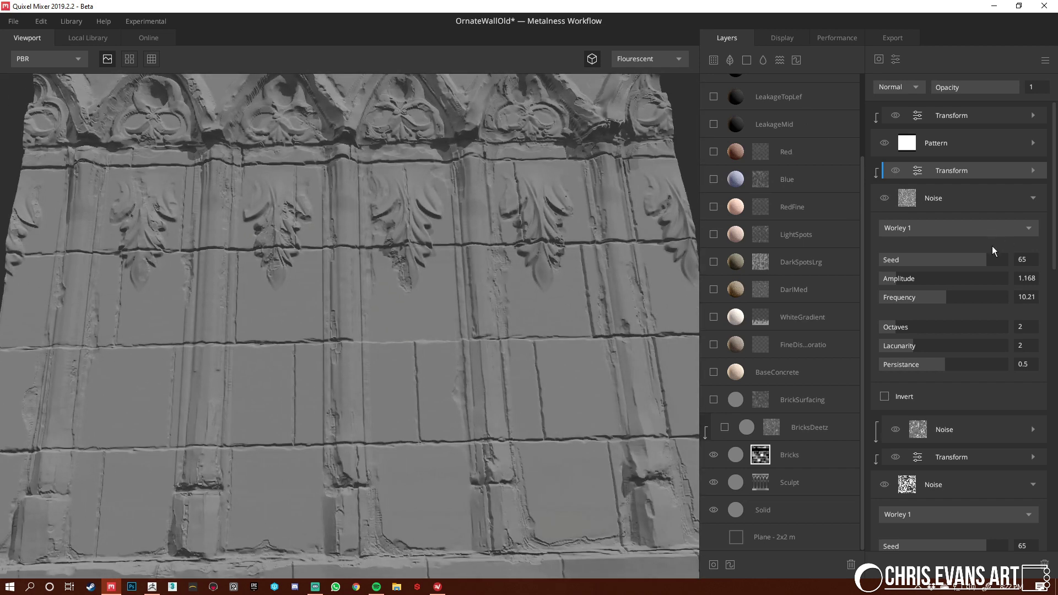
{"action": "scroll", "coordinate": [457, 377], "scroll_direction": "down", "scroll_amount": 2}
{"action": "left_click_drag", "start_coordinate": [458, 376], "coordinate": [438, 170], "text": "alt"}
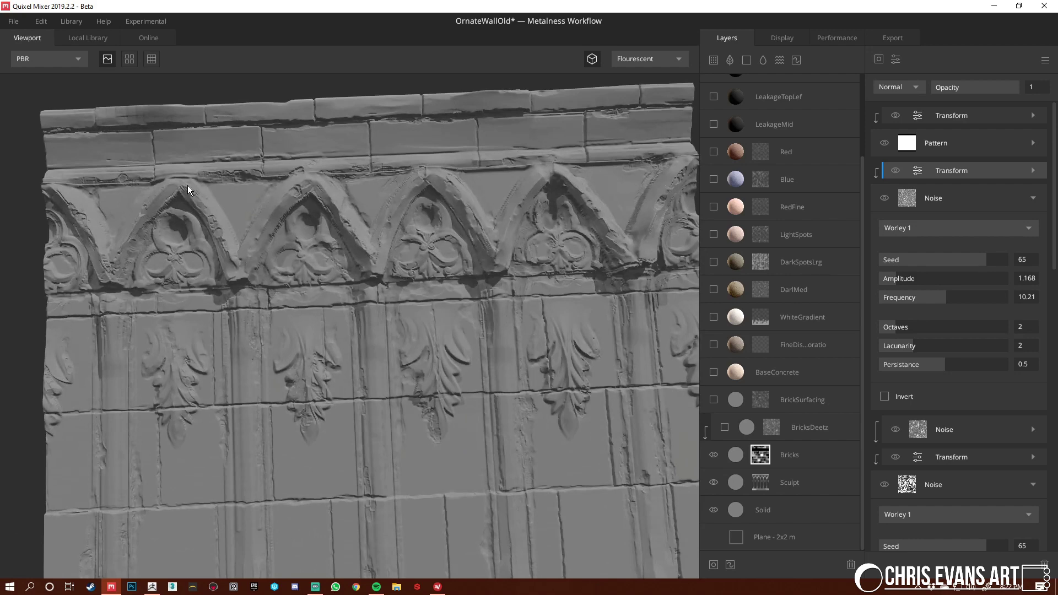
{"action": "left_click_drag", "start_coordinate": [560, 239], "coordinate": [423, 214], "text": "alt"}
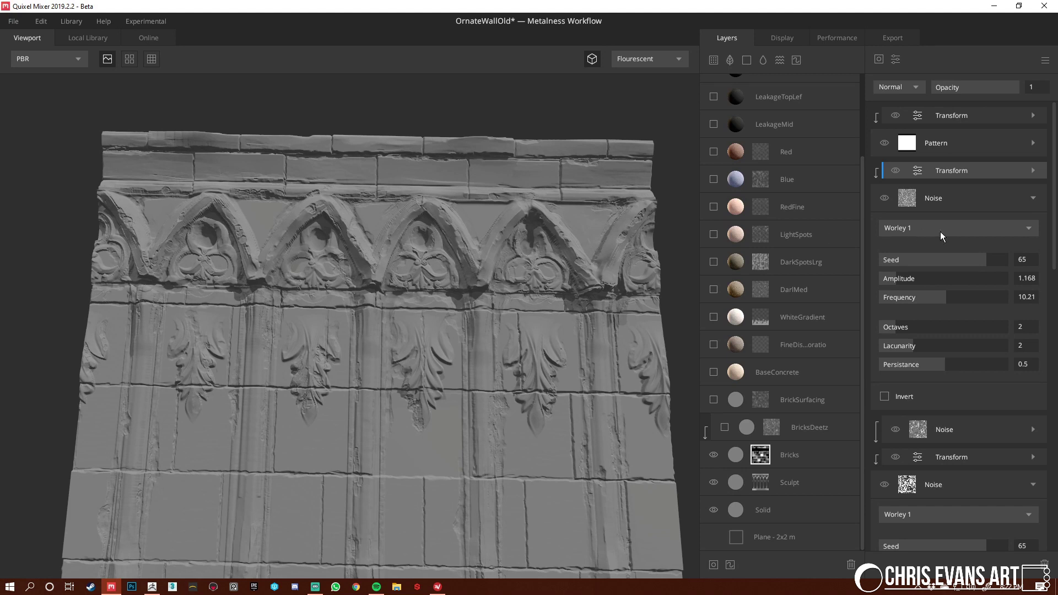
{"action": "left_click", "coordinate": [943, 142]}
{"action": "key", "text": "q"}
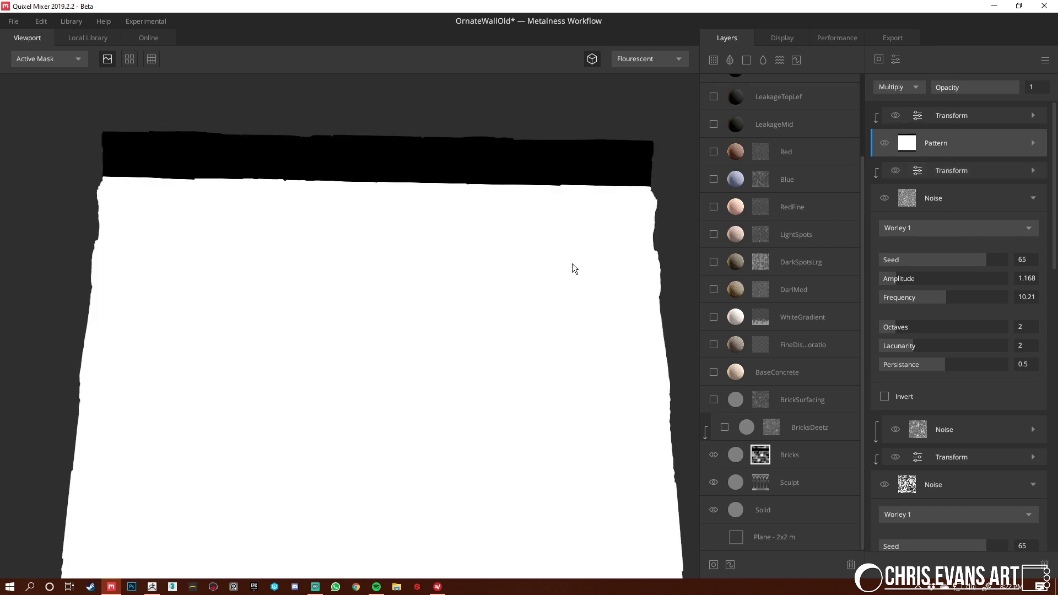
{"action": "right_click_drag", "start_coordinate": [592, 348], "coordinate": [407, 255], "text": "alt"}
{"action": "left_click_drag", "start_coordinate": [407, 256], "coordinate": [455, 248], "text": "alt"}
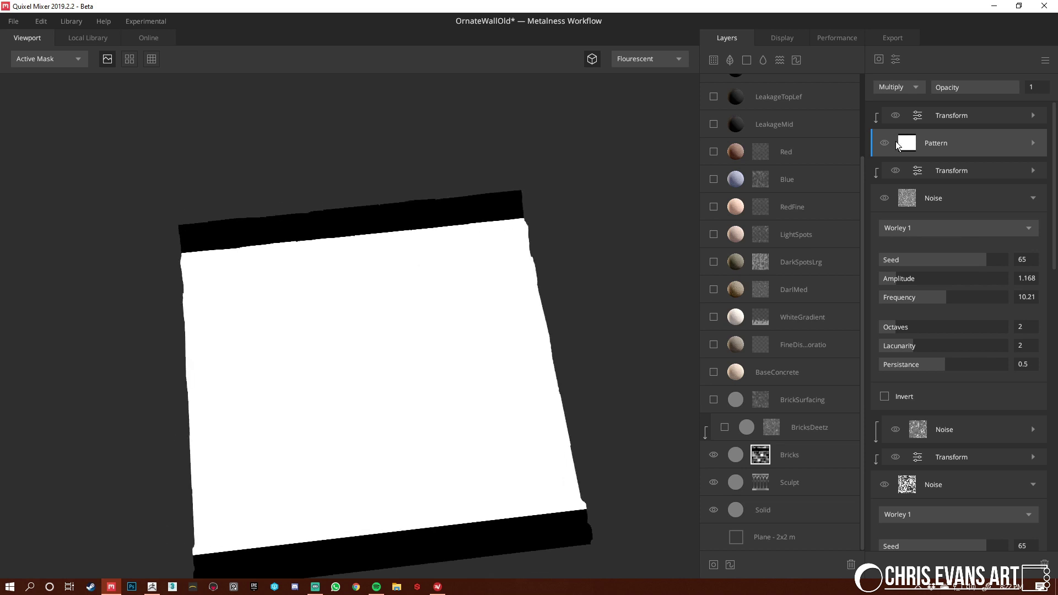
{"action": "left_click", "coordinate": [1036, 145]}
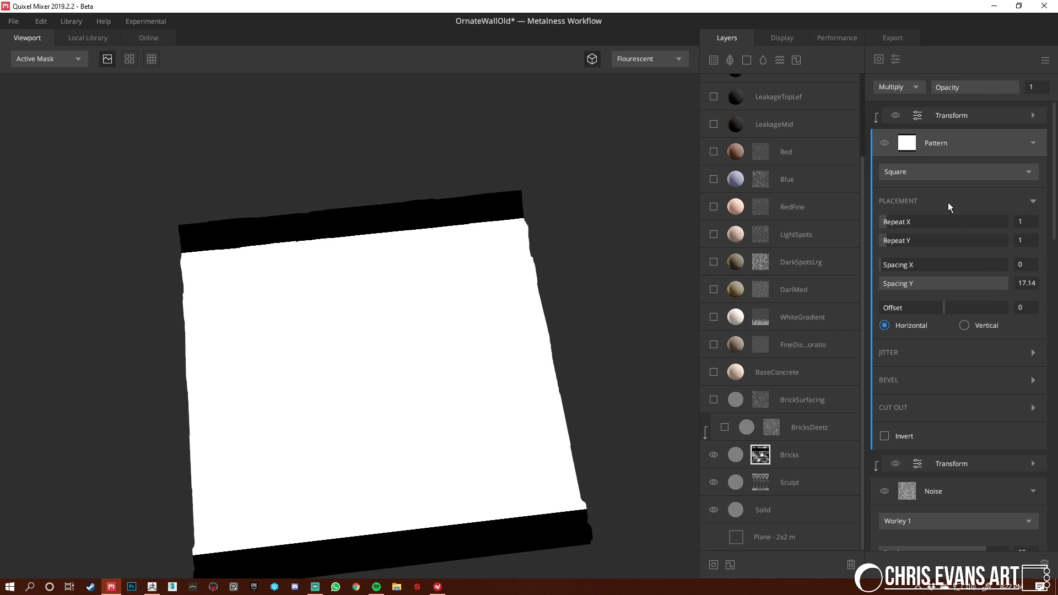
{"action": "left_click_drag", "start_coordinate": [588, 306], "coordinate": [488, 221], "text": "alt"}
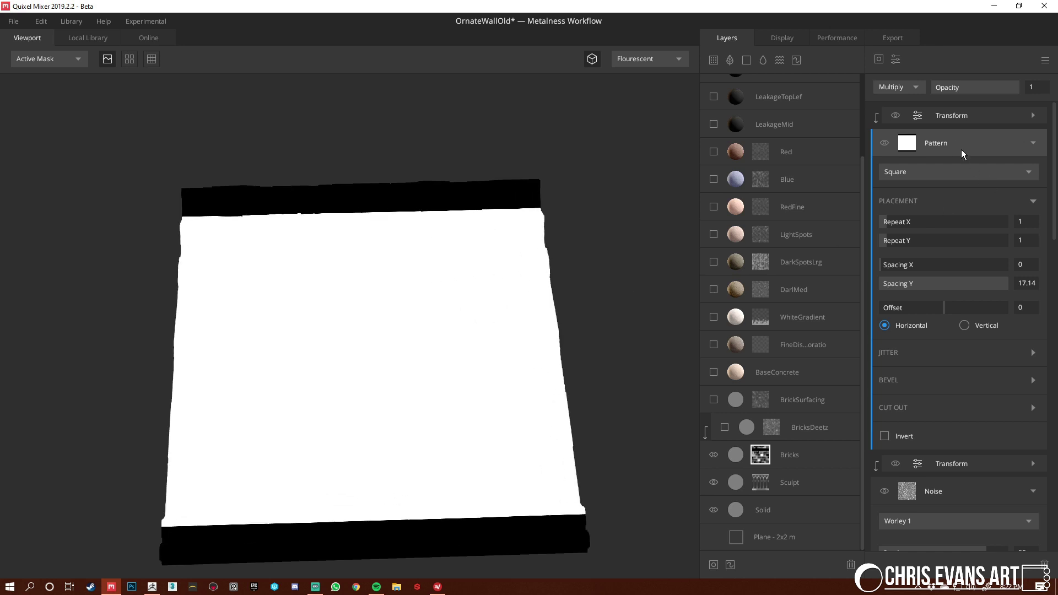
Preview the Transform attached to the white Pattern, and inspect the whole wall's bricks in the PBR view
{"action": "left_click", "coordinate": [958, 117]}
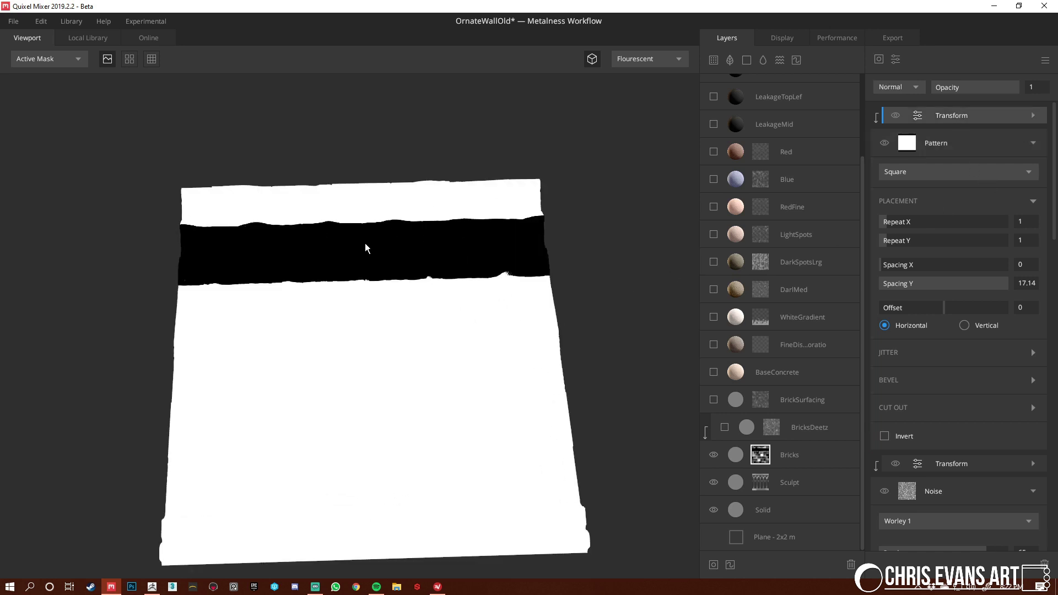
{"action": "key", "text": "m"}
{"action": "scroll", "coordinate": [463, 252], "scroll_direction": "up", "scroll_amount": 3}
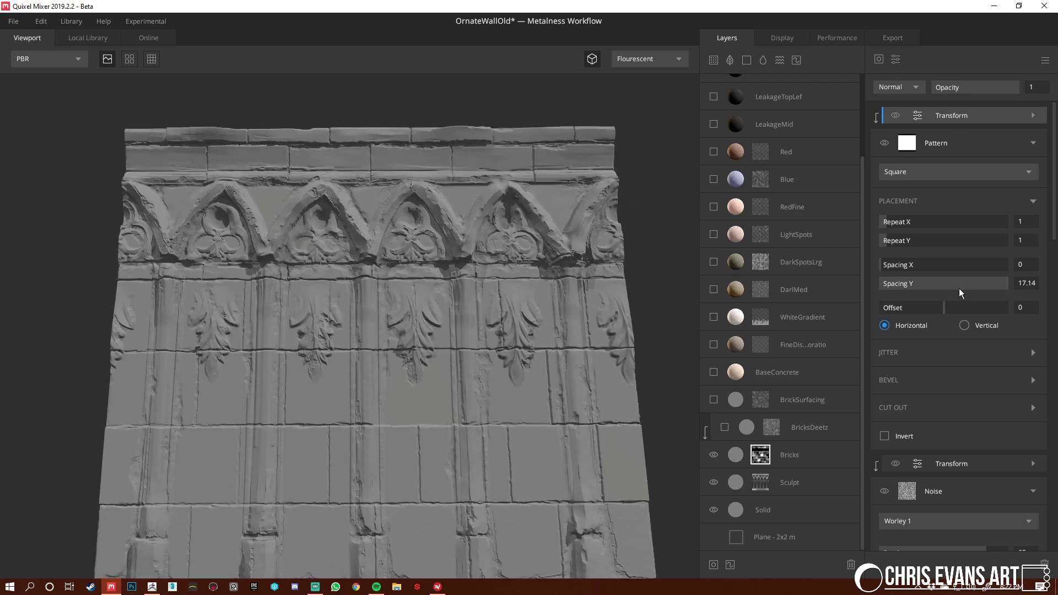
{"action": "scroll", "coordinate": [448, 276], "scroll_direction": "down", "scroll_amount": 4}
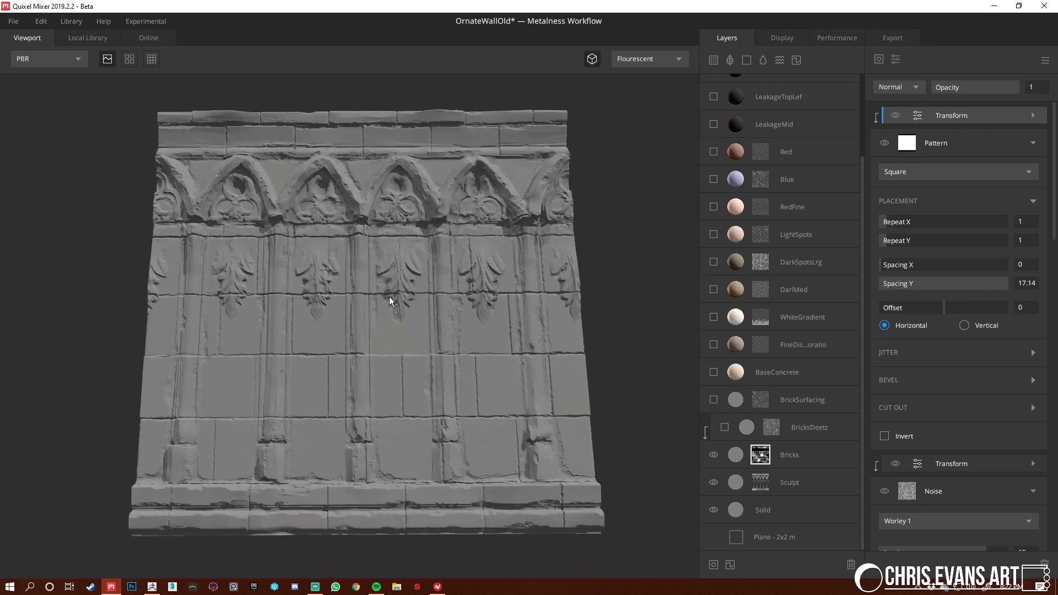
{"action": "left_click_drag", "start_coordinate": [389, 296], "coordinate": [401, 267]}
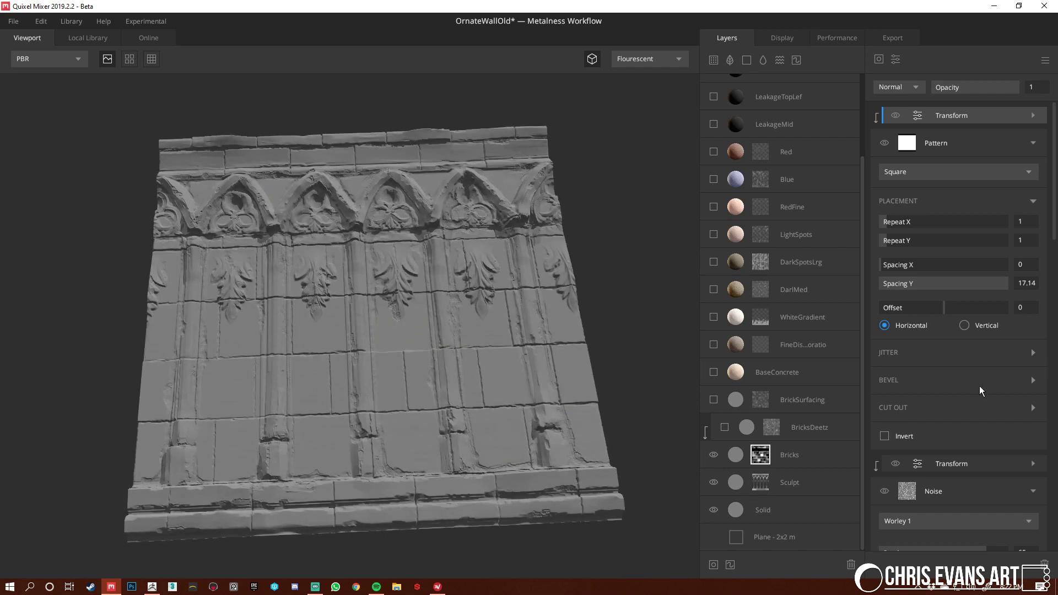
Set the brick pattern's upper Gradient Jitter angle to 360 and its Brightness Jitter threshold to 1
{"action": "scroll", "coordinate": [980, 390], "scroll_direction": "down", "scroll_amount": 15}
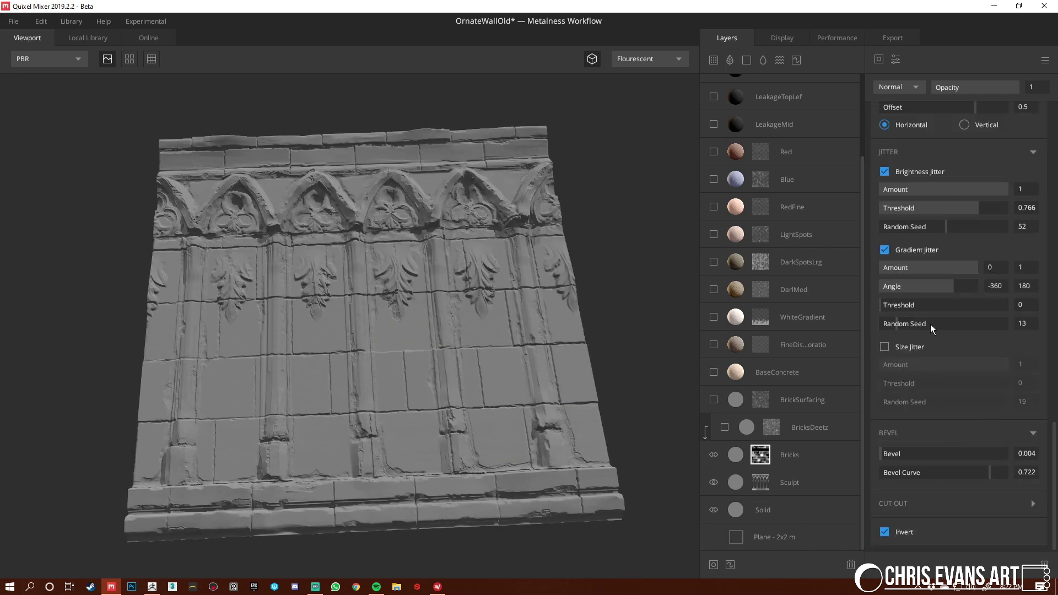
{"action": "left_click_drag", "start_coordinate": [948, 285], "coordinate": [1032, 284]}
{"action": "mouse_move", "coordinate": [968, 270]}
{"action": "left_mouse_down"}
{"action": "mouse_move", "coordinate": [891, 272]}
{"action": "mouse_move", "coordinate": [980, 269]}
{"action": "left_mouse_up"}
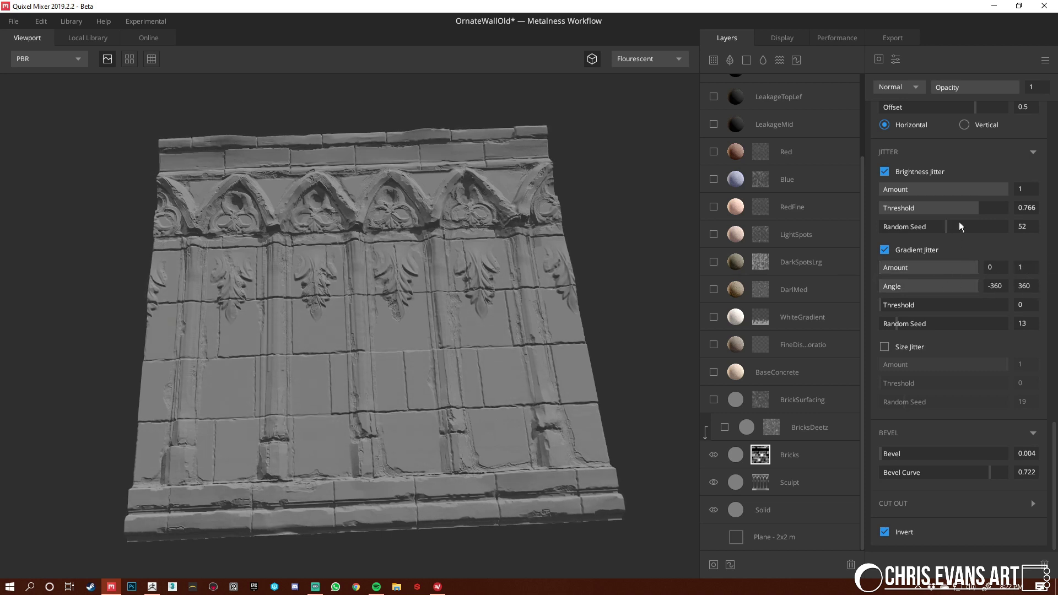
{"action": "left_click_drag", "start_coordinate": [965, 210], "coordinate": [1026, 206]}
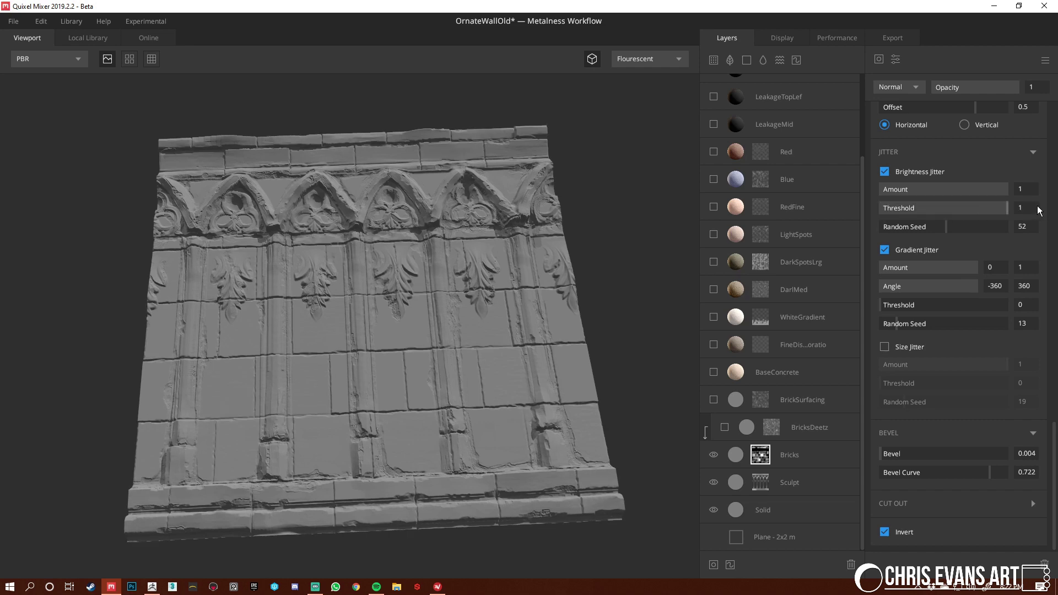
Try a Brightness Jitter threshold of 0.324 on the brick pattern and undo it
{"action": "left_click_drag", "start_coordinate": [951, 206], "coordinate": [921, 208]}
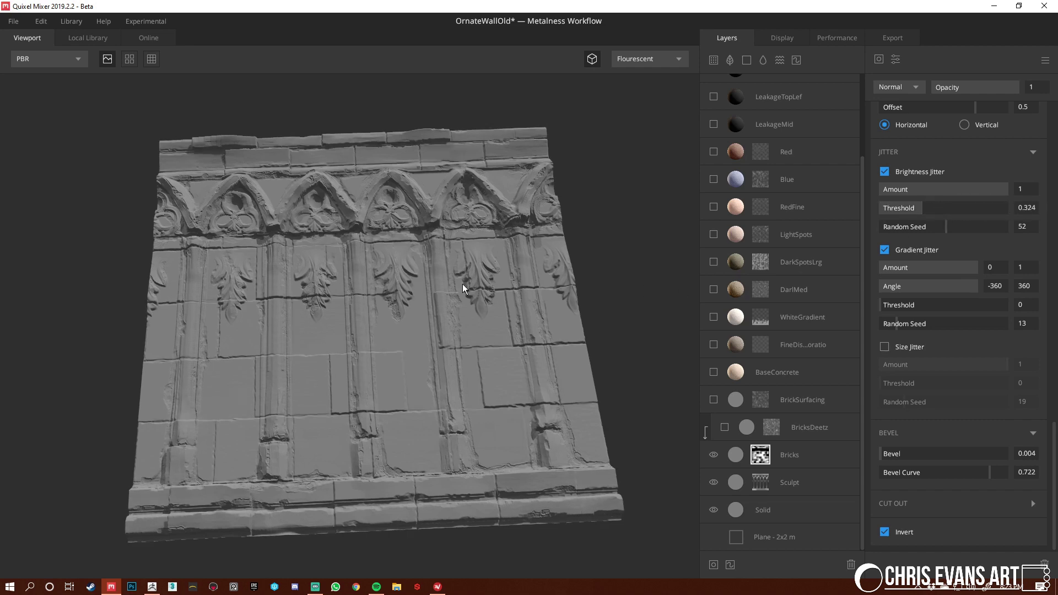
{"action": "scroll", "coordinate": [479, 292], "scroll_direction": "up", "scroll_amount": 3}
{"action": "key", "text": "ctrl+z"}
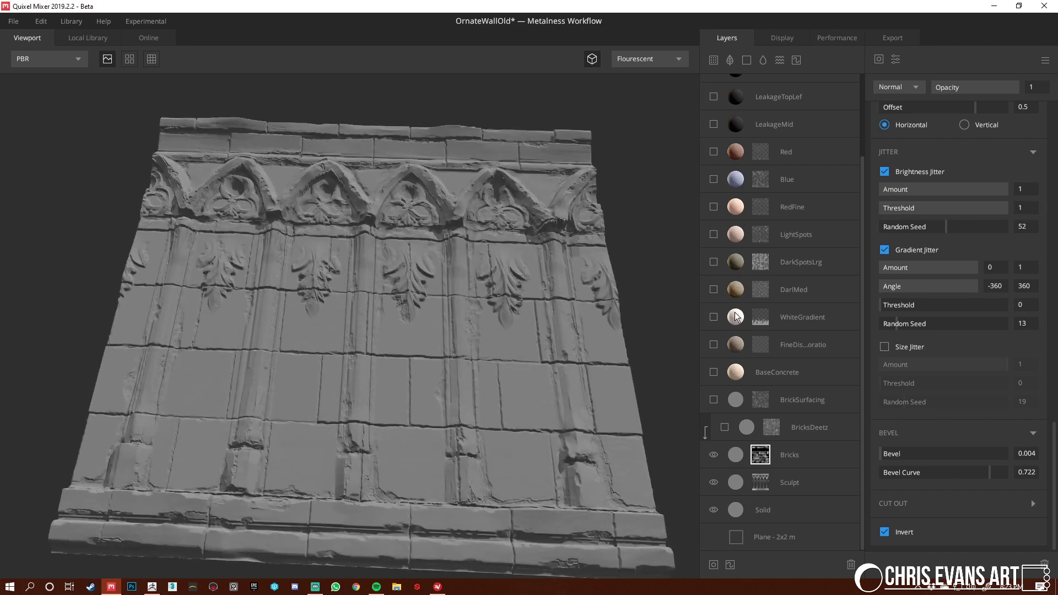
Turn on the BricksDeetz layer and inspect the surface detail it adds to the bricks
{"action": "left_click", "coordinate": [834, 422]}
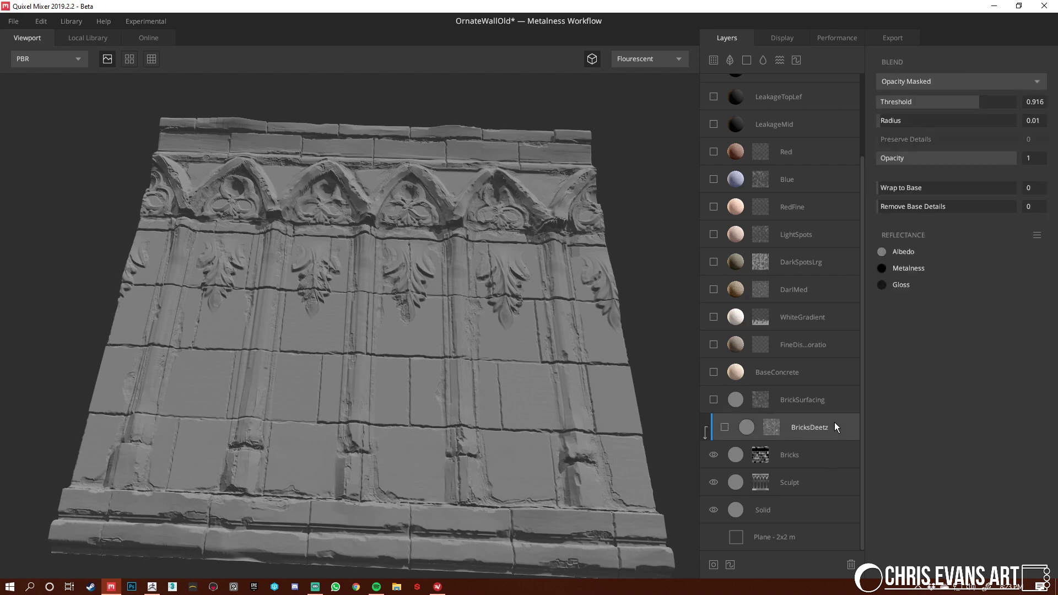
{"action": "scroll", "coordinate": [412, 371], "scroll_direction": "up", "scroll_amount": 3}
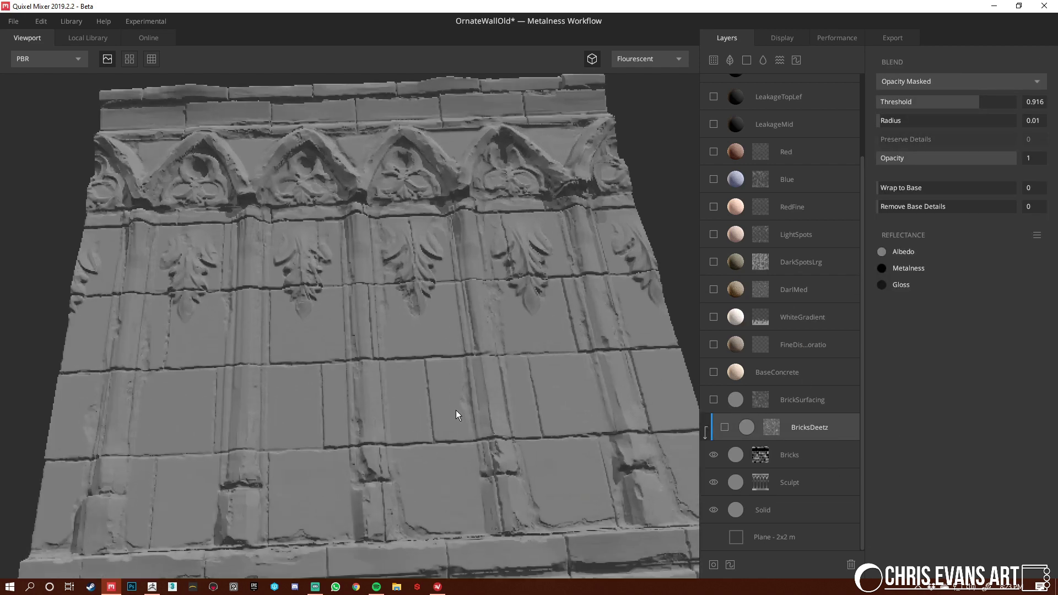
{"action": "left_click", "coordinate": [724, 427]}
{"action": "left_click_drag", "start_coordinate": [521, 413], "coordinate": [484, 388]}
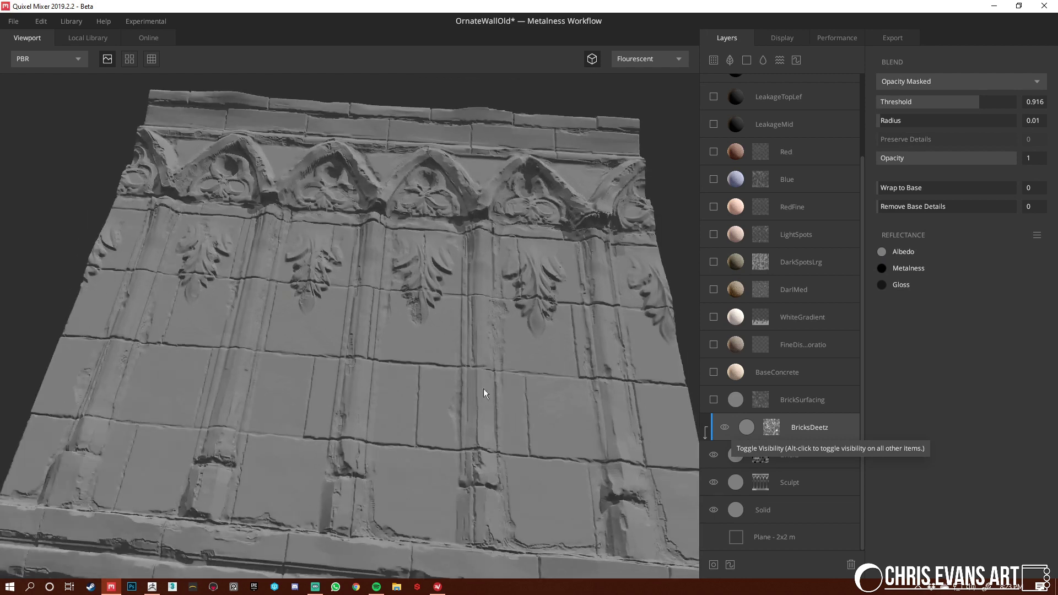
{"action": "middle_click_drag", "start_coordinate": [484, 389], "coordinate": [394, 338]}
{"action": "scroll", "coordinate": [564, 398], "scroll_direction": "up", "scroll_amount": 4}
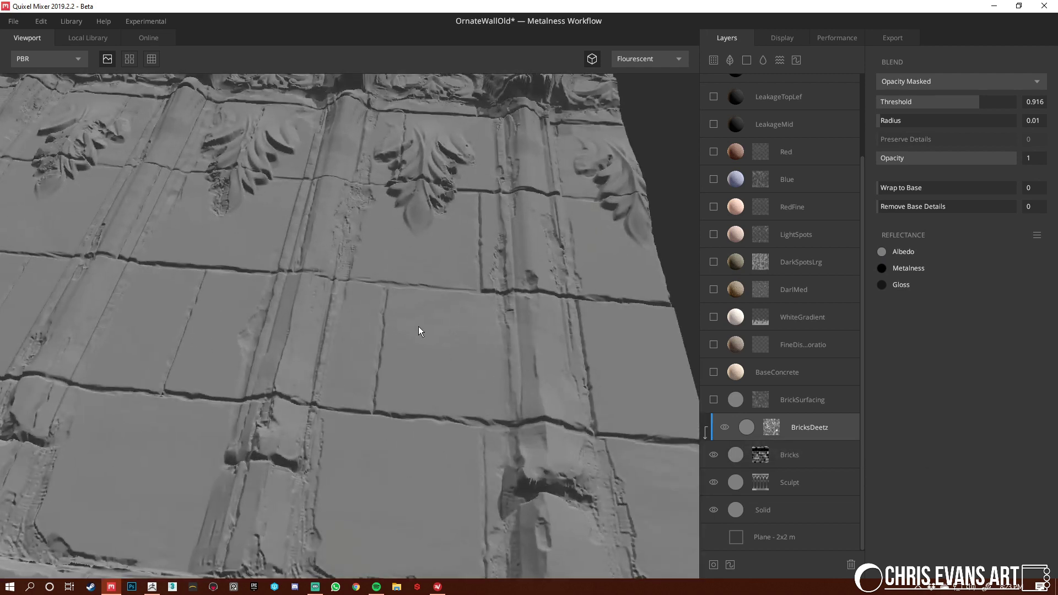
{"action": "left_click_drag", "start_coordinate": [494, 331], "coordinate": [358, 353]}
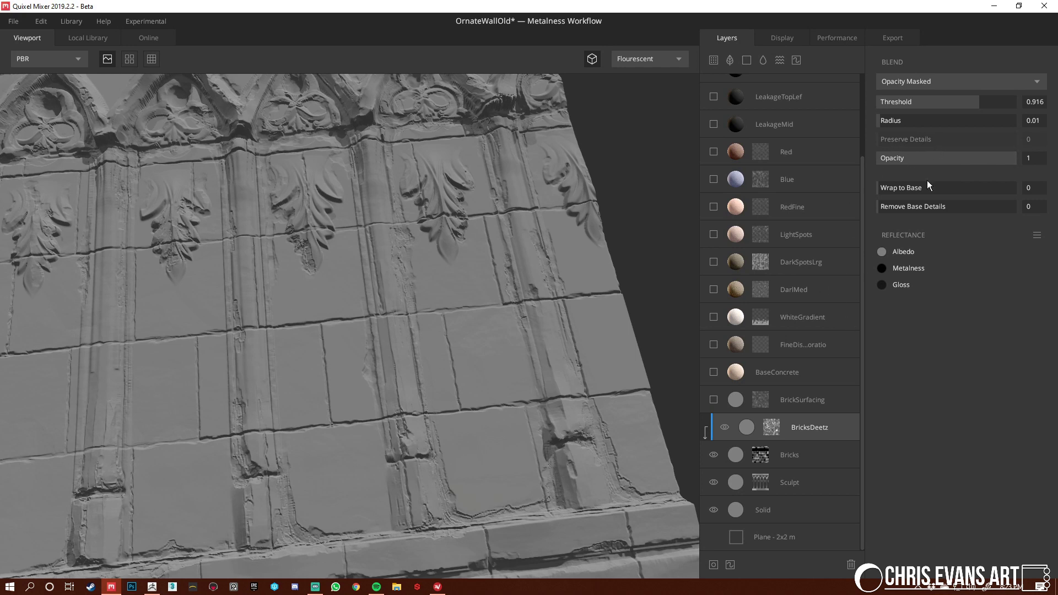
Set the BricksDeetz blend threshold to 1.314 and inspect the bricks from the base up to the cornice
{"action": "mouse_move", "coordinate": [973, 107]}
{"action": "left_mouse_down"}
{"action": "mouse_move", "coordinate": [1021, 105]}
{"action": "mouse_move", "coordinate": [993, 105]}
{"action": "left_mouse_up"}
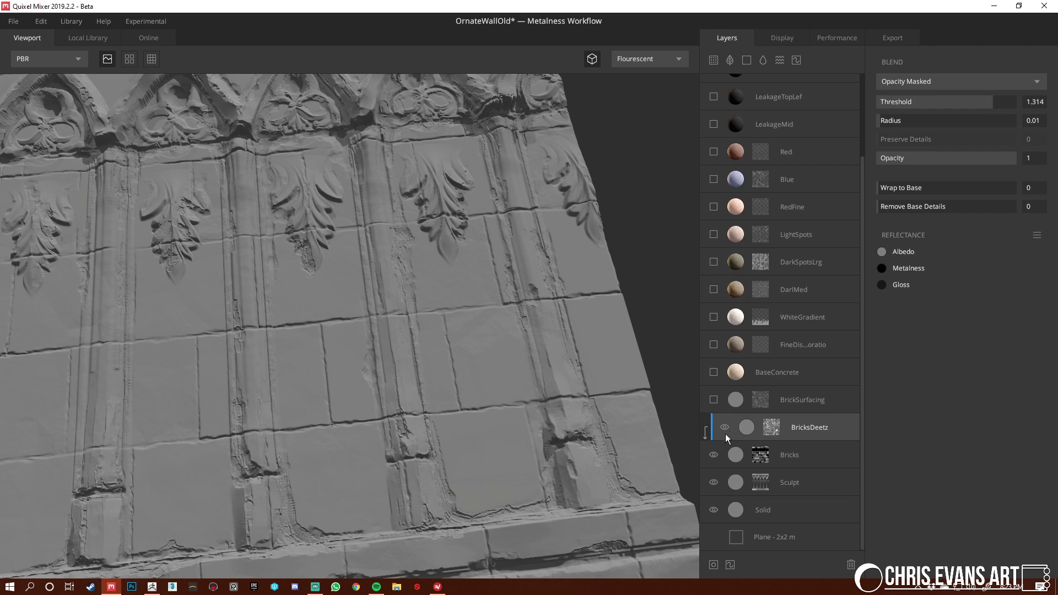
{"action": "scroll", "coordinate": [329, 392], "scroll_direction": "down", "scroll_amount": 2}
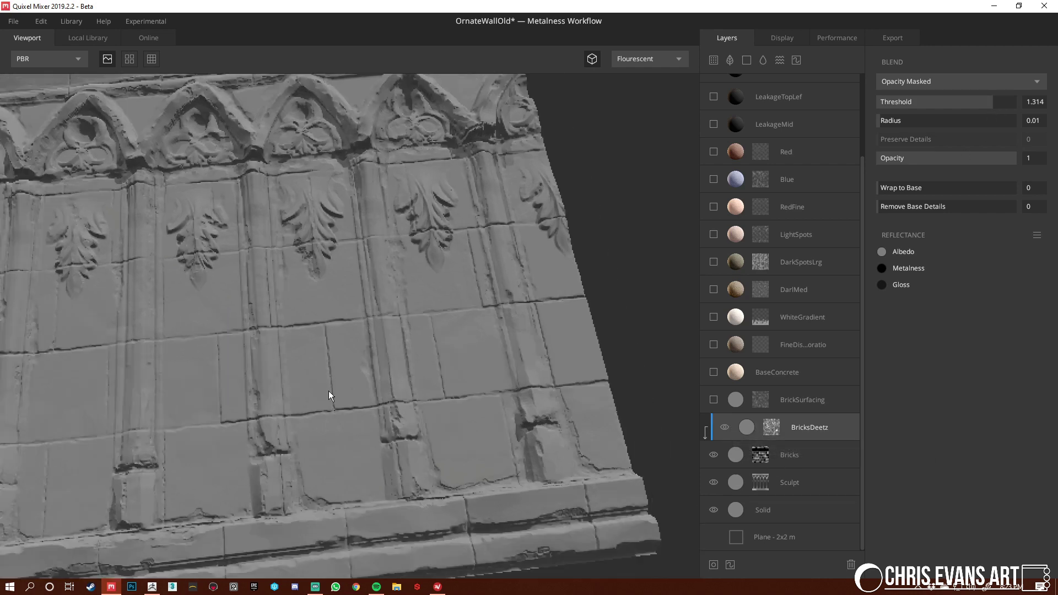
{"action": "left_click_drag", "start_coordinate": [328, 392], "coordinate": [456, 348]}
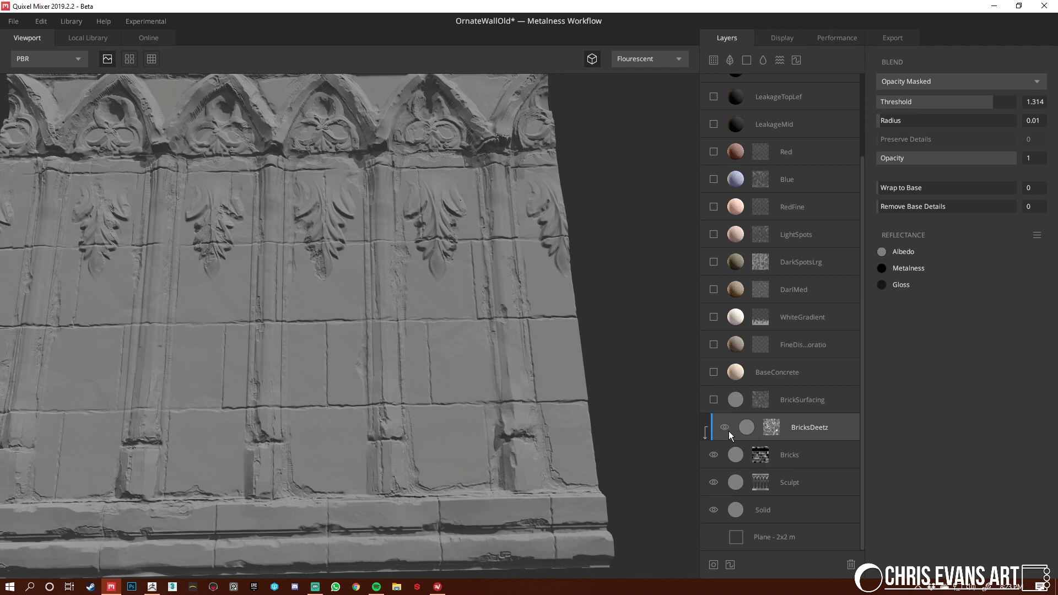
{"action": "middle_click_drag", "start_coordinate": [436, 232], "coordinate": [458, 421]}
{"action": "scroll", "coordinate": [495, 269], "scroll_direction": "up", "scroll_amount": 4}
{"action": "scroll", "coordinate": [534, 253], "scroll_direction": "down", "scroll_amount": 3}
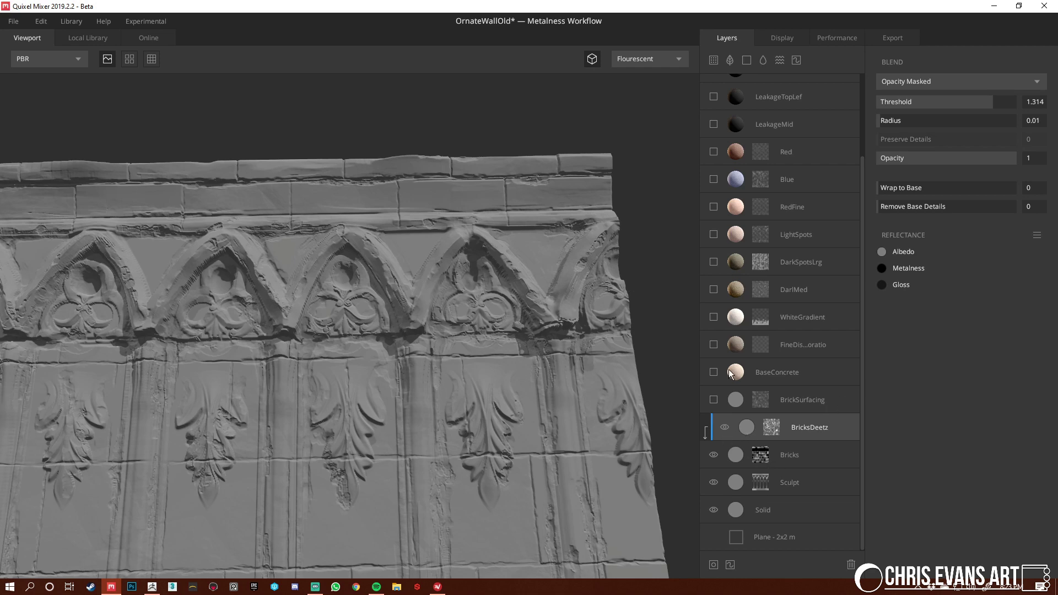
Release the BricksDeetz layer from its clipping to the Bricks layer, leaving Bricks unclipped from Sculpt
{"action": "left_click", "coordinate": [735, 440], "text": "alt"}
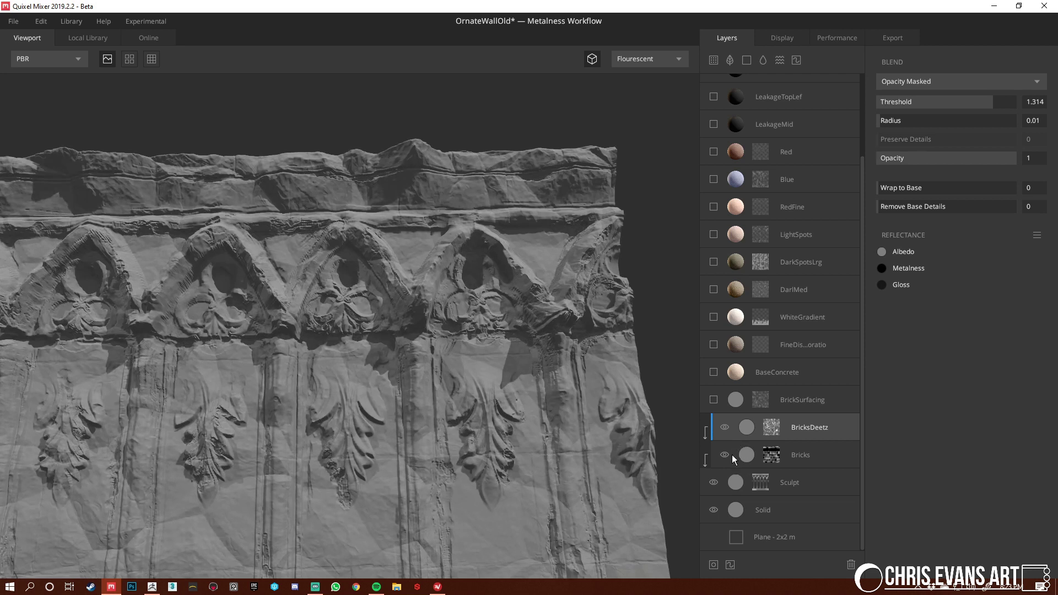
{"action": "left_click", "coordinate": [815, 443], "text": "alt"}
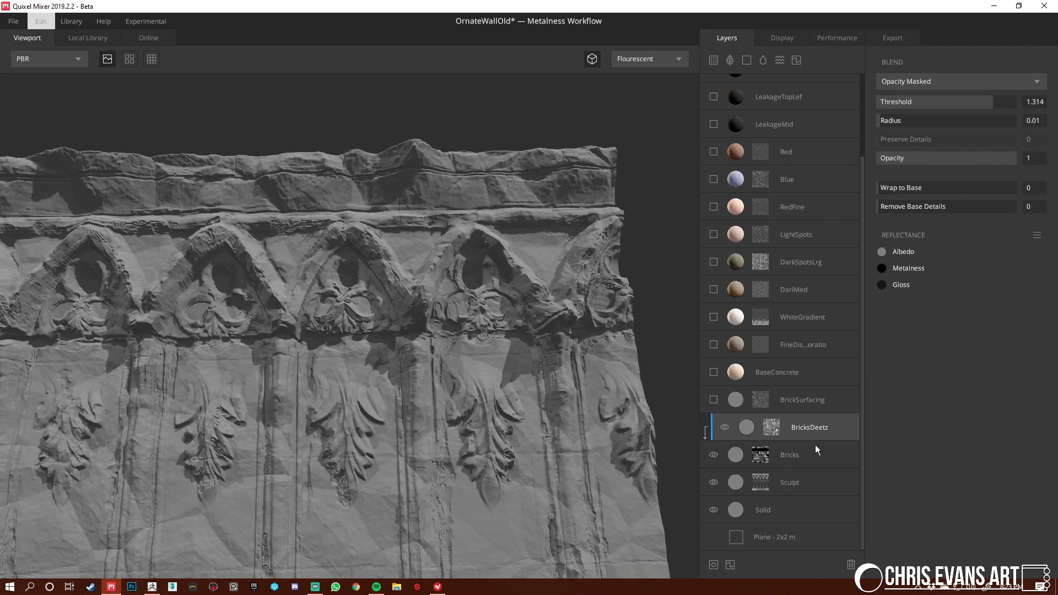
{"action": "left_click", "coordinate": [764, 435], "text": "alt"}
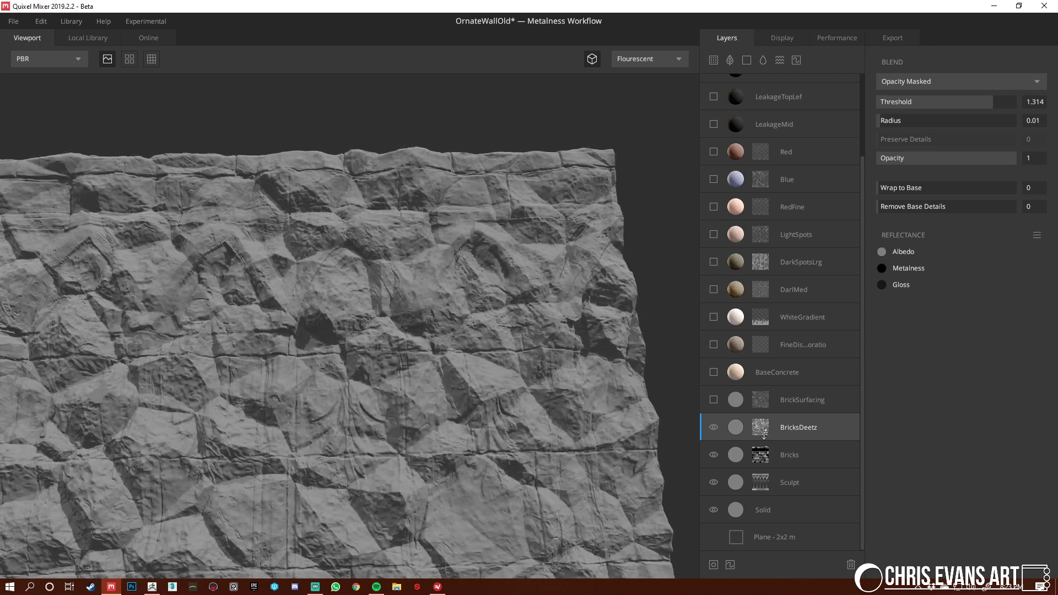
Clip the BricksDeetz layer to Bricks to compare the wall surface, and release the clipping again
{"action": "left_click", "coordinate": [764, 435], "text": "alt"}
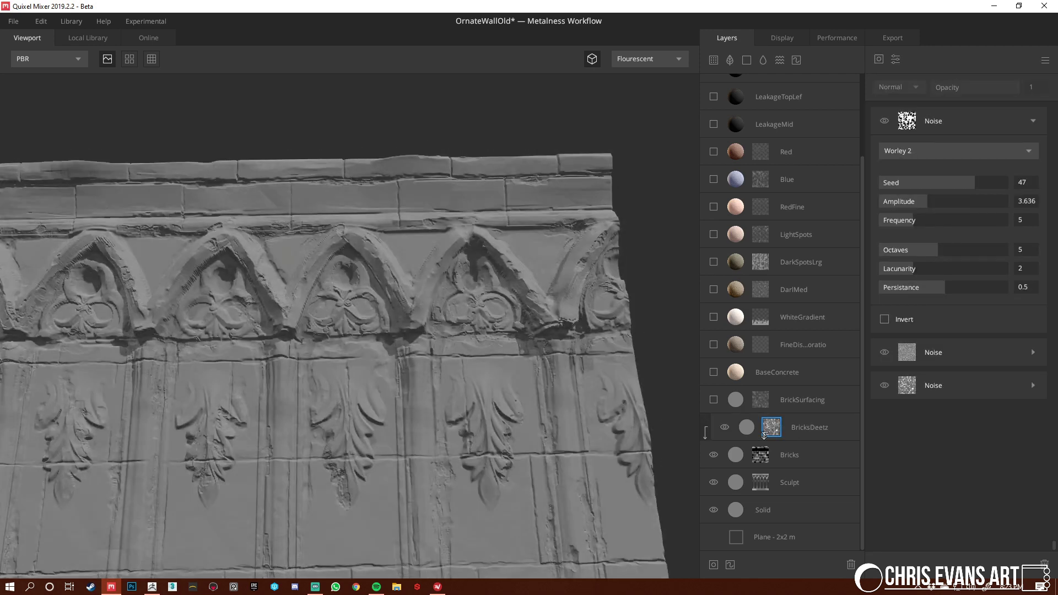
{"action": "scroll", "coordinate": [533, 394], "scroll_direction": "down", "scroll_amount": 1}
{"action": "middle_click_drag", "start_coordinate": [537, 405], "coordinate": [583, 320]}
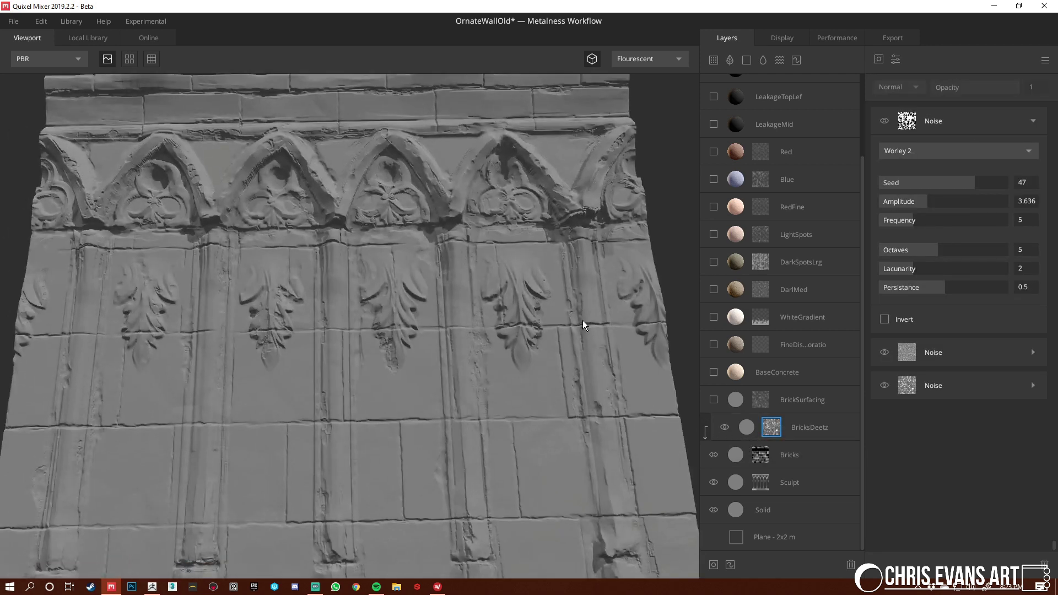
{"action": "left_click", "coordinate": [809, 438], "text": "alt"}
{"action": "scroll", "coordinate": [409, 348], "scroll_direction": "down", "scroll_amount": 2}
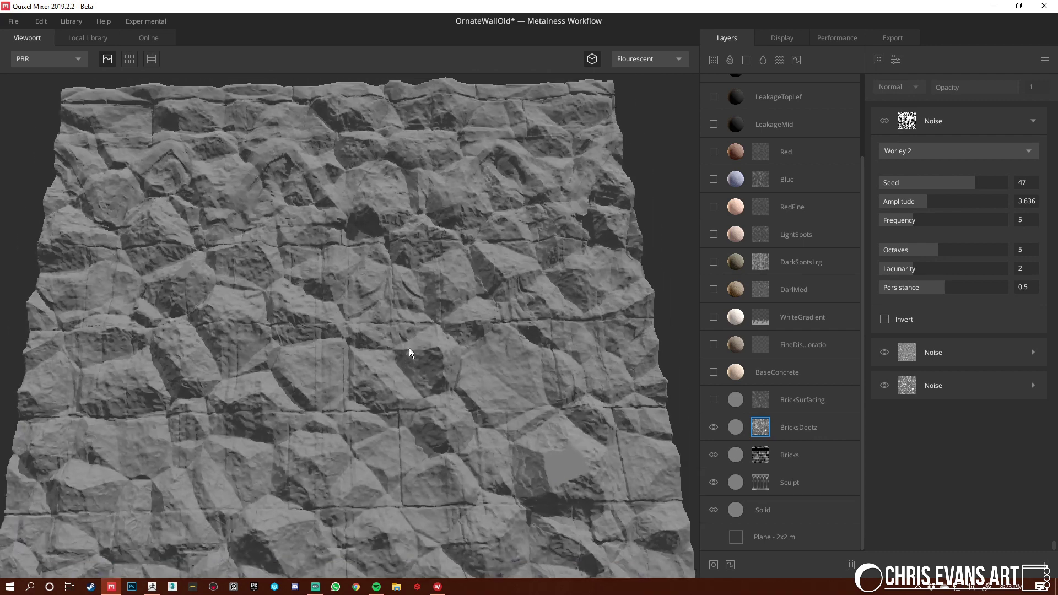
View the Bricks layer's mask on its own, and clip the BricksDeetz layer back onto Bricks in the shaded PBR view
{"action": "left_click", "coordinate": [762, 457]}
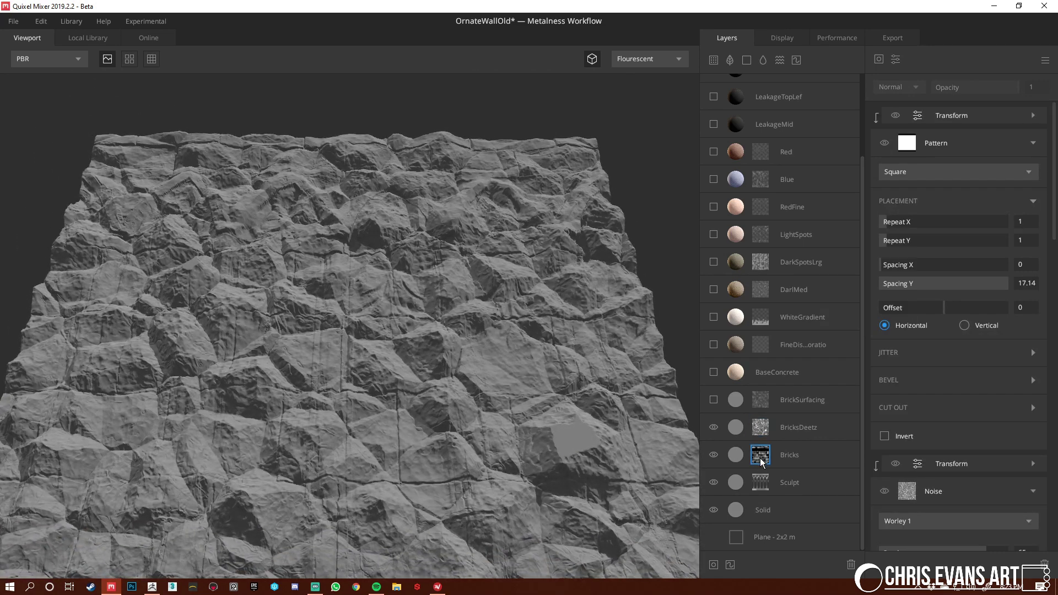
{"action": "left_click", "coordinate": [760, 458], "text": "alt"}
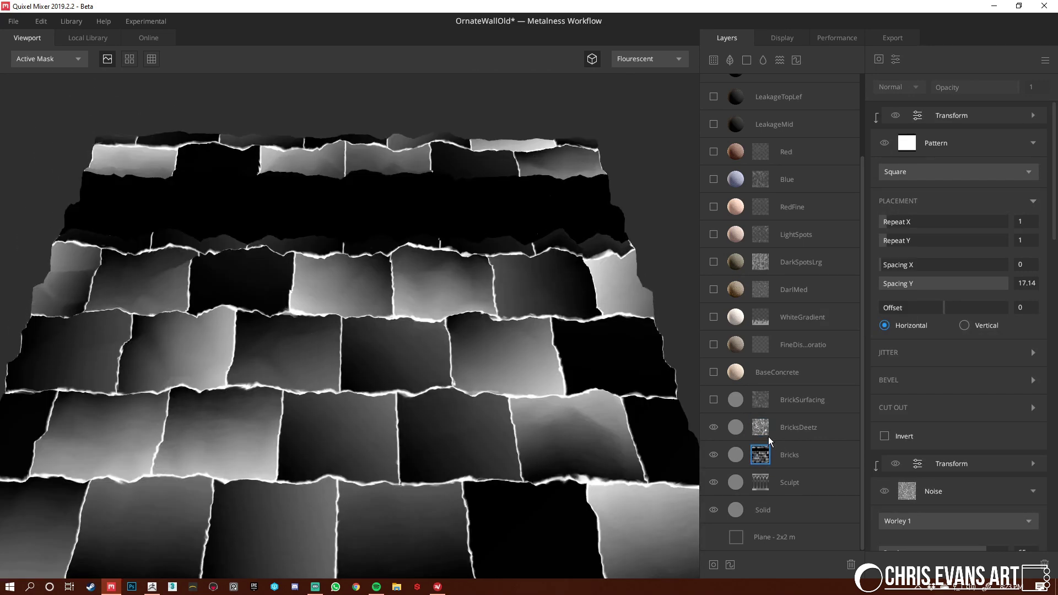
{"action": "left_click", "coordinate": [738, 434], "text": "alt"}
{"action": "left_click_drag", "start_coordinate": [534, 407], "coordinate": [400, 365], "text": "alt"}
{"action": "key", "text": "1"}
{"action": "scroll", "coordinate": [250, 392], "scroll_direction": "up", "scroll_amount": 5}
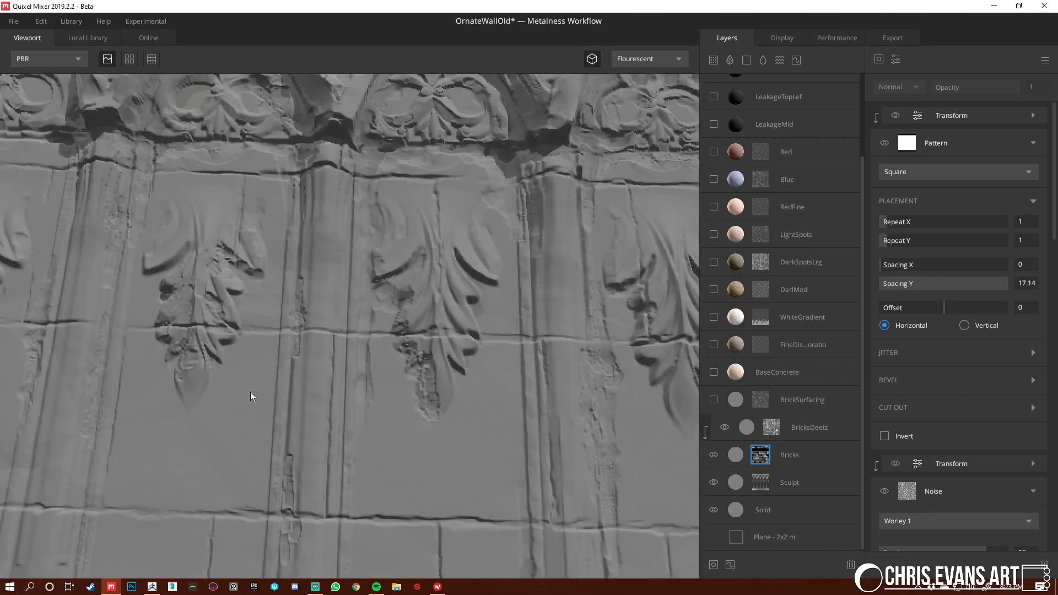
{"action": "middle_click_drag", "start_coordinate": [250, 392], "coordinate": [381, 357]}
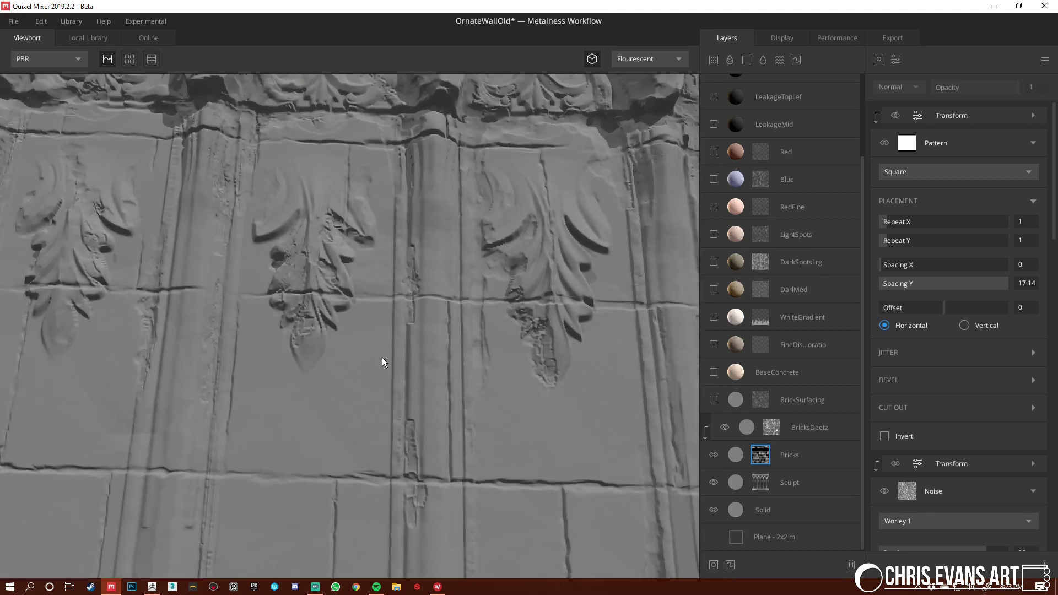
{"action": "scroll", "coordinate": [382, 357], "scroll_direction": "down", "scroll_amount": 2}
{"action": "scroll", "coordinate": [453, 382], "scroll_direction": "down", "scroll_amount": 2}
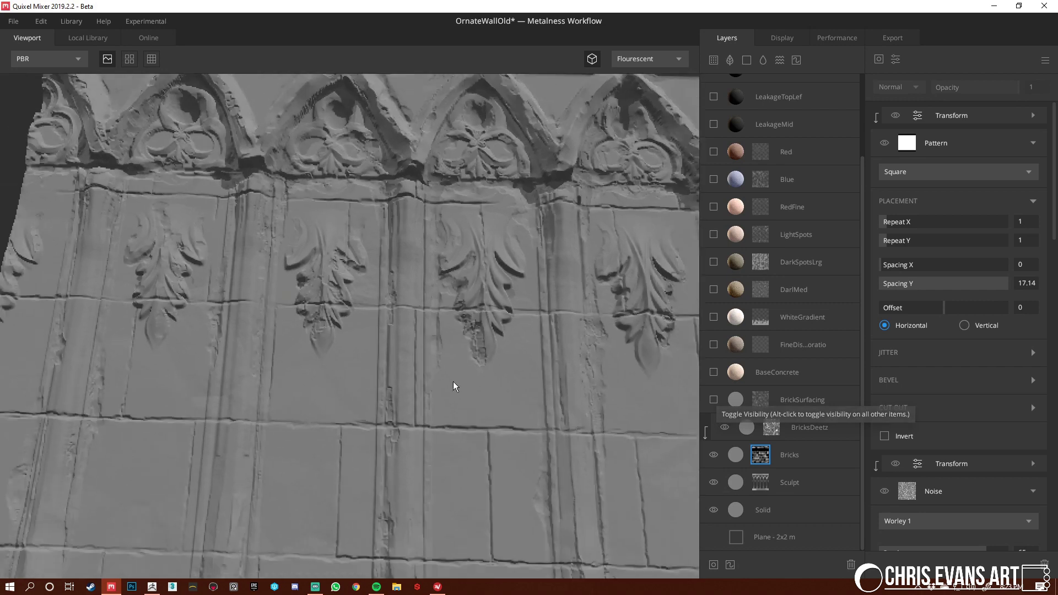
Open the BricksDeetz mask and expand its two collapsed Noise components to examine their settings
{"action": "left_click", "coordinate": [772, 428]}
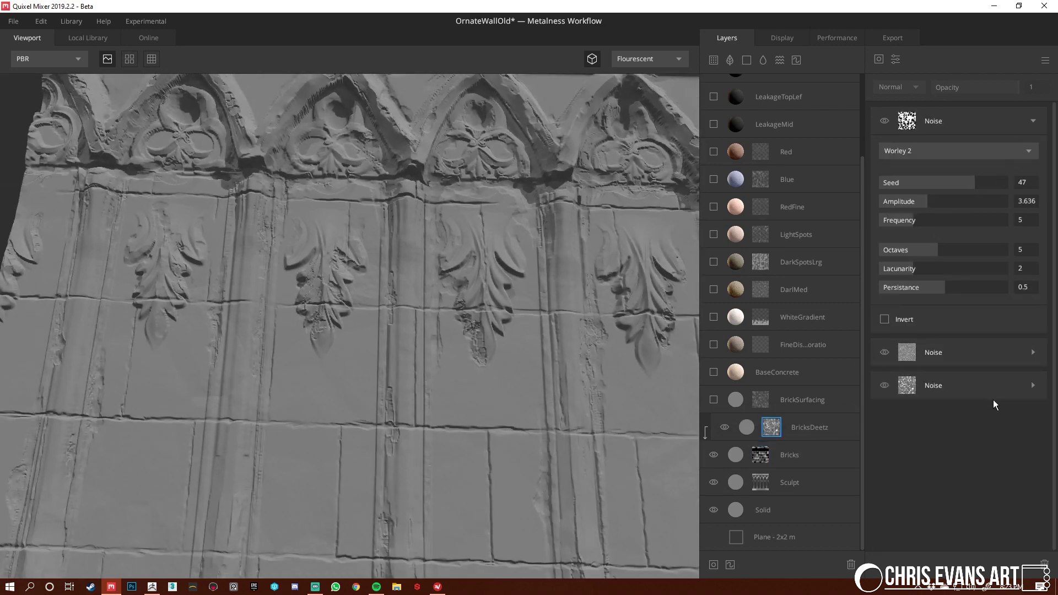
{"action": "left_click", "coordinate": [1032, 385]}
{"action": "left_click", "coordinate": [1032, 354]}
{"action": "scroll", "coordinate": [970, 362], "scroll_direction": "down", "scroll_amount": 4}
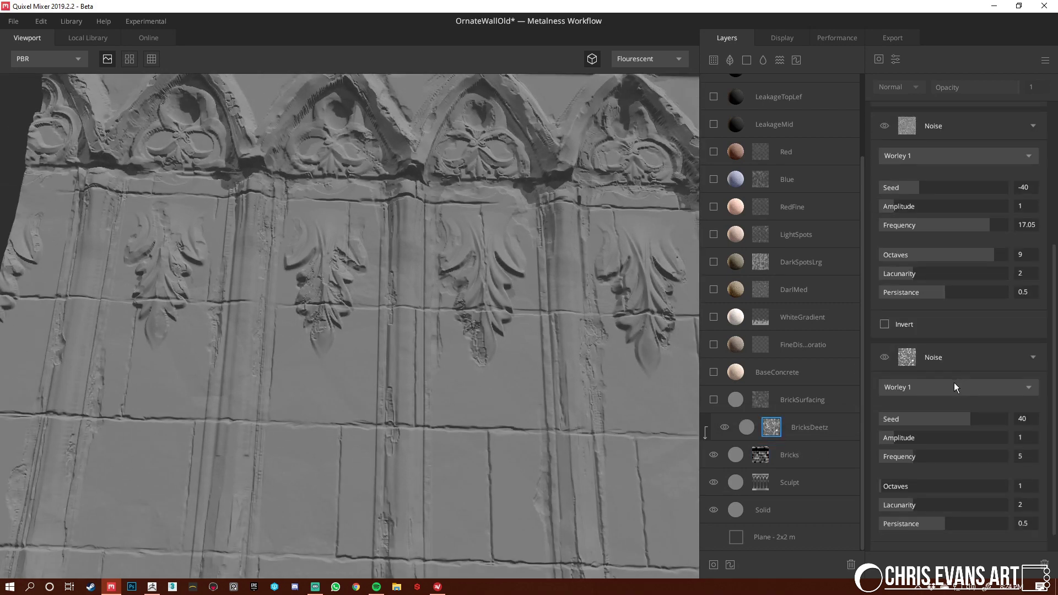
{"action": "left_click", "coordinate": [959, 358]}
{"action": "scroll", "coordinate": [964, 371], "scroll_direction": "up", "scroll_amount": 3}
{"action": "left_click", "coordinate": [949, 279]}
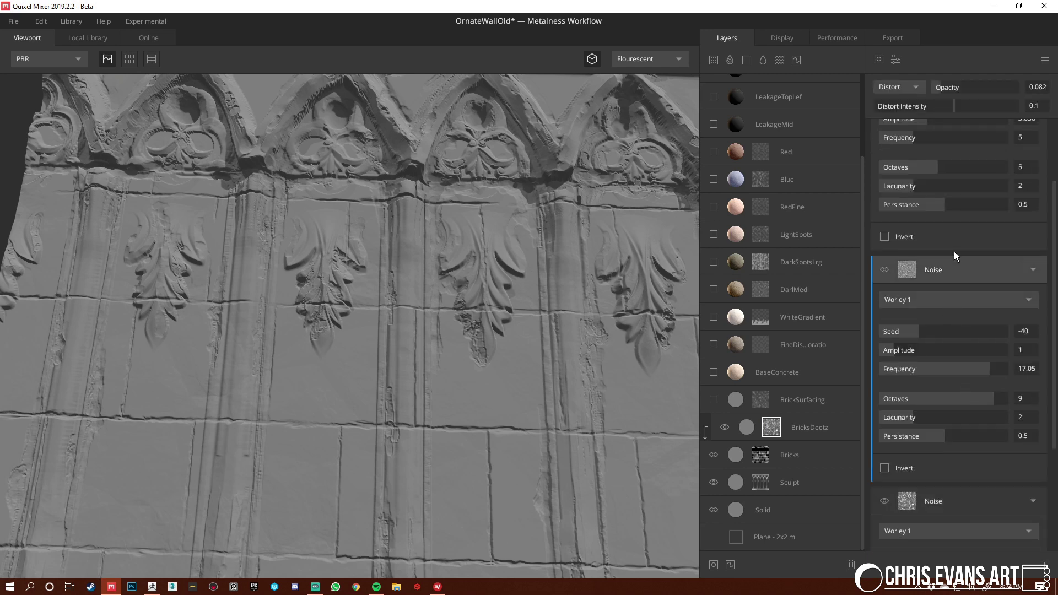
Preview the BricksDeetz active mask at each of its three Noise components, and return to the shaded view
{"action": "key", "text": "m"}
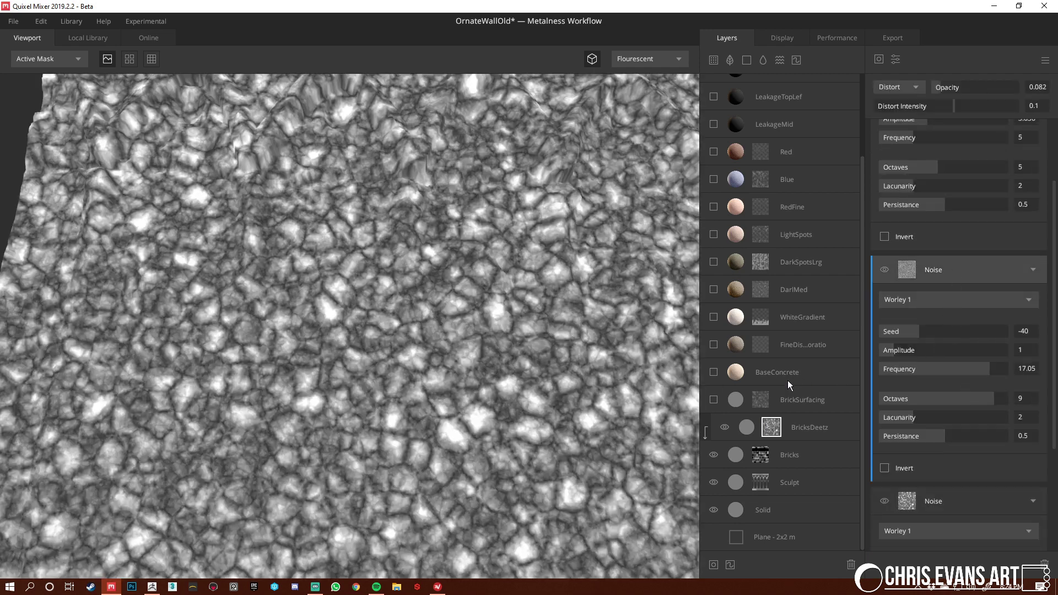
{"action": "scroll", "coordinate": [995, 453], "scroll_direction": "down", "scroll_amount": 4}
{"action": "left_click", "coordinate": [972, 395]}
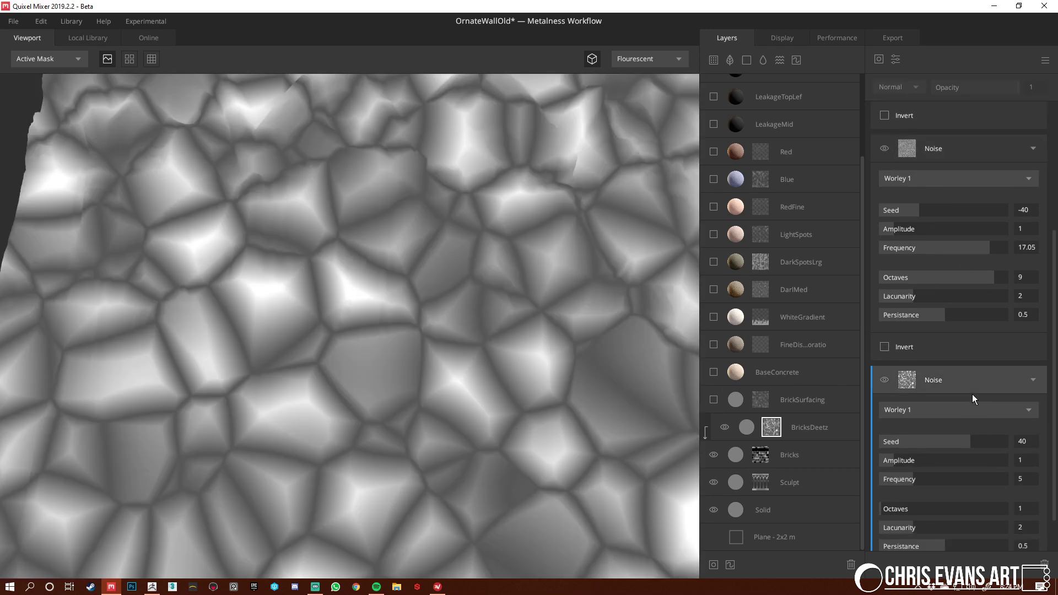
{"action": "left_click", "coordinate": [954, 150]}
{"action": "scroll", "coordinate": [932, 265], "scroll_direction": "up", "scroll_amount": 8}
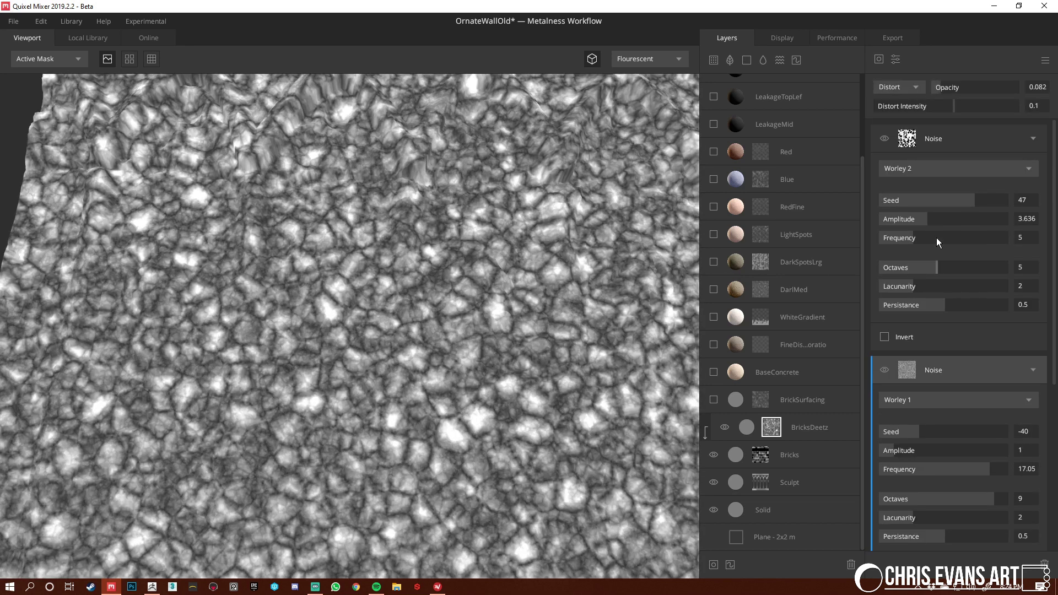
{"action": "left_click", "coordinate": [975, 136]}
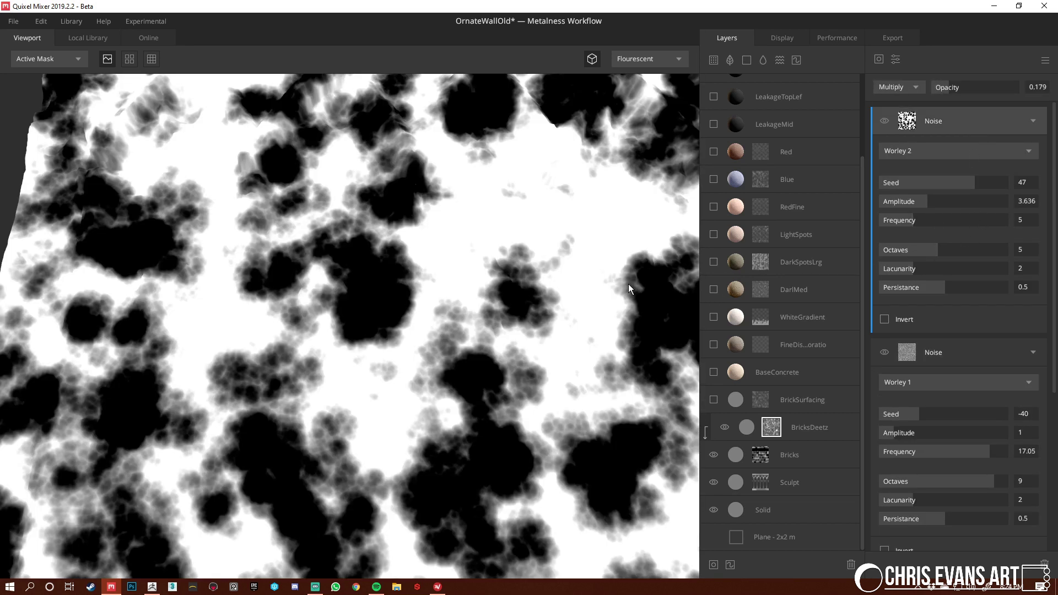
{"action": "left_click_drag", "start_coordinate": [513, 244], "coordinate": [471, 330], "text": "alt"}
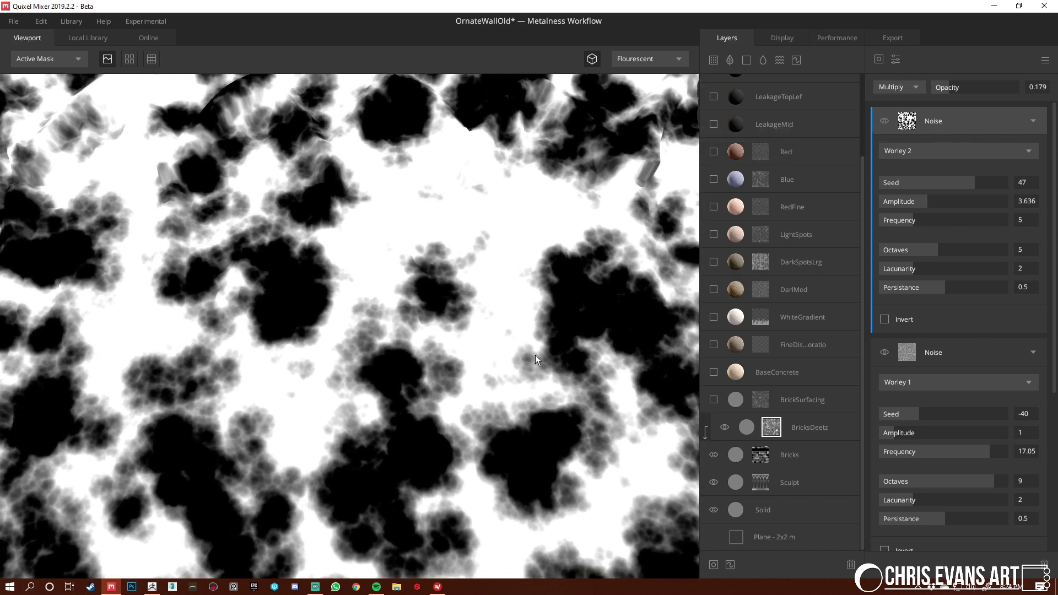
{"action": "key", "text": "m"}
{"action": "left_click_drag", "start_coordinate": [542, 345], "coordinate": [529, 320], "text": "alt"}
Turn on the BrickSurfacing layer and inspect the surface detail across the whole wall
{"action": "left_click", "coordinate": [808, 401]}
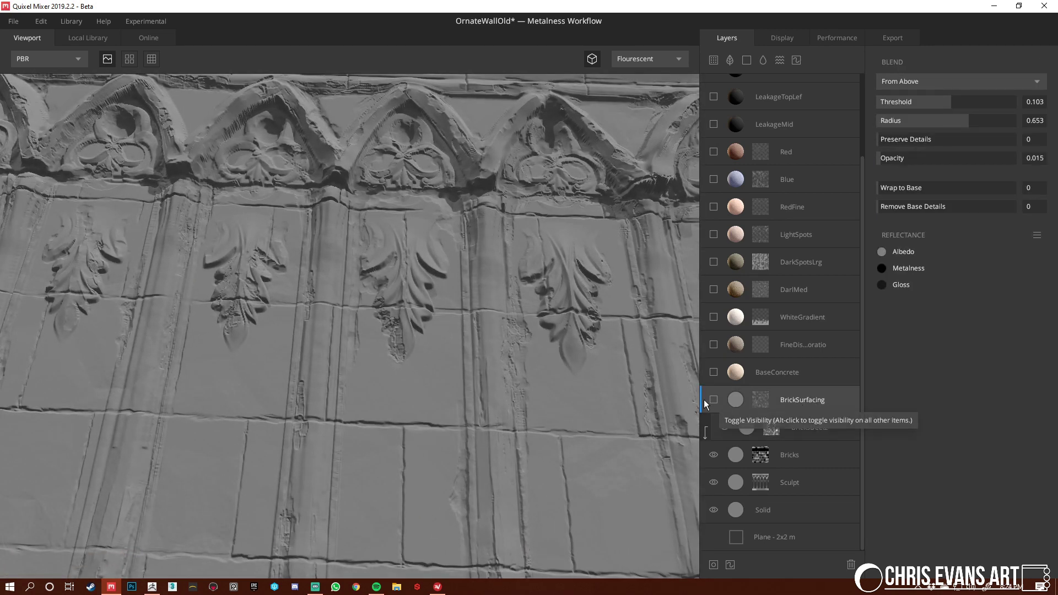
{"action": "right_click_drag", "start_coordinate": [468, 337], "coordinate": [197, 310], "text": "alt"}
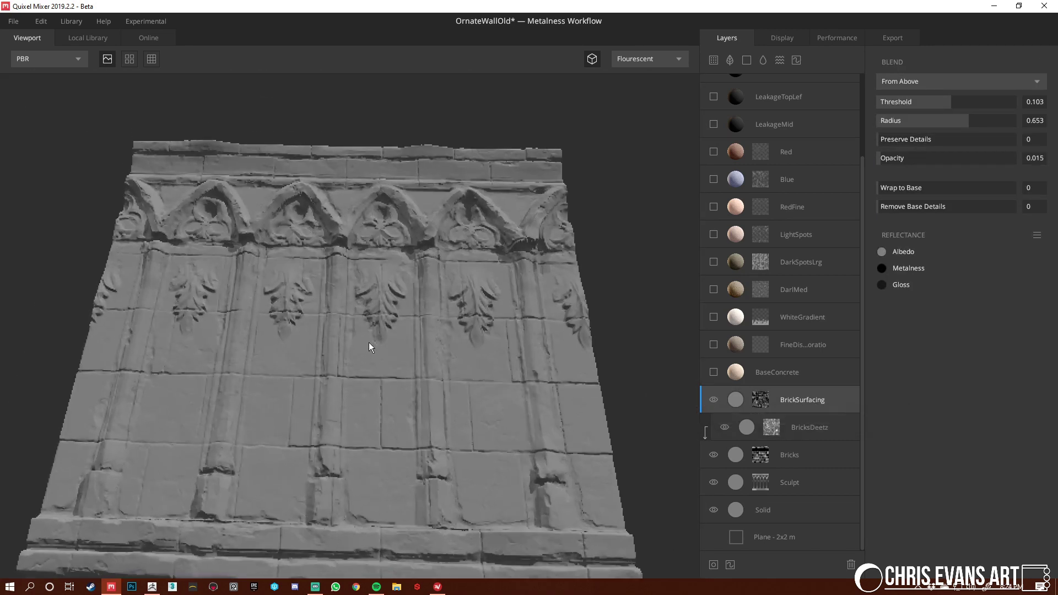
{"action": "right_click_drag", "start_coordinate": [368, 342], "coordinate": [416, 386], "text": "alt"}
{"action": "left_click_drag", "start_coordinate": [416, 387], "coordinate": [496, 386], "text": "alt"}
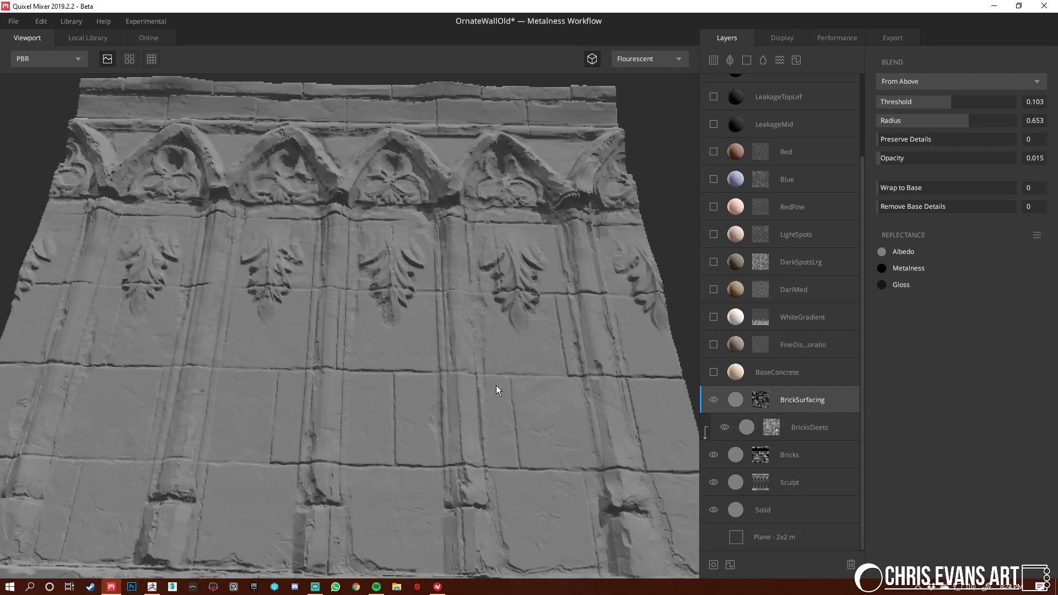
Examine the BrickSurfacing mask components, from the Simplex noise through the distorting Worley 1 noises up to the square Pattern
{"action": "left_click", "coordinate": [760, 401]}
{"action": "scroll", "coordinate": [1017, 278], "scroll_direction": "down", "scroll_amount": 3}
{"action": "scroll", "coordinate": [1010, 282], "scroll_direction": "down", "scroll_amount": 3}
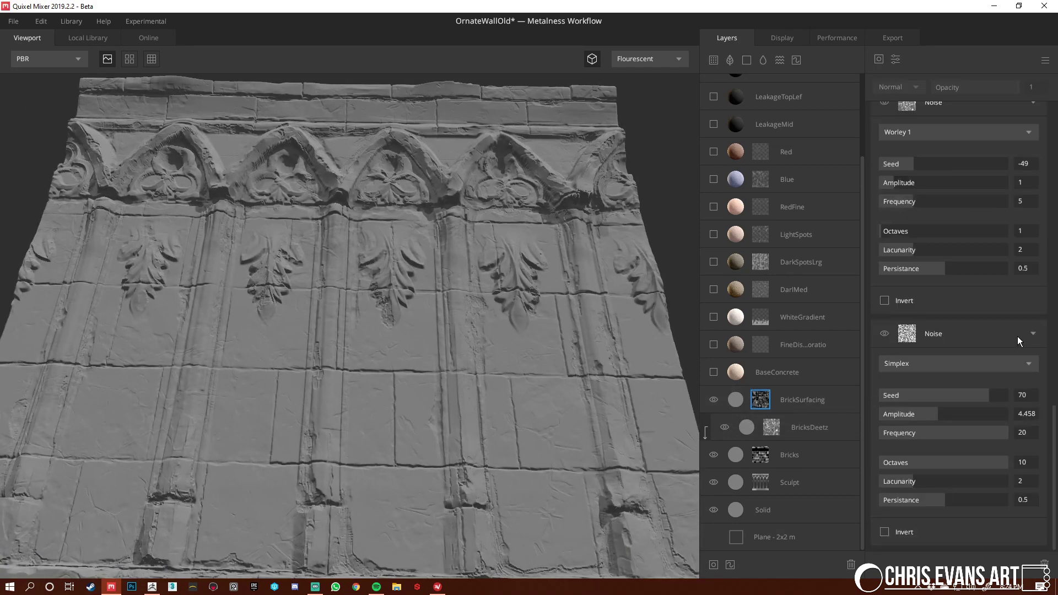
{"action": "left_click", "coordinate": [980, 324]}
{"action": "scroll", "coordinate": [958, 331], "scroll_direction": "up", "scroll_amount": 2}
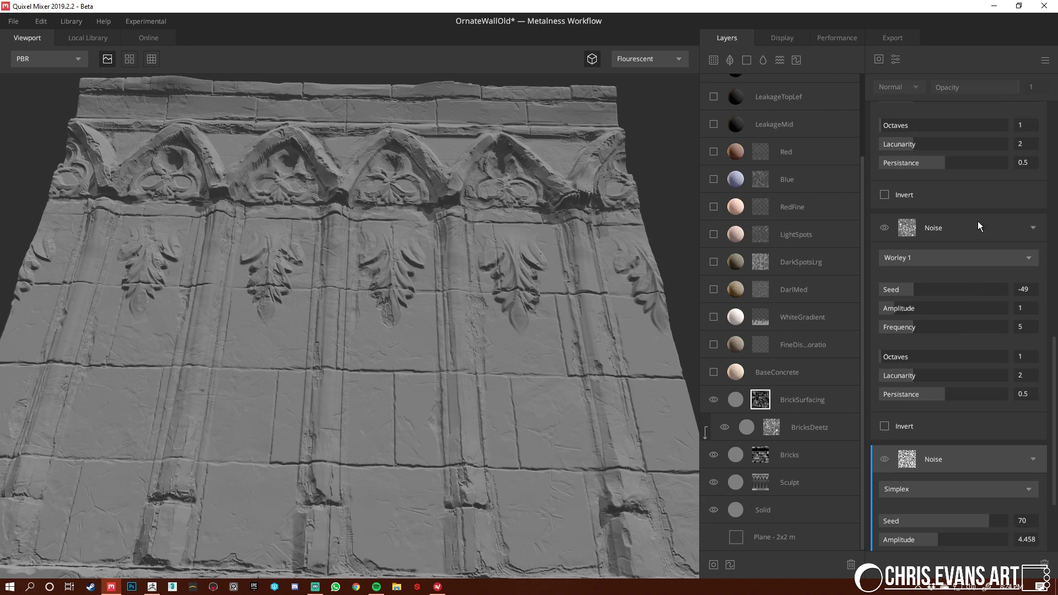
{"action": "left_click", "coordinate": [977, 238]}
{"action": "scroll", "coordinate": [967, 243], "scroll_direction": "up", "scroll_amount": 5}
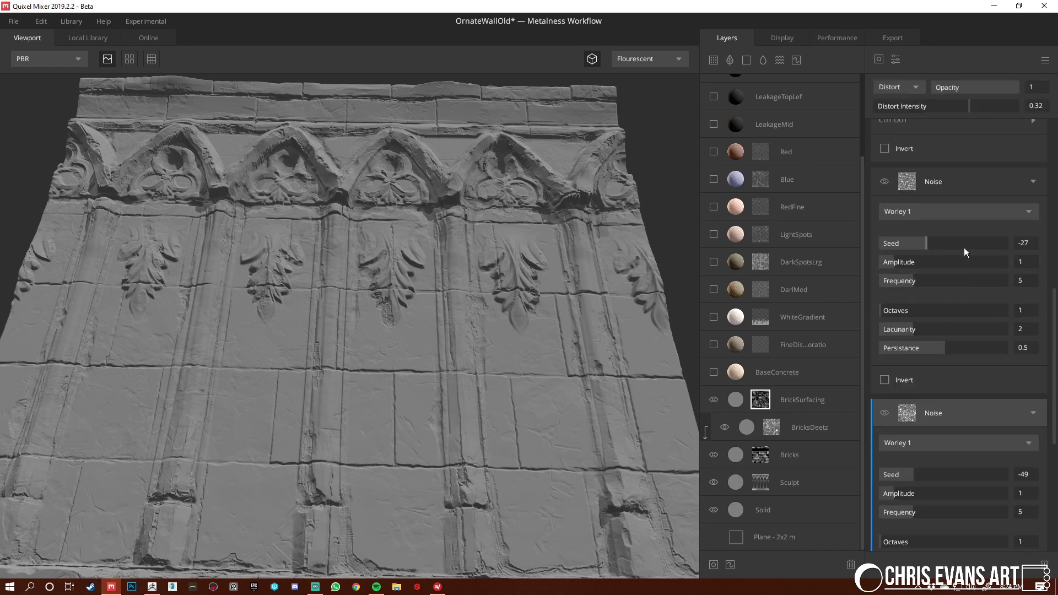
{"action": "left_click", "coordinate": [983, 353]}
{"action": "scroll", "coordinate": [983, 355], "scroll_direction": "down", "scroll_amount": 4}
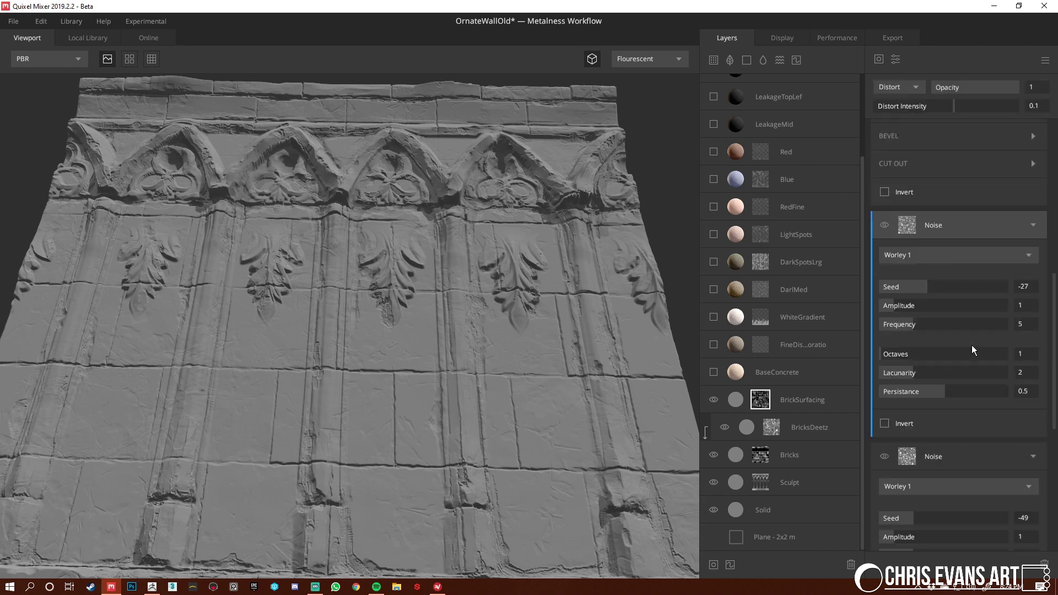
{"action": "scroll", "coordinate": [960, 355], "scroll_direction": "up", "scroll_amount": 10}
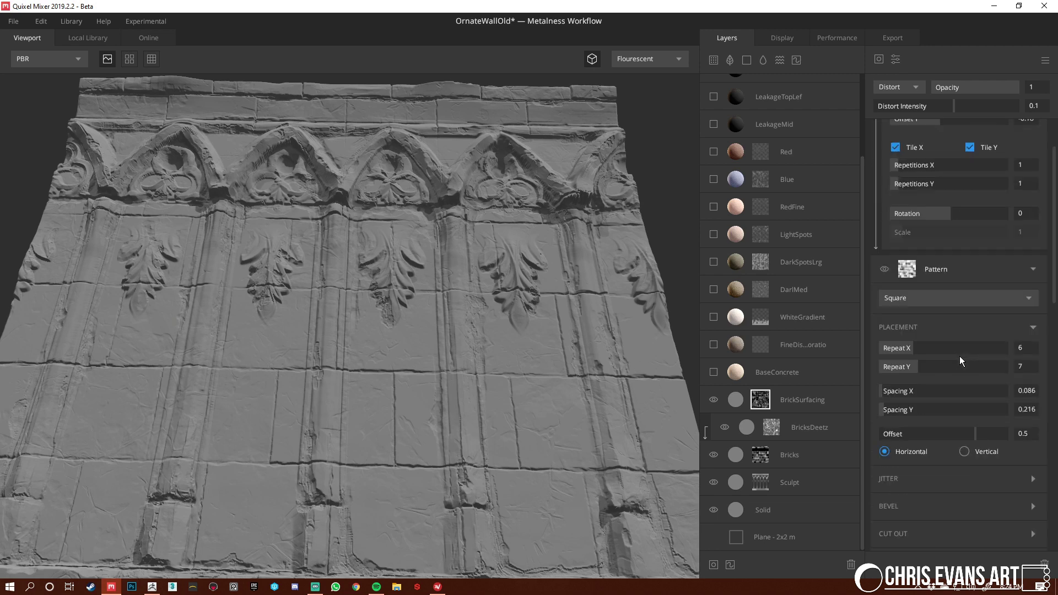
{"action": "left_click", "coordinate": [961, 263]}
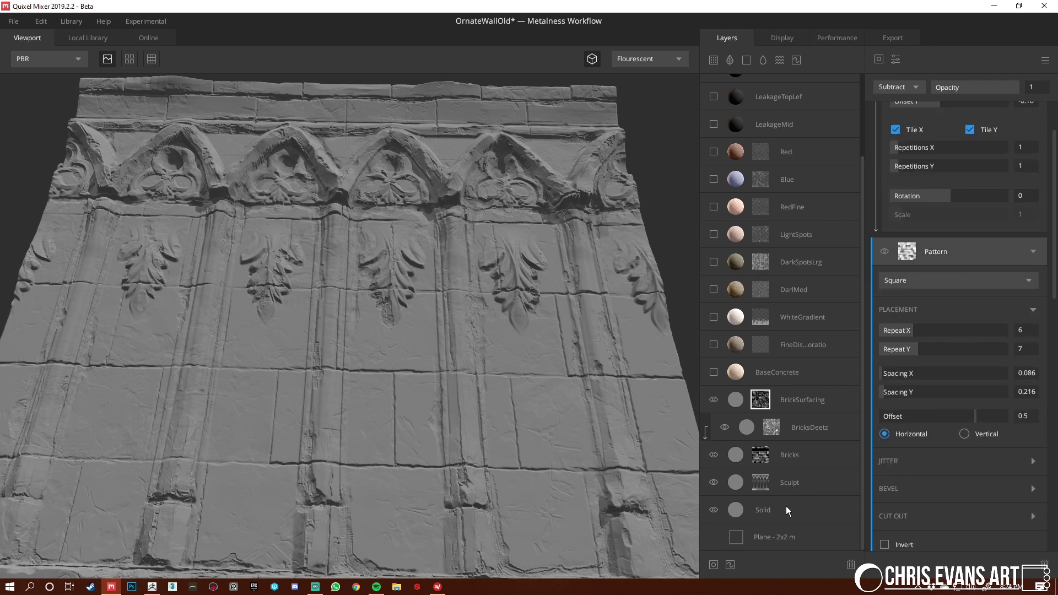
Locate the square brick Pattern in the Bricks mask and show its component copy and paste options
{"action": "left_click", "coordinate": [768, 455]}
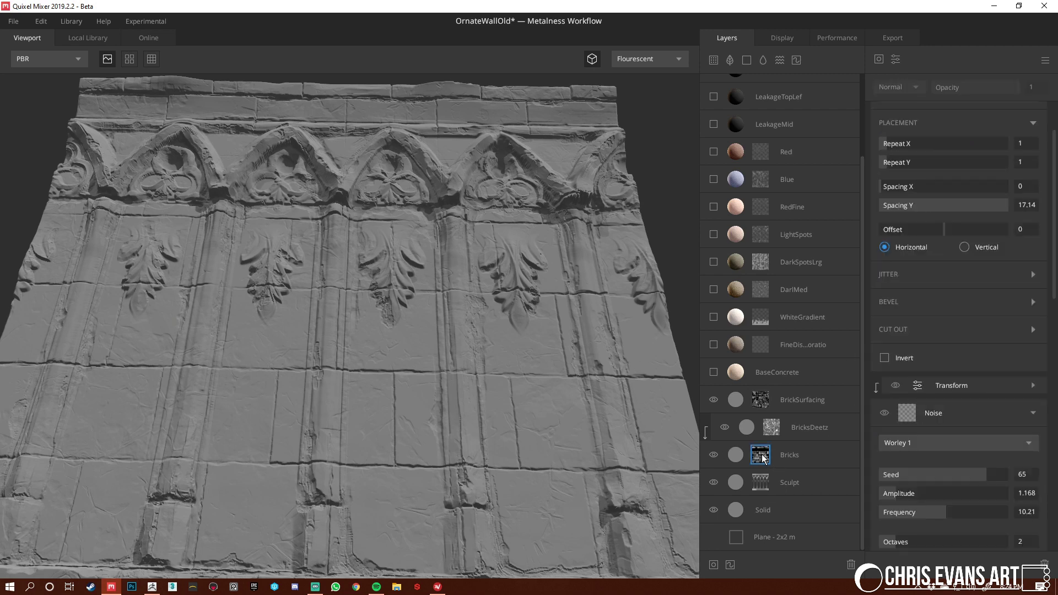
{"action": "scroll", "coordinate": [955, 425], "scroll_direction": "down", "scroll_amount": 10}
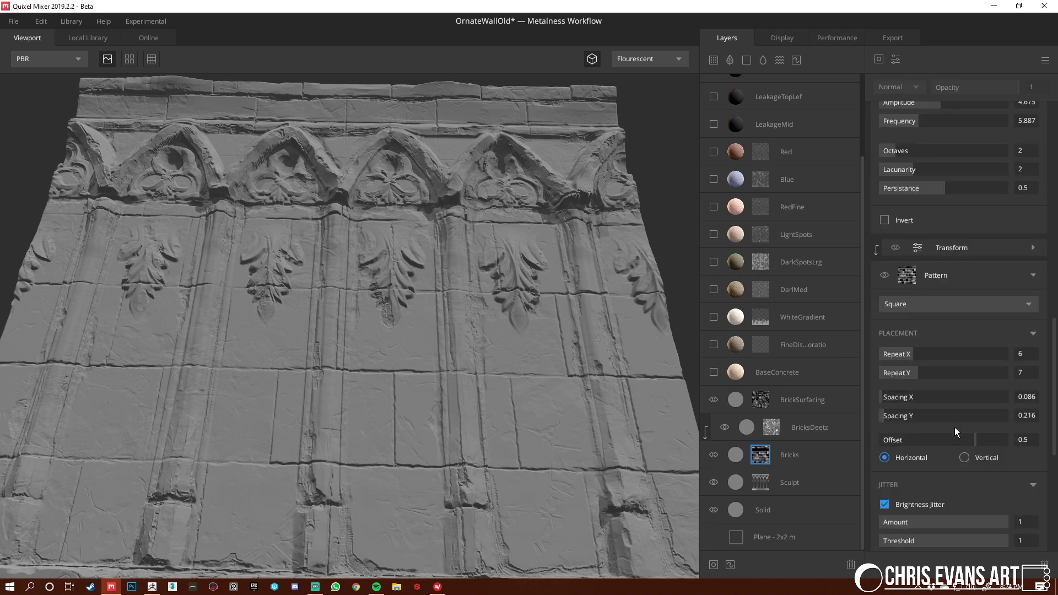
{"action": "scroll", "coordinate": [954, 274], "scroll_direction": "up", "scroll_amount": 7}
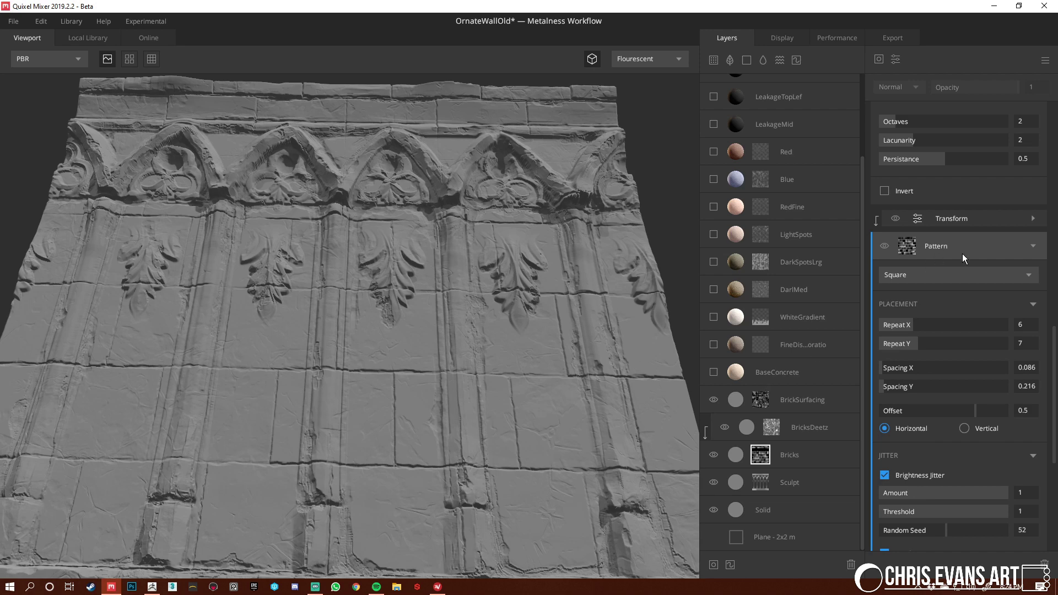
{"action": "right_click", "coordinate": [963, 253]}
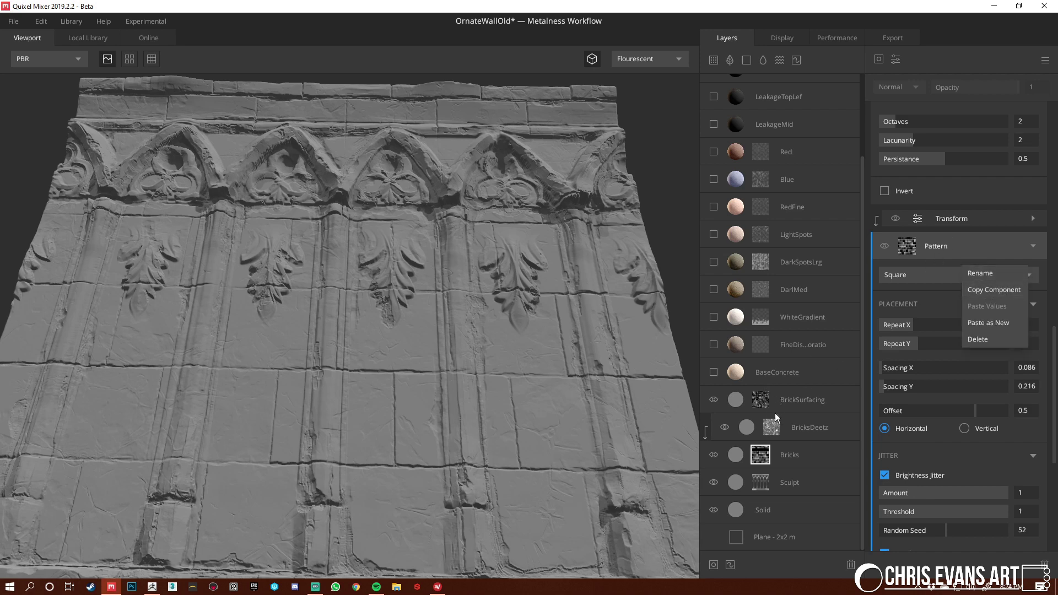
{"action": "left_click", "coordinate": [766, 397]}
{"action": "scroll", "coordinate": [947, 328], "scroll_direction": "up", "scroll_amount": 11}
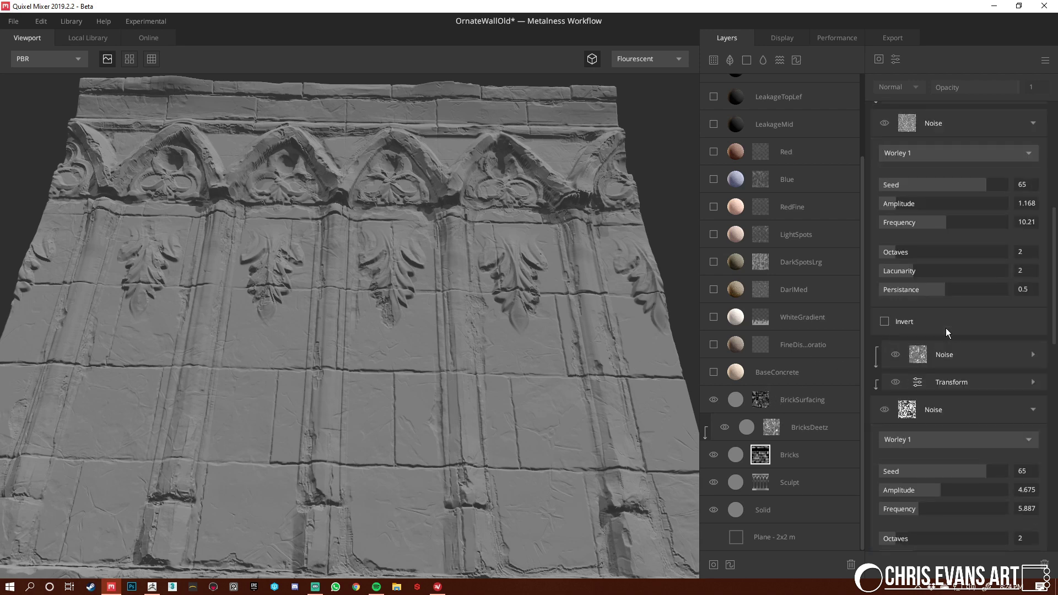
{"action": "scroll", "coordinate": [947, 331], "scroll_direction": "up", "scroll_amount": 4}
Hide the square Pattern component in the BrickSurfacing mask after reviewing its available blend modes
{"action": "left_click", "coordinate": [760, 398]}
{"action": "scroll", "coordinate": [951, 260], "scroll_direction": "up", "scroll_amount": 4}
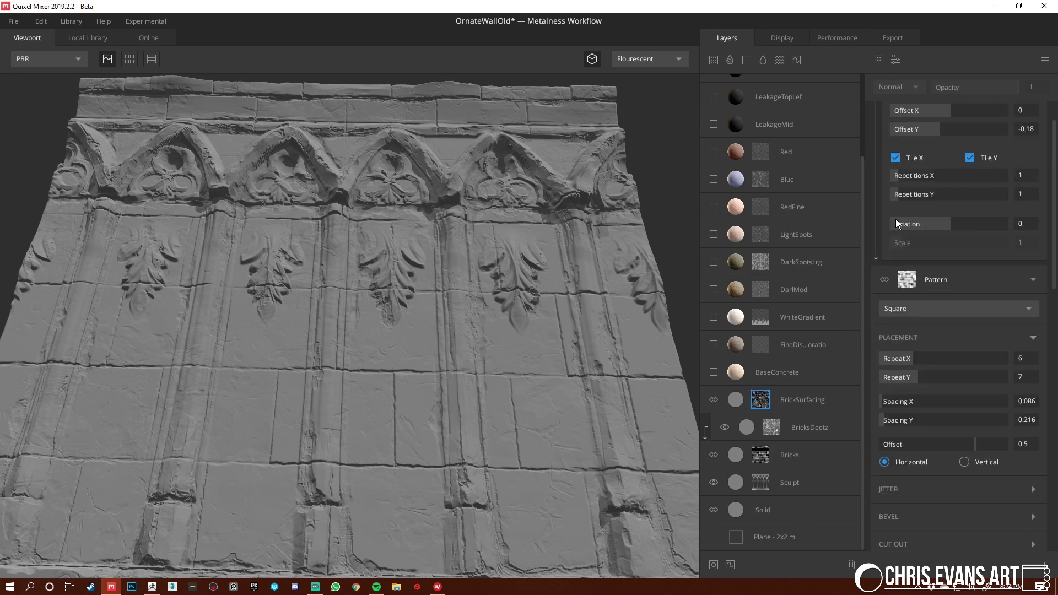
{"action": "scroll", "coordinate": [896, 223], "scroll_direction": "up", "scroll_amount": 1}
{"action": "left_click", "coordinate": [955, 322]}
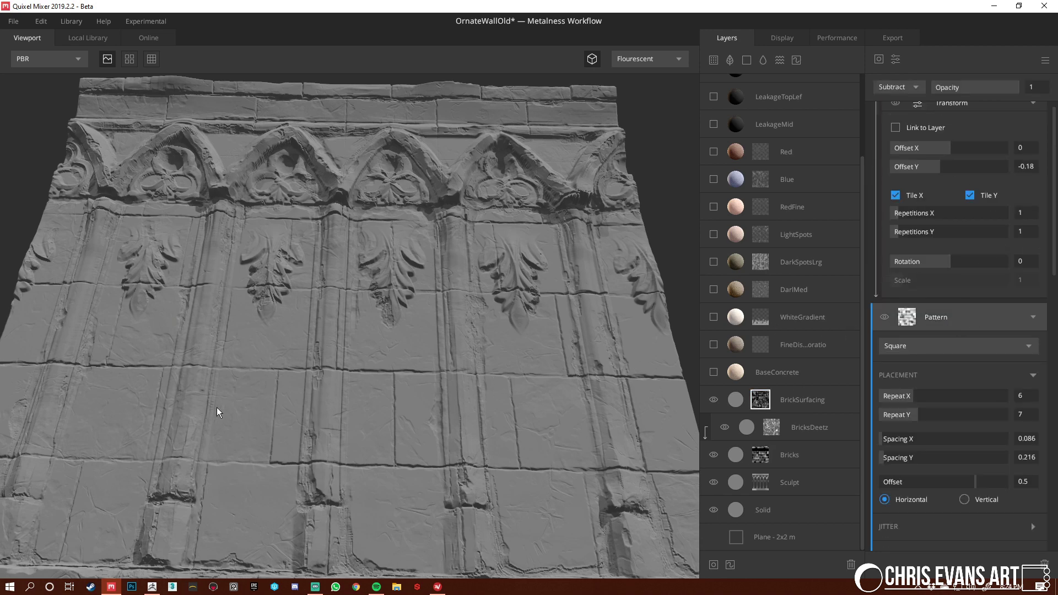
{"action": "left_click_drag", "start_coordinate": [217, 413], "coordinate": [331, 357]}
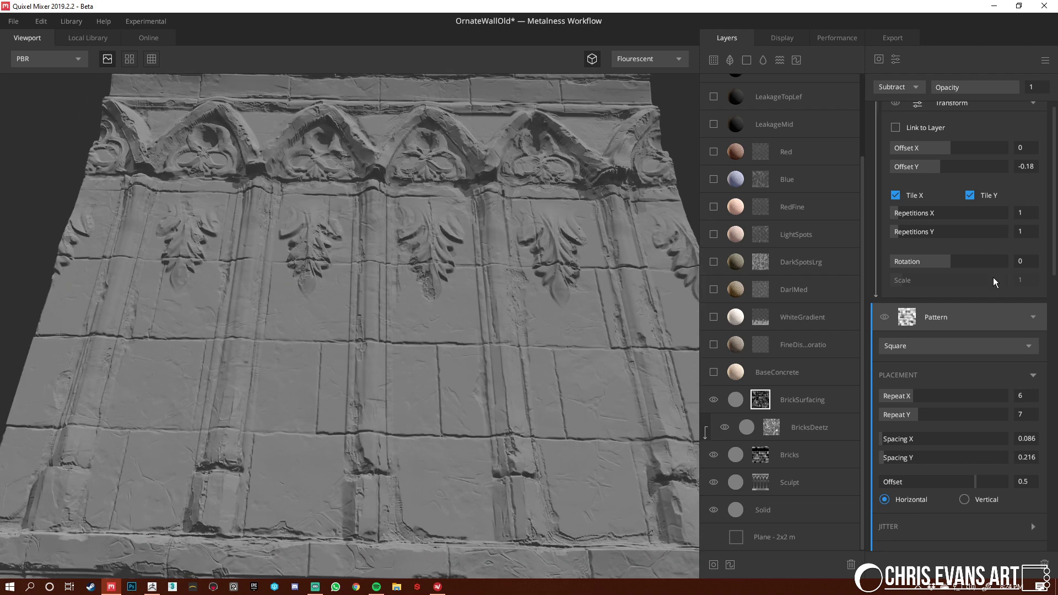
{"action": "left_click", "coordinate": [905, 87]}
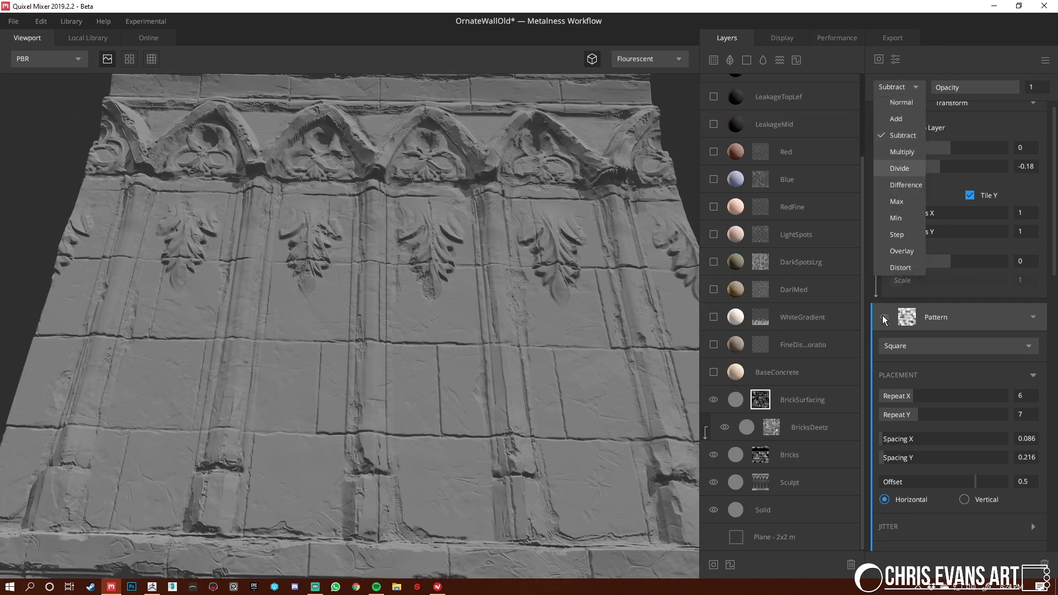
{"action": "left_click", "coordinate": [884, 318]}
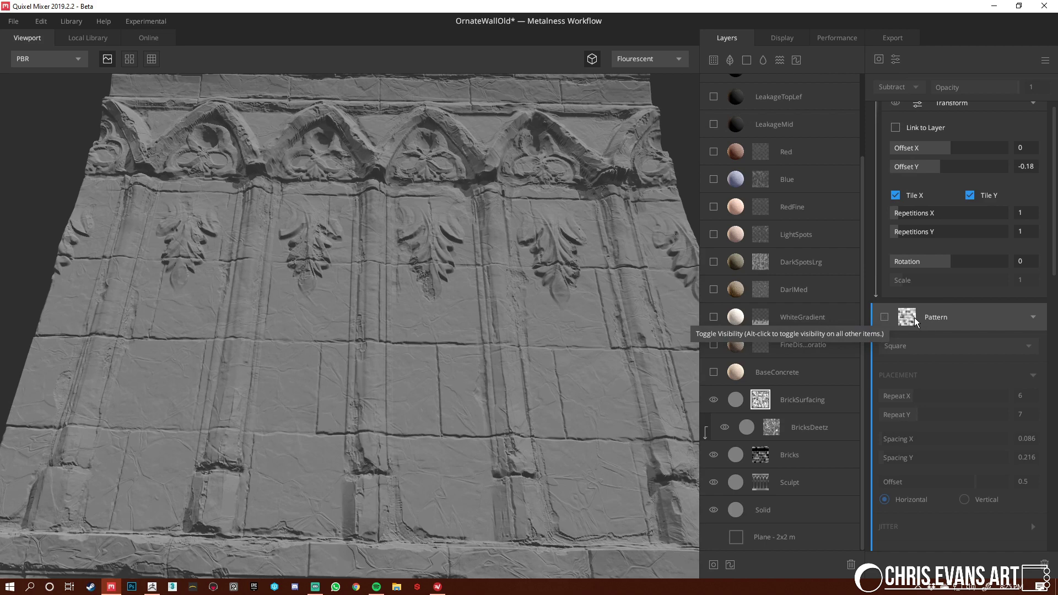
Show the square Pattern again in the BrickSurfacing mask, view it in isolation and expand its Jitter settings
{"action": "left_click", "coordinate": [886, 319]}
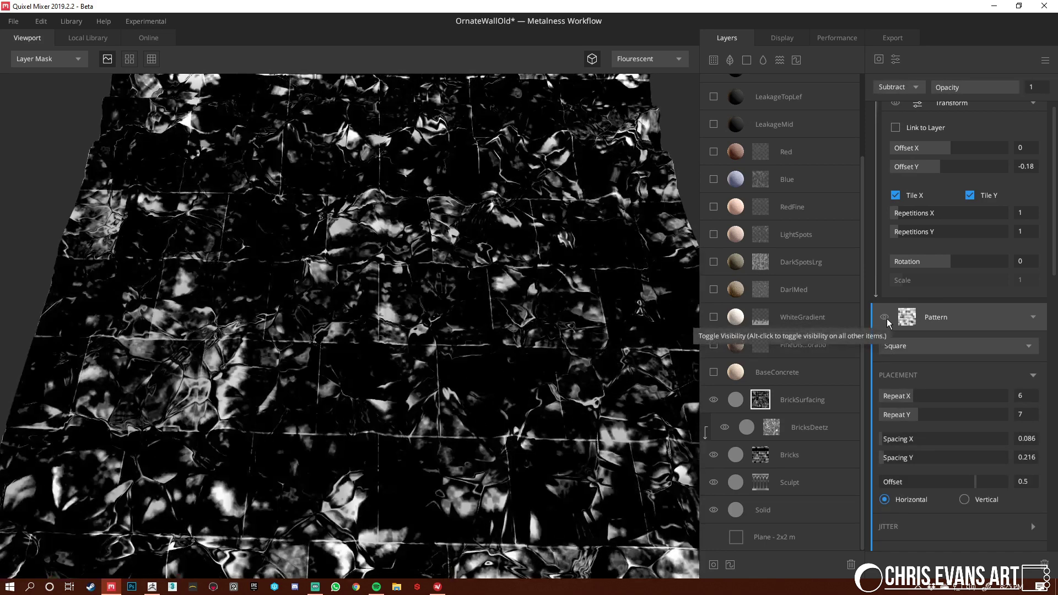
{"action": "left_click", "coordinate": [892, 318]}
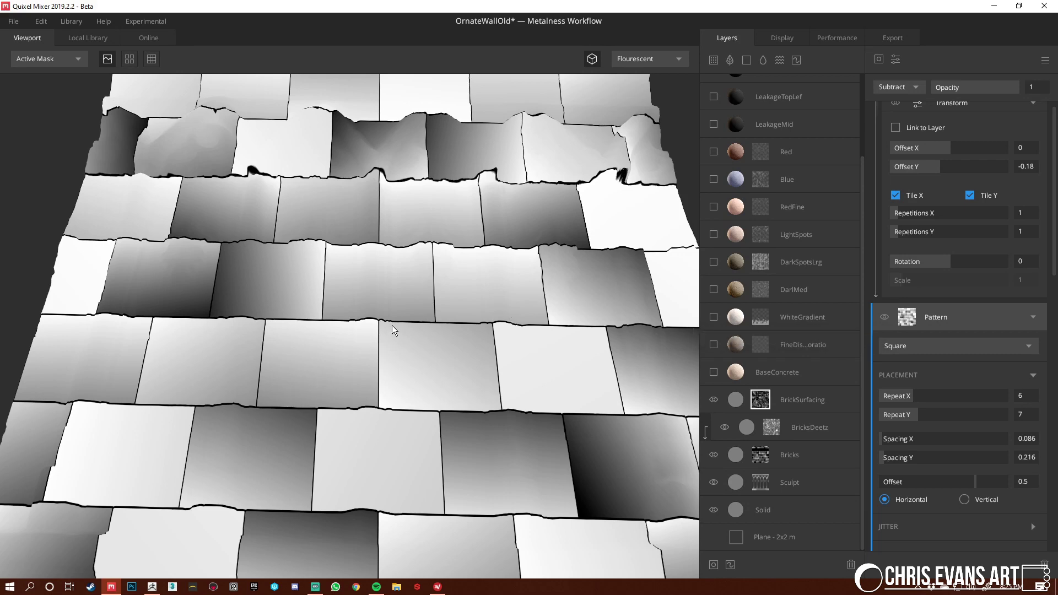
{"action": "left_click_drag", "start_coordinate": [480, 315], "coordinate": [603, 308]}
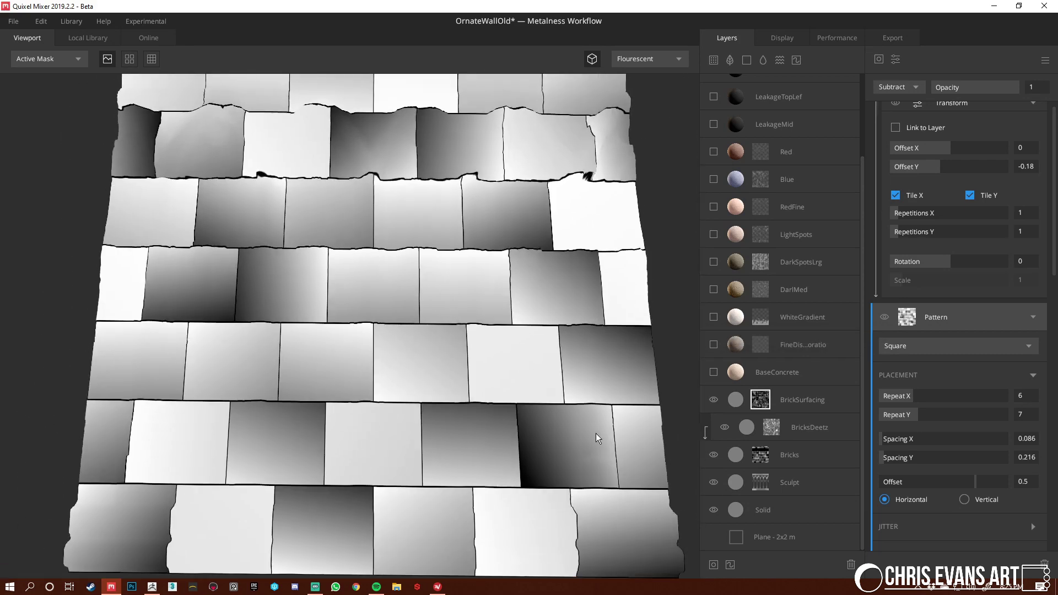
{"action": "scroll", "coordinate": [1000, 388], "scroll_direction": "down", "scroll_amount": 5}
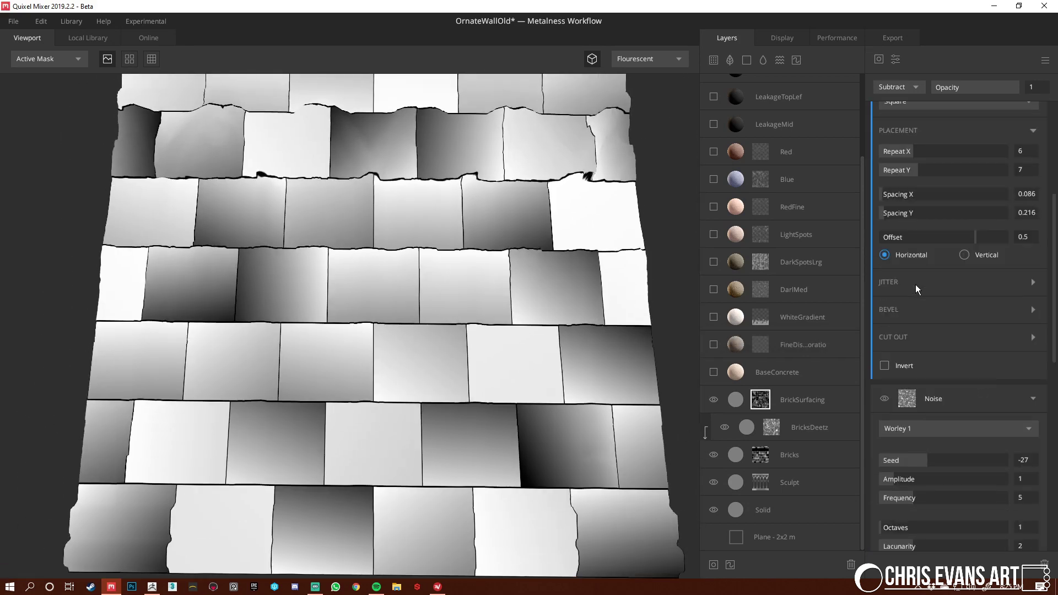
{"action": "left_click", "coordinate": [917, 286]}
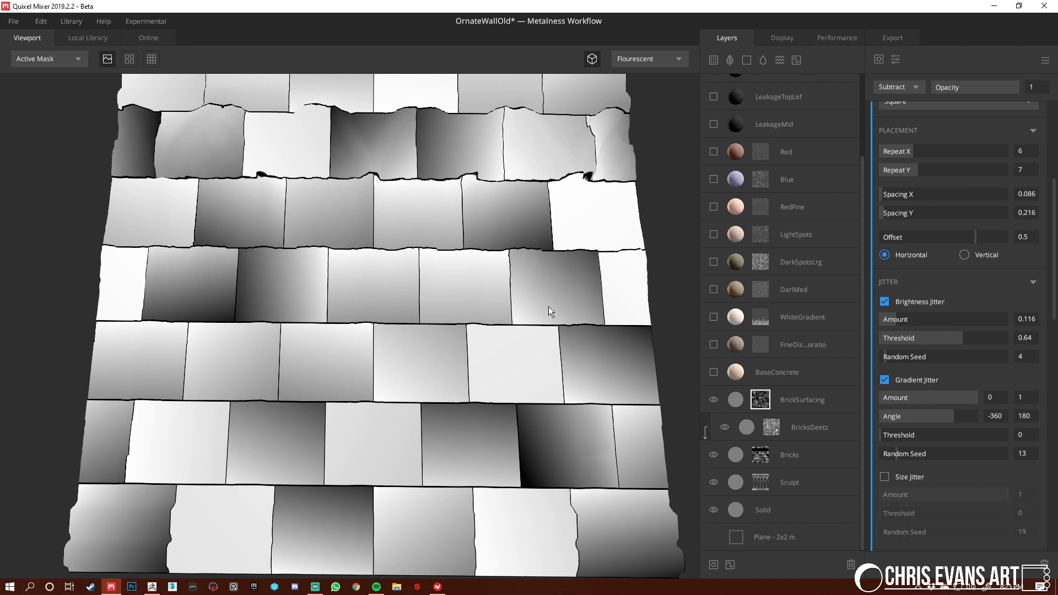
Return to the shaded PBR view and inspect the brick surfacing up close and across the whole wall
{"action": "left_click_drag", "start_coordinate": [418, 306], "coordinate": [417, 290]}
{"action": "right_click_drag", "start_coordinate": [418, 290], "coordinate": [450, 318]}
{"action": "key", "text": "m"}
{"action": "left_click_drag", "start_coordinate": [450, 318], "coordinate": [448, 300]}
{"action": "right_click_drag", "start_coordinate": [449, 299], "coordinate": [473, 393]}
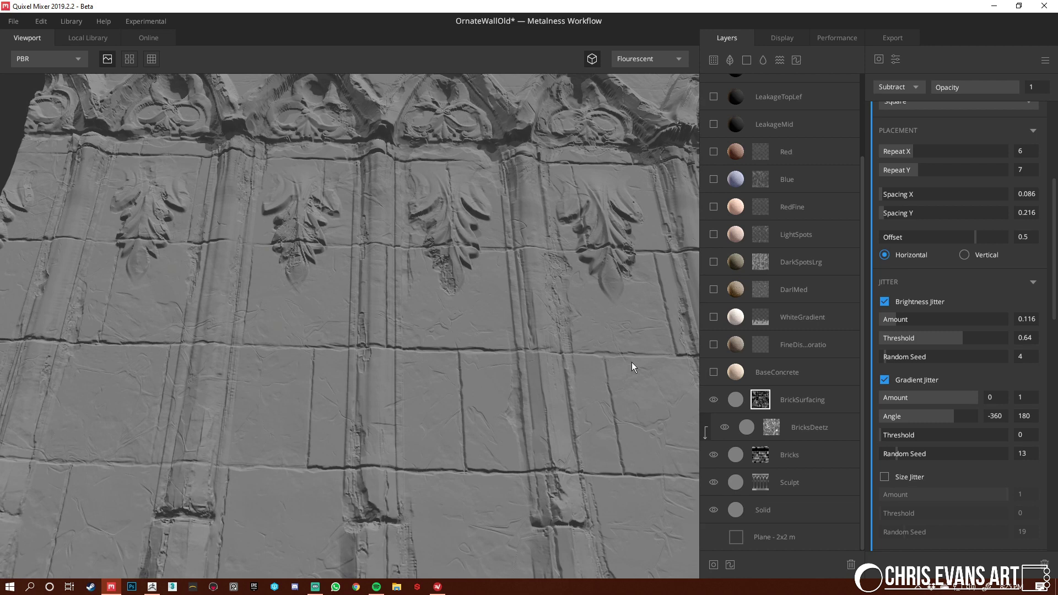
{"action": "right_click_drag", "start_coordinate": [632, 362], "coordinate": [477, 323]}
{"action": "scroll", "coordinate": [481, 314], "scroll_direction": "up", "scroll_amount": 2}
{"action": "left_click_drag", "start_coordinate": [513, 330], "coordinate": [639, 439]}
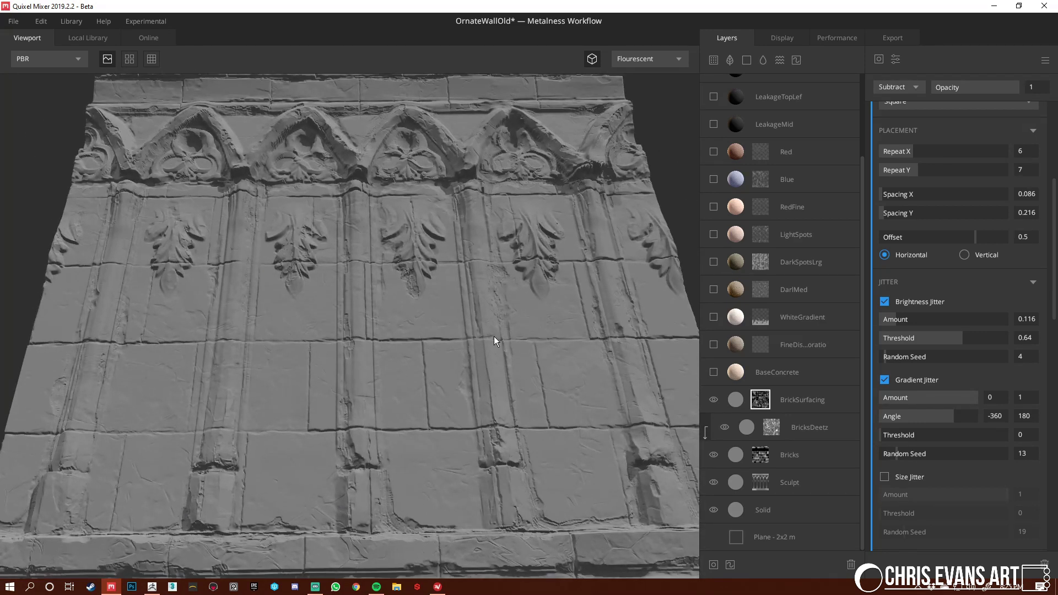
Compare the wall with the BrickSurfacing mask's Transform modifier off and on, leaving it enabled and collapsed
{"action": "scroll", "coordinate": [976, 316], "scroll_direction": "up", "scroll_amount": 5}
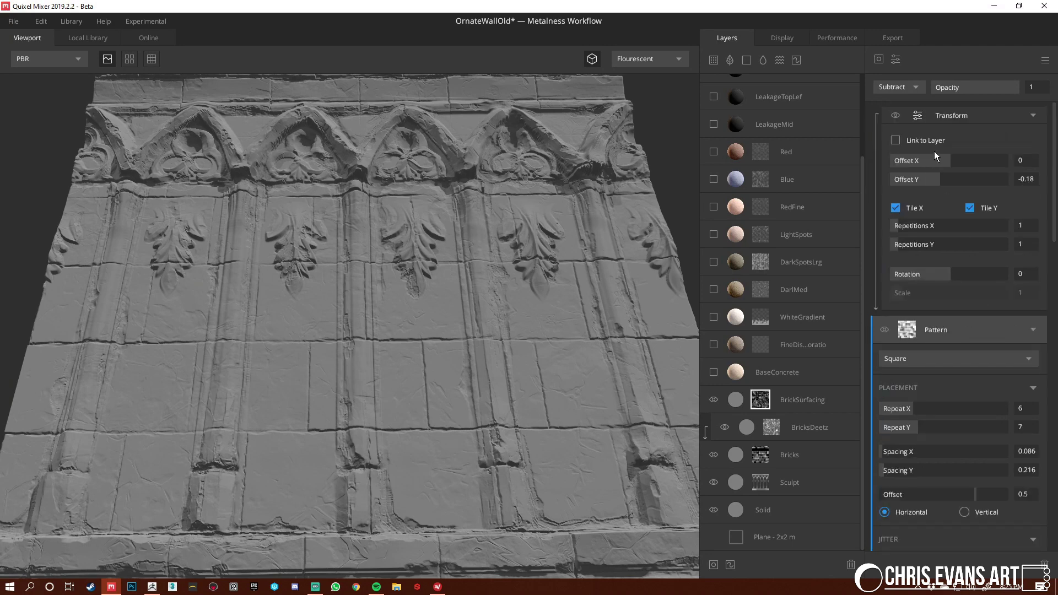
{"action": "left_click", "coordinate": [949, 114]}
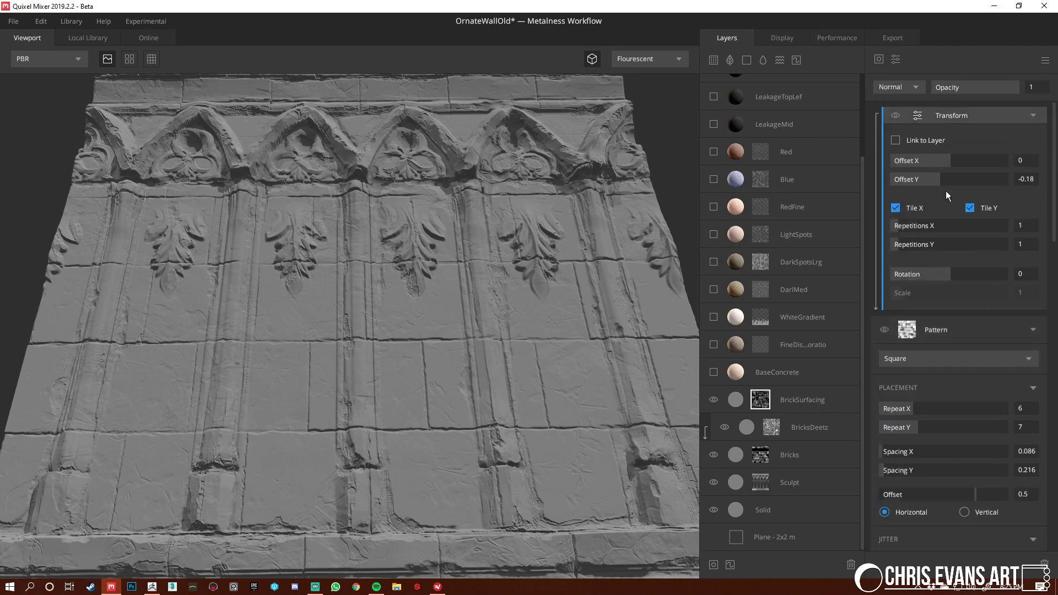
{"action": "scroll", "coordinate": [519, 389], "scroll_direction": "down", "scroll_amount": 1}
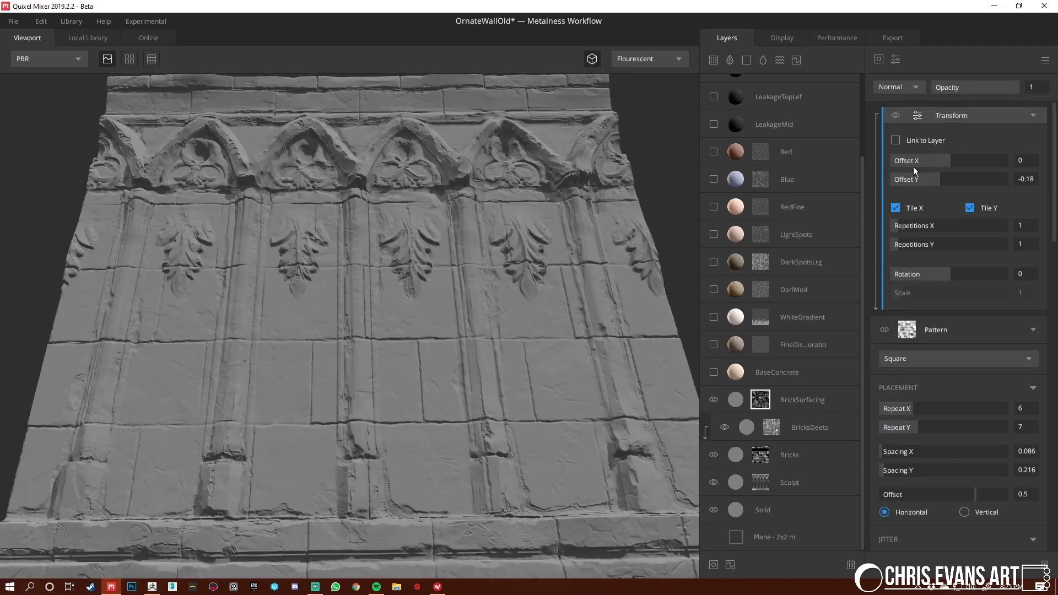
{"action": "left_click", "coordinate": [896, 115]}
{"action": "scroll", "coordinate": [328, 369], "scroll_direction": "up", "scroll_amount": 4}
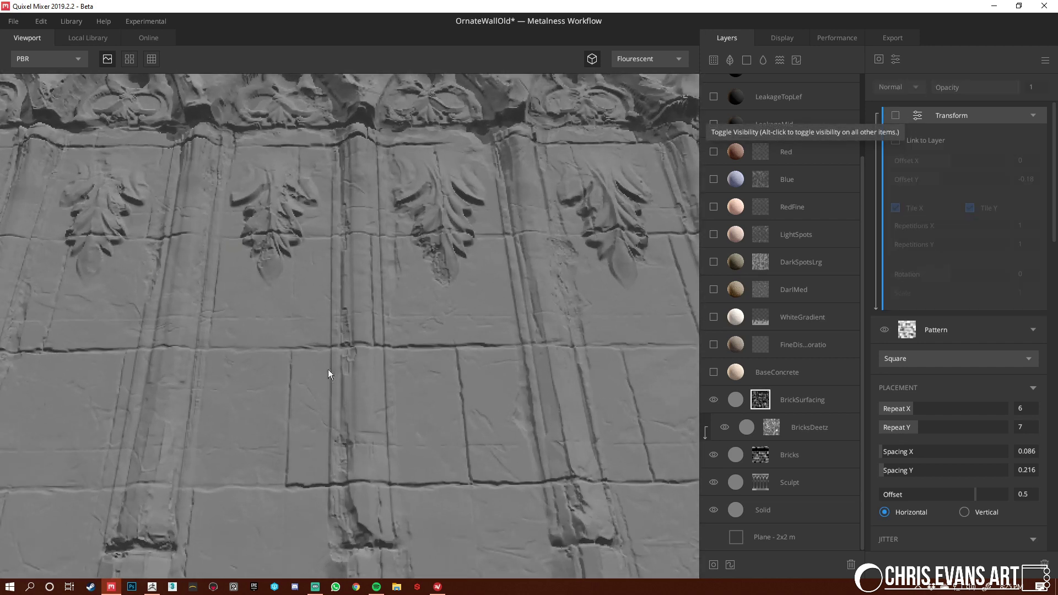
{"action": "left_click", "coordinate": [896, 115]}
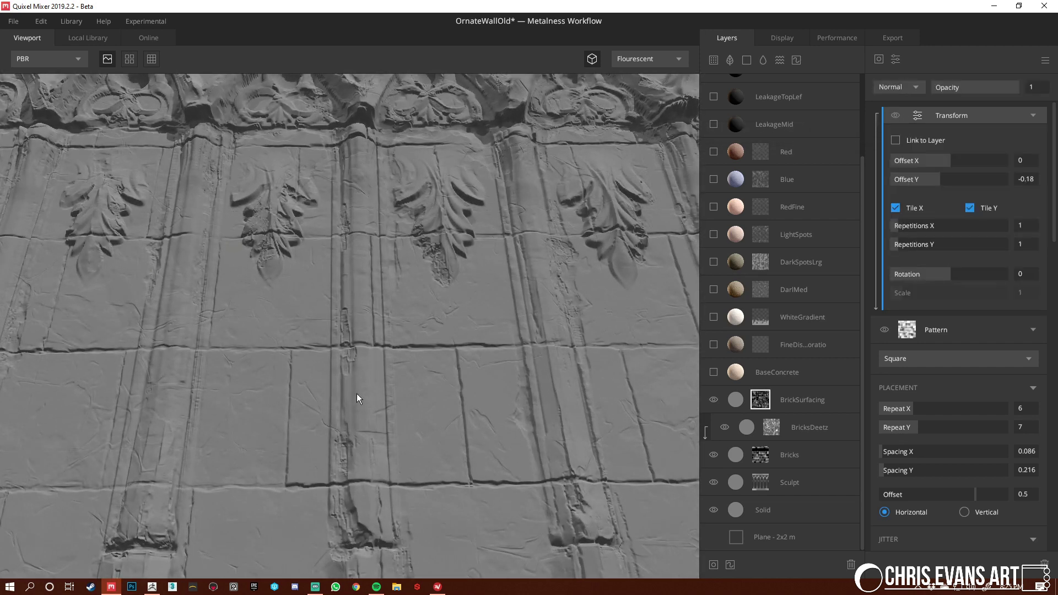
{"action": "left_click", "coordinate": [1034, 115]}
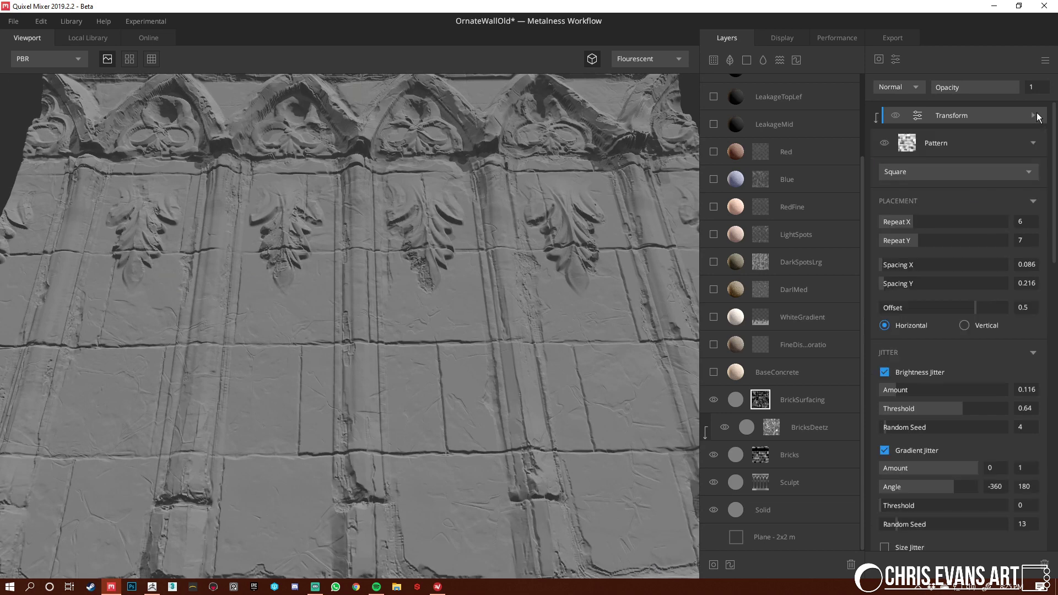
Turn on the BaseConcrete layer and inspect its effect across the whole wall
{"action": "scroll", "coordinate": [597, 365], "scroll_direction": "down", "scroll_amount": 5}
{"action": "left_click_drag", "start_coordinate": [596, 365], "coordinate": [608, 386]}
{"action": "left_click", "coordinate": [792, 366]}
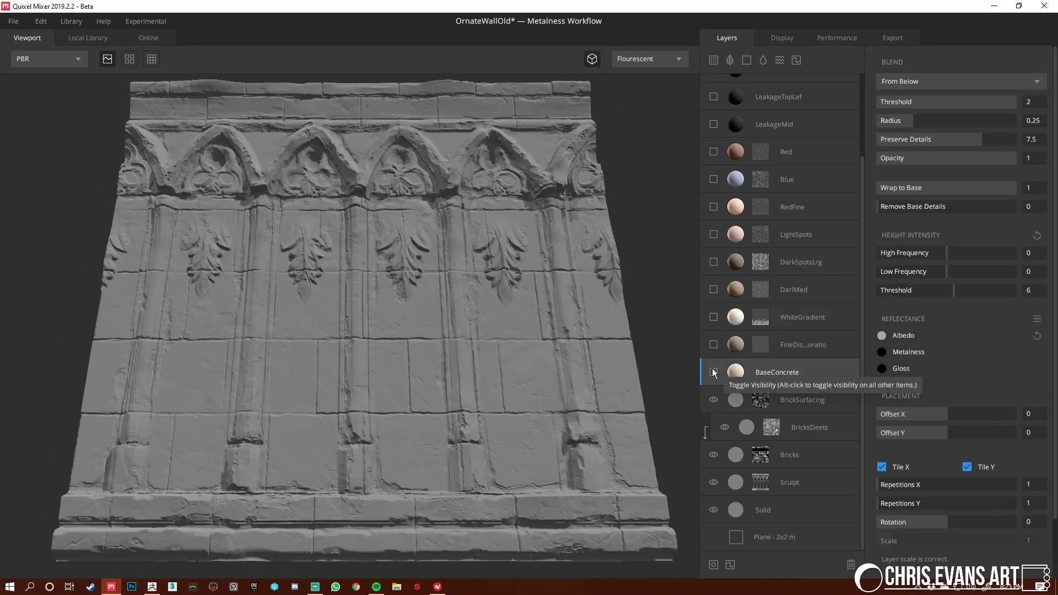
{"action": "left_click", "coordinate": [714, 373]}
{"action": "scroll", "coordinate": [544, 401], "scroll_direction": "up", "scroll_amount": 2}
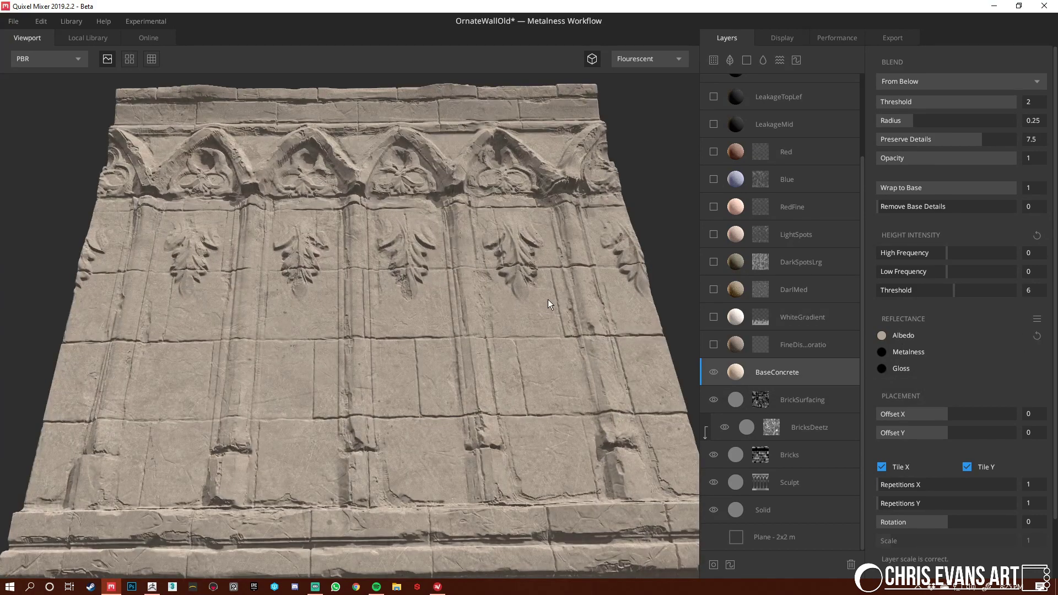
{"action": "scroll", "coordinate": [461, 276], "scroll_direction": "down", "scroll_amount": 1}
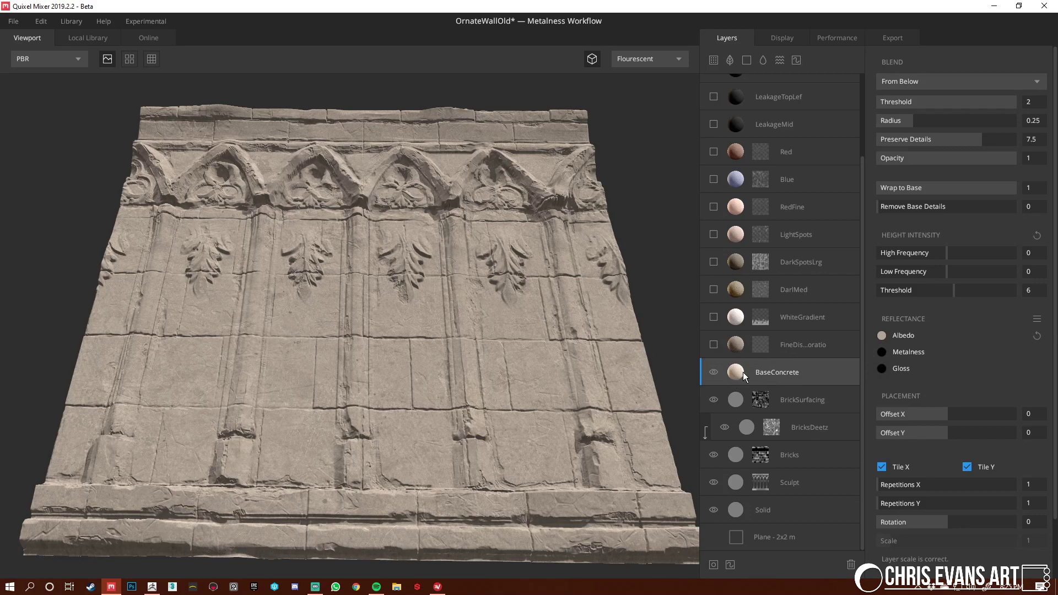
Turn on the FineDis...oratio layer above BaseConcrete and inspect the wall surface up close
{"action": "left_click", "coordinate": [714, 344]}
{"action": "left_click", "coordinate": [798, 337]}
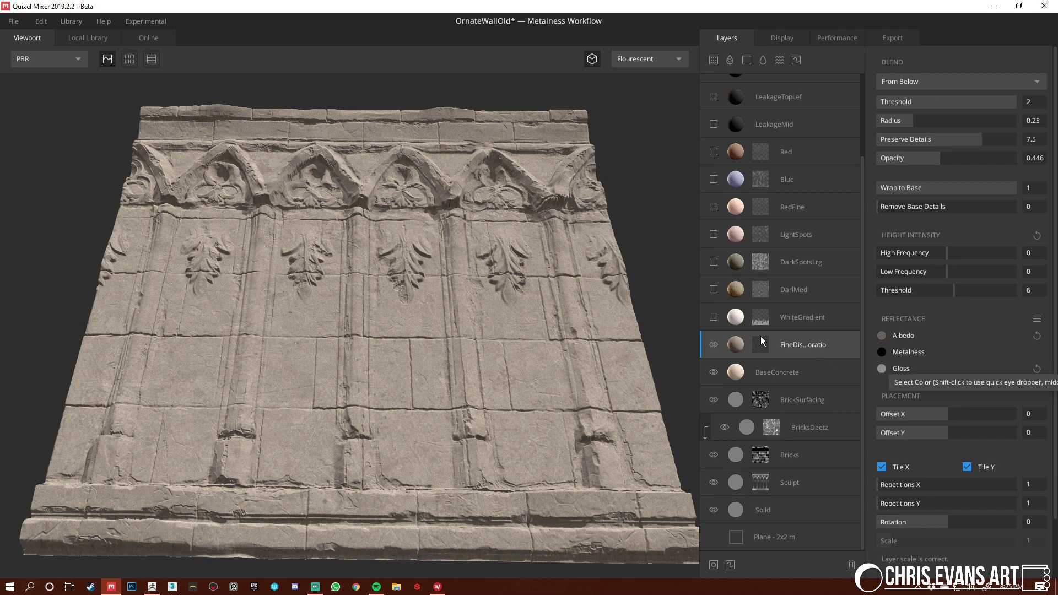
{"action": "right_click_drag", "start_coordinate": [454, 356], "coordinate": [664, 457], "text": "alt"}
{"action": "middle_click_drag", "start_coordinate": [664, 457], "coordinate": [422, 414], "text": "alt"}
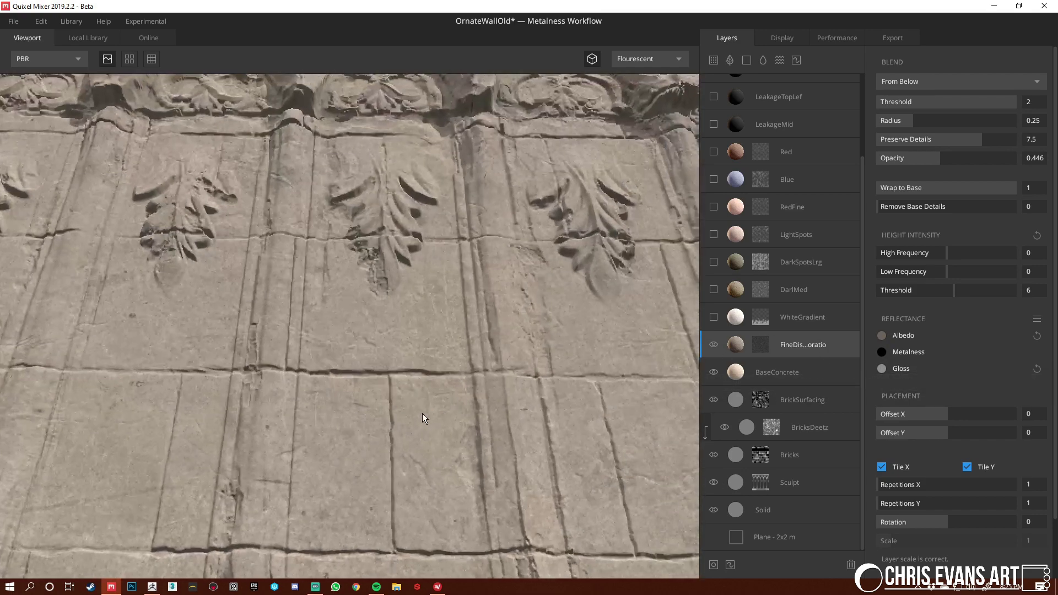
{"action": "left_click_drag", "start_coordinate": [422, 414], "coordinate": [433, 372], "text": "alt"}
{"action": "right_click_drag", "start_coordinate": [421, 399], "coordinate": [441, 406], "text": "alt"}
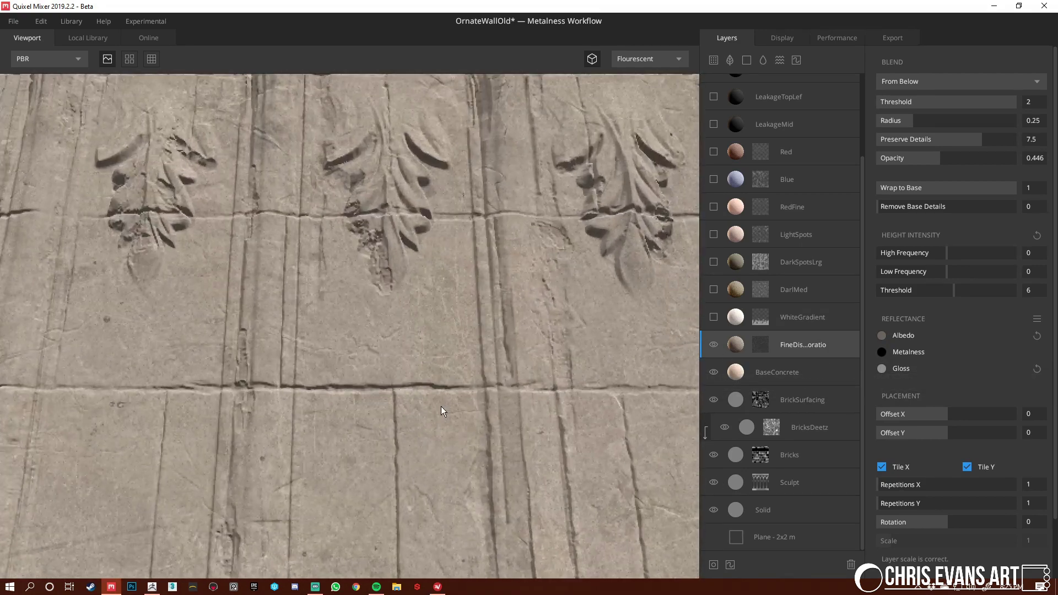
Examine the FineDis...oratio mask's Worley 1 noise and Gradient Remap, and compare the result on the shaded wall
{"action": "left_click", "coordinate": [759, 342]}
{"action": "left_click", "coordinate": [972, 228]}
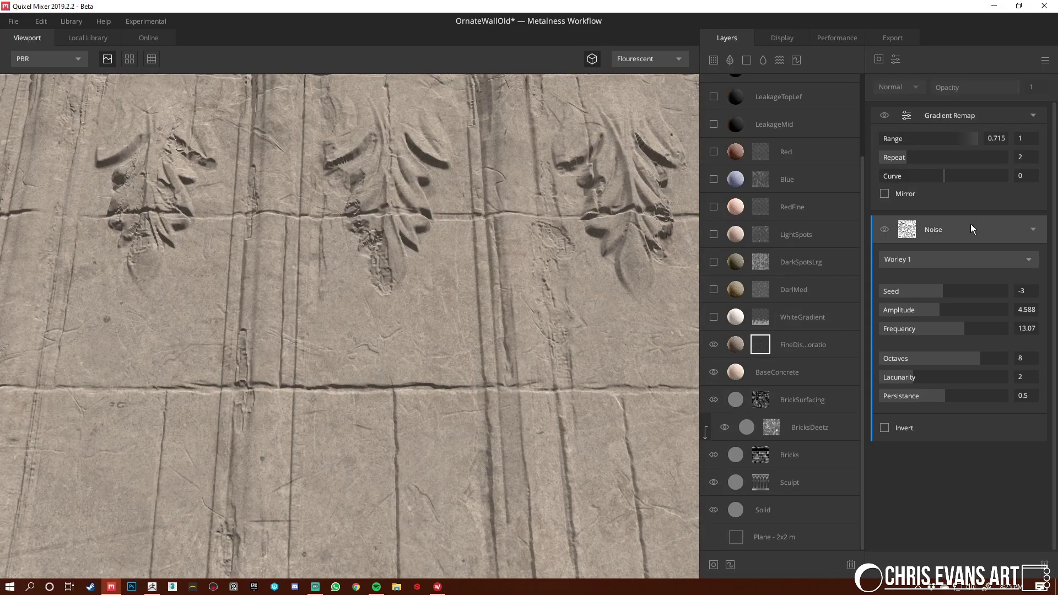
{"action": "key", "text": "m"}
{"action": "left_click", "coordinate": [970, 113]}
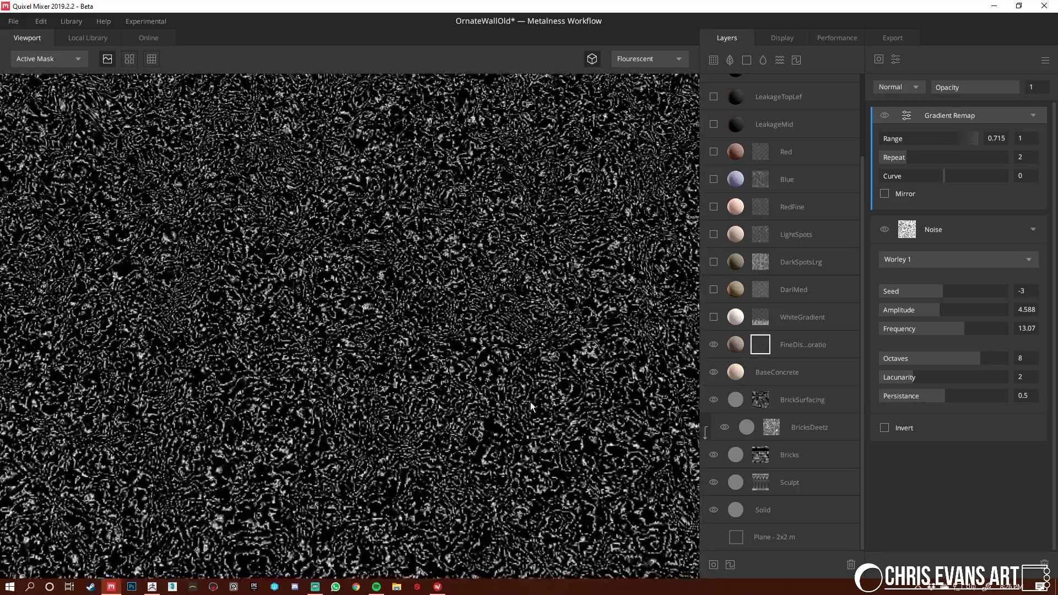
{"action": "mouse_move", "coordinate": [908, 158]}
{"action": "left_mouse_down"}
{"action": "mouse_move", "coordinate": [1001, 156]}
{"action": "mouse_move", "coordinate": [897, 159]}
{"action": "mouse_move", "coordinate": [906, 158]}
{"action": "left_mouse_up"}
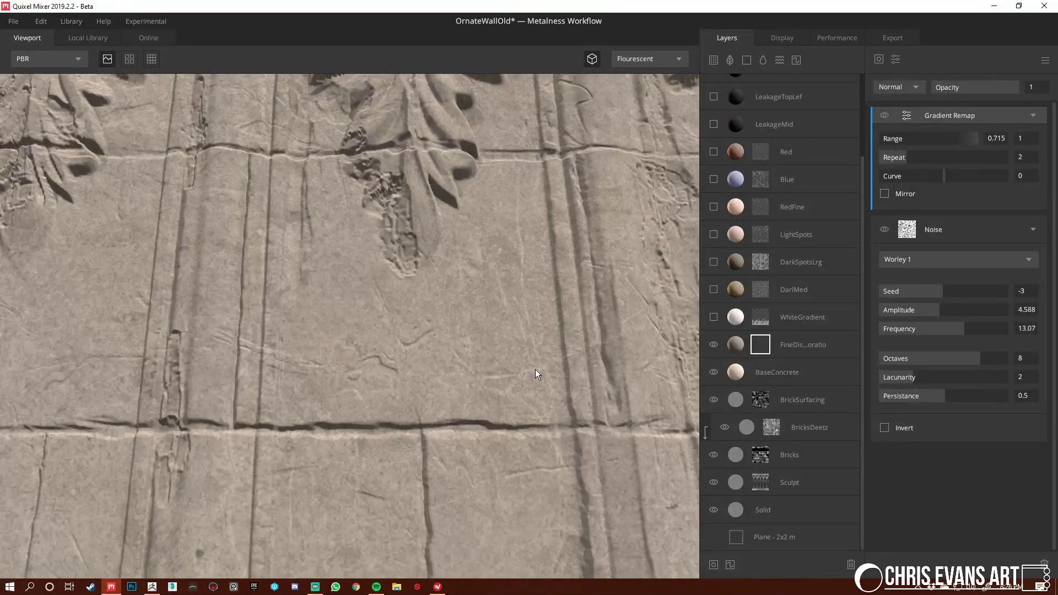
{"action": "scroll", "coordinate": [323, 313], "scroll_direction": "down", "scroll_amount": 3}
{"action": "left_click_drag", "start_coordinate": [323, 313], "coordinate": [346, 345], "text": "alt"}
{"action": "scroll", "coordinate": [347, 347], "scroll_direction": "down", "scroll_amount": 3}
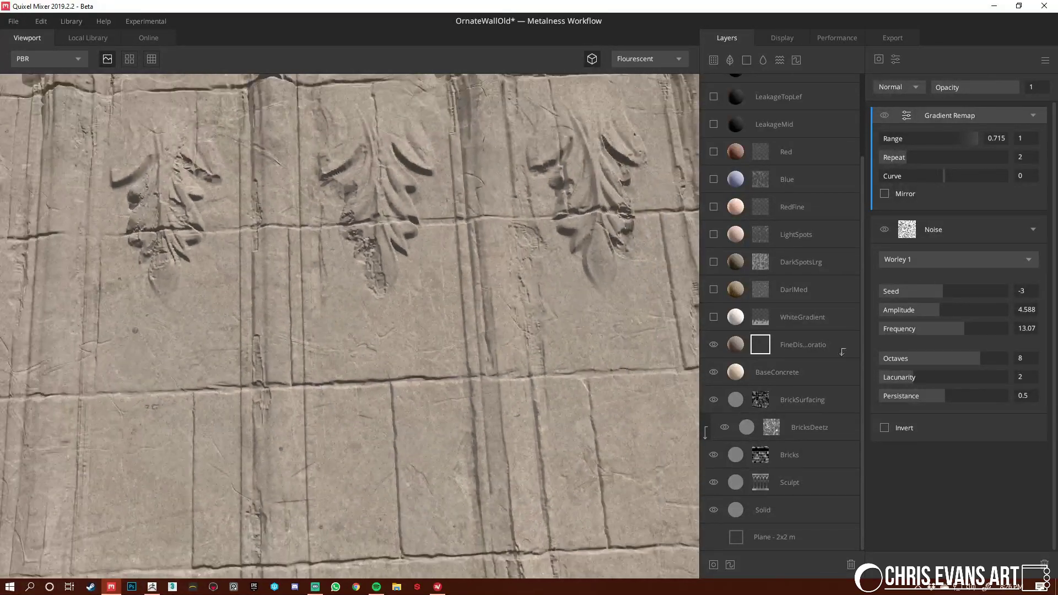
Test the FineDis...oratio layer at an opacity of 1, settle on 0.525 and check the wall
{"action": "left_click", "coordinate": [744, 343]}
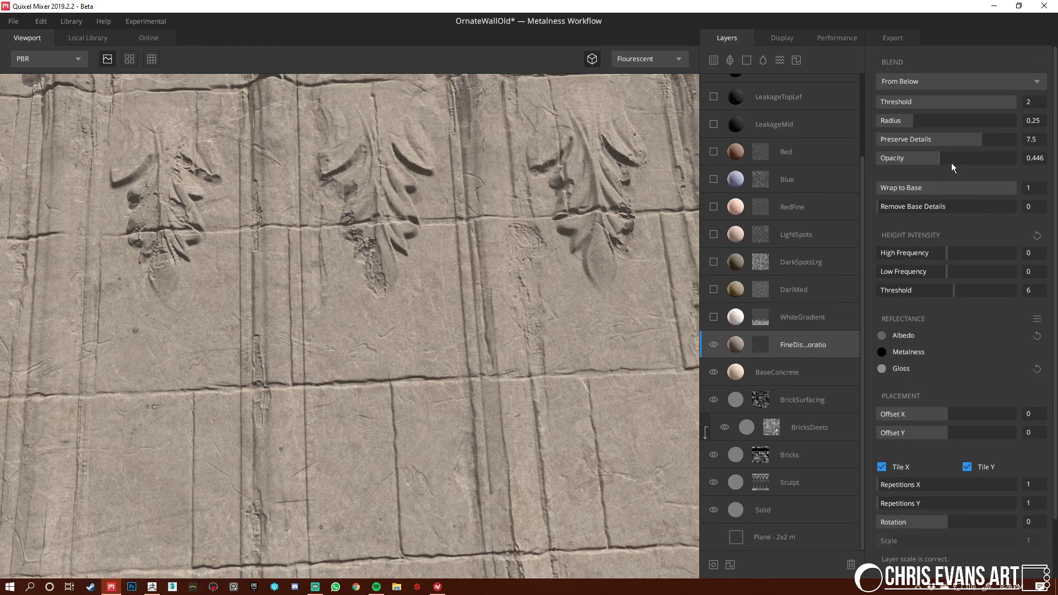
{"action": "left_click_drag", "start_coordinate": [951, 163], "coordinate": [1023, 158]}
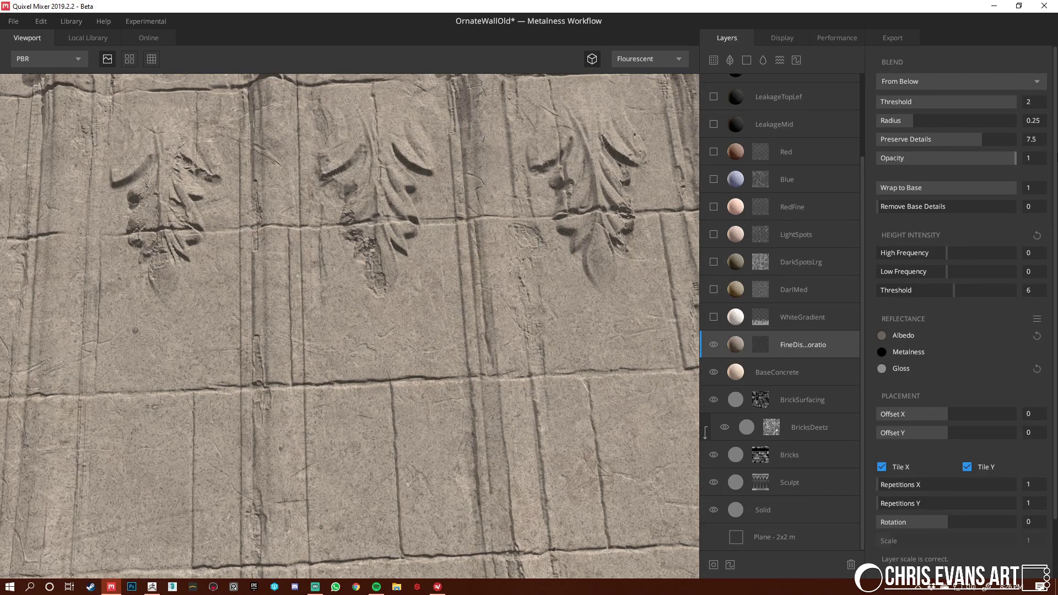
{"action": "scroll", "coordinate": [389, 313], "scroll_direction": "down", "scroll_amount": 2}
{"action": "left_click_drag", "start_coordinate": [389, 313], "coordinate": [361, 316], "text": "alt"}
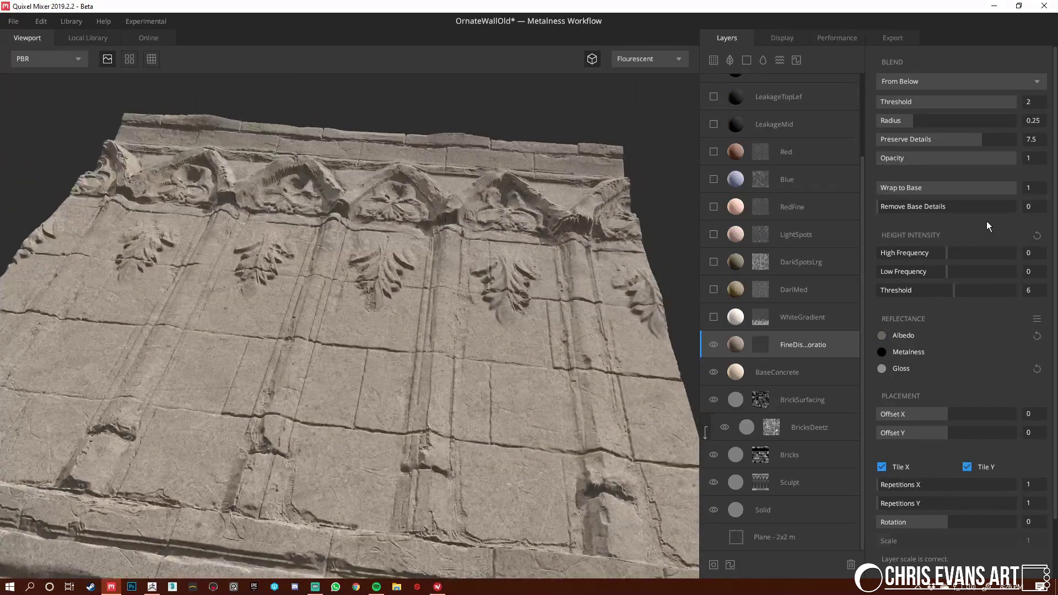
{"action": "left_click", "coordinate": [950, 157]}
{"action": "scroll", "coordinate": [514, 329], "scroll_direction": "up", "scroll_amount": 3}
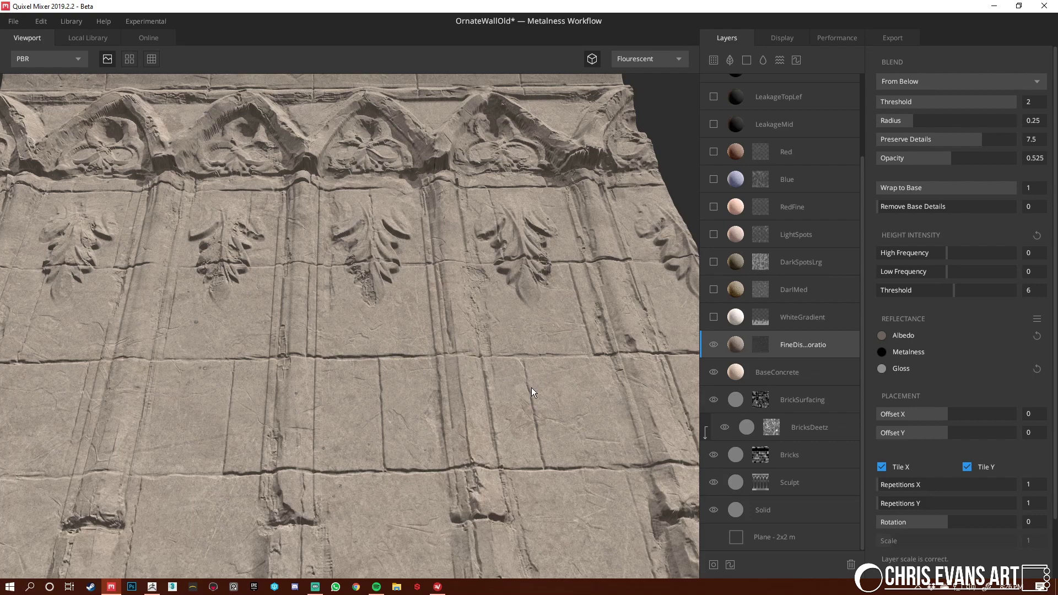
{"action": "scroll", "coordinate": [402, 256], "scroll_direction": "down", "scroll_amount": 4}
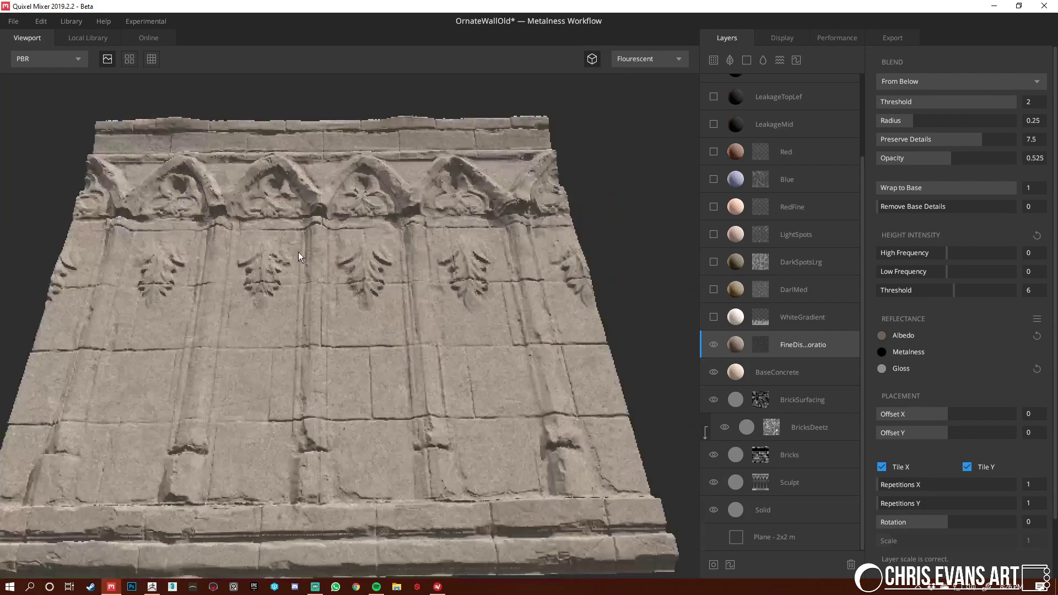
Turn on the WhiteGradient layer and inspect its effect on the lower part of the wall
{"action": "left_click", "coordinate": [802, 316]}
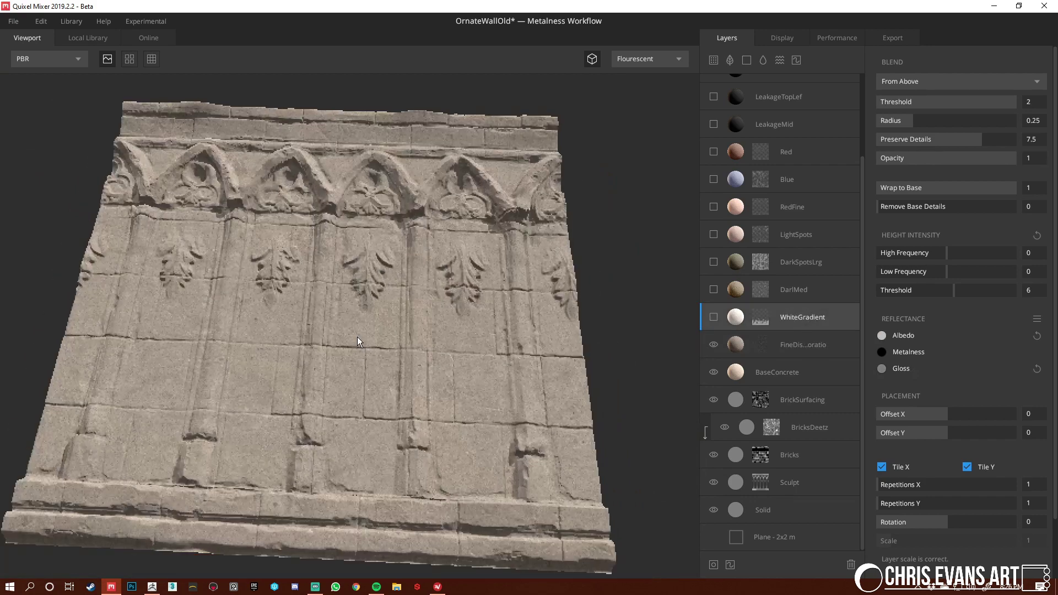
{"action": "left_click_drag", "start_coordinate": [357, 336], "coordinate": [389, 337]}
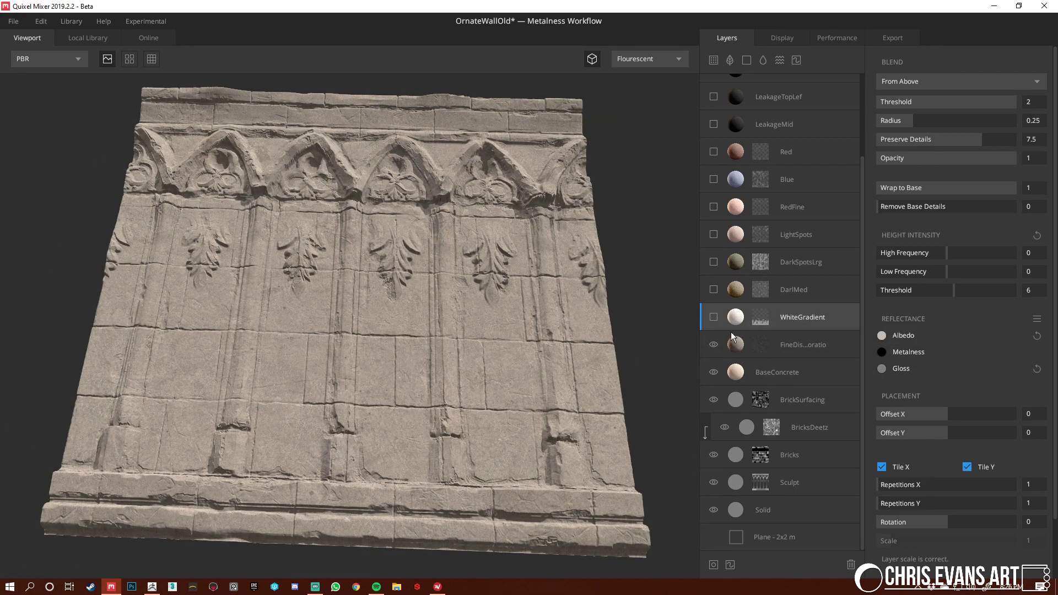
{"action": "left_click", "coordinate": [714, 317]}
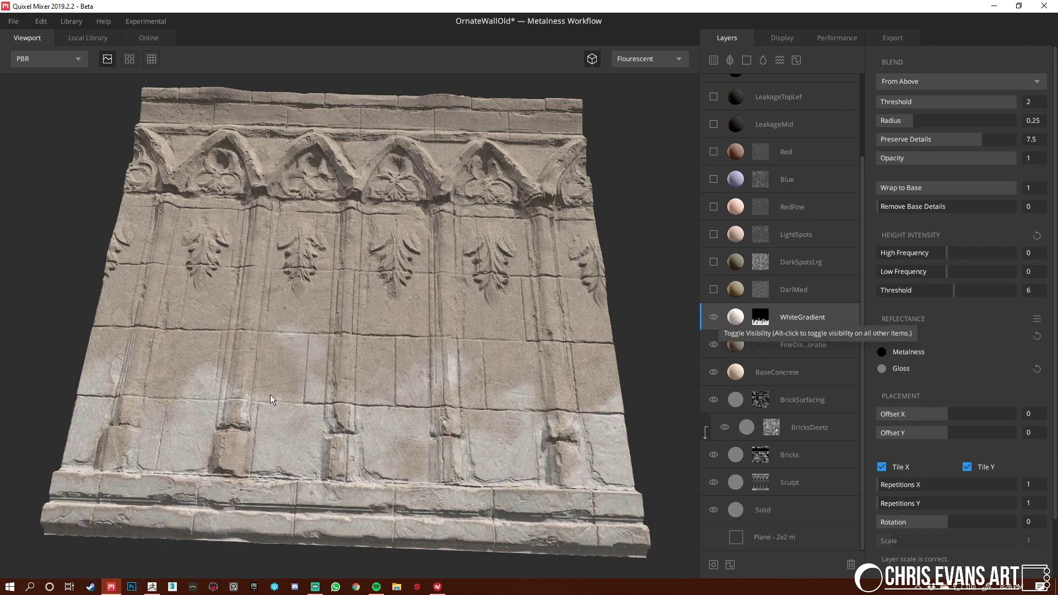
{"action": "scroll", "coordinate": [317, 425], "scroll_direction": "up", "scroll_amount": 2}
Examine the WhiteGradient mask's Position Gradient and Curvature components individually in the active mask view
{"action": "left_click", "coordinate": [759, 319]}
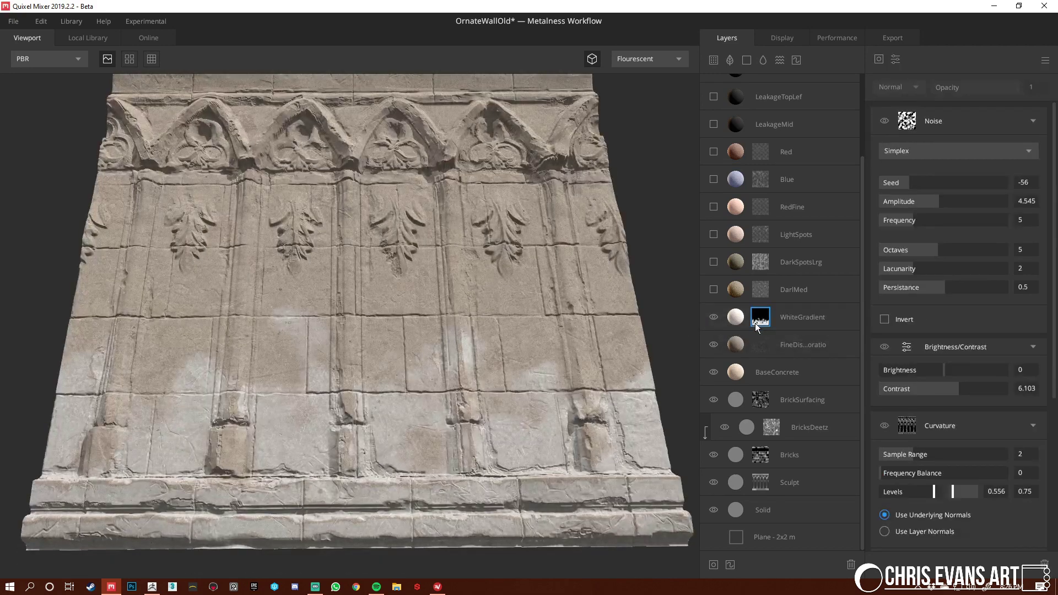
{"action": "scroll", "coordinate": [967, 255], "scroll_direction": "down", "scroll_amount": 2}
{"action": "scroll", "coordinate": [968, 255], "scroll_direction": "down", "scroll_amount": 3}
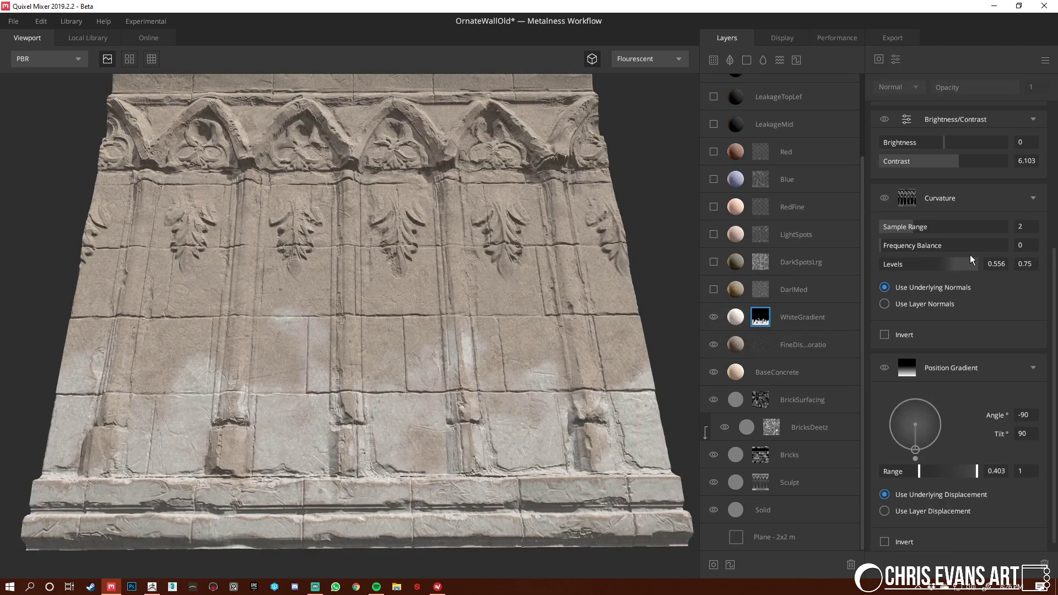
{"action": "left_click", "coordinate": [981, 359]}
{"action": "key", "text": "m"}
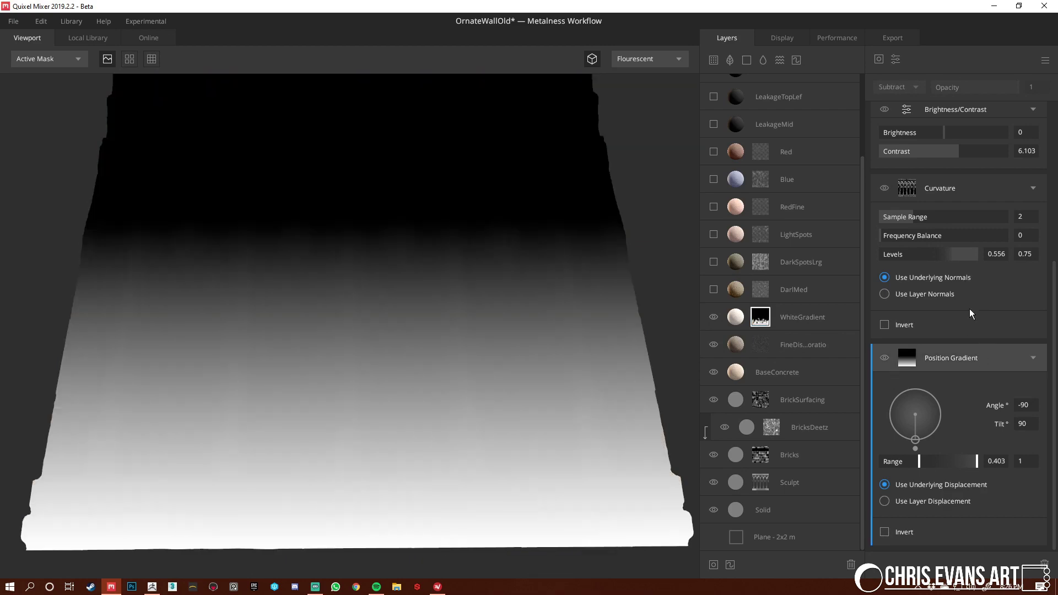
{"action": "scroll", "coordinate": [972, 314], "scroll_direction": "up", "scroll_amount": 1}
{"action": "left_click", "coordinate": [969, 230]}
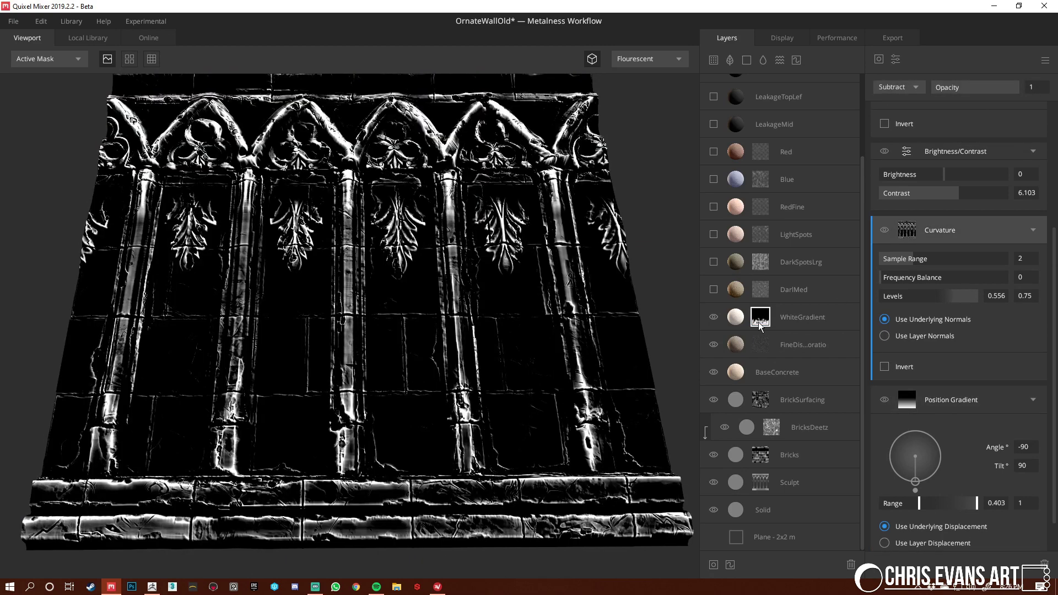
Examine the WhiteGradient mask's Curvature and Brightness/Contrast stages in the active mask view, inspecting the lower wall closely
{"action": "mouse_move", "coordinate": [444, 350]}
{"action": "left_mouse_down"}
{"action": "mouse_move", "coordinate": [425, 337]}
{"action": "mouse_move", "coordinate": [432, 346]}
{"action": "left_mouse_up"}
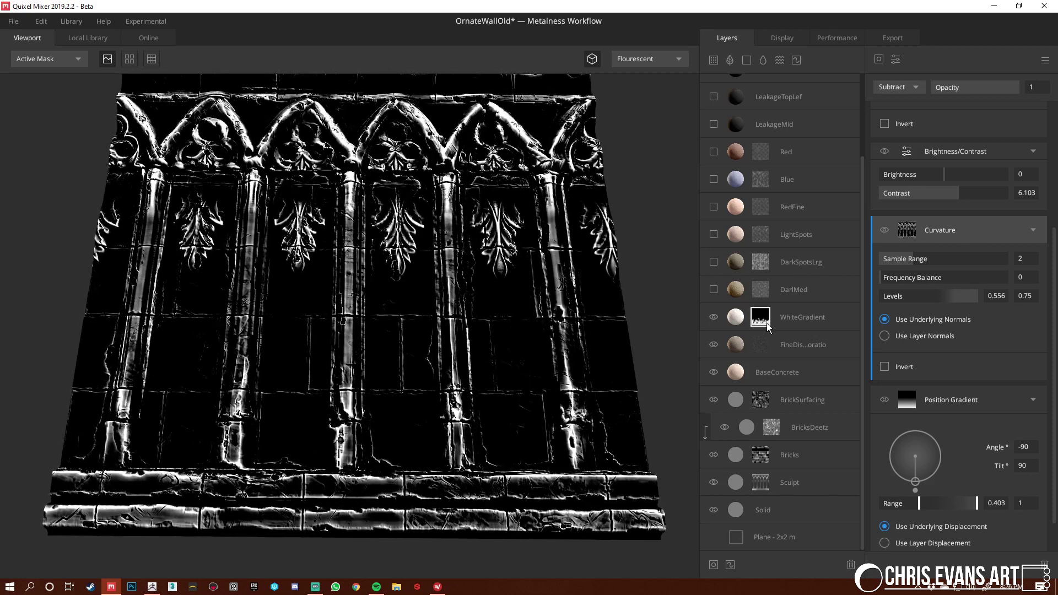
{"action": "scroll", "coordinate": [974, 272], "scroll_direction": "up", "scroll_amount": 2}
{"action": "left_click", "coordinate": [965, 240]}
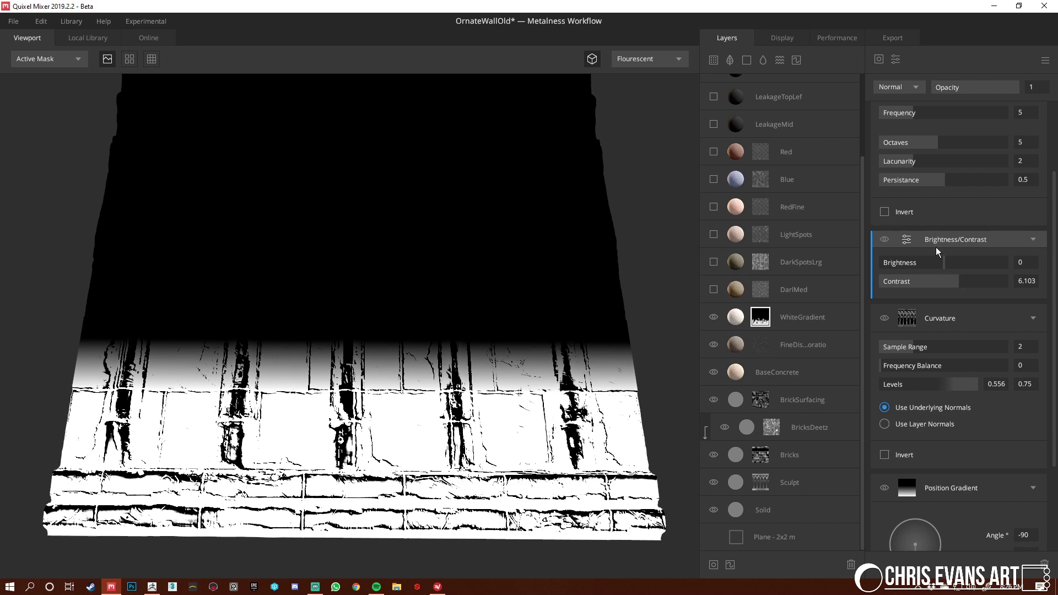
{"action": "scroll", "coordinate": [937, 251], "scroll_direction": "up", "scroll_amount": 2}
{"action": "scroll", "coordinate": [560, 374], "scroll_direction": "up", "scroll_amount": 3}
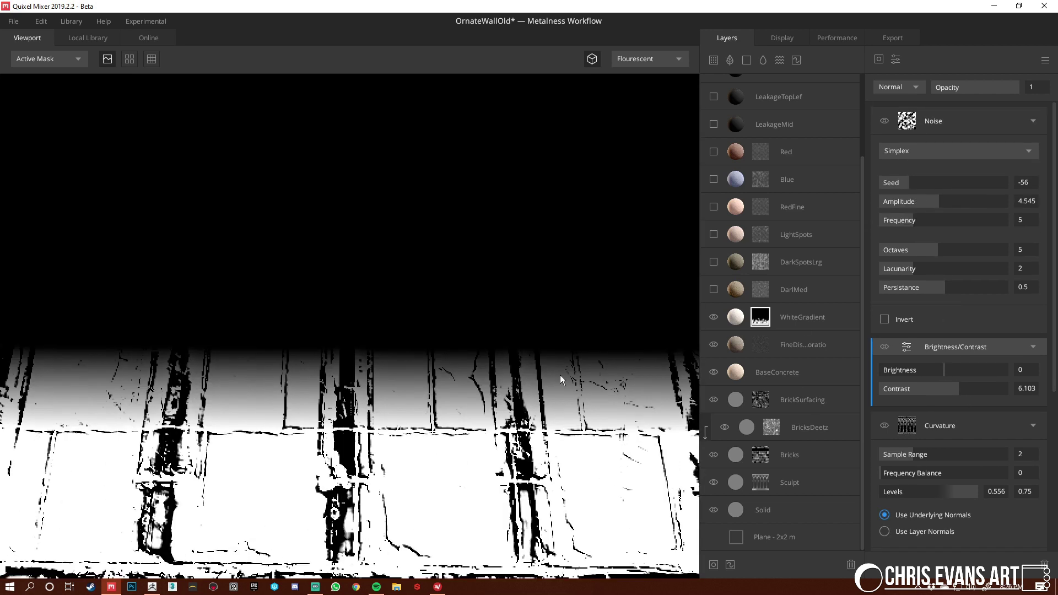
{"action": "scroll", "coordinate": [560, 375], "scroll_direction": "down", "scroll_amount": 3}
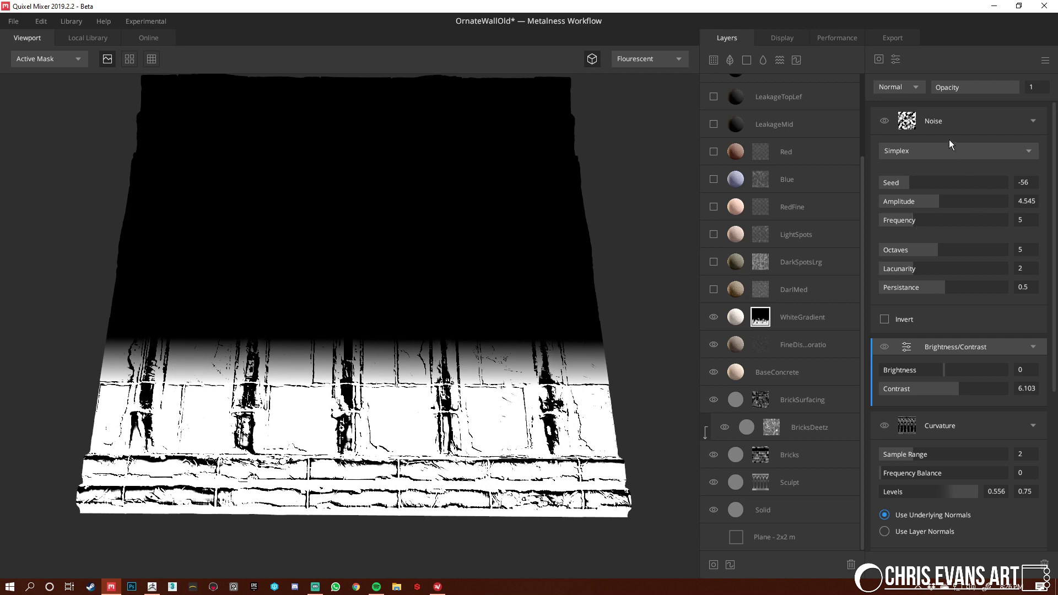
View the WhiteGradient mask's Simplex noise on its own and compare it with the combined layer mask
{"action": "left_click", "coordinate": [948, 125]}
{"action": "left_click_drag", "start_coordinate": [481, 296], "coordinate": [476, 281]}
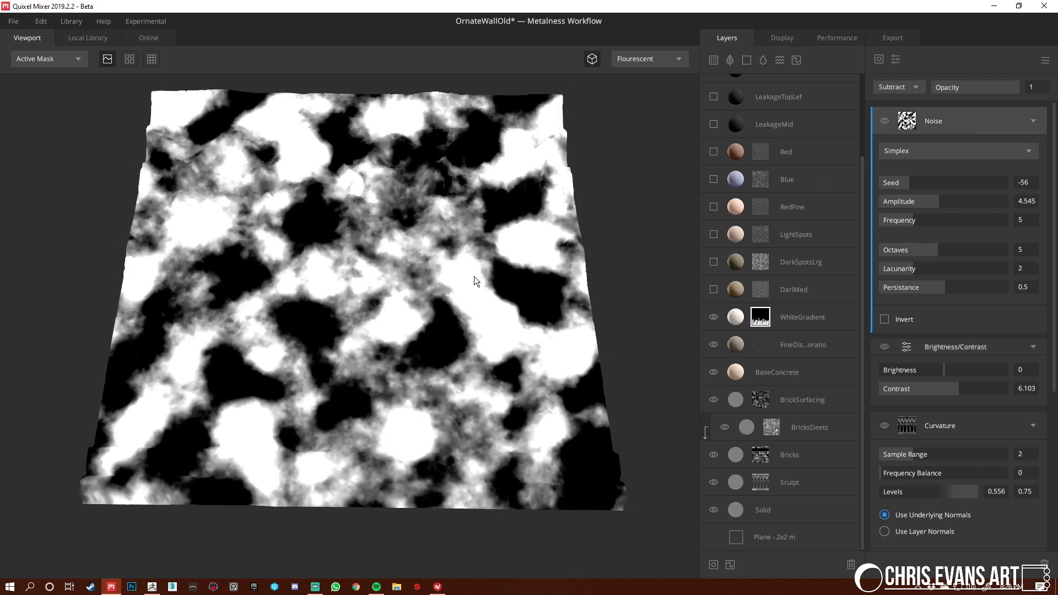
{"action": "key", "text": "m"}
{"action": "scroll", "coordinate": [457, 366], "scroll_direction": "up", "scroll_amount": 3}
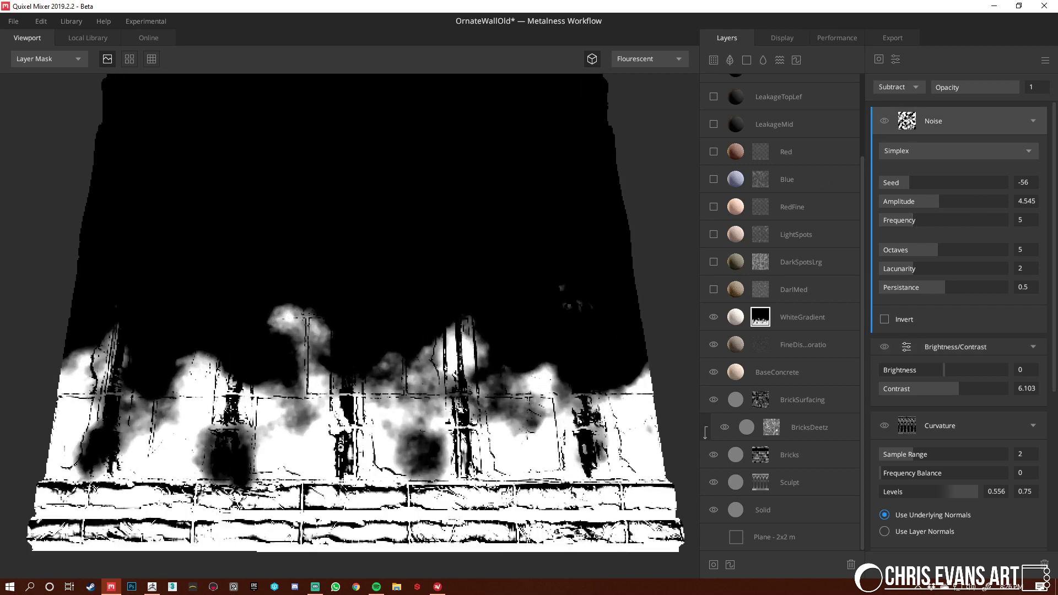
Compare the WhiteGradient layer mask without and with its Simplex noise, and check the result on the shaded wall
{"action": "left_click", "coordinate": [885, 121]}
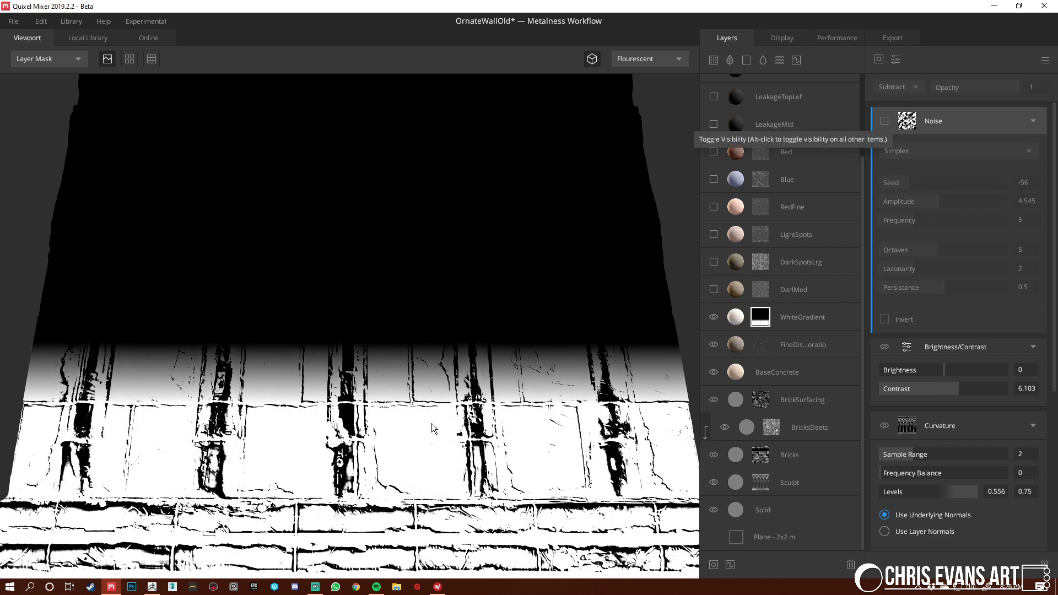
{"action": "scroll", "coordinate": [363, 353], "scroll_direction": "down", "scroll_amount": 2}
{"action": "scroll", "coordinate": [961, 413], "scroll_direction": "down", "scroll_amount": 2}
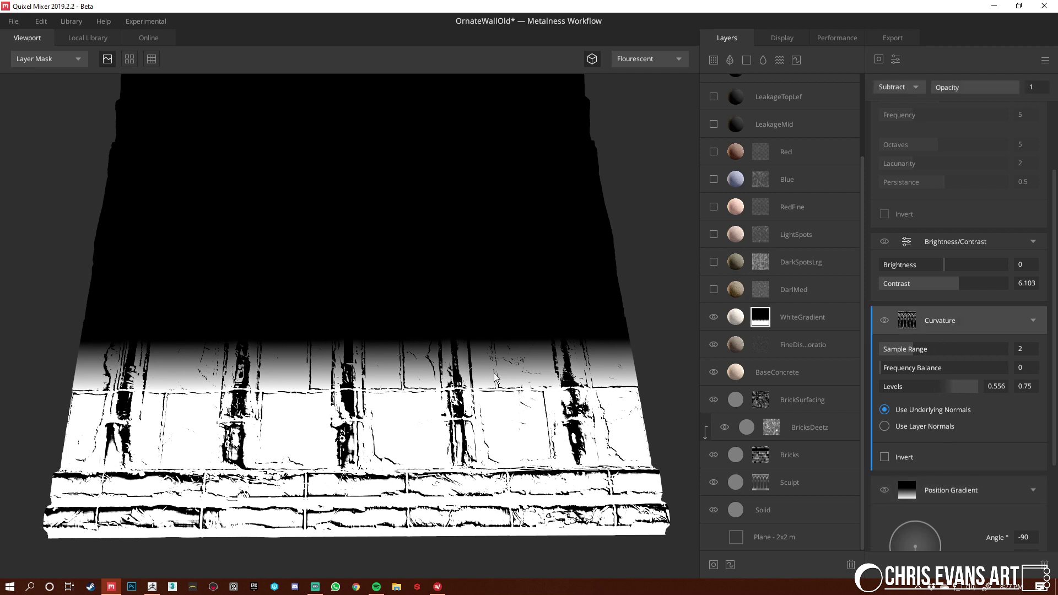
{"action": "scroll", "coordinate": [931, 234], "scroll_direction": "up", "scroll_amount": 2}
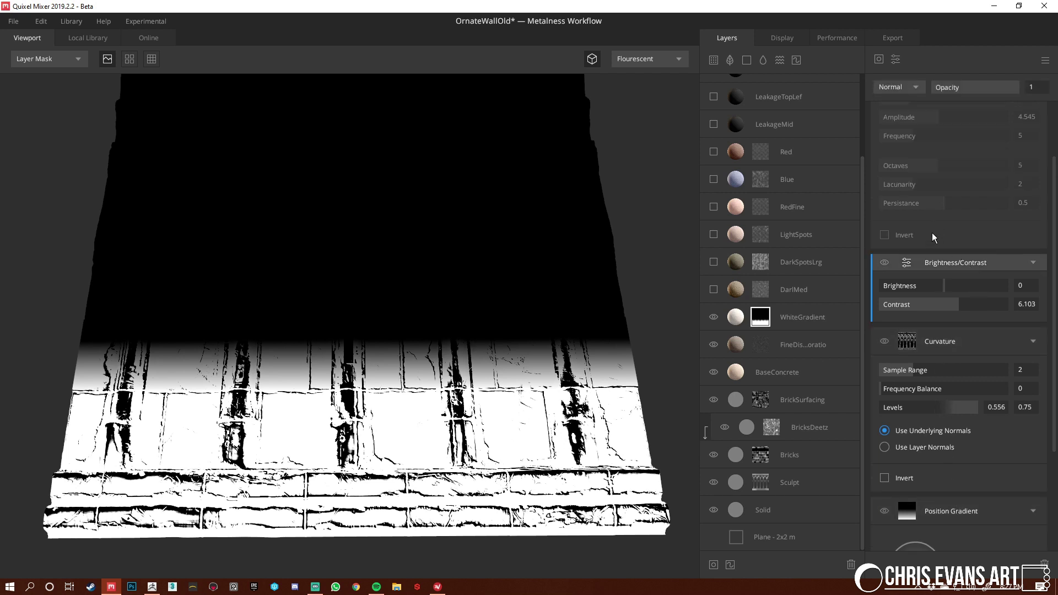
{"action": "left_click", "coordinate": [885, 122]}
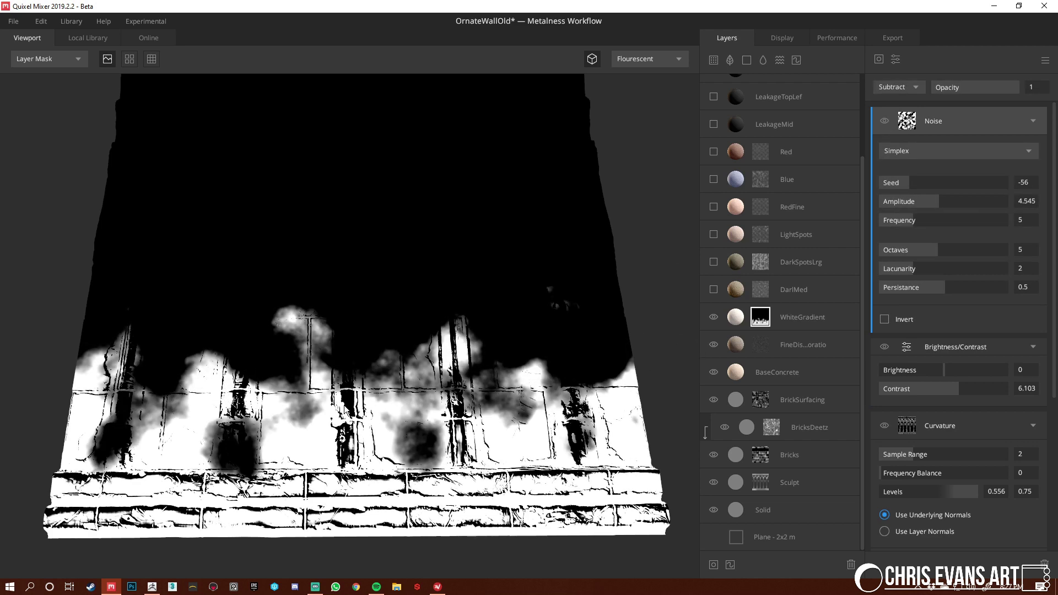
{"action": "left_click_drag", "start_coordinate": [470, 425], "coordinate": [471, 407], "text": "alt"}
{"action": "key", "text": "m"}
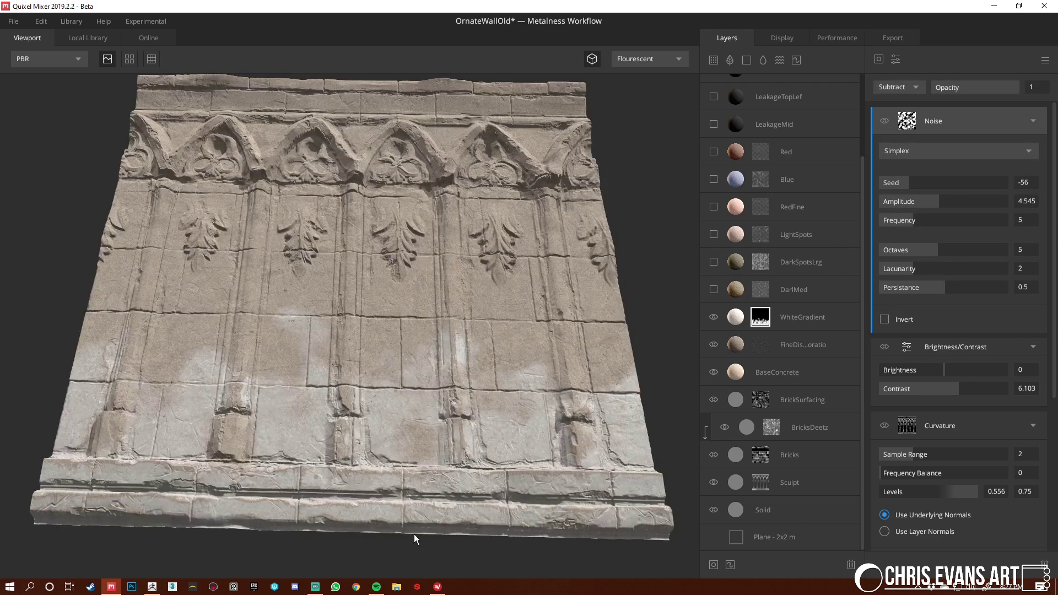
{"action": "left_click_drag", "start_coordinate": [469, 465], "coordinate": [527, 404], "text": "alt"}
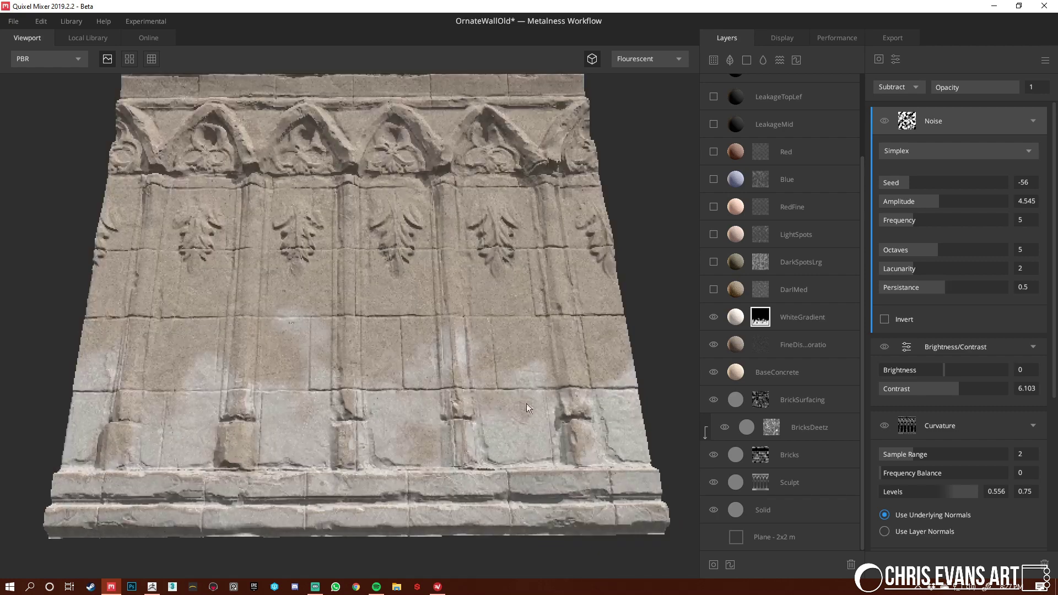
Turn on the DarlMed layer and inspect its effect on the shaded wall
{"action": "left_click", "coordinate": [734, 300]}
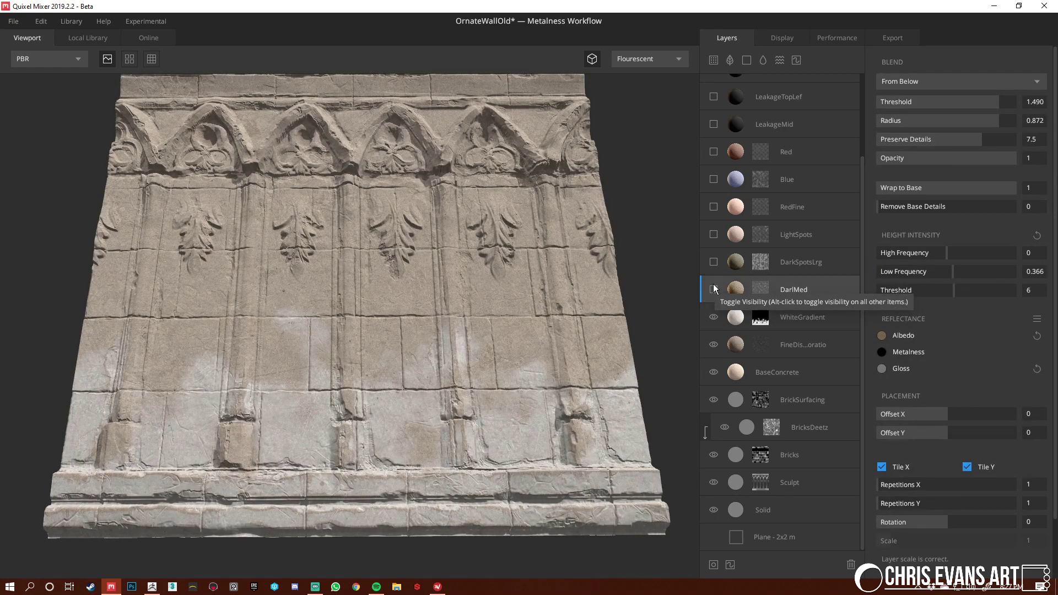
{"action": "left_click", "coordinate": [715, 290]}
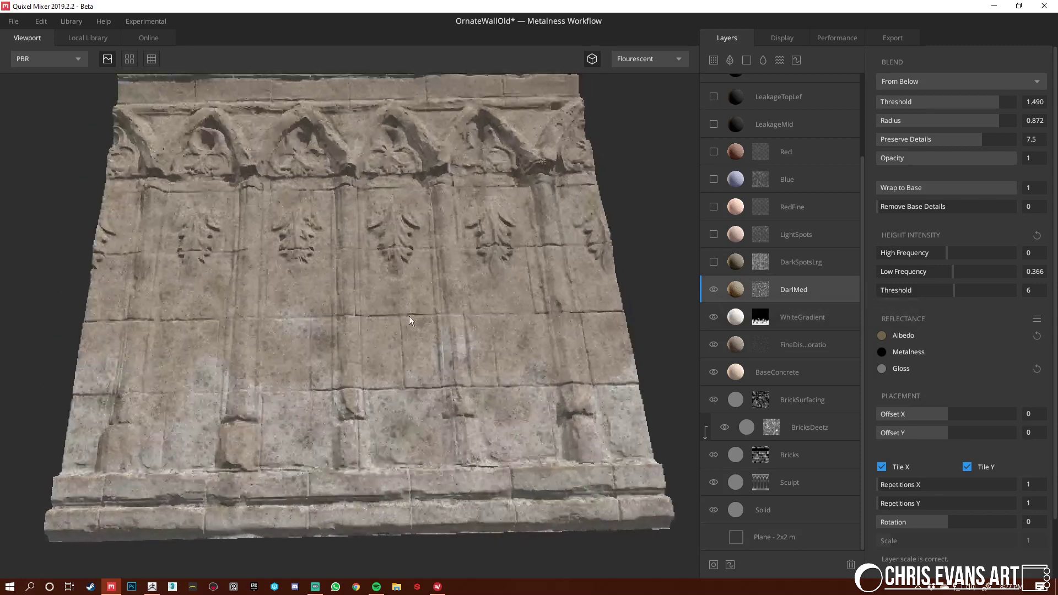
{"action": "left_click_drag", "start_coordinate": [409, 321], "coordinate": [405, 302], "text": "alt"}
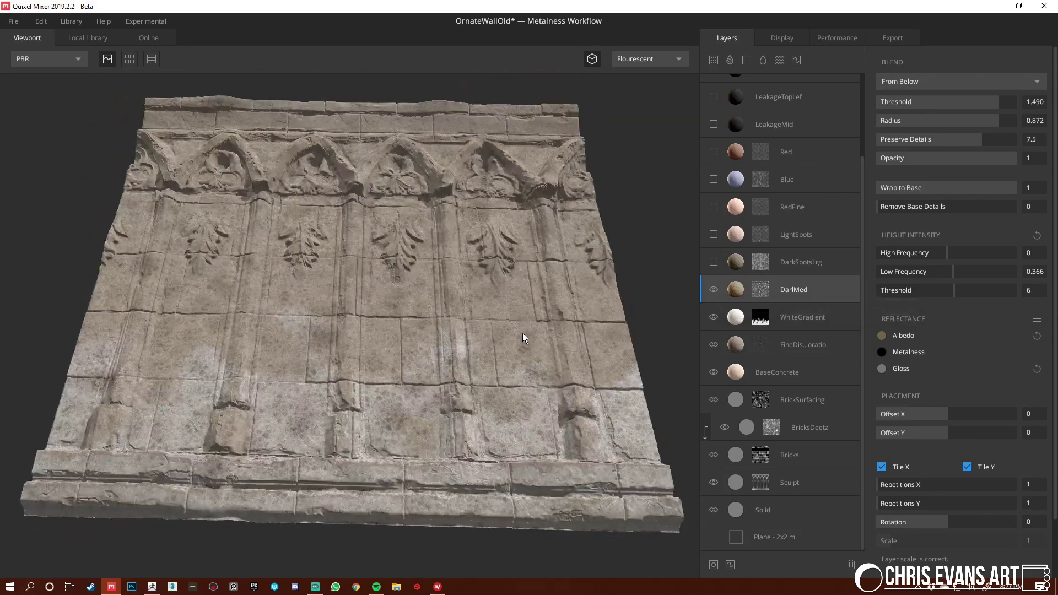
Examine the DarlMed mask's Normal component in the active mask view from several angles
{"action": "left_click", "coordinate": [761, 290]}
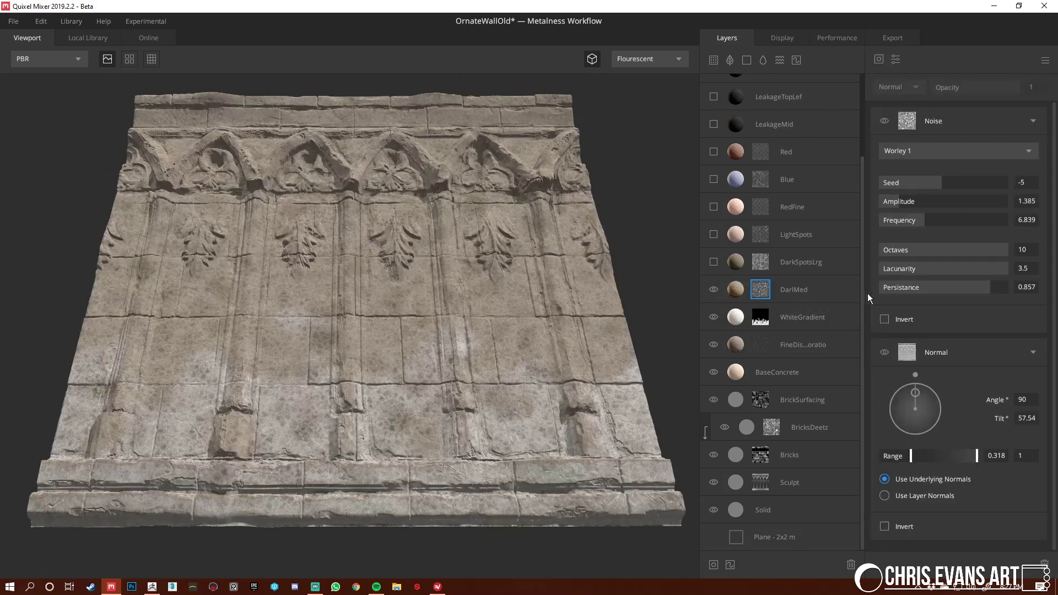
{"action": "left_click", "coordinate": [972, 350]}
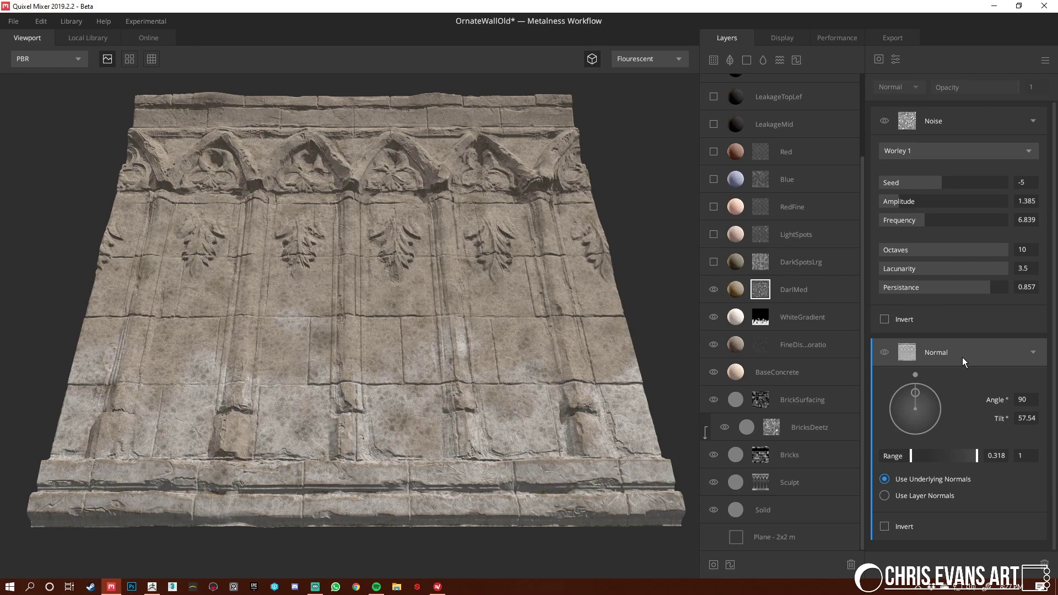
{"action": "key", "text": "m"}
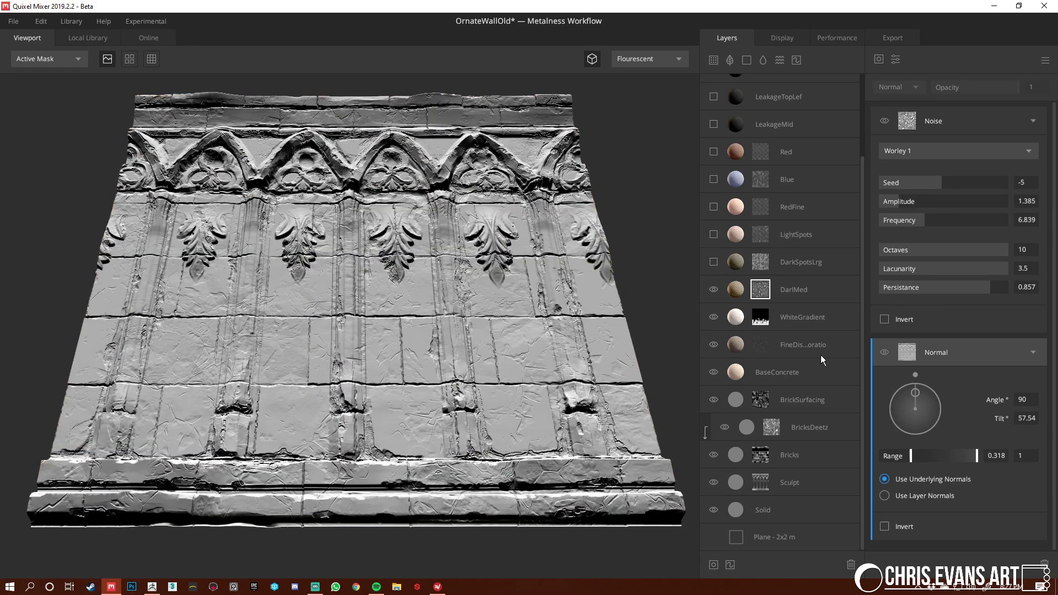
{"action": "left_click_drag", "start_coordinate": [484, 292], "coordinate": [380, 372]}
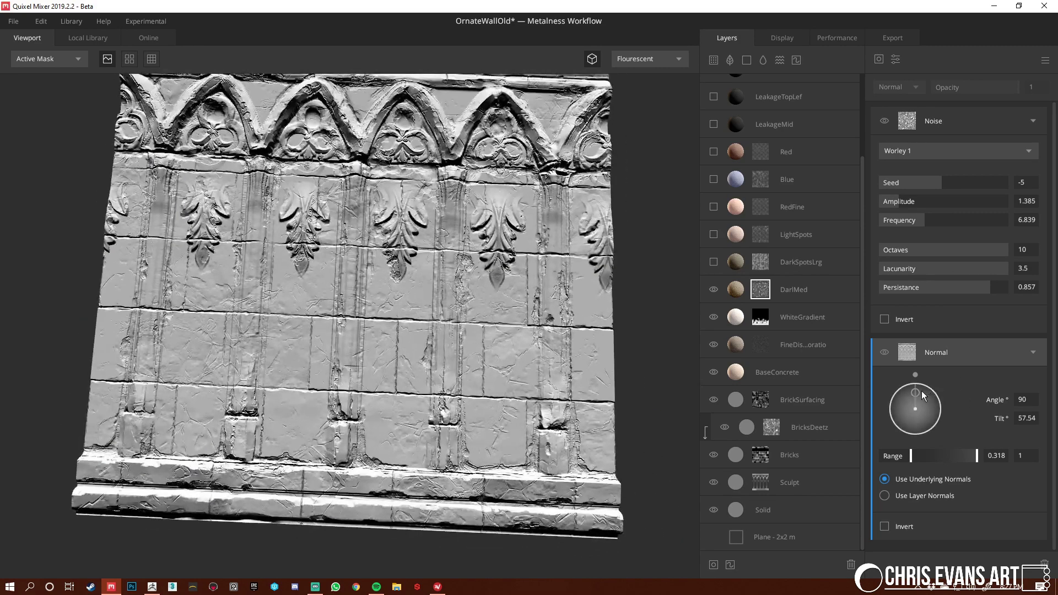
{"action": "left_click_drag", "start_coordinate": [348, 277], "coordinate": [485, 310]}
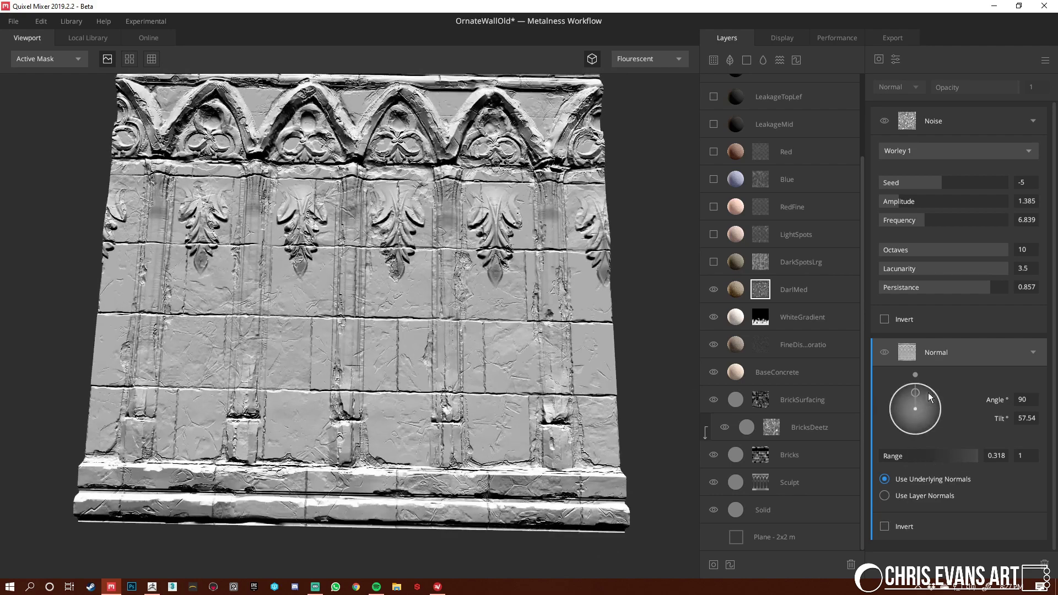
Adjust the DarlMed mask's Normal component to a tilt of 56.77 and a lower range limit of 0.312
{"action": "mouse_move", "coordinate": [915, 393]}
{"action": "left_mouse_down"}
{"action": "mouse_move", "coordinate": [915, 383]}
{"action": "mouse_move", "coordinate": [917, 395]}
{"action": "left_mouse_up"}
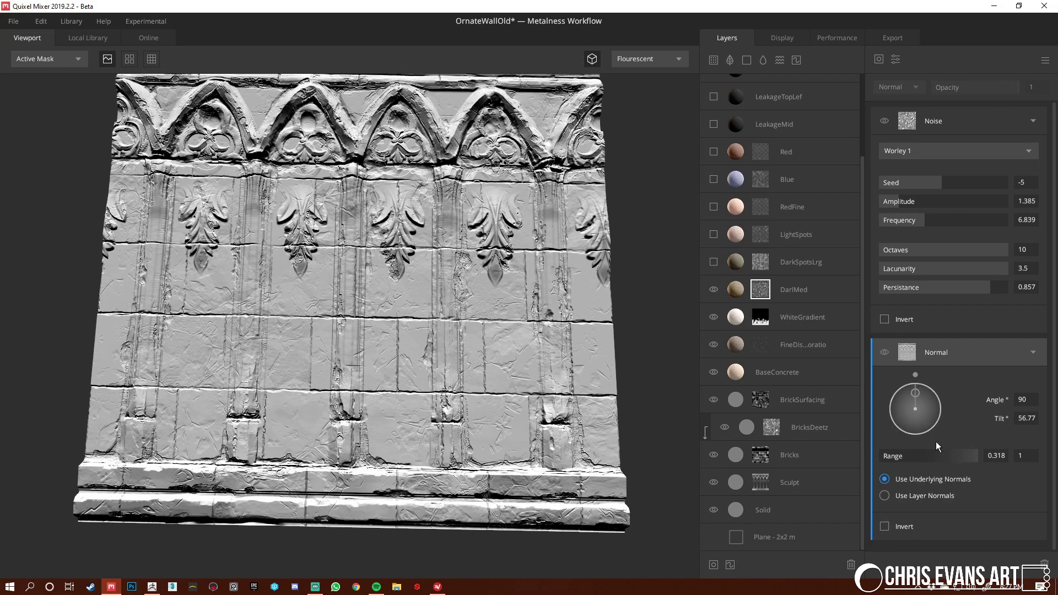
{"action": "mouse_move", "coordinate": [910, 455]}
{"action": "left_mouse_down"}
{"action": "mouse_move", "coordinate": [891, 455]}
{"action": "mouse_move", "coordinate": [920, 458]}
{"action": "left_mouse_up"}
{"action": "key", "text": "ctrl+z"}
Examine the DarlMed mask's Worley 1 noise alone and in the combined layer mask, and check the shaded wall
{"action": "left_click", "coordinate": [960, 121]}
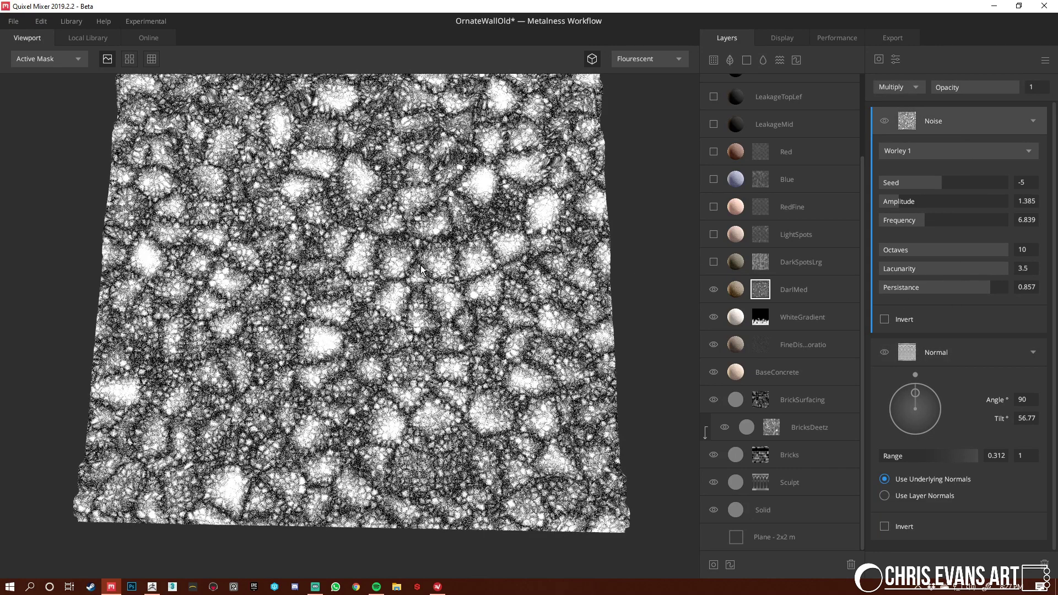
{"action": "key", "text": "m"}
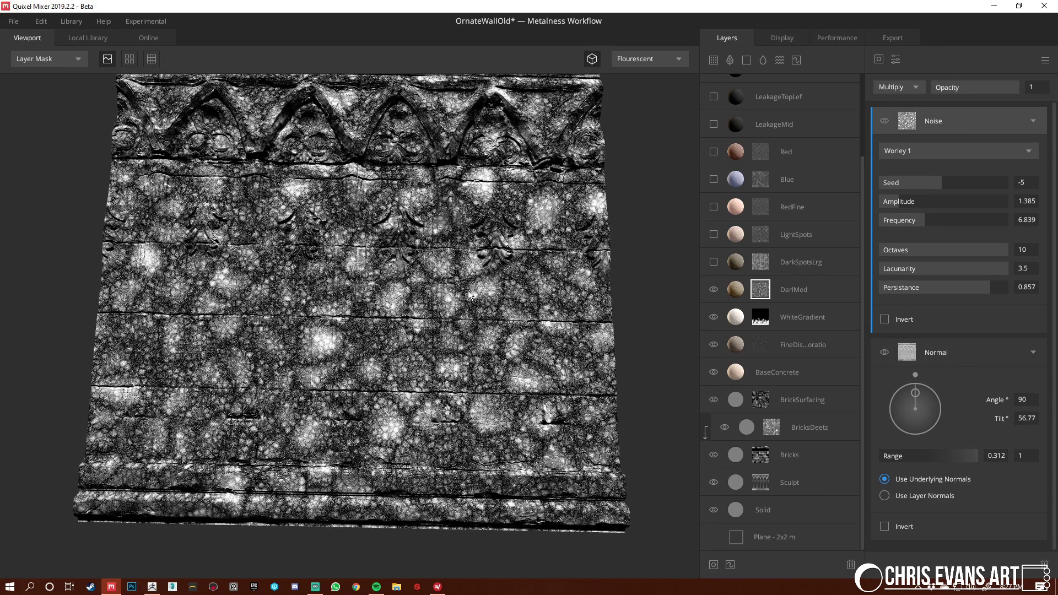
{"action": "scroll", "coordinate": [407, 309], "scroll_direction": "up", "scroll_amount": 5}
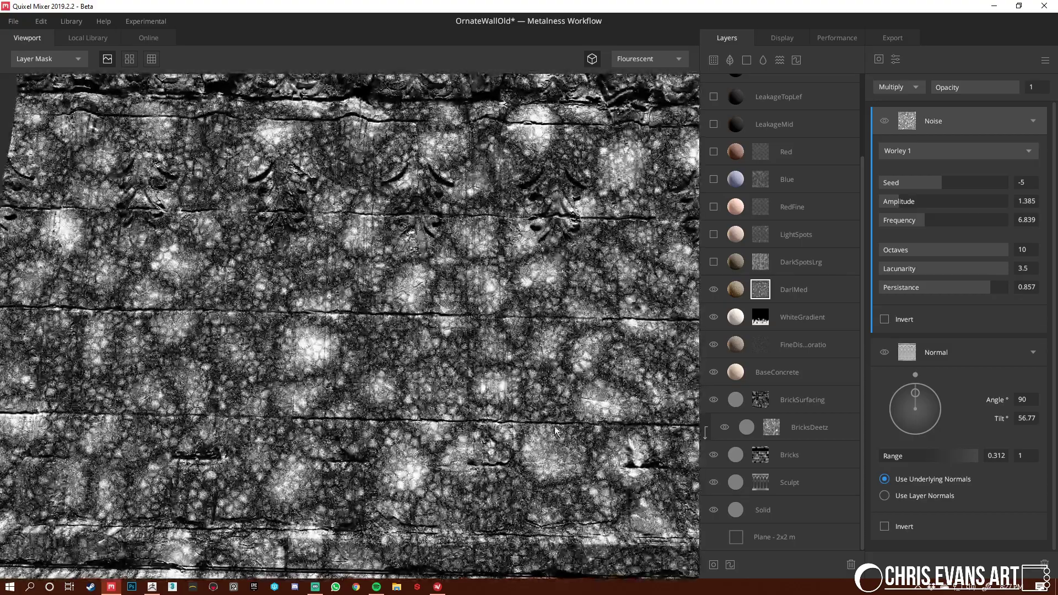
{"action": "scroll", "coordinate": [537, 350], "scroll_direction": "down", "scroll_amount": 5}
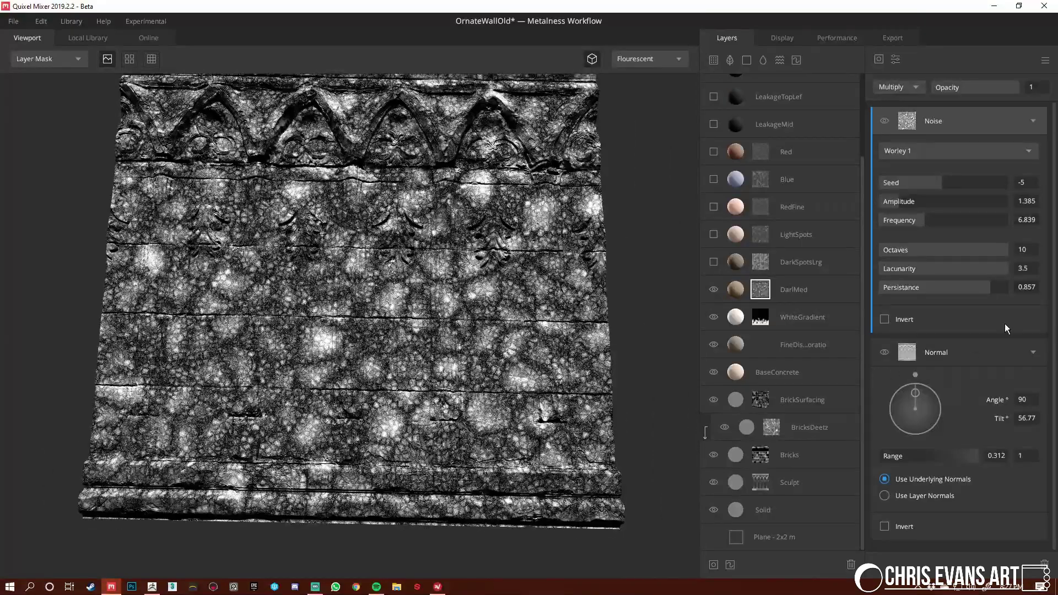
{"action": "left_click", "coordinate": [744, 290]}
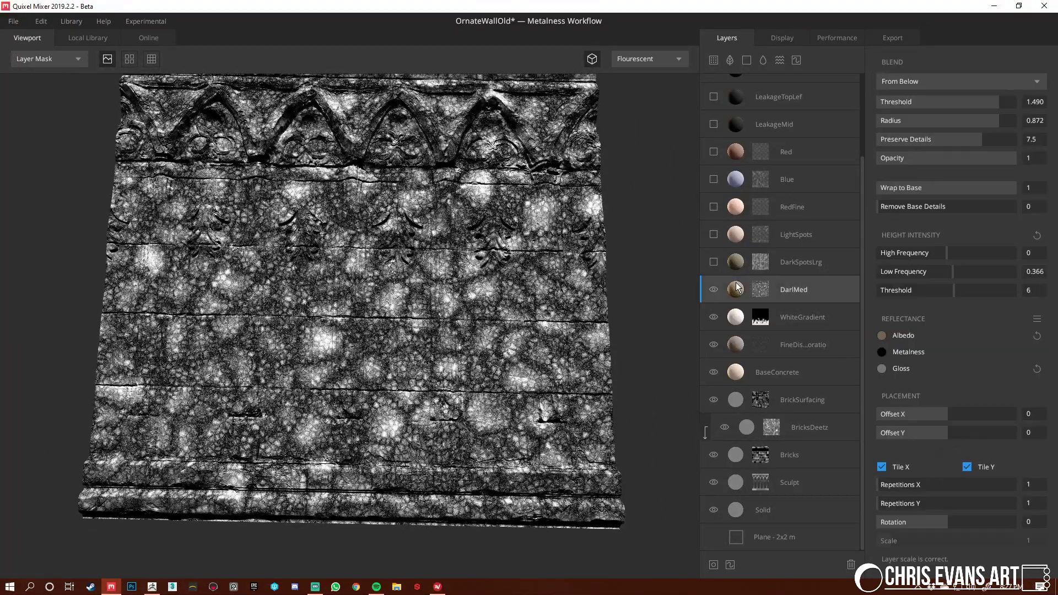
{"action": "mouse_move", "coordinate": [437, 289]}
{"action": "left_mouse_down"}
{"action": "mouse_move", "coordinate": [414, 319]}
{"action": "mouse_move", "coordinate": [446, 292]}
{"action": "left_mouse_up"}
Turn on the DarkSpotsLrg layer, bring up its mask settings and inspect its effect on the wall
{"action": "left_click", "coordinate": [713, 260]}
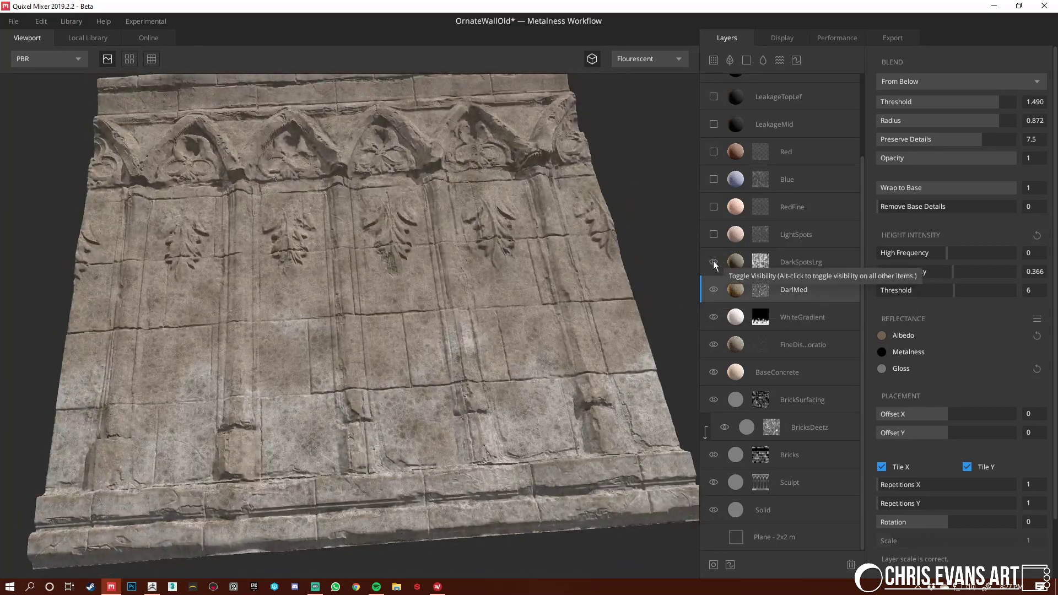
{"action": "mouse_move", "coordinate": [458, 340]}
{"action": "left_mouse_down"}
{"action": "mouse_move", "coordinate": [475, 338]}
{"action": "mouse_move", "coordinate": [449, 338]}
{"action": "left_mouse_up"}
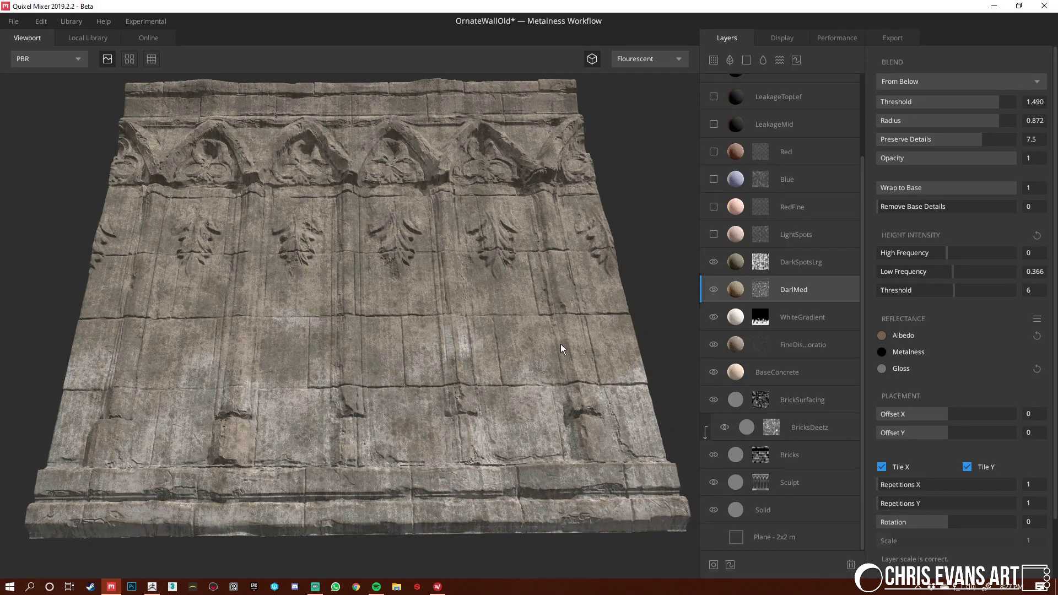
{"action": "left_click", "coordinate": [759, 262]}
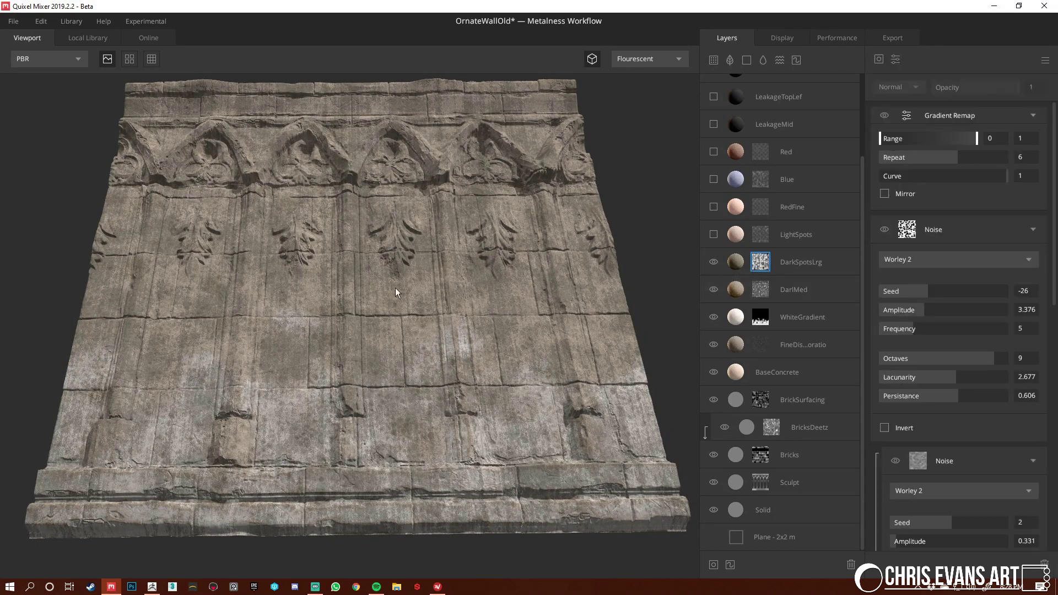
{"action": "scroll", "coordinate": [295, 343], "scroll_direction": "up", "scroll_amount": 2}
{"action": "scroll", "coordinate": [580, 319], "scroll_direction": "up", "scroll_amount": 1}
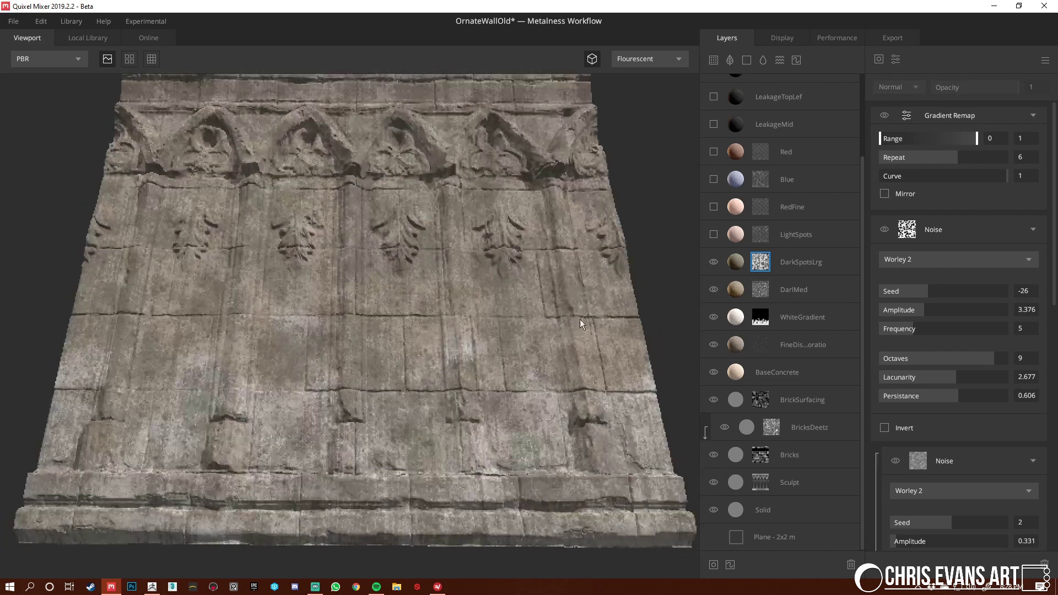
Examine the DarkSpotsLrg mask's Worley 1 noise alone, and its Transform result with 4 repetitions in X and 0 in Y
{"action": "scroll", "coordinate": [991, 362], "scroll_direction": "down", "scroll_amount": 4}
{"action": "scroll", "coordinate": [991, 362], "scroll_direction": "down", "scroll_amount": 5}
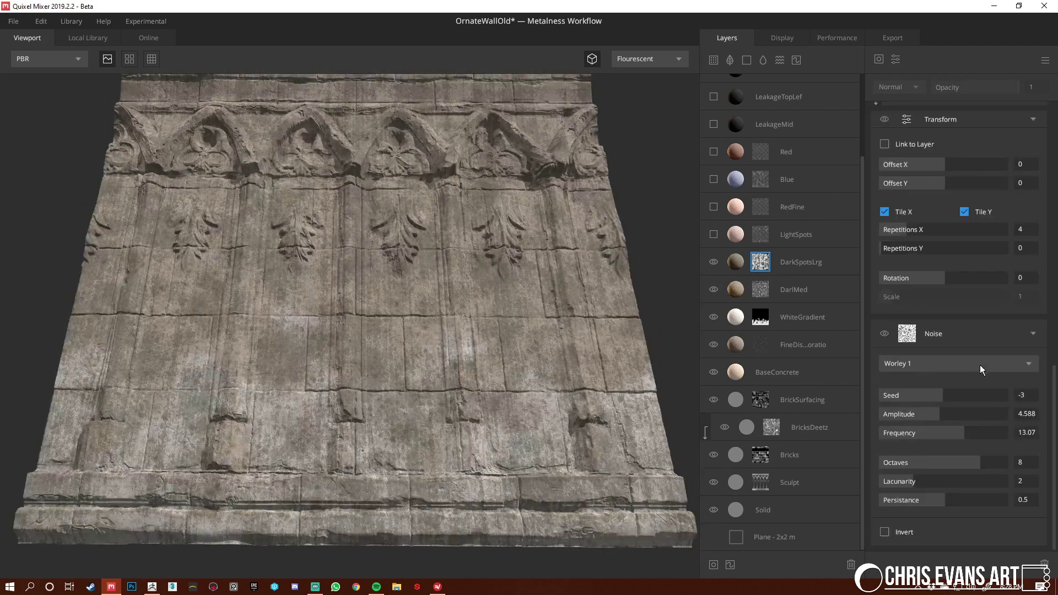
{"action": "left_click", "coordinate": [950, 336]}
{"action": "scroll", "coordinate": [952, 237], "scroll_direction": "up", "scroll_amount": 1}
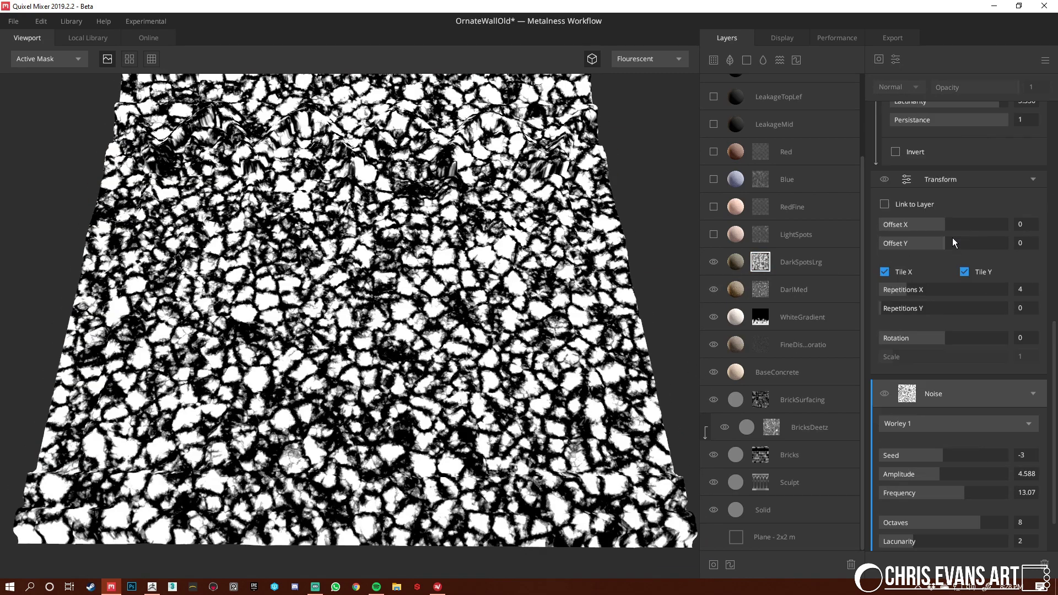
{"action": "left_click", "coordinate": [958, 182]}
{"action": "scroll", "coordinate": [467, 408], "scroll_direction": "down", "scroll_amount": 3}
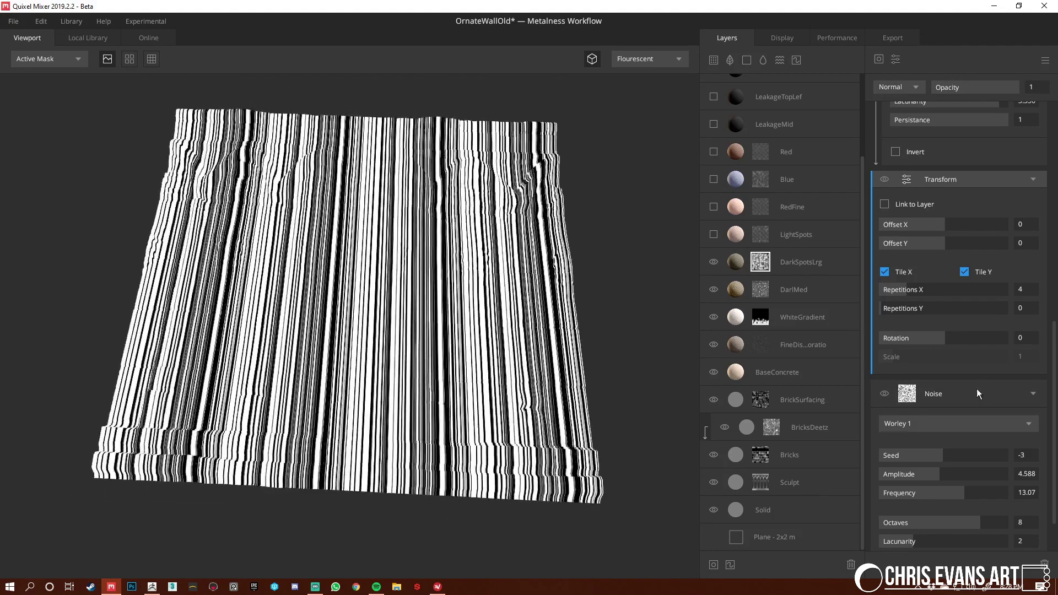
Examine the DarkSpotsLrg mask's nested Worley 2 distort noise alone and in the combined layer mask up close
{"action": "scroll", "coordinate": [986, 380], "scroll_direction": "up", "scroll_amount": 2}
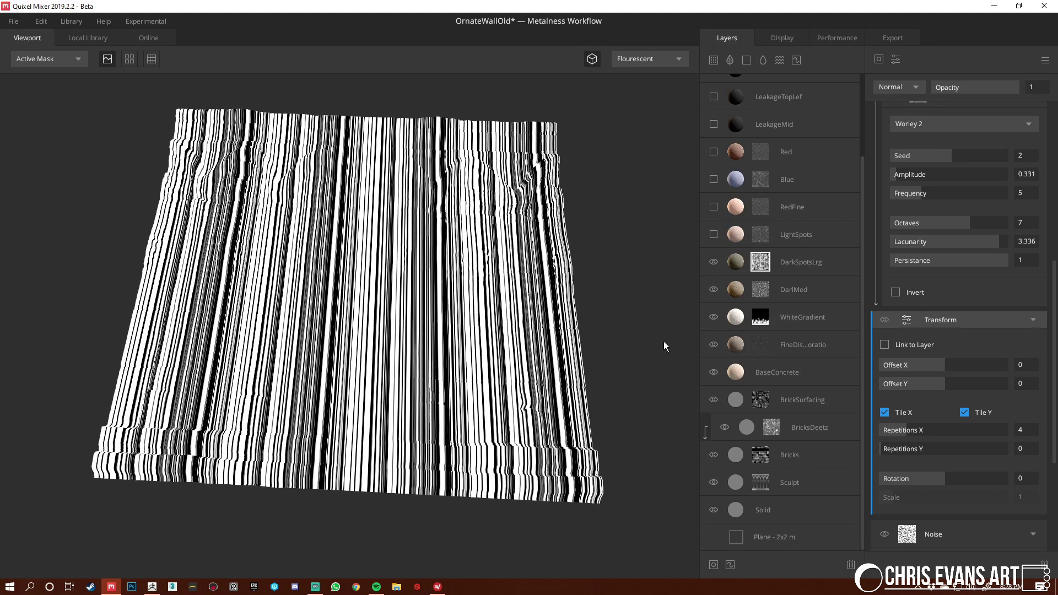
{"action": "scroll", "coordinate": [941, 229], "scroll_direction": "up", "scroll_amount": 2}
{"action": "left_click", "coordinate": [951, 203]}
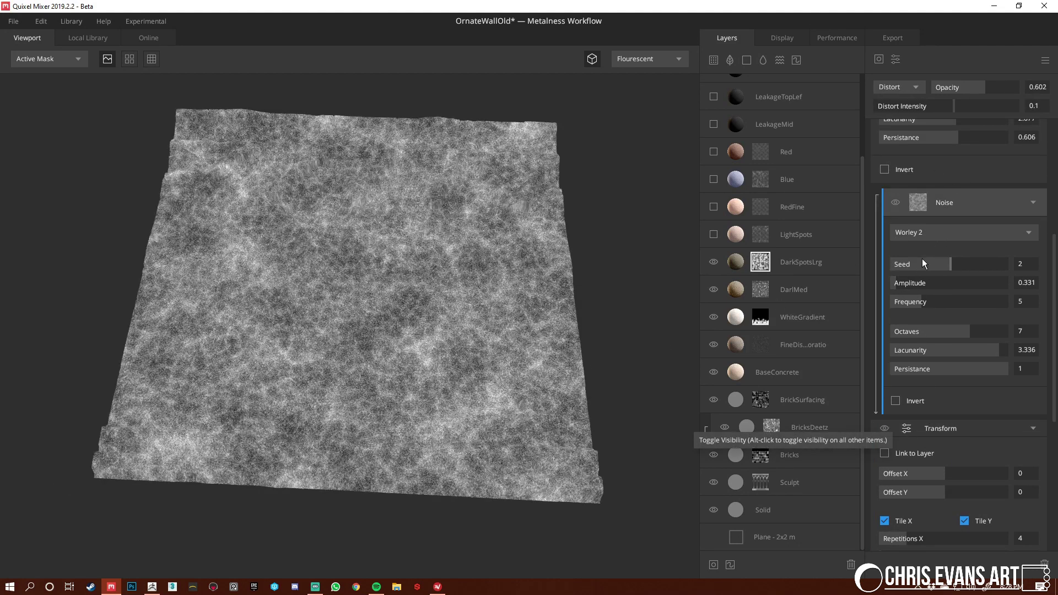
{"action": "key", "text": "m"}
{"action": "scroll", "coordinate": [534, 347], "scroll_direction": "up", "scroll_amount": 3}
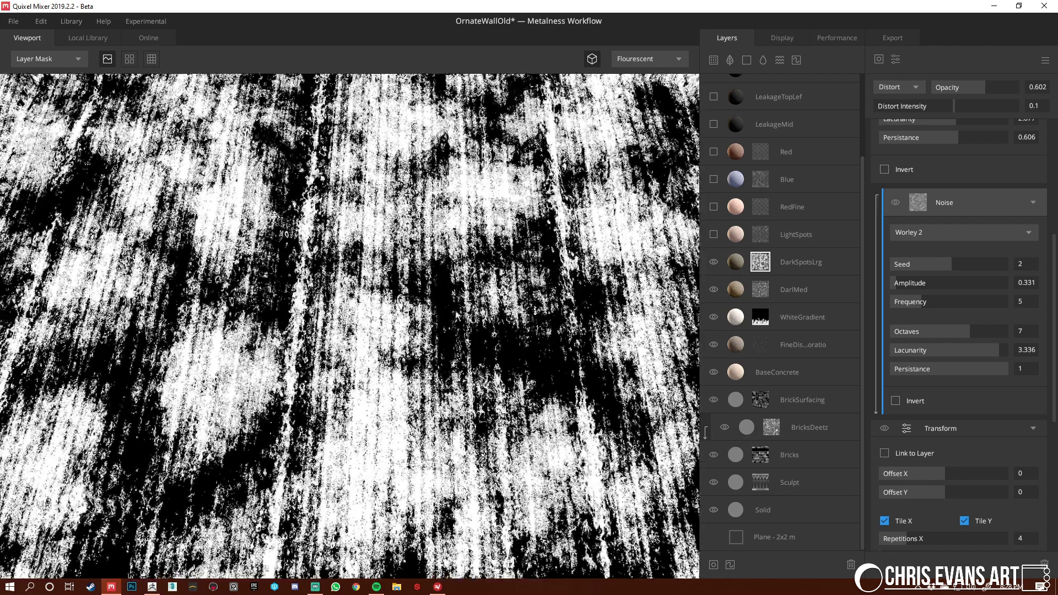
{"action": "scroll", "coordinate": [951, 220], "scroll_direction": "up", "scroll_amount": 3}
Check the Subtract blend mode of DarkSpotsLrg's upper Worley 2 noise and compare the layer mask with that noise off and on
{"action": "left_click", "coordinate": [952, 217]}
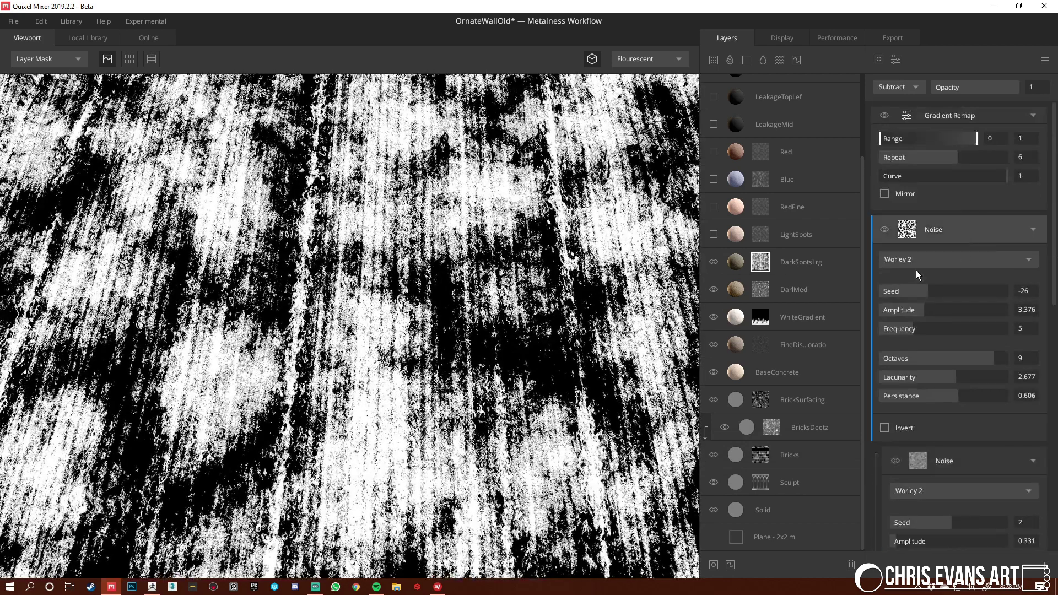
{"action": "left_click", "coordinate": [895, 86]}
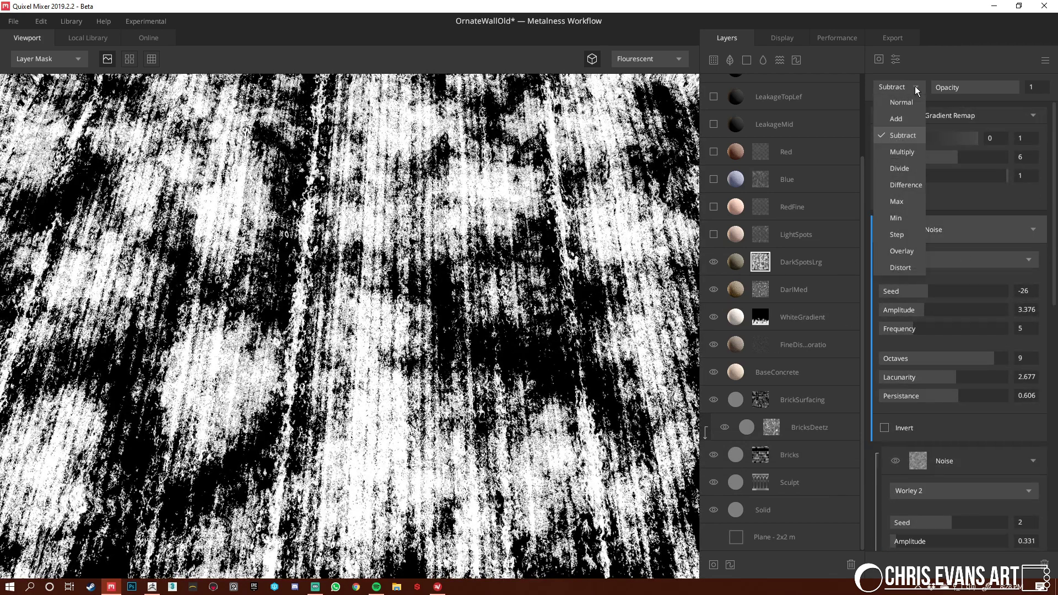
{"action": "left_click", "coordinate": [882, 230]}
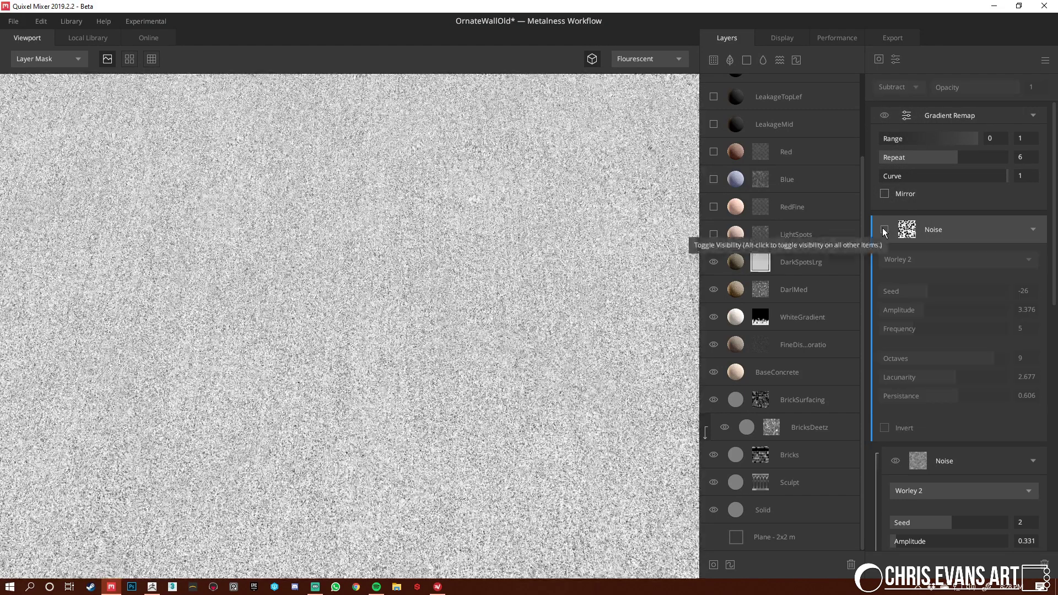
{"action": "scroll", "coordinate": [432, 319], "scroll_direction": "down", "scroll_amount": 3}
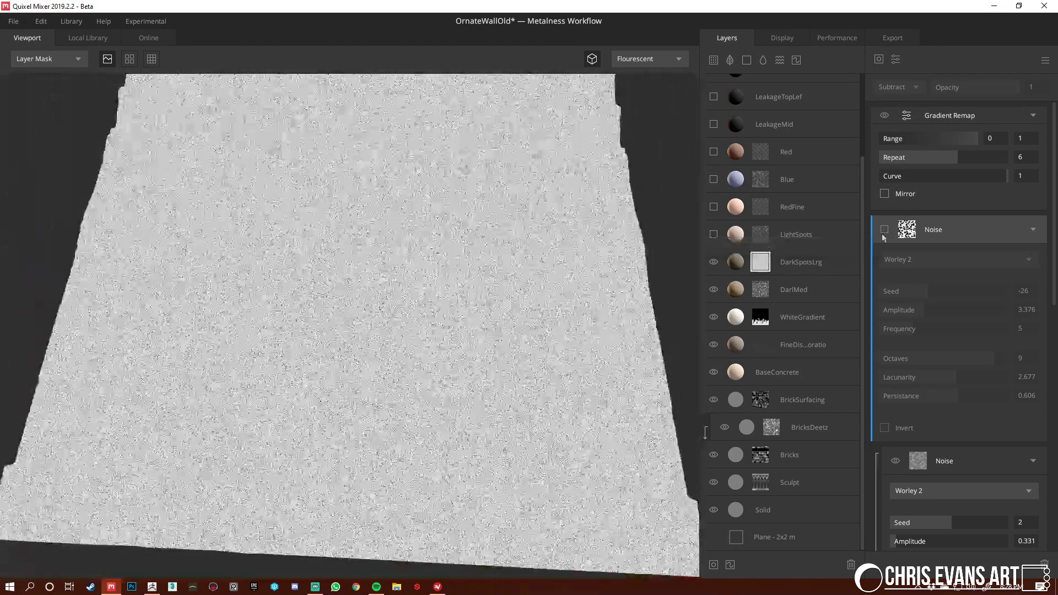
{"action": "left_click", "coordinate": [884, 230]}
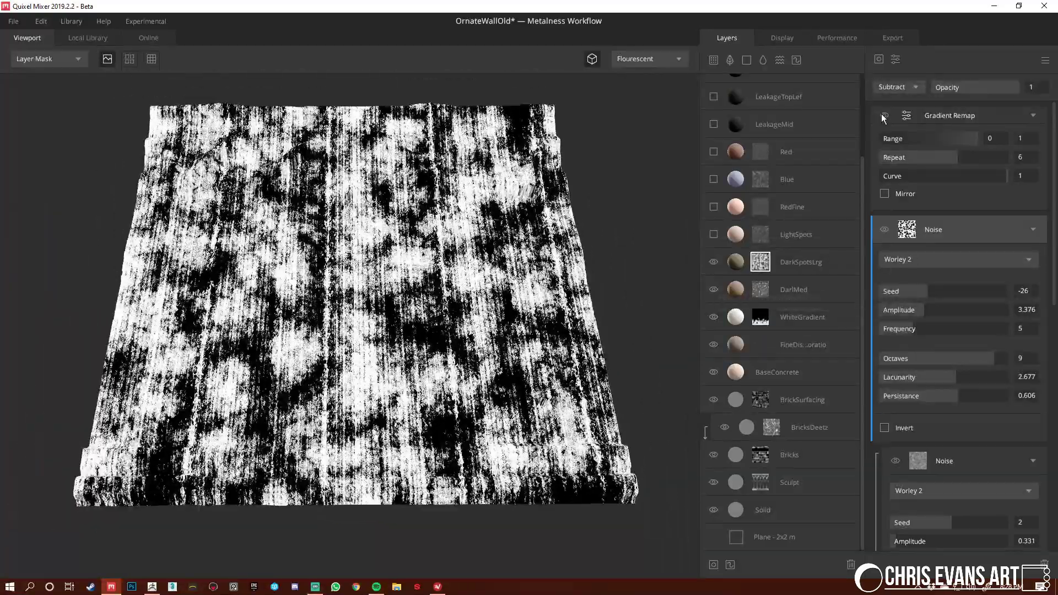
Compare the DarkSpotsLrg layer mask with its Gradient Remap off and on, and return to the PBR view of the whole wall
{"action": "left_click", "coordinate": [883, 115]}
{"action": "scroll", "coordinate": [432, 319], "scroll_direction": "up", "scroll_amount": 4}
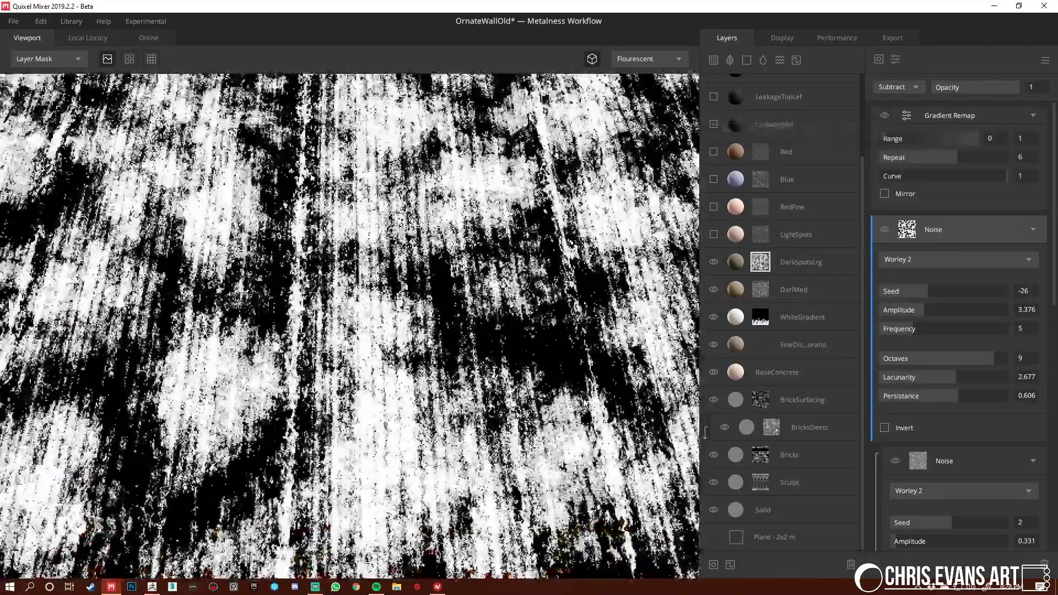
{"action": "left_click", "coordinate": [885, 115]}
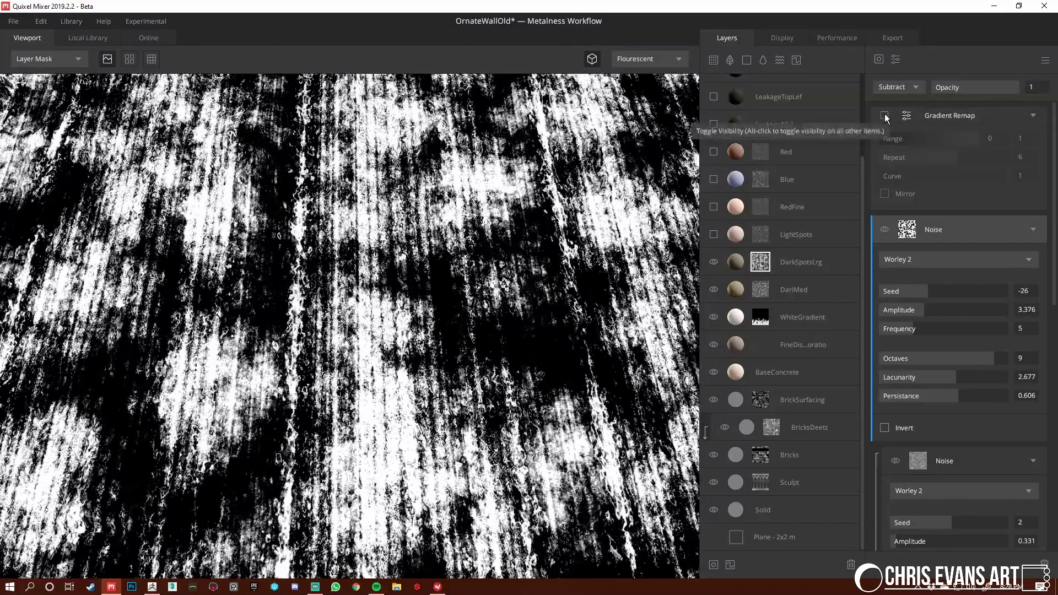
{"action": "left_click", "coordinate": [885, 116]}
{"action": "key", "text": "1"}
{"action": "scroll", "coordinate": [329, 323], "scroll_direction": "down", "scroll_amount": 6}
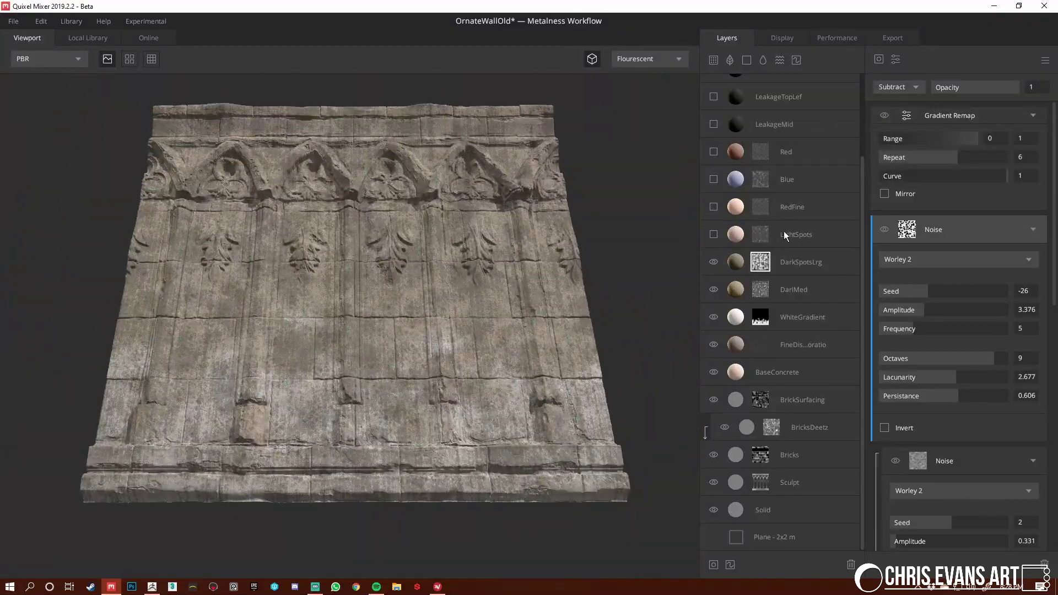
Turn on the LightSpots layer and bring up its mask components
{"action": "left_click", "coordinate": [788, 232]}
{"action": "left_click", "coordinate": [713, 236]}
{"action": "scroll", "coordinate": [438, 326], "scroll_direction": "up", "scroll_amount": 5}
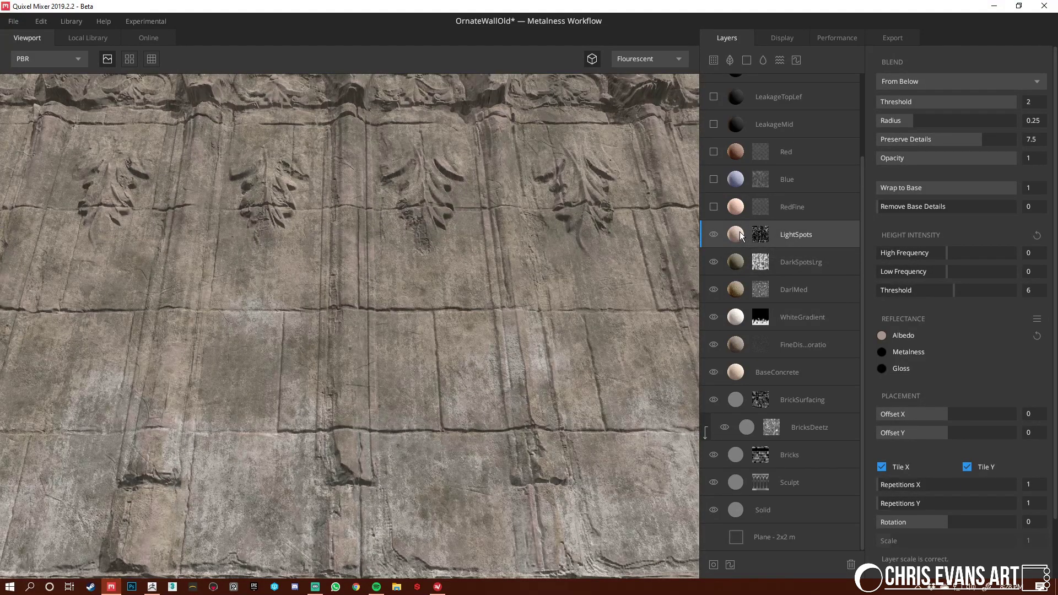
{"action": "left_click", "coordinate": [762, 236]}
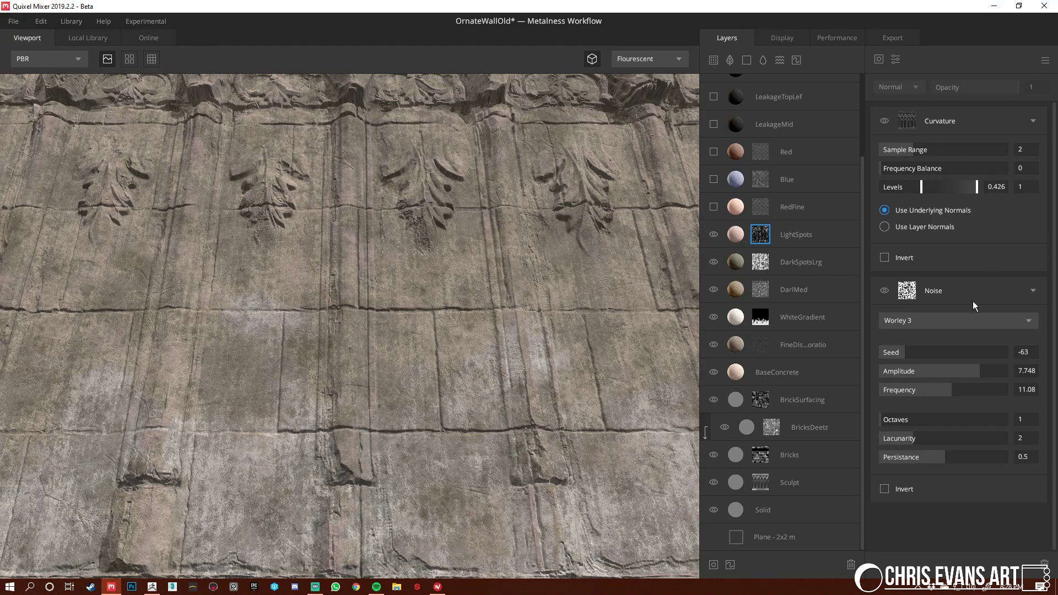
Examine the LightSpots mask's Worley 3 noise, its multiplied Curvature and the combined layer mask, and check the shaded wall
{"action": "left_click", "coordinate": [947, 292]}
{"action": "left_click", "coordinate": [915, 290], "text": "alt"}
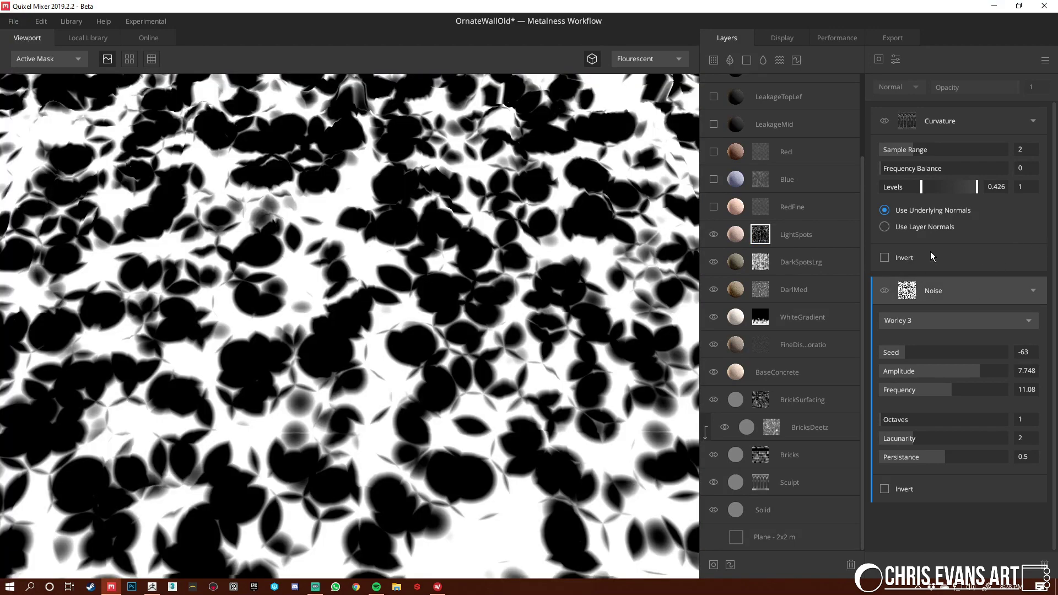
{"action": "left_click", "coordinate": [947, 119]}
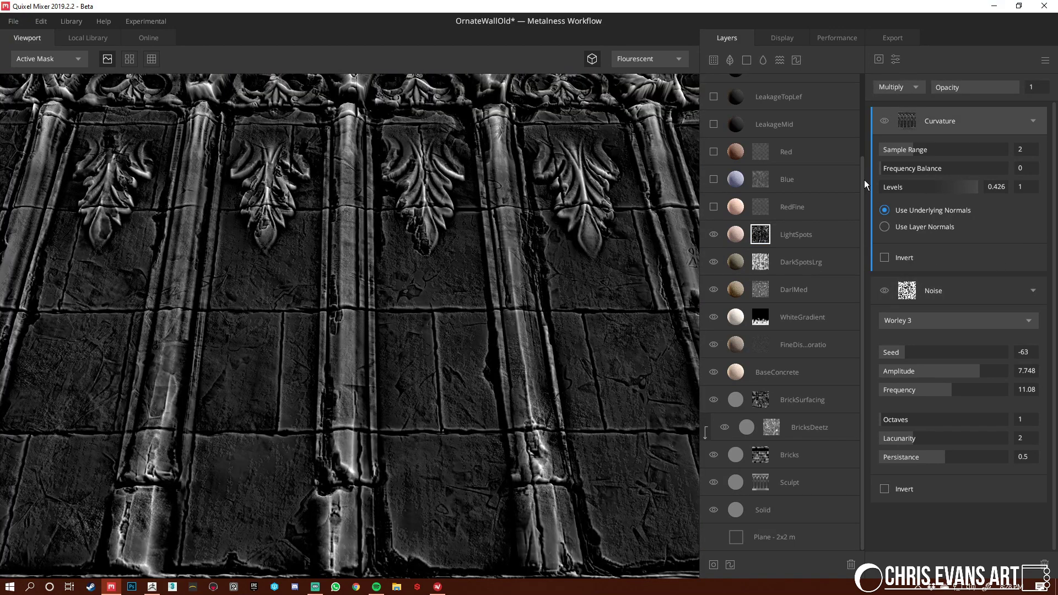
{"action": "key", "text": "m"}
{"action": "scroll", "coordinate": [398, 296], "scroll_direction": "down", "scroll_amount": 5}
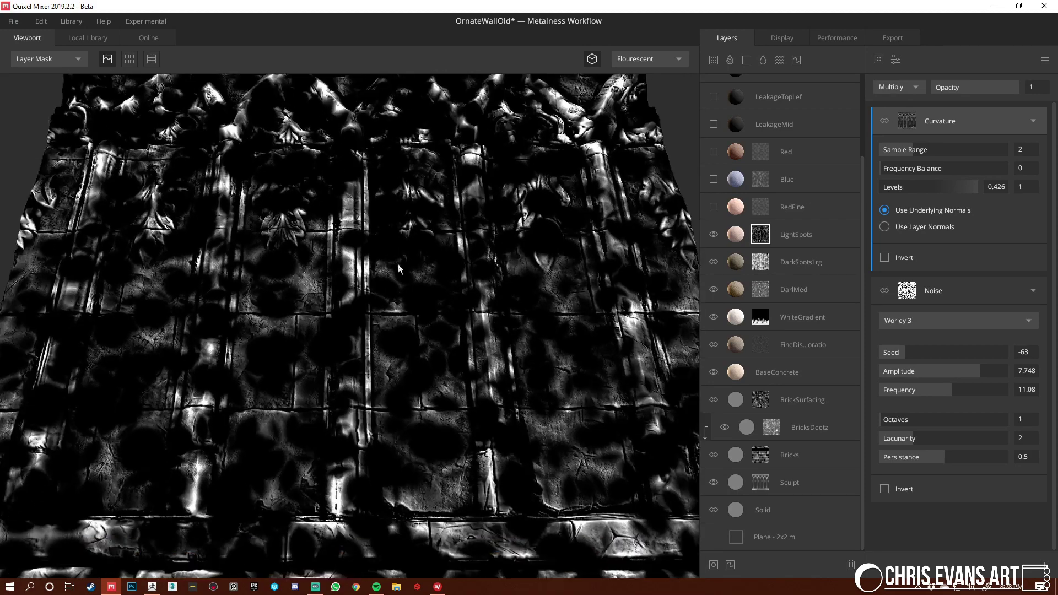
{"action": "key", "text": "m"}
{"action": "scroll", "coordinate": [511, 365], "scroll_direction": "up", "scroll_amount": 6}
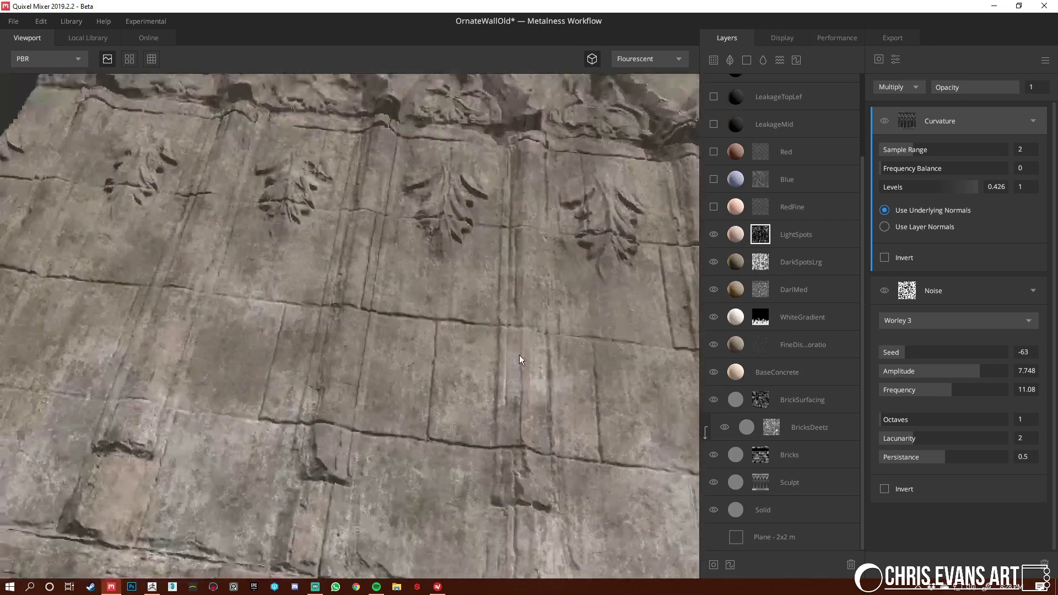
Try a stronger reddish-brown albedo, such as 885E4D, on the LightSpots layer
{"action": "left_click", "coordinate": [740, 232]}
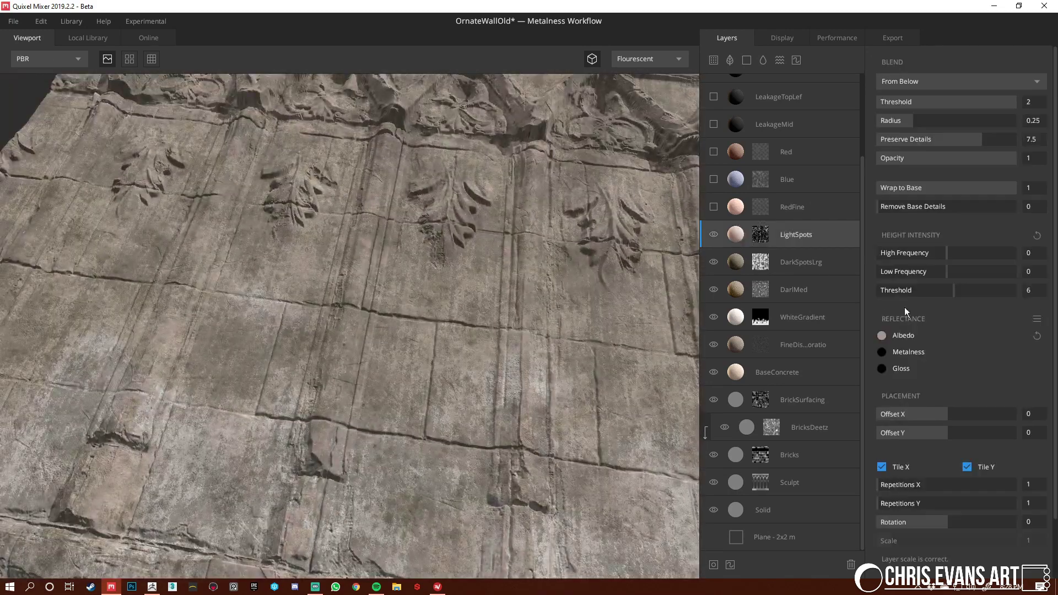
{"action": "left_click", "coordinate": [882, 335]}
{"action": "left_click", "coordinate": [434, 301]}
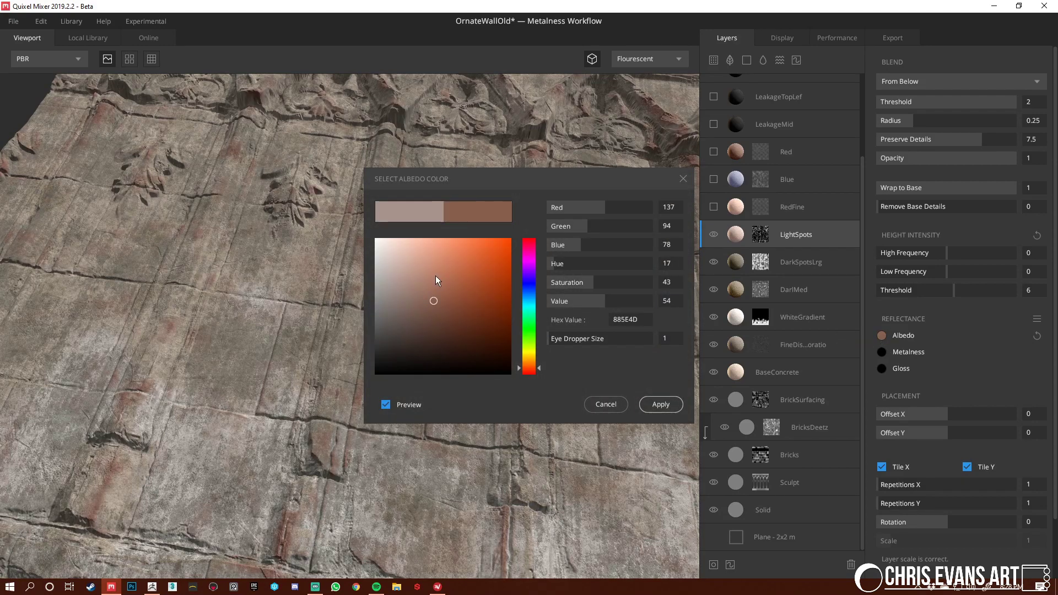
{"action": "left_click", "coordinate": [440, 297]}
{"action": "left_click", "coordinate": [606, 403]}
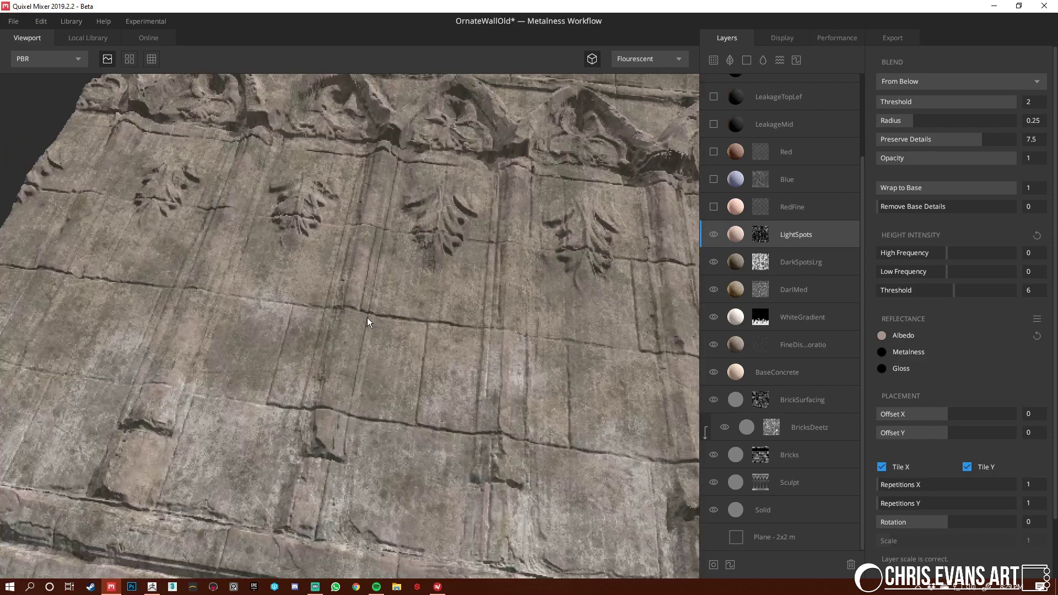
Turn on the RedFine layer, comparing the wall with and without it
{"action": "left_click_drag", "start_coordinate": [367, 318], "coordinate": [395, 346]}
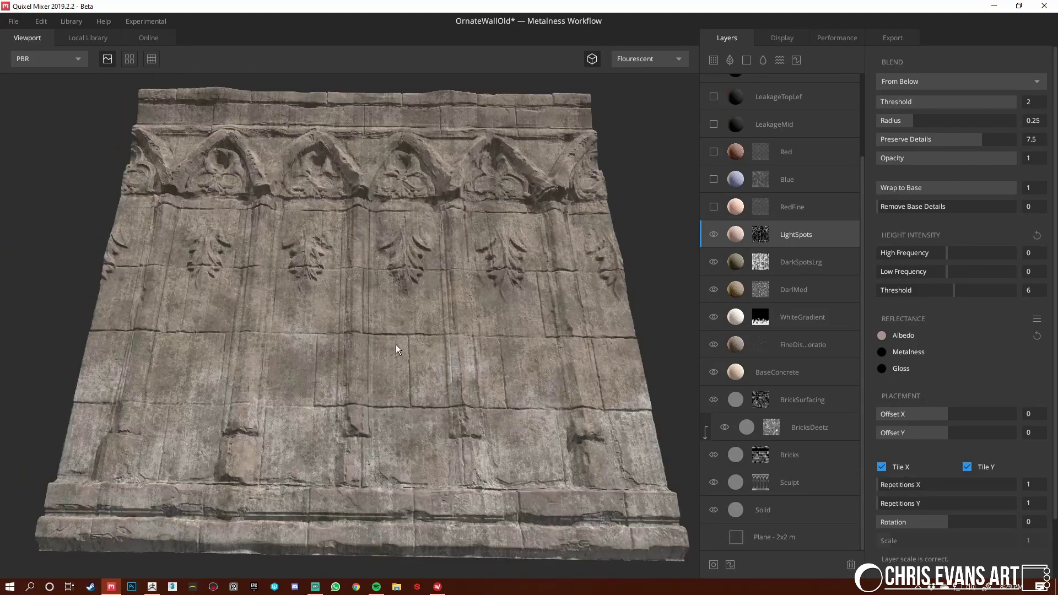
{"action": "left_click", "coordinate": [729, 217]}
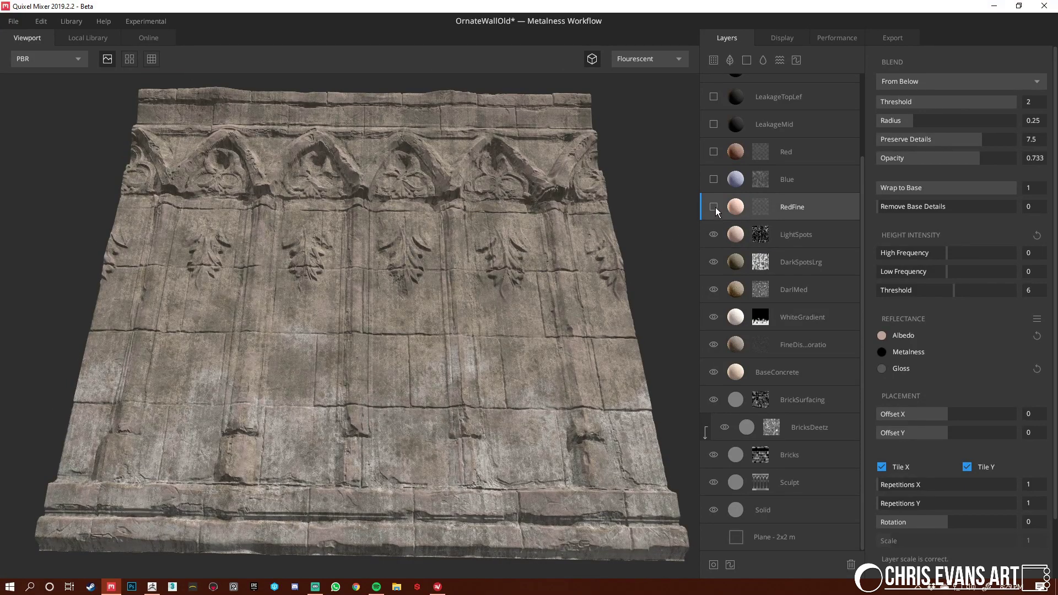
{"action": "left_click", "coordinate": [714, 207]}
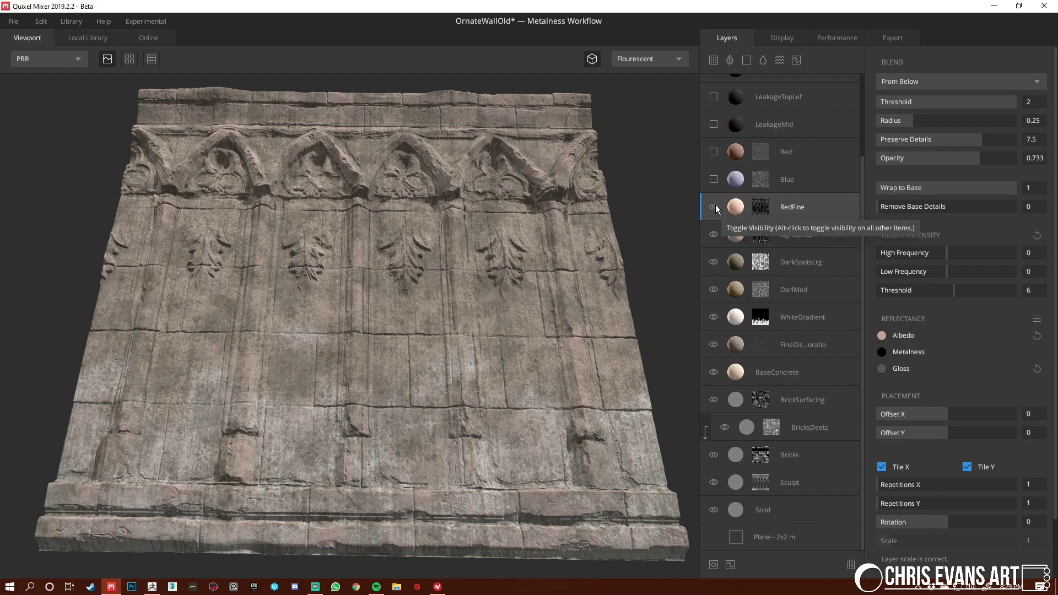
{"action": "left_click", "coordinate": [714, 207]}
{"action": "left_click", "coordinate": [714, 207]}
{"action": "middle_click_drag", "start_coordinate": [486, 488], "coordinate": [485, 449]}
{"action": "scroll", "coordinate": [485, 448], "scroll_direction": "up", "scroll_amount": 3}
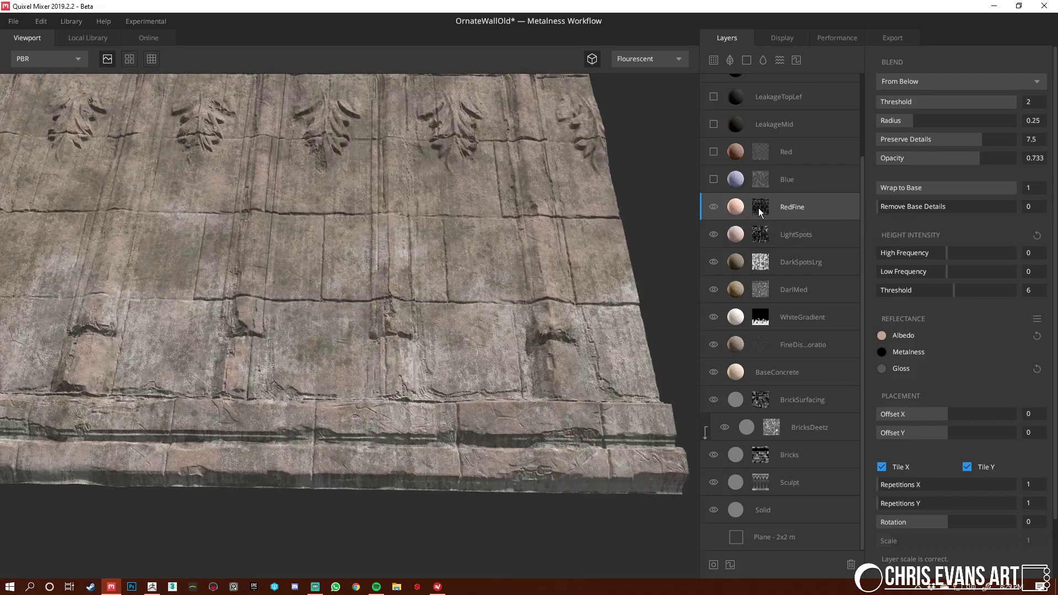
Bring up the RedFine mask's components and examine its Worley 3 noise alone across the whole wall
{"action": "left_click", "coordinate": [760, 207]}
{"action": "scroll", "coordinate": [898, 253], "scroll_direction": "down", "scroll_amount": 3}
{"action": "scroll", "coordinate": [897, 254], "scroll_direction": "down", "scroll_amount": 5}
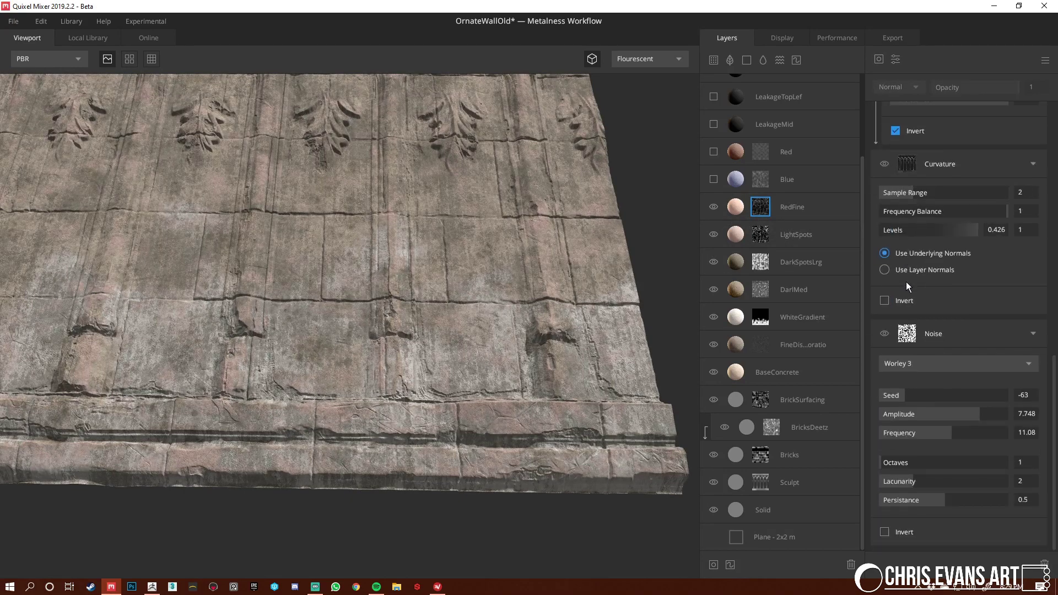
{"action": "left_click", "coordinate": [984, 332]}
{"action": "key", "text": "m"}
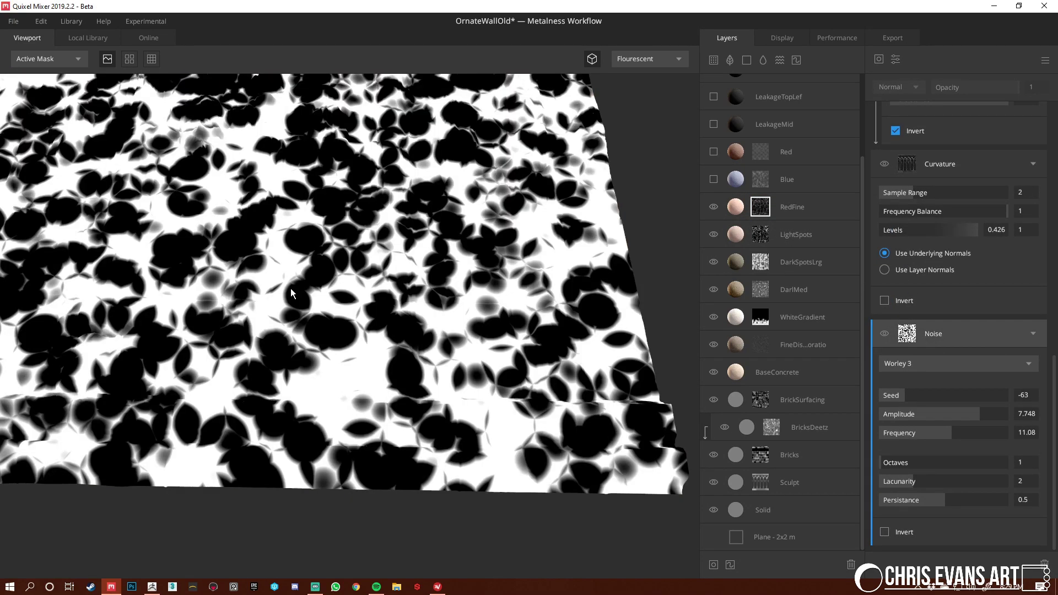
{"action": "scroll", "coordinate": [403, 257], "scroll_direction": "down", "scroll_amount": 2}
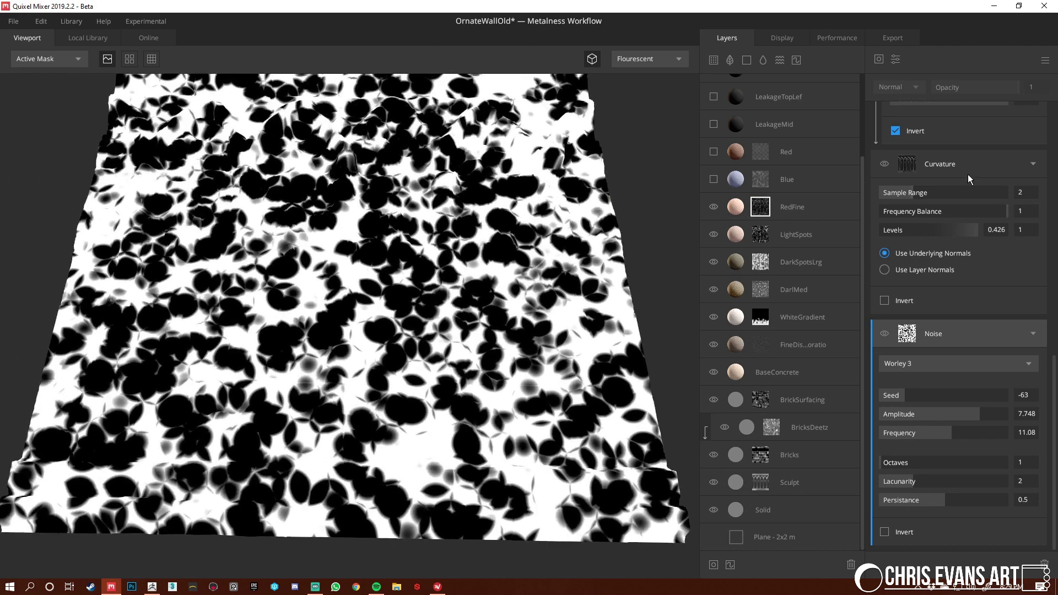
Examine the RedFine mask's Curvature and inverted Worley 2 noise individually, and view the combined layer mask
{"action": "left_click", "coordinate": [962, 172]}
{"action": "left_click_drag", "start_coordinate": [662, 202], "coordinate": [695, 259]}
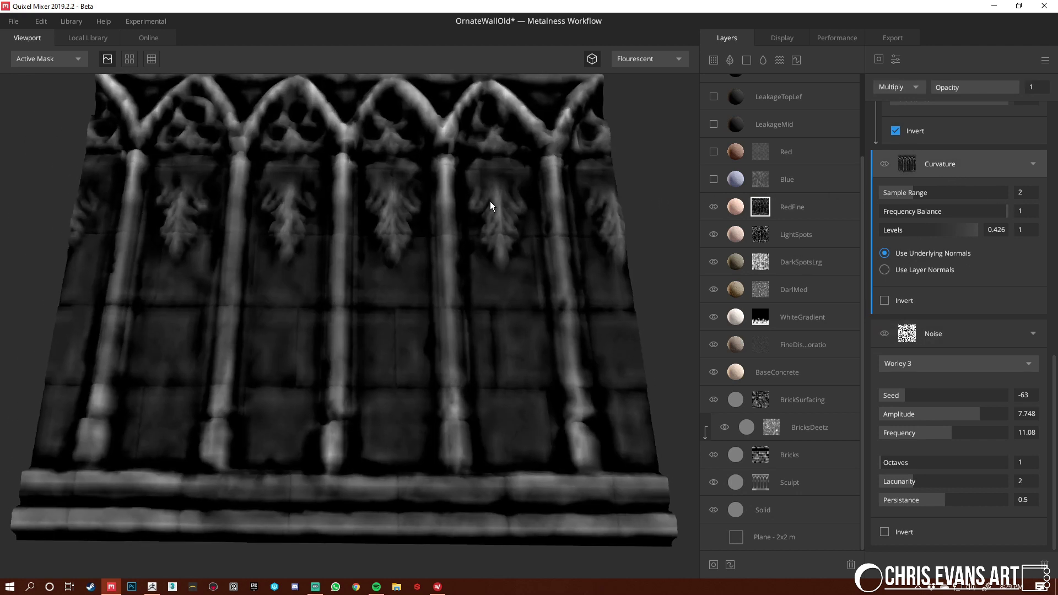
{"action": "left_click_drag", "start_coordinate": [491, 202], "coordinate": [493, 239]}
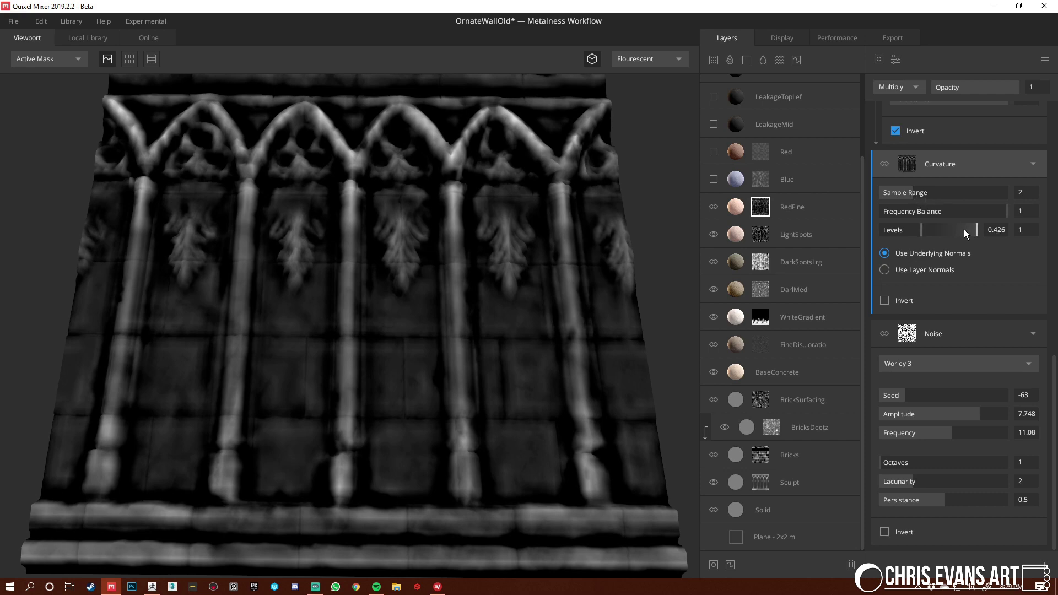
{"action": "scroll", "coordinate": [937, 231], "scroll_direction": "up", "scroll_amount": 5}
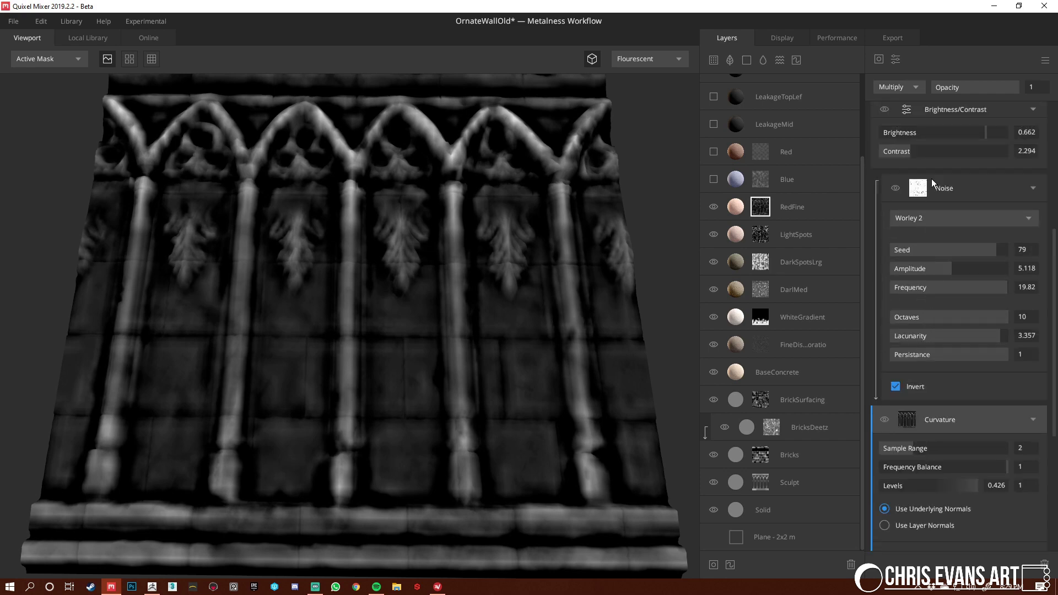
{"action": "left_click", "coordinate": [971, 188]}
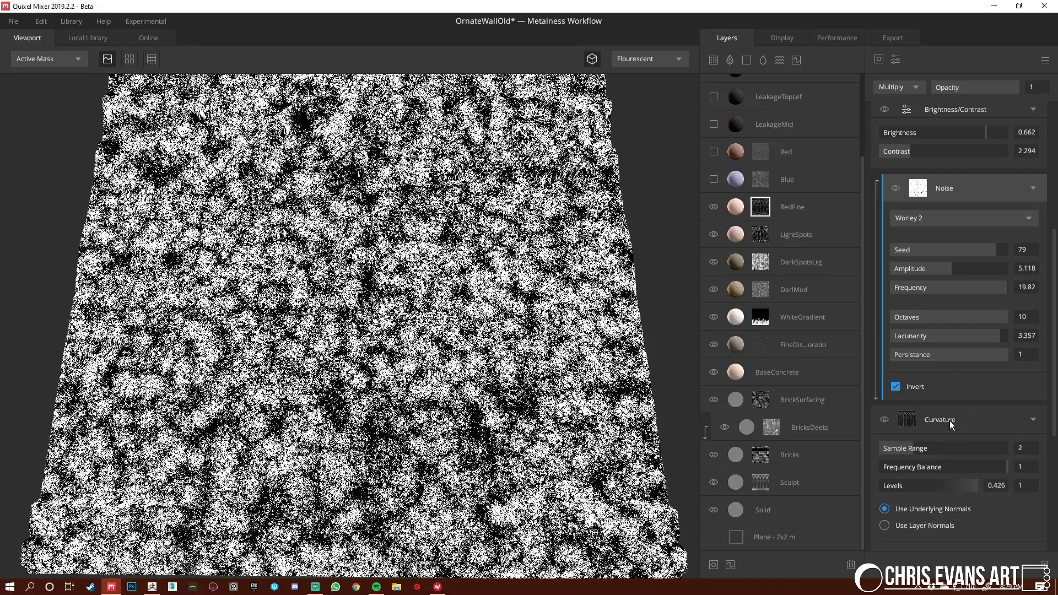
{"action": "key", "text": "m"}
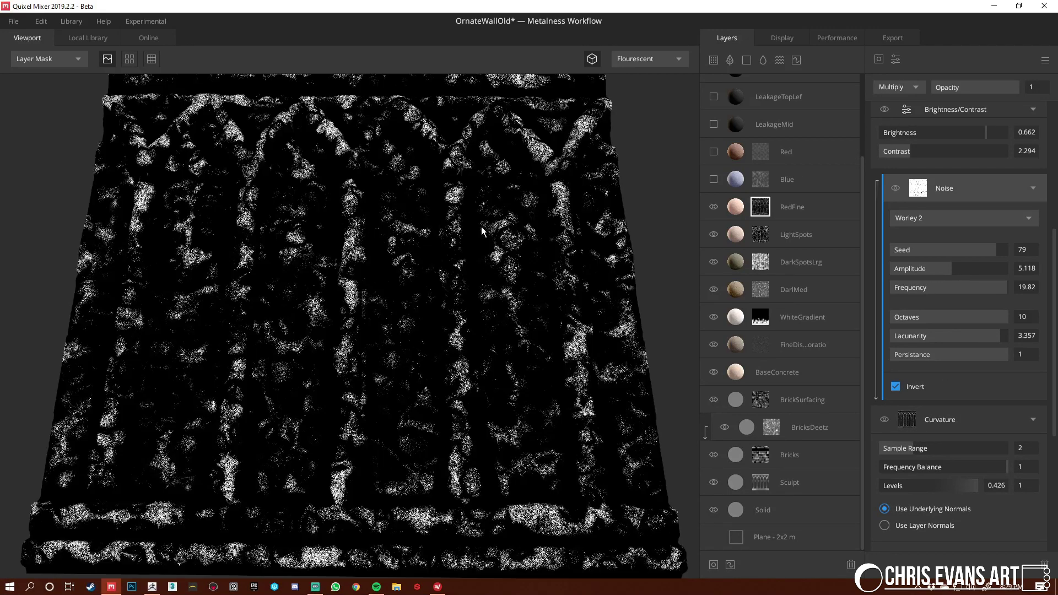
Set the brightness of the RedFine mask's Brightness/Contrast adjustment to 0.255
{"action": "left_click_drag", "start_coordinate": [478, 326], "coordinate": [493, 307], "text": "alt"}
{"action": "scroll", "coordinate": [961, 223], "scroll_direction": "up", "scroll_amount": 1}
{"action": "scroll", "coordinate": [961, 222], "scroll_direction": "up", "scroll_amount": 4}
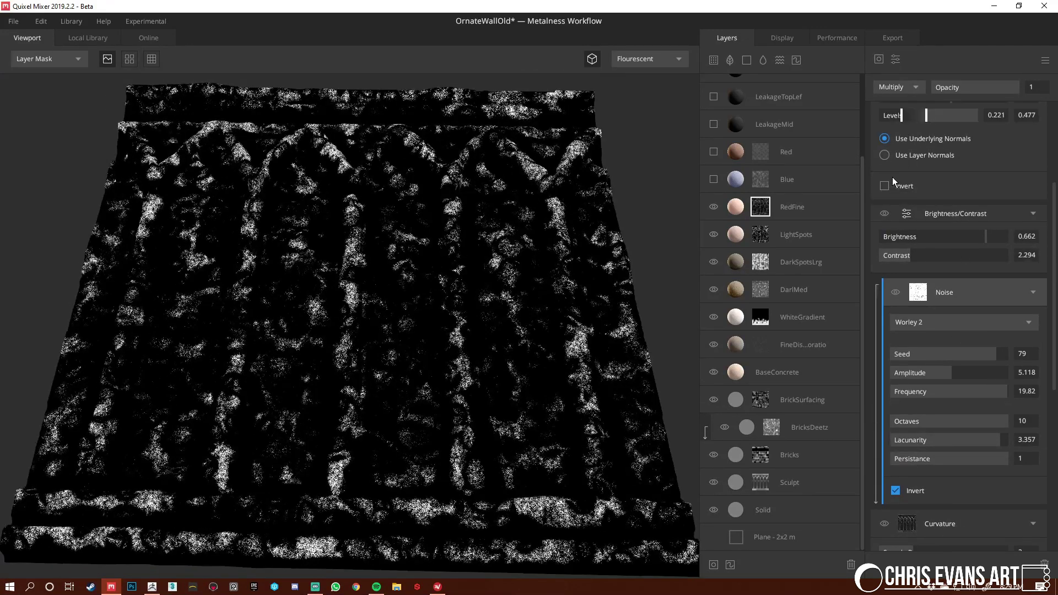
{"action": "left_click", "coordinate": [971, 350]}
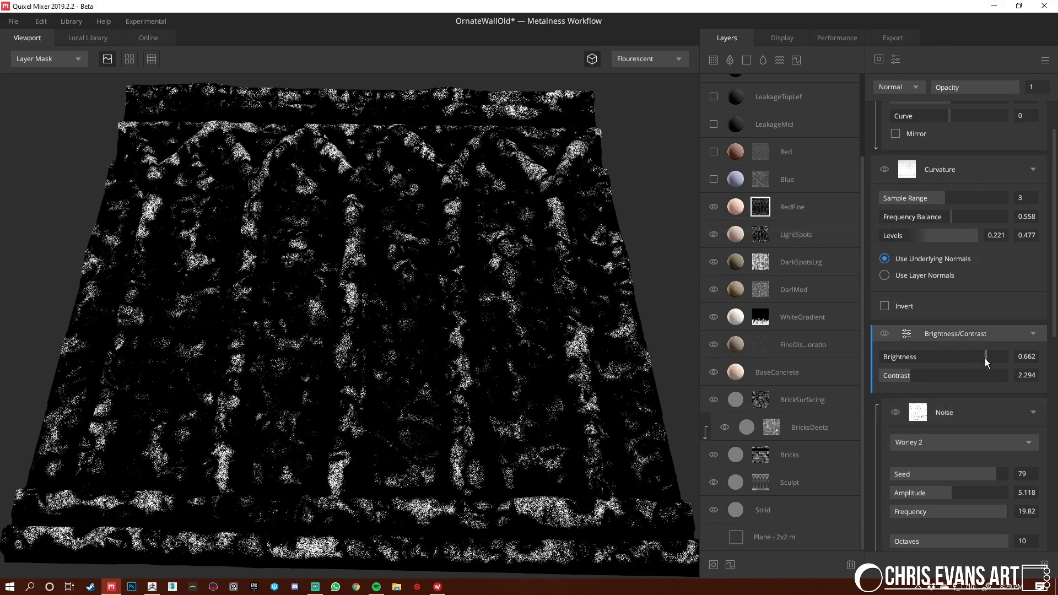
{"action": "mouse_move", "coordinate": [980, 355]}
{"action": "left_mouse_down"}
{"action": "mouse_move", "coordinate": [938, 356]}
{"action": "mouse_move", "coordinate": [983, 361]}
{"action": "mouse_move", "coordinate": [959, 358]}
{"action": "left_mouse_up"}
Isolate the RedFine mask's subtracting Curvature component and examine it across the wall
{"action": "scroll", "coordinate": [938, 336], "scroll_direction": "up", "scroll_amount": 1}
{"action": "left_click", "coordinate": [953, 215]}
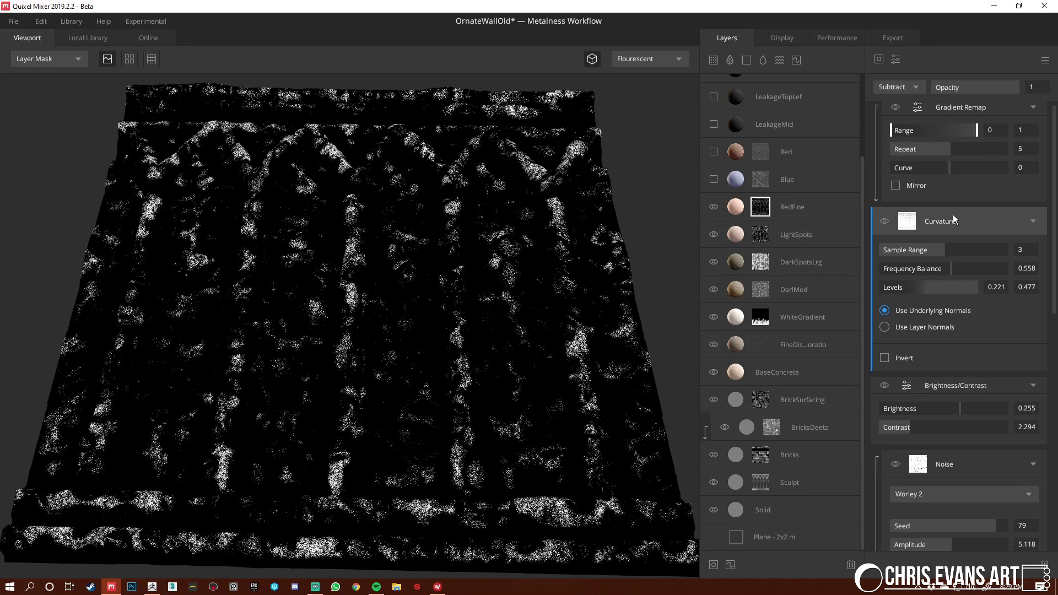
{"action": "left_click", "coordinate": [927, 290]}
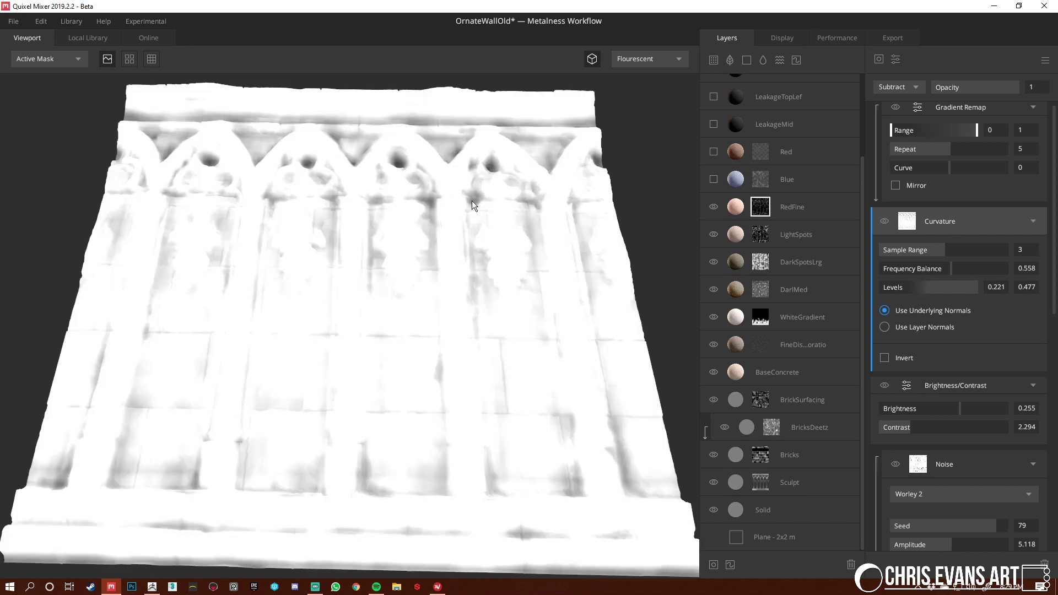
{"action": "left_click_drag", "start_coordinate": [483, 247], "coordinate": [493, 161]}
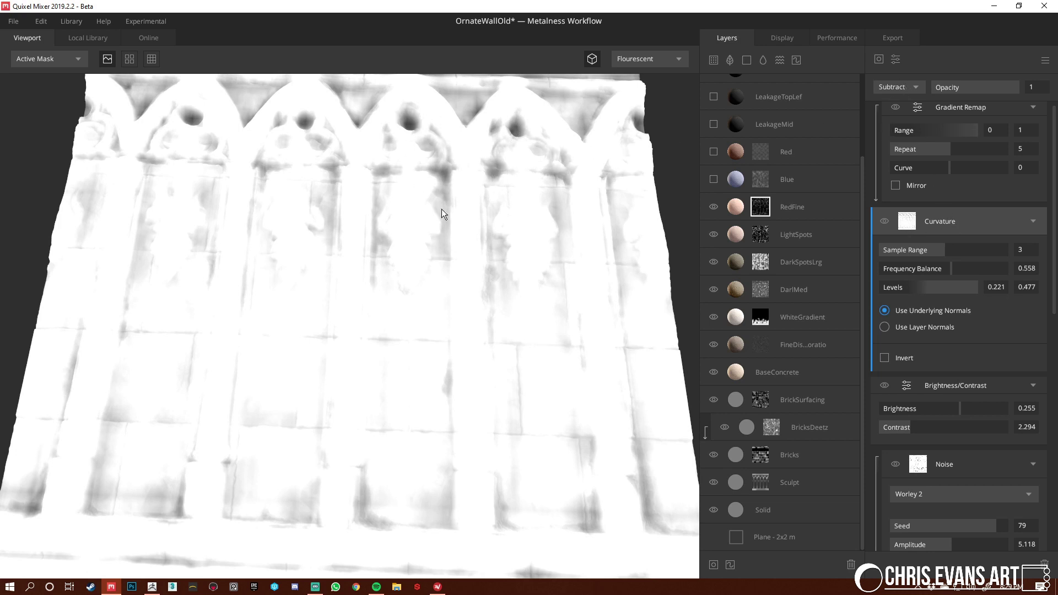
Compare the wall's material and close-up albedo with and without the RedFine mask's subtracting Curvature, leaving the component enabled
{"action": "key", "text": "m"}
{"action": "left_click", "coordinate": [885, 221]}
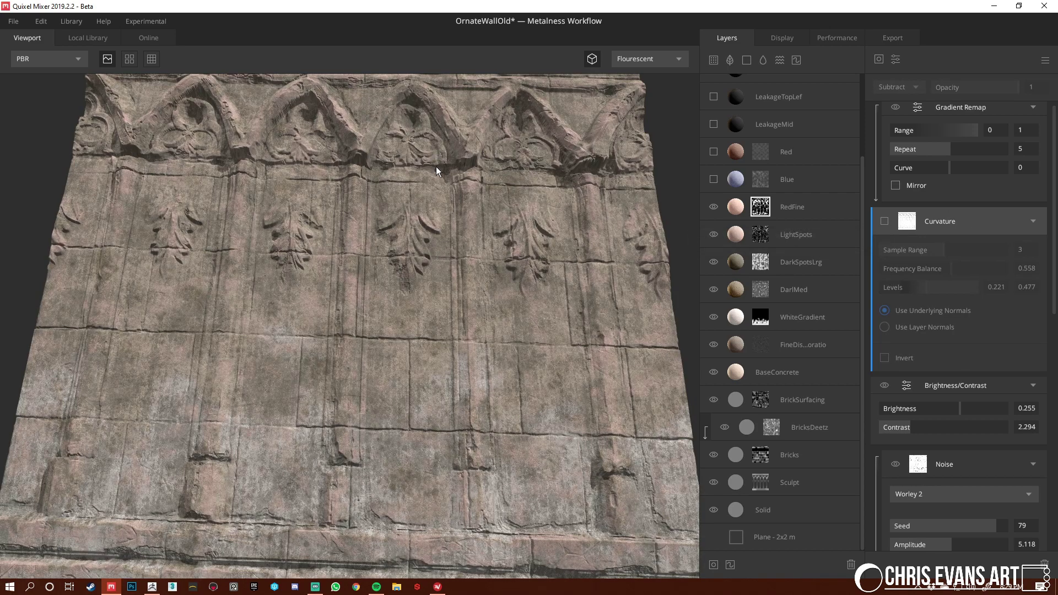
{"action": "key", "text": "2"}
{"action": "scroll", "coordinate": [377, 249], "scroll_direction": "up", "scroll_amount": 3}
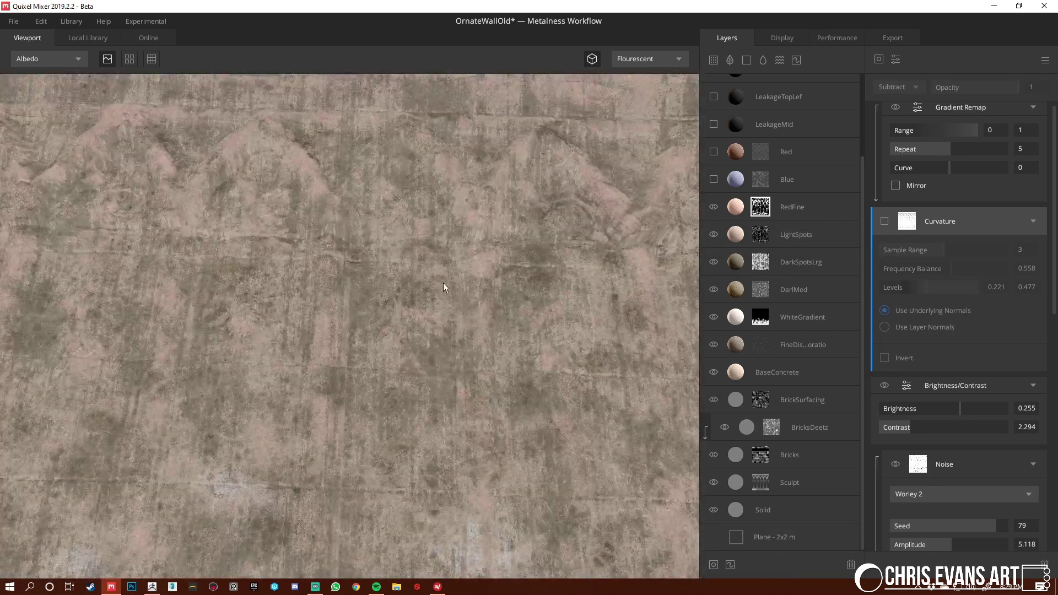
{"action": "left_click", "coordinate": [884, 221]}
{"action": "left_click", "coordinate": [885, 221]}
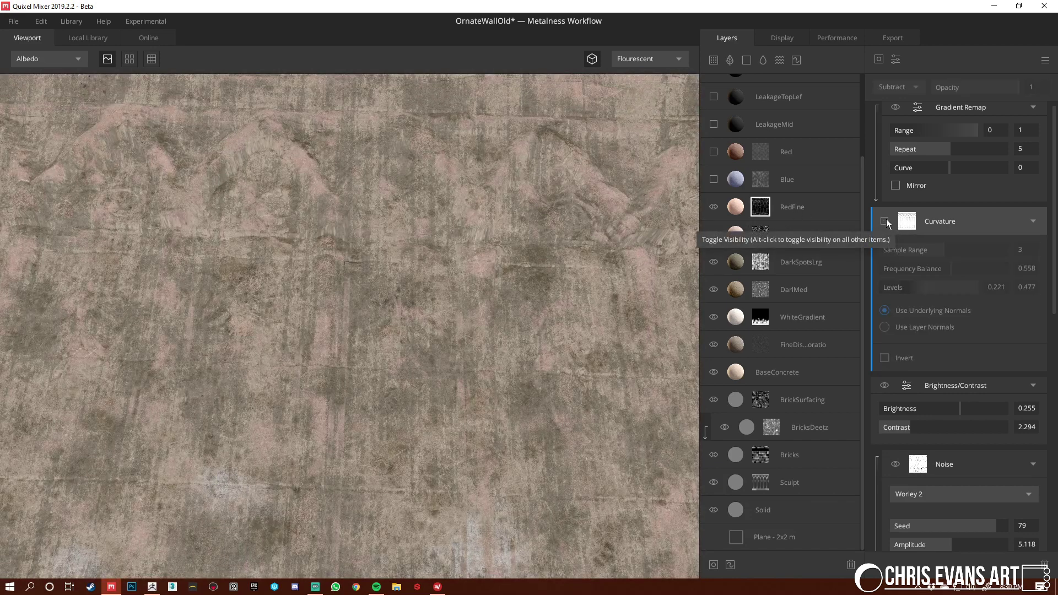
{"action": "left_click", "coordinate": [885, 221]}
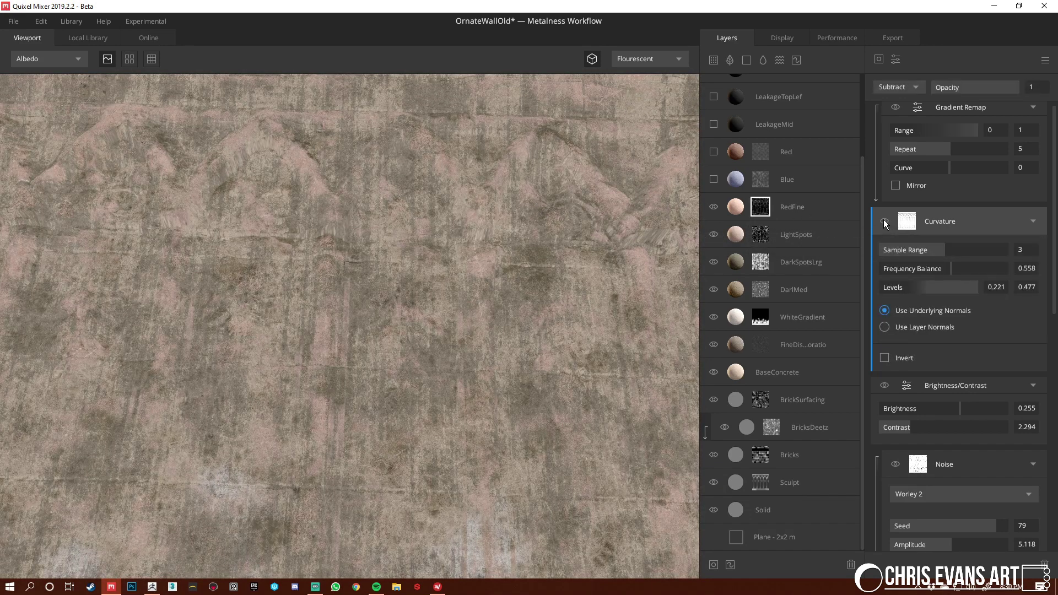
Set the RedFine mask's Gradient Remap repeat to 3 and check the shaded wall
{"action": "left_click", "coordinate": [965, 114]}
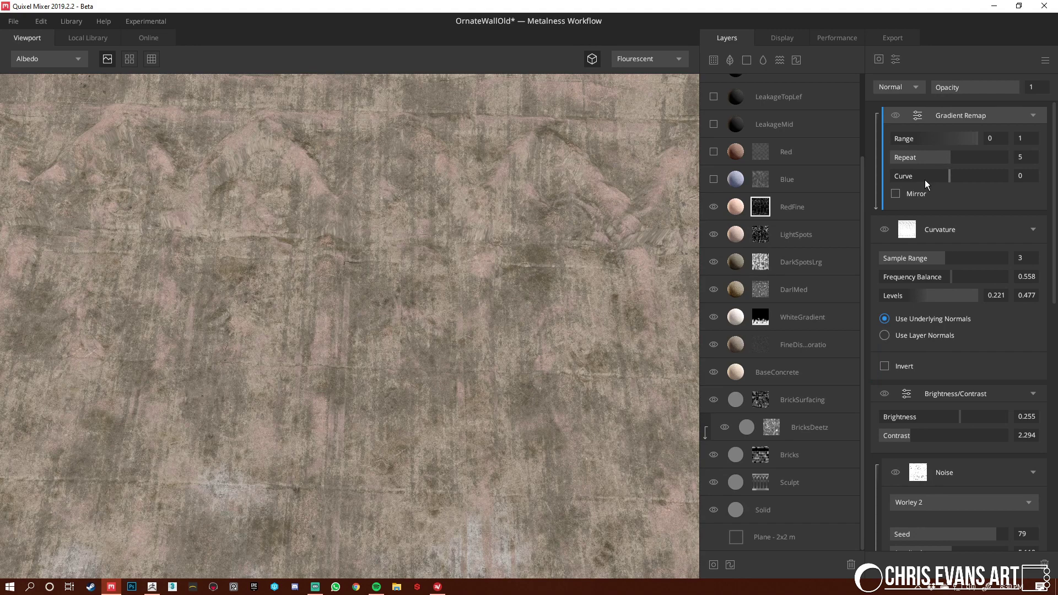
{"action": "key", "text": "m"}
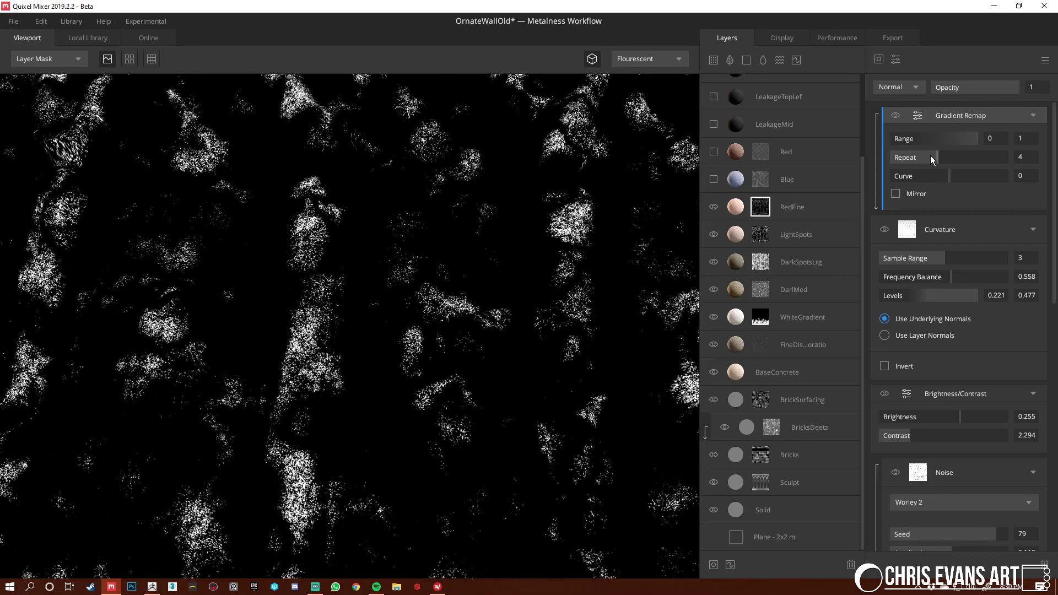
{"action": "mouse_move", "coordinate": [931, 157]}
{"action": "left_mouse_down"}
{"action": "mouse_move", "coordinate": [899, 158]}
{"action": "mouse_move", "coordinate": [943, 159]}
{"action": "mouse_move", "coordinate": [903, 158]}
{"action": "mouse_move", "coordinate": [920, 157]}
{"action": "left_mouse_up"}
{"action": "key", "text": "m"}
{"action": "key", "text": "m"}
{"action": "left_click_drag", "start_coordinate": [585, 223], "coordinate": [352, 271]}
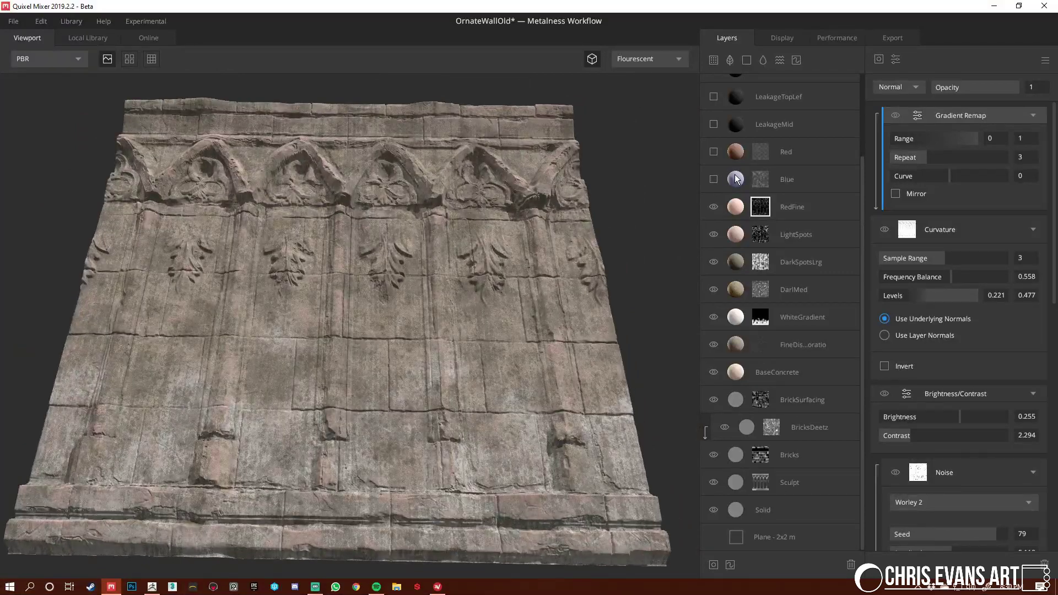
Turn on the Blue layer and bring up its mask's components
{"action": "left_click", "coordinate": [715, 177]}
{"action": "left_click", "coordinate": [715, 178]}
{"action": "mouse_move", "coordinate": [410, 384]}
{"action": "left_mouse_down"}
{"action": "mouse_move", "coordinate": [418, 401]}
{"action": "mouse_move", "coordinate": [405, 364]}
{"action": "left_mouse_up"}
{"action": "left_click", "coordinate": [759, 178]}
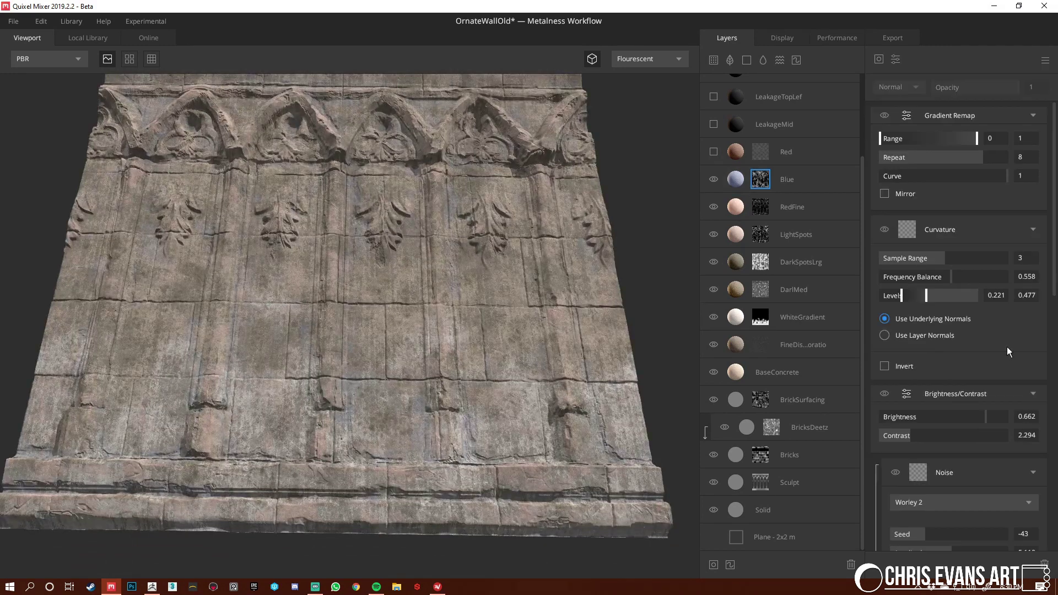
{"action": "scroll", "coordinate": [984, 355], "scroll_direction": "down", "scroll_amount": 8}
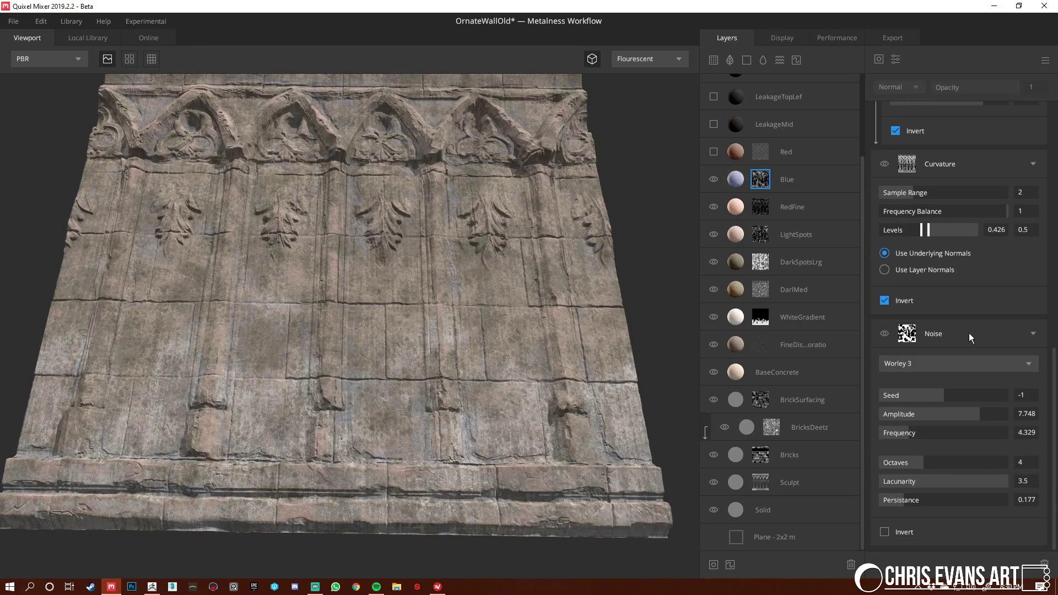
Isolate the Blue mask's Worley 3 noise and set its amplitude to 7.402
{"action": "left_click", "coordinate": [969, 333]}
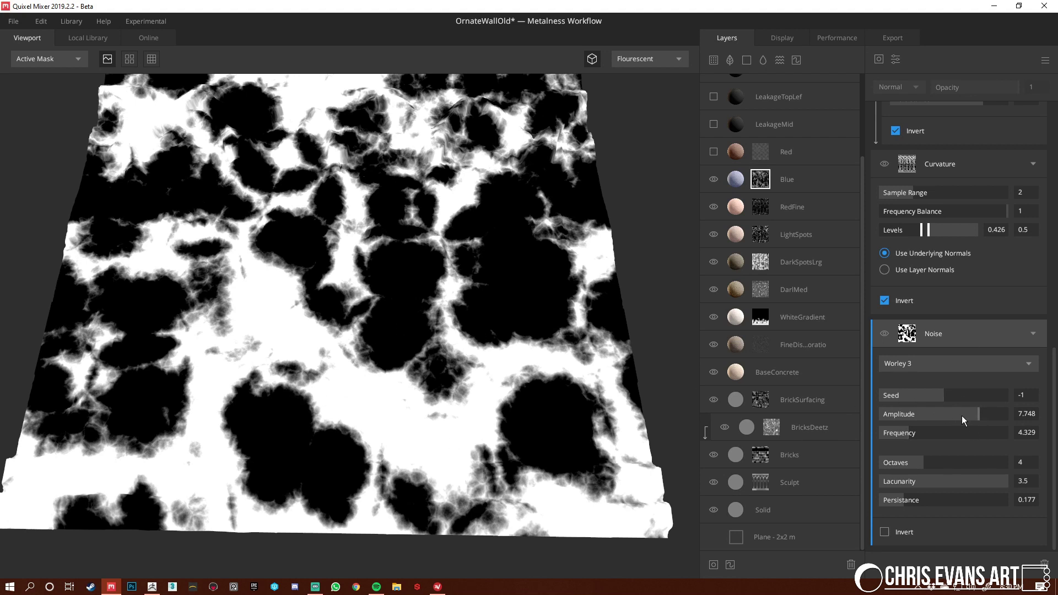
{"action": "left_click_drag", "start_coordinate": [973, 414], "coordinate": [887, 411]}
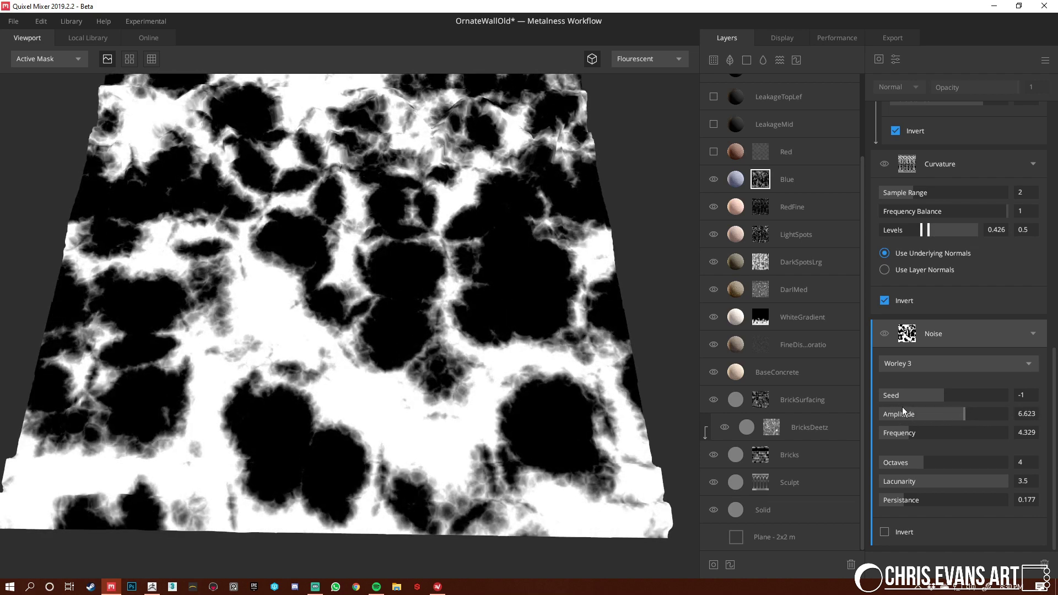
{"action": "key", "text": "ctrl+z"}
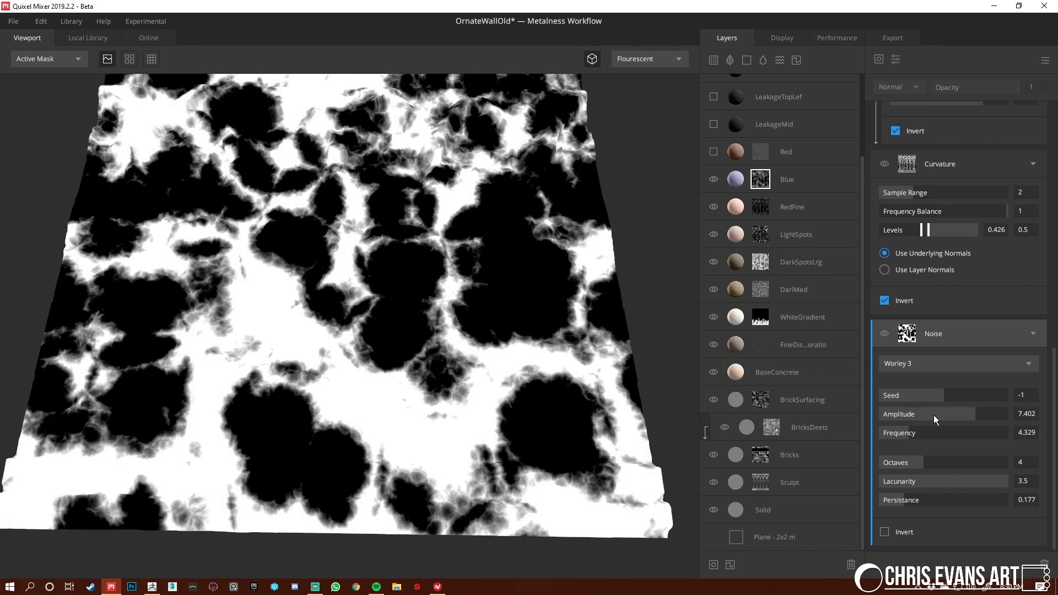
Examine the Blue mask's multiplied Curvature alone, comparing it with and without inversion and leaving it inverted
{"action": "scroll", "coordinate": [956, 333], "scroll_direction": "up", "scroll_amount": 4}
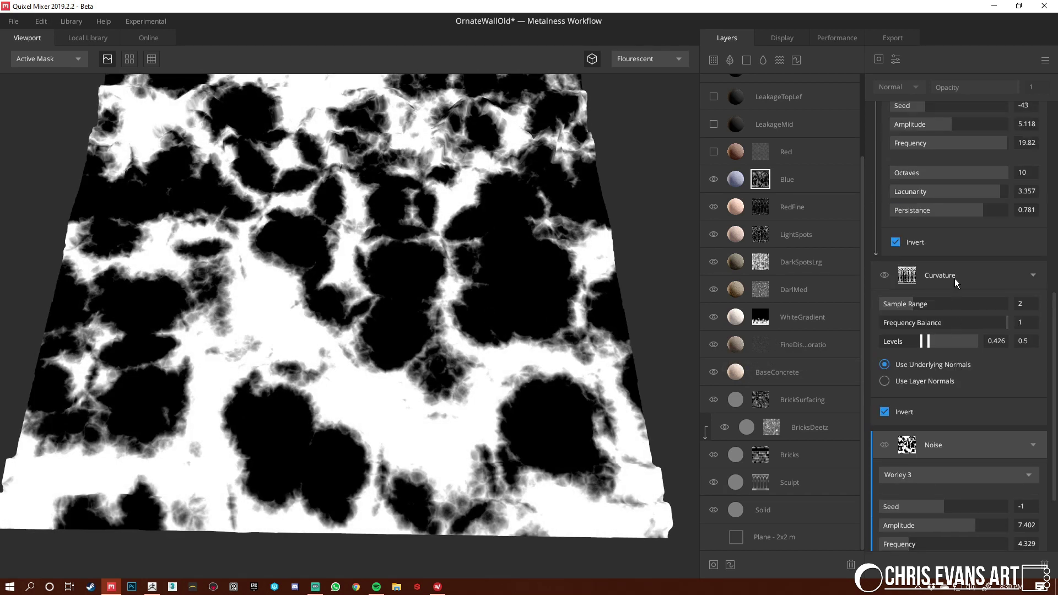
{"action": "left_click", "coordinate": [955, 276]}
{"action": "left_click_drag", "start_coordinate": [364, 298], "coordinate": [468, 286]}
{"action": "left_click_drag", "start_coordinate": [309, 237], "coordinate": [547, 312]}
{"action": "left_click", "coordinate": [884, 412]}
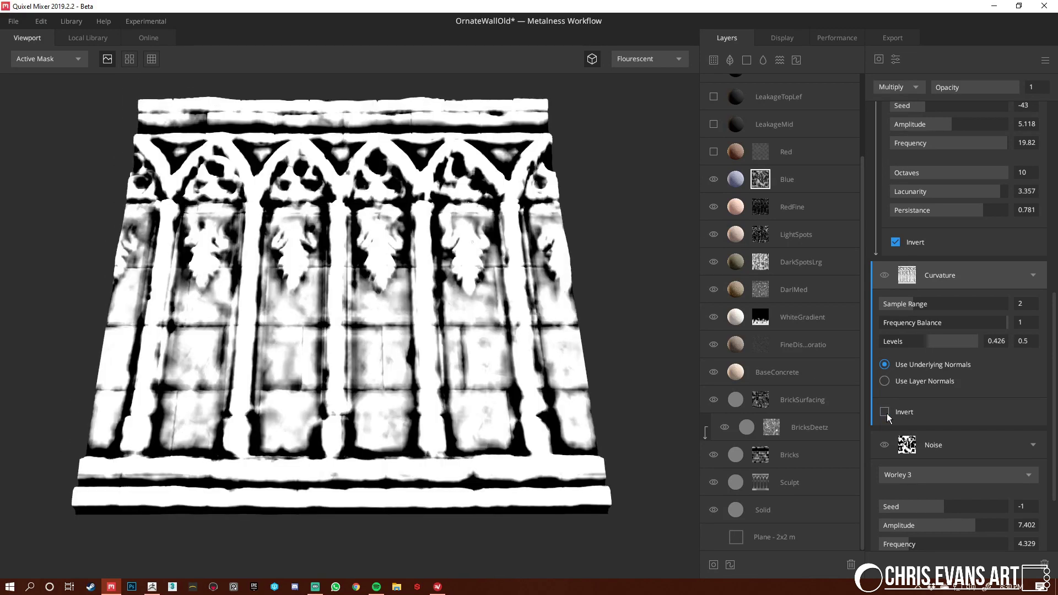
{"action": "left_click", "coordinate": [884, 411]}
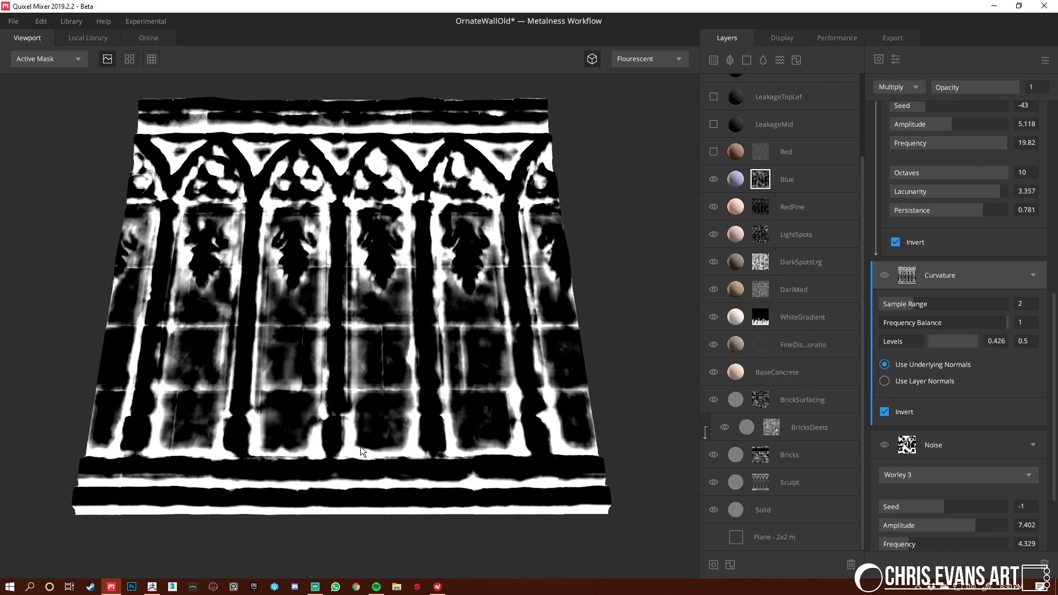
{"action": "left_click", "coordinate": [884, 412]}
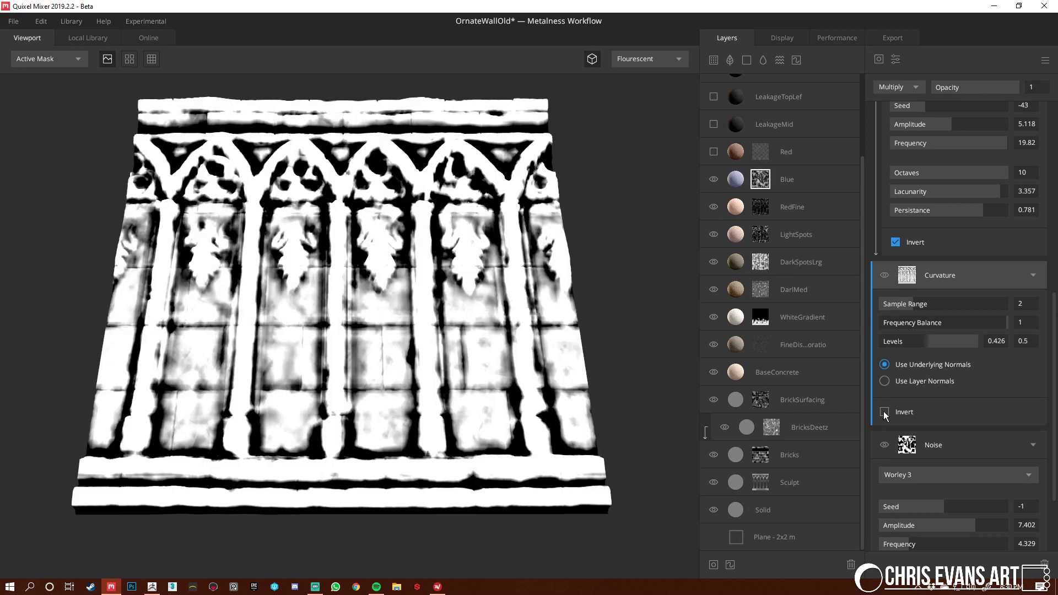
{"action": "left_click", "coordinate": [884, 412]}
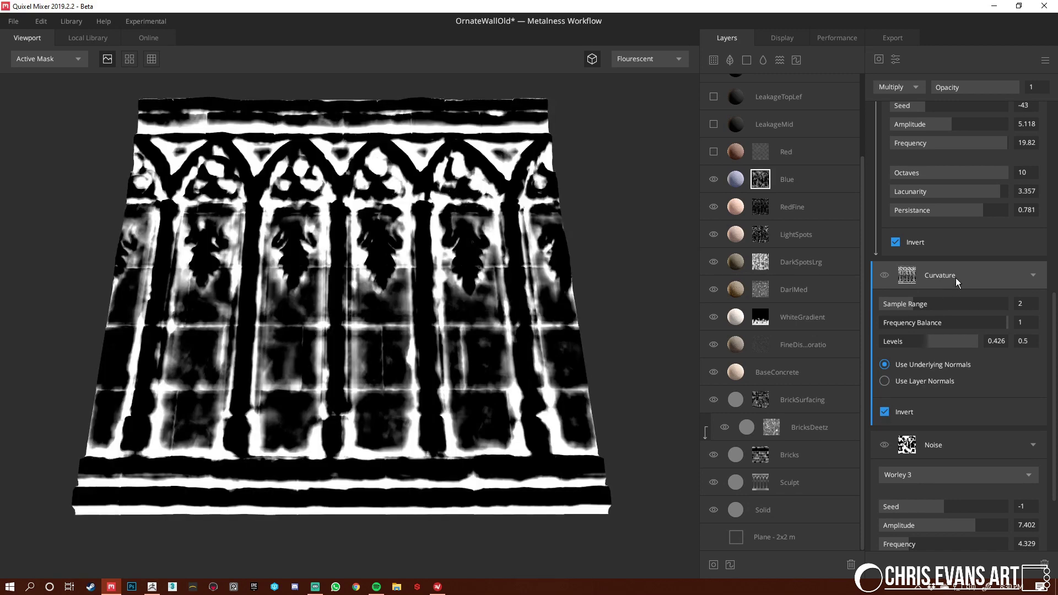
Examine the Blue mask's Worley 3 noise, inverted Curvature and Worley 2 noise individually, and view the combined layer mask
{"action": "left_click", "coordinate": [943, 428]}
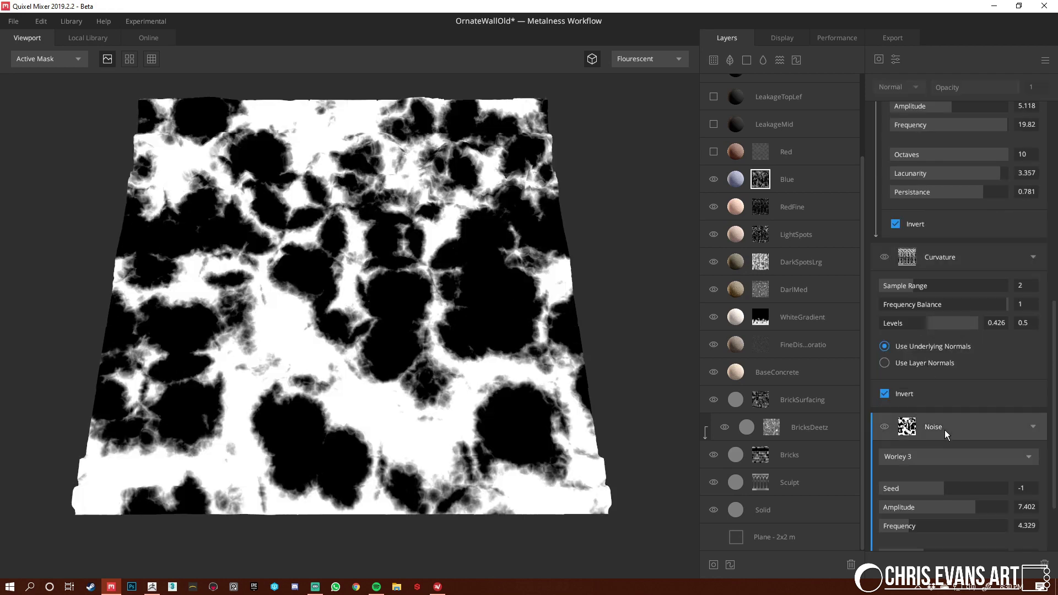
{"action": "left_click", "coordinate": [927, 276]}
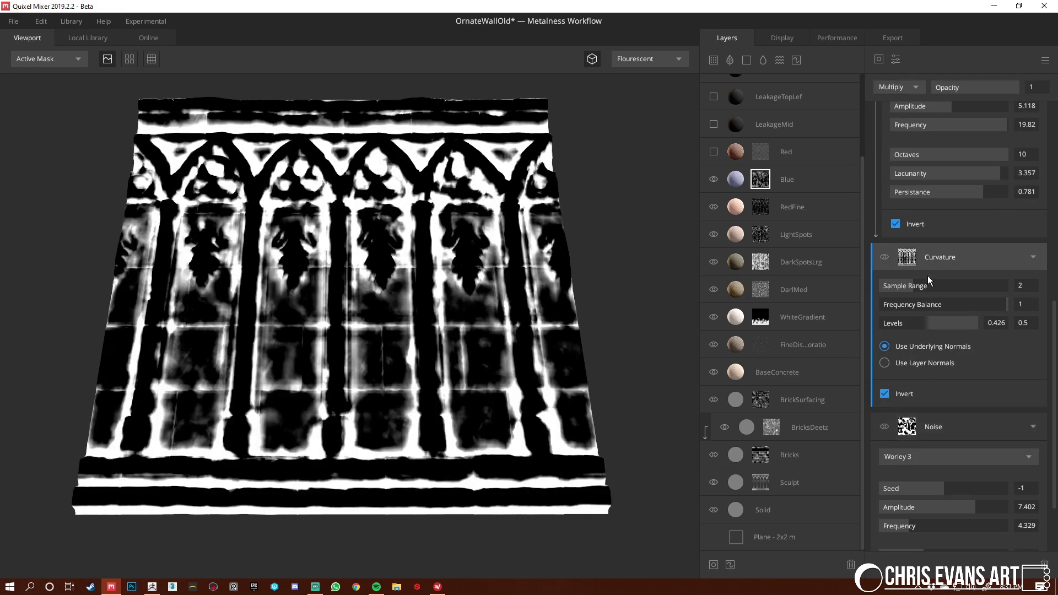
{"action": "scroll", "coordinate": [918, 270], "scroll_direction": "up", "scroll_amount": 3}
{"action": "left_click", "coordinate": [947, 159]}
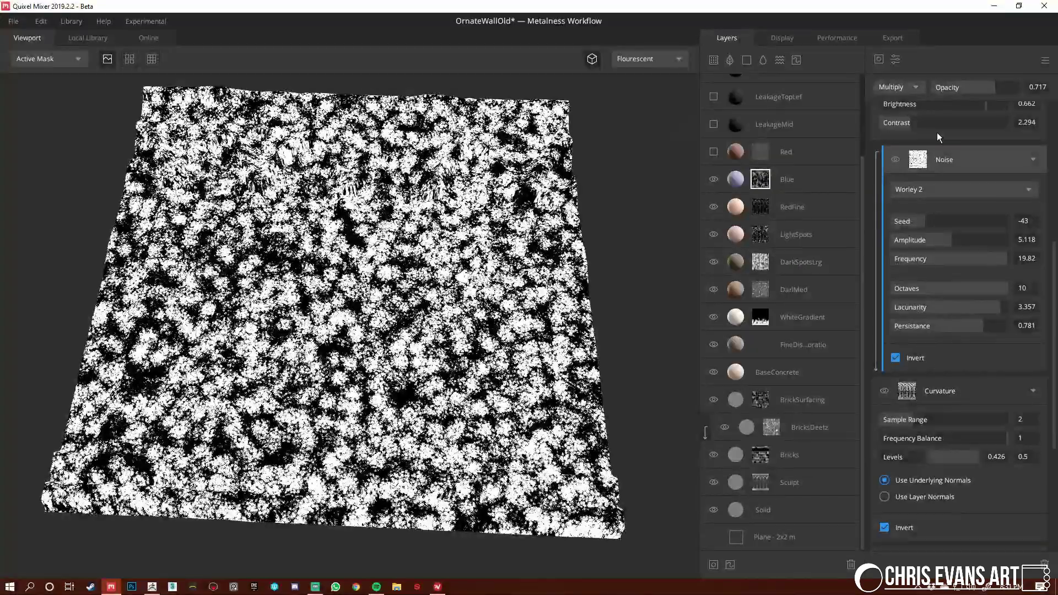
{"action": "left_click", "coordinate": [918, 401]}
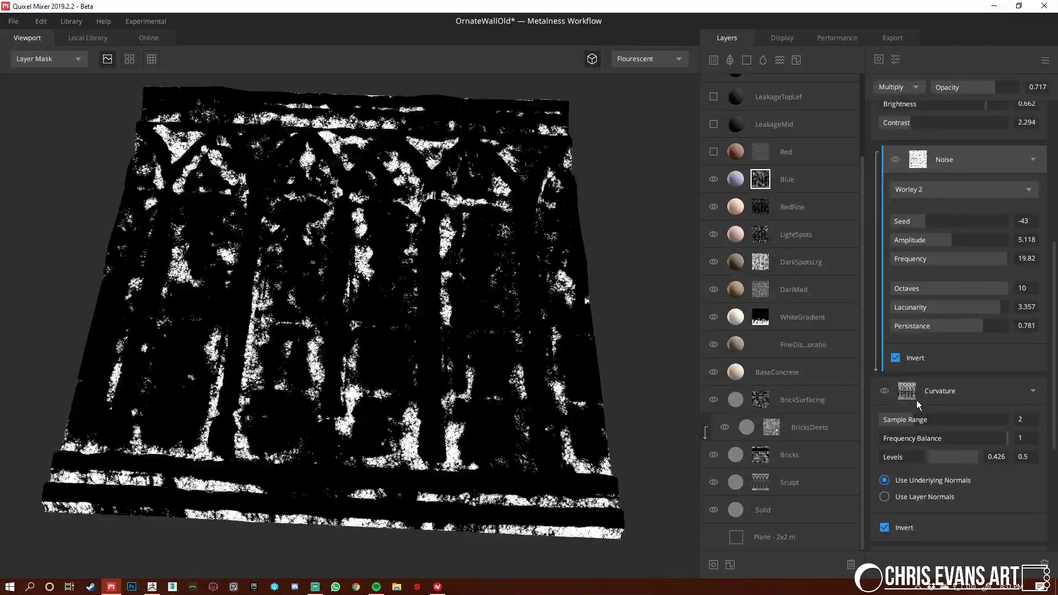
{"action": "scroll", "coordinate": [442, 319], "scroll_direction": "up", "scroll_amount": 2}
{"action": "scroll", "coordinate": [439, 277], "scroll_direction": "up", "scroll_amount": 2}
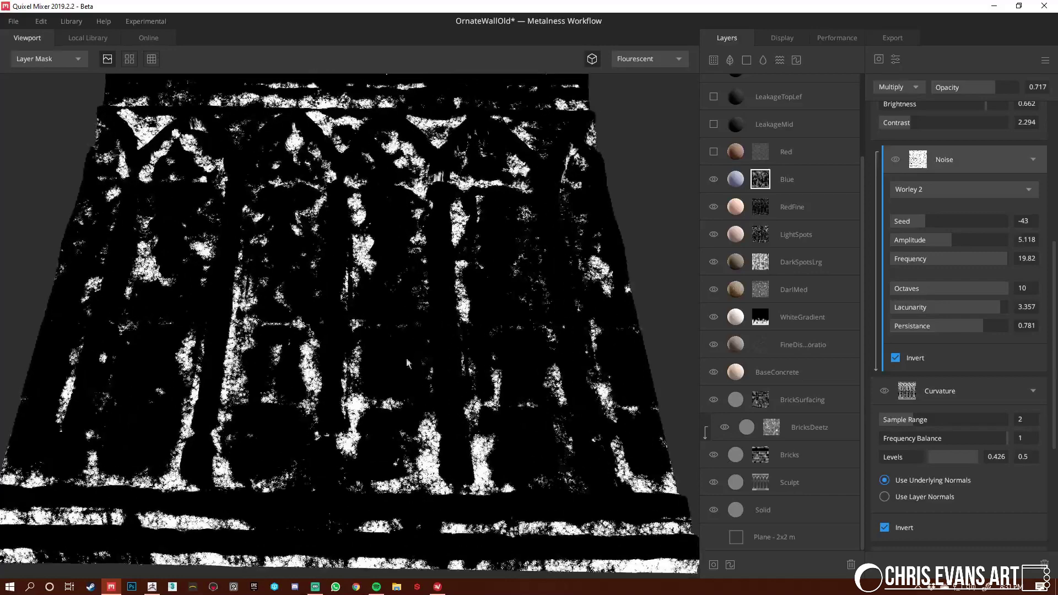
Set the frequency of the Blue mask's Worley 2 noise to 14.50
{"action": "scroll", "coordinate": [957, 309], "scroll_direction": "up", "scroll_amount": 4}
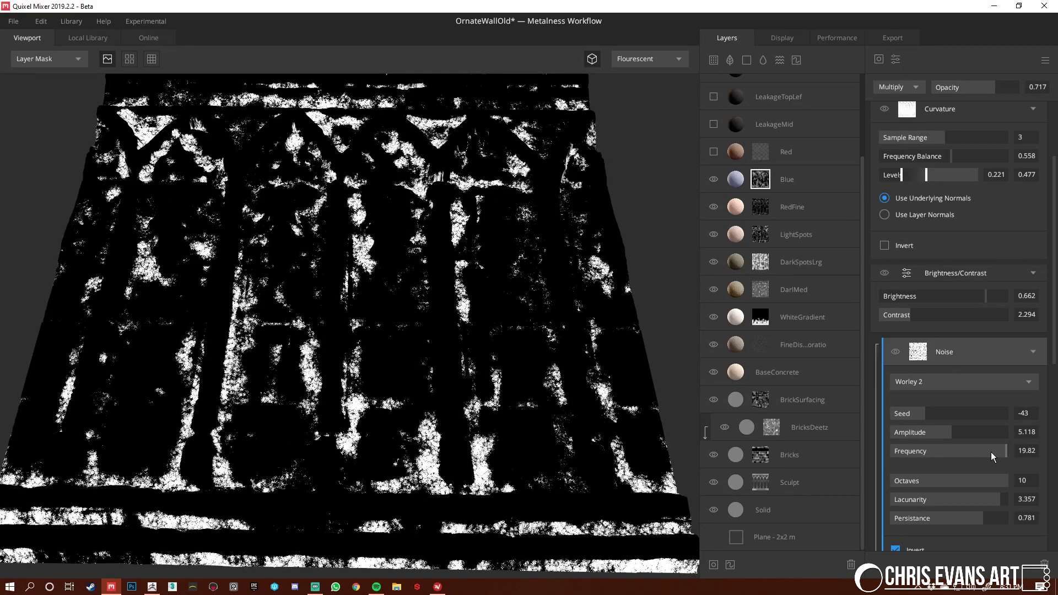
{"action": "left_click_drag", "start_coordinate": [992, 456], "coordinate": [896, 460]}
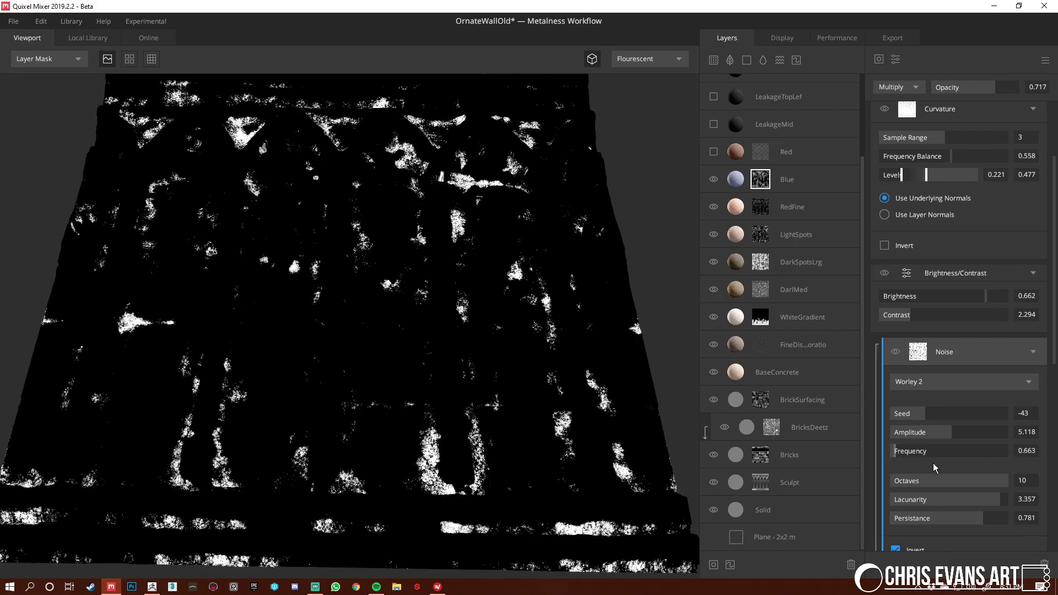
{"action": "left_click_drag", "start_coordinate": [961, 457], "coordinate": [976, 456]}
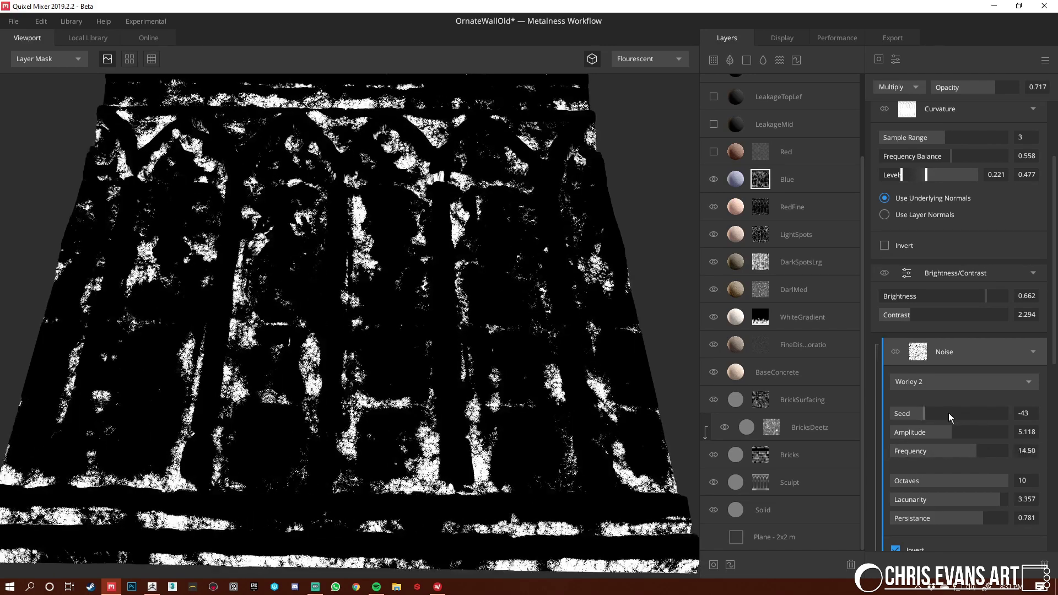
Isolate the Blue mask's subtracting Curvature and try a Sample Range of 1 before returning it to 3
{"action": "scroll", "coordinate": [947, 412], "scroll_direction": "up", "scroll_amount": 2}
{"action": "left_click", "coordinate": [970, 375]}
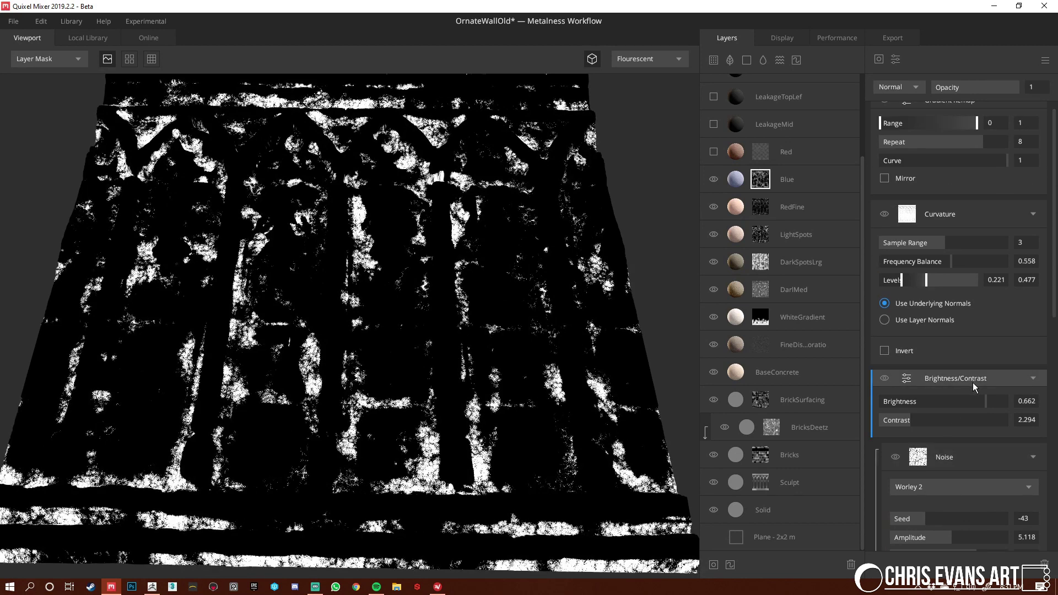
{"action": "scroll", "coordinate": [962, 358], "scroll_direction": "up", "scroll_amount": 1}
{"action": "left_click", "coordinate": [967, 225]}
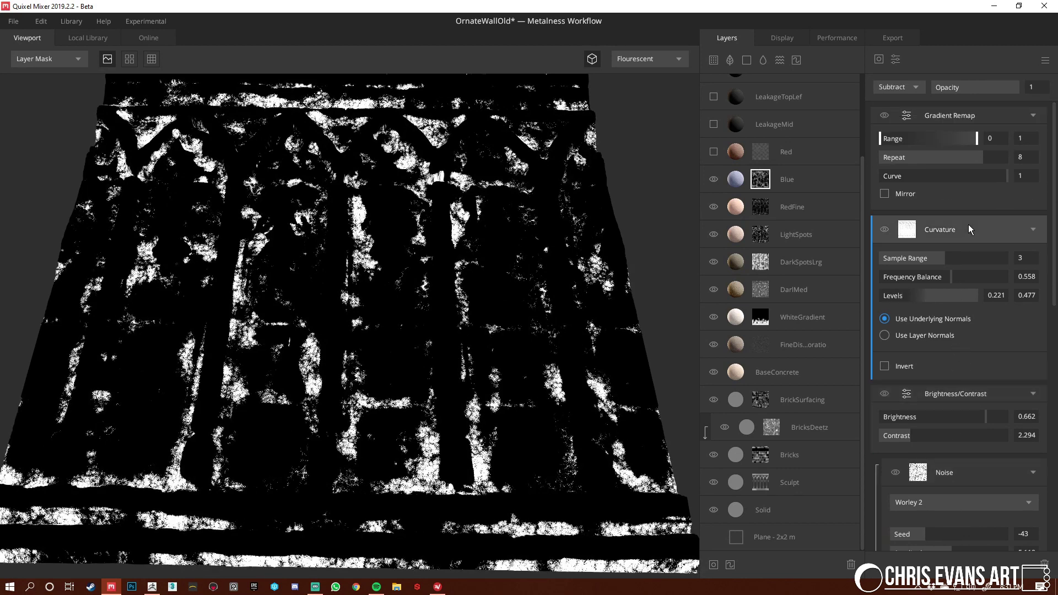
{"action": "key", "text": "m"}
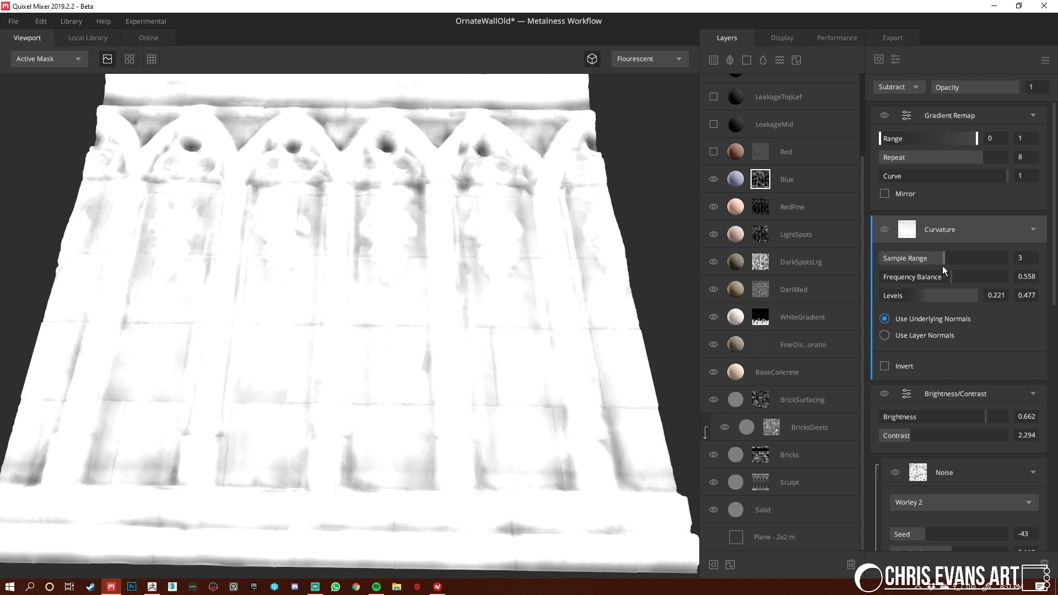
{"action": "left_click_drag", "start_coordinate": [934, 260], "coordinate": [881, 257]}
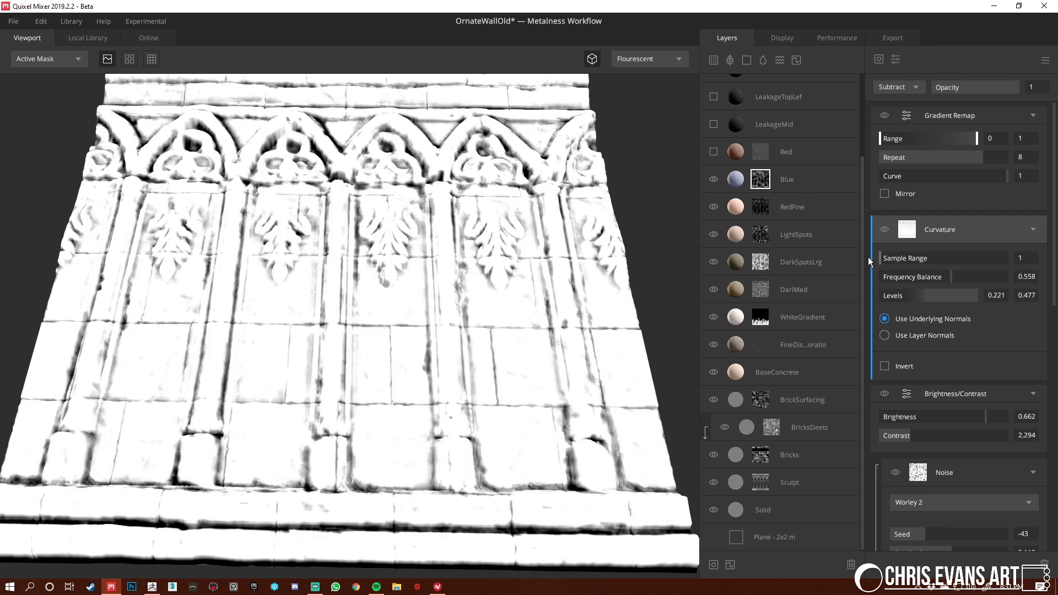
{"action": "left_click_drag", "start_coordinate": [879, 256], "coordinate": [954, 259]}
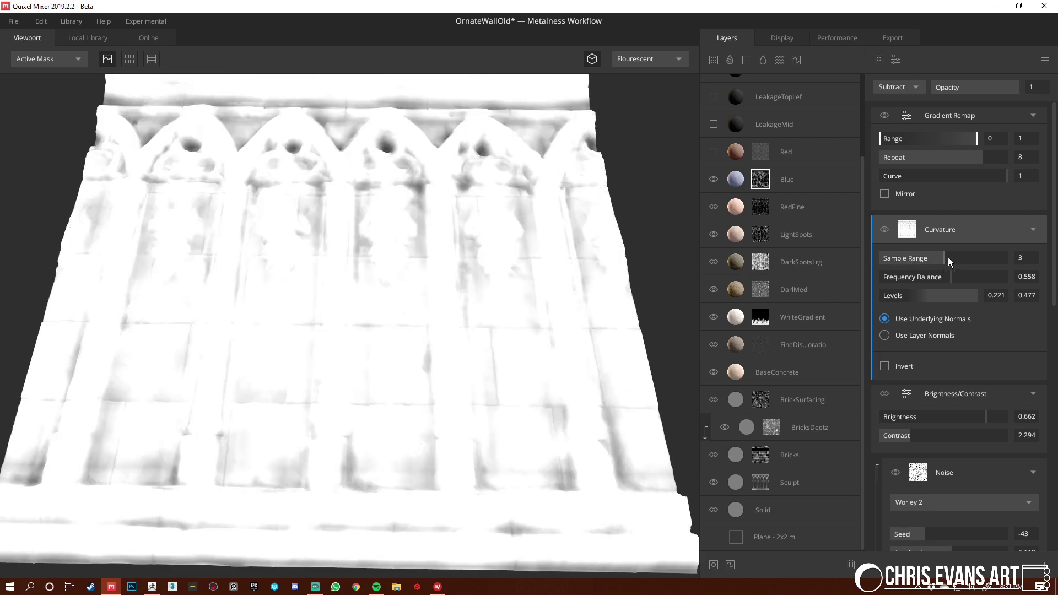
Examine the Blue mask's Gradient Remap and the full wall material with the Blue layer selected
{"action": "left_click", "coordinate": [948, 114]}
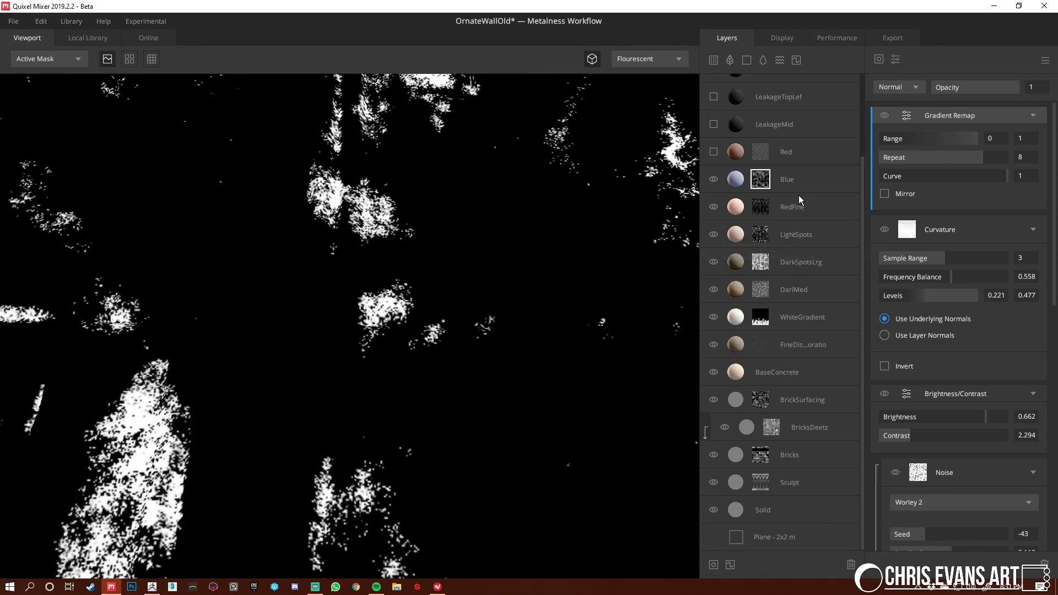
{"action": "left_click", "coordinate": [801, 179]}
{"action": "scroll", "coordinate": [522, 346], "scroll_direction": "down", "scroll_amount": 10}
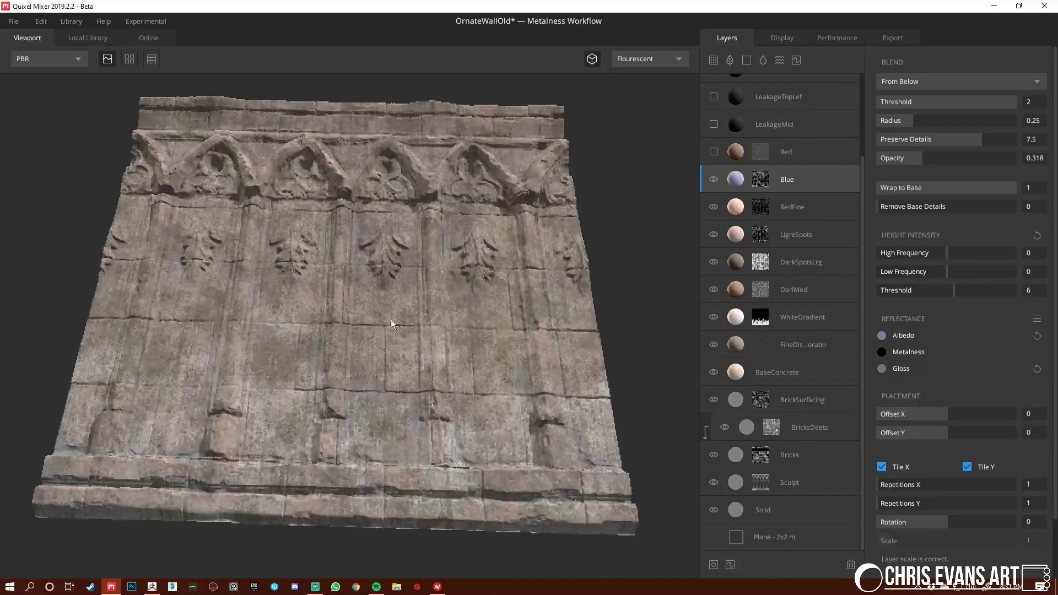
Show the Red layer and inspect its coloring on the wall's base, columns and overall surface
{"action": "left_click", "coordinate": [820, 134]}
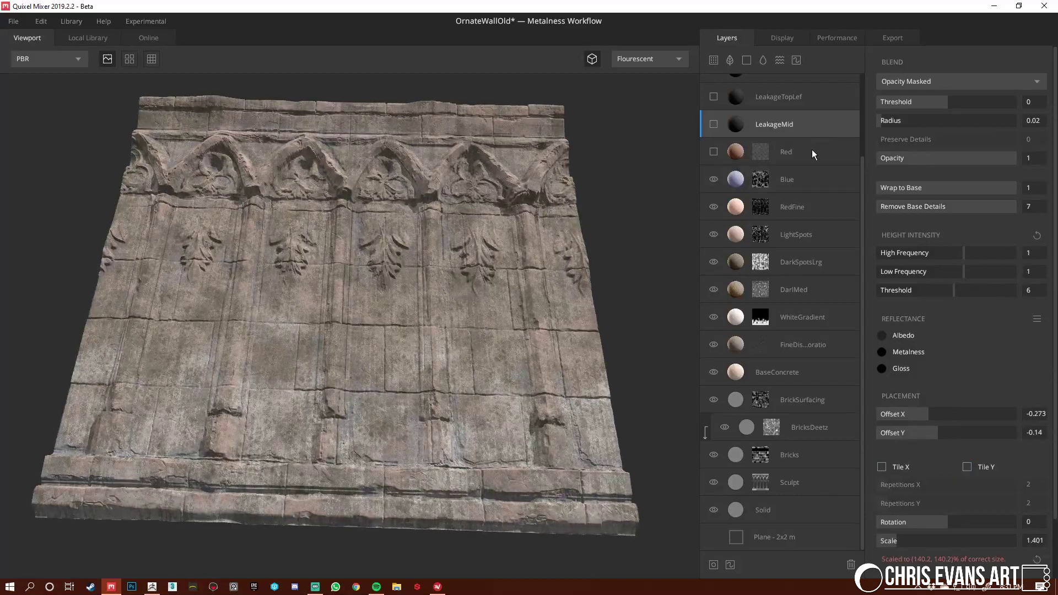
{"action": "left_click", "coordinate": [814, 153]}
{"action": "left_click", "coordinate": [713, 153]}
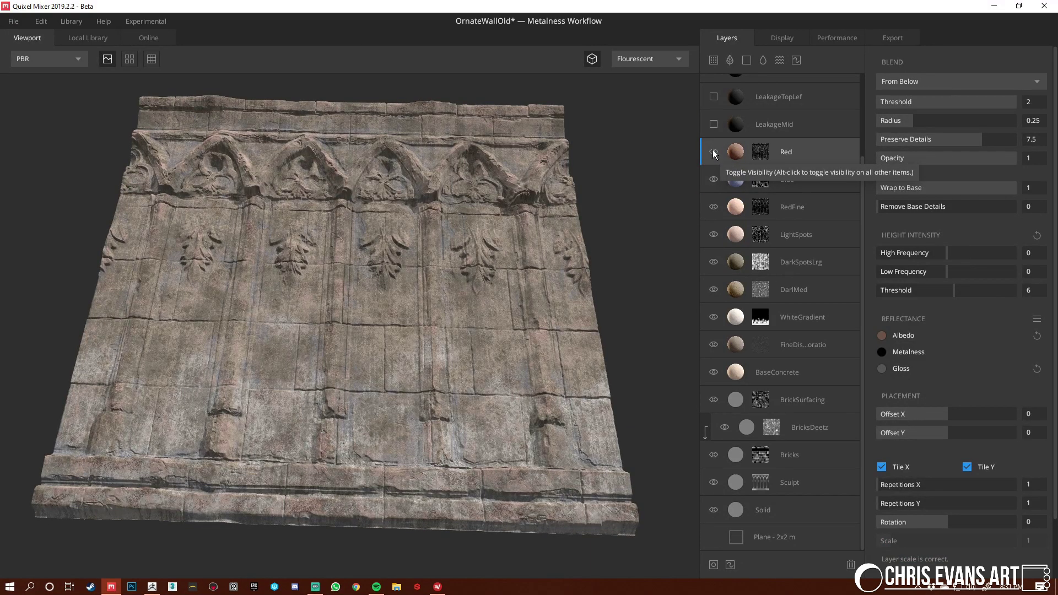
{"action": "scroll", "coordinate": [370, 364], "scroll_direction": "up", "scroll_amount": 2}
{"action": "left_click_drag", "start_coordinate": [372, 371], "coordinate": [524, 501]}
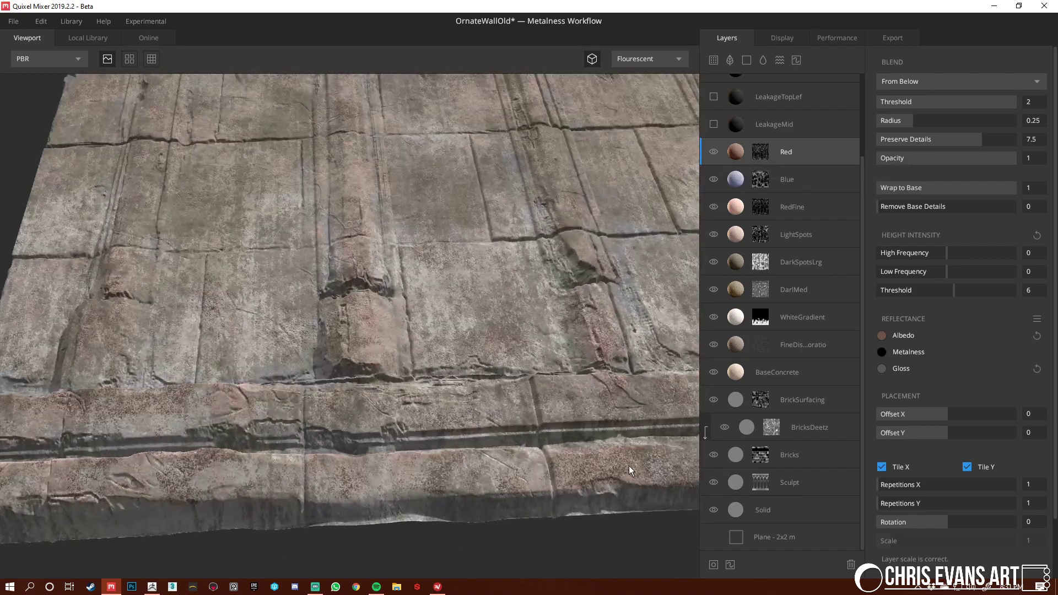
{"action": "scroll", "coordinate": [538, 457], "scroll_direction": "up", "scroll_amount": 2}
{"action": "scroll", "coordinate": [537, 457], "scroll_direction": "down", "scroll_amount": 2}
{"action": "left_click_drag", "start_coordinate": [538, 458], "coordinate": [385, 491]}
{"action": "scroll", "coordinate": [432, 369], "scroll_direction": "down", "scroll_amount": 1}
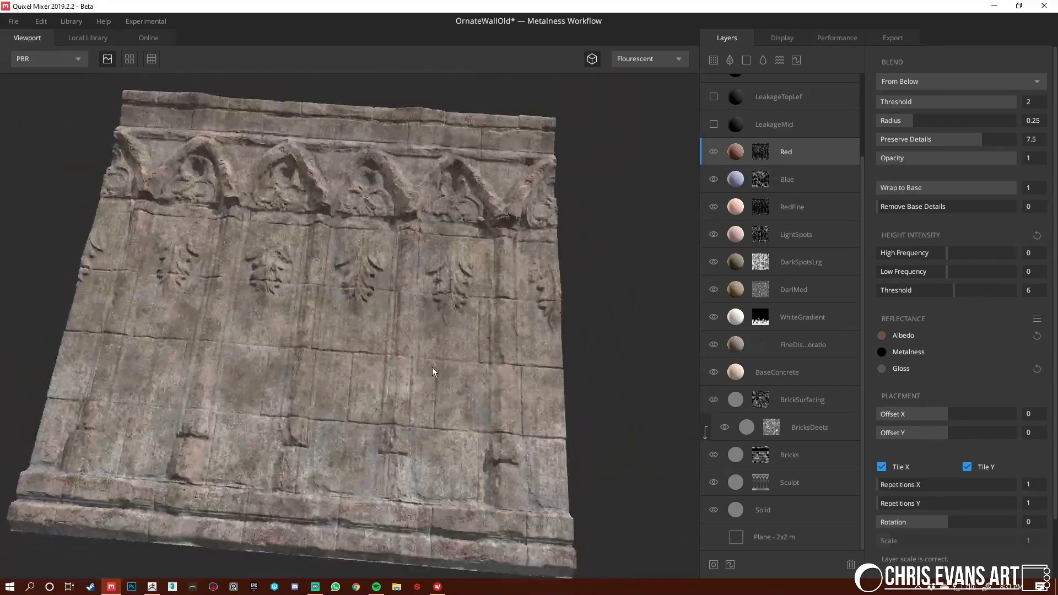
{"action": "middle_click_drag", "start_coordinate": [432, 369], "coordinate": [468, 334]}
Examine the Red layer's mask stack down to its Worley 2 noise and compare it with the Blue mask's settings
{"action": "left_click", "coordinate": [760, 152]}
{"action": "scroll", "coordinate": [967, 180], "scroll_direction": "down", "scroll_amount": 15}
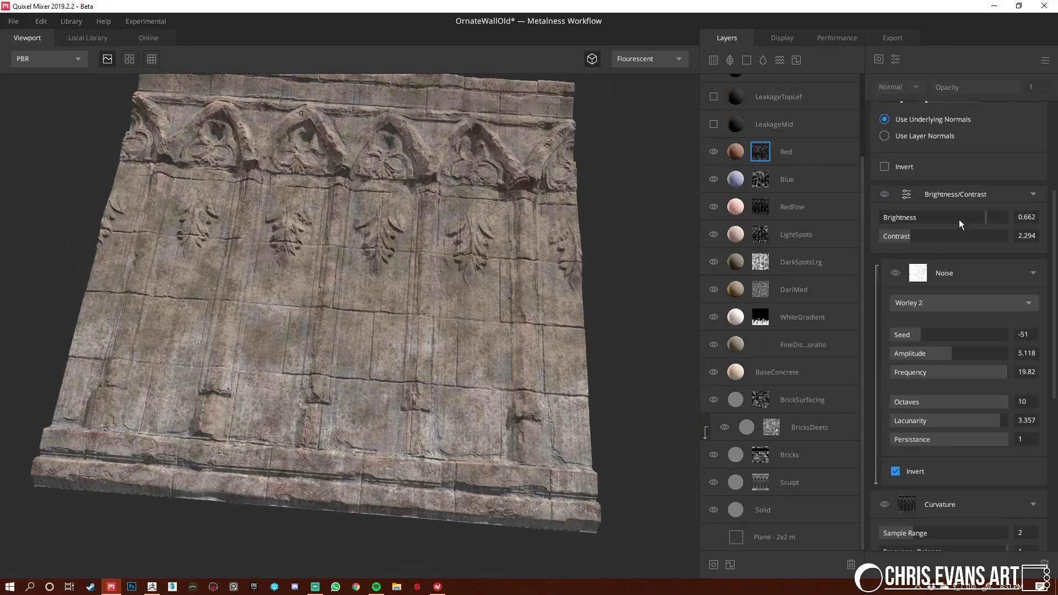
{"action": "left_click", "coordinate": [1036, 160]}
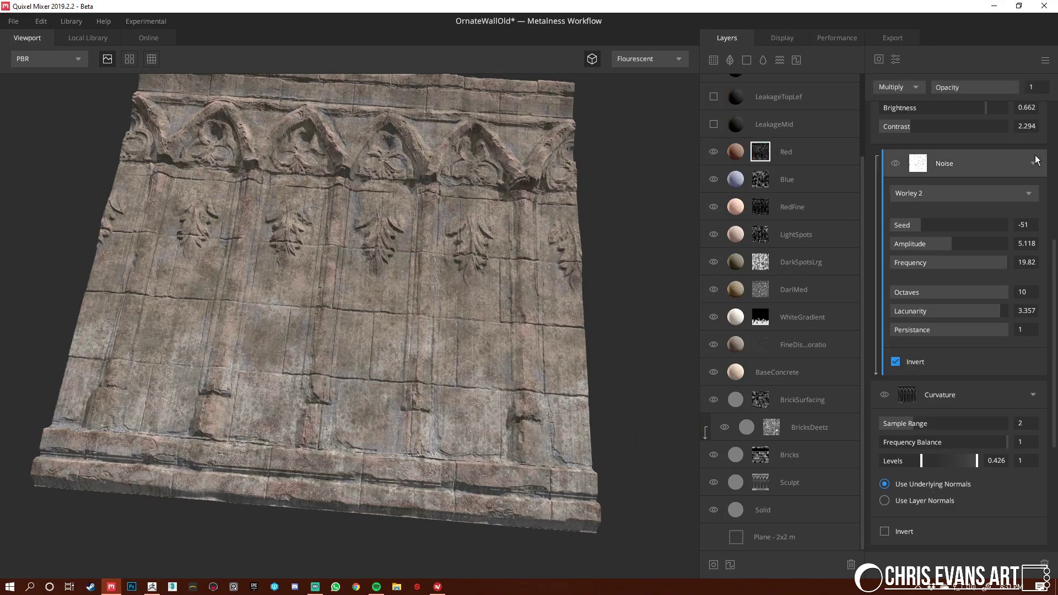
{"action": "left_click", "coordinate": [762, 179]}
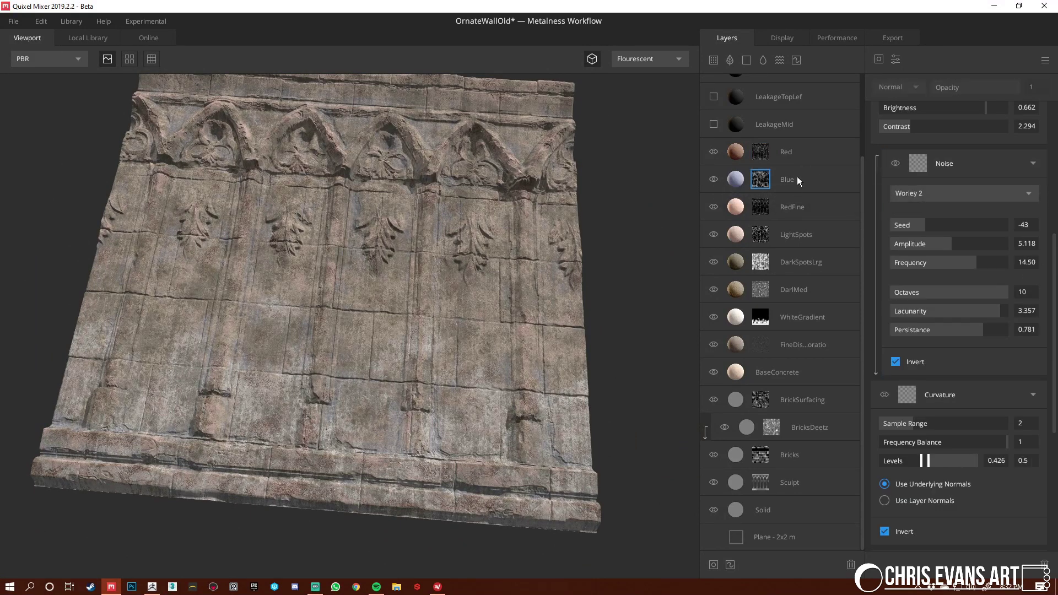
With the Red layer hidden, duplicate the Blue layer and recolor the copy's albedo to 967769, sampled from the Red layer's thumbnail
{"action": "left_click", "coordinate": [713, 151]}
{"action": "left_click", "coordinate": [825, 179]}
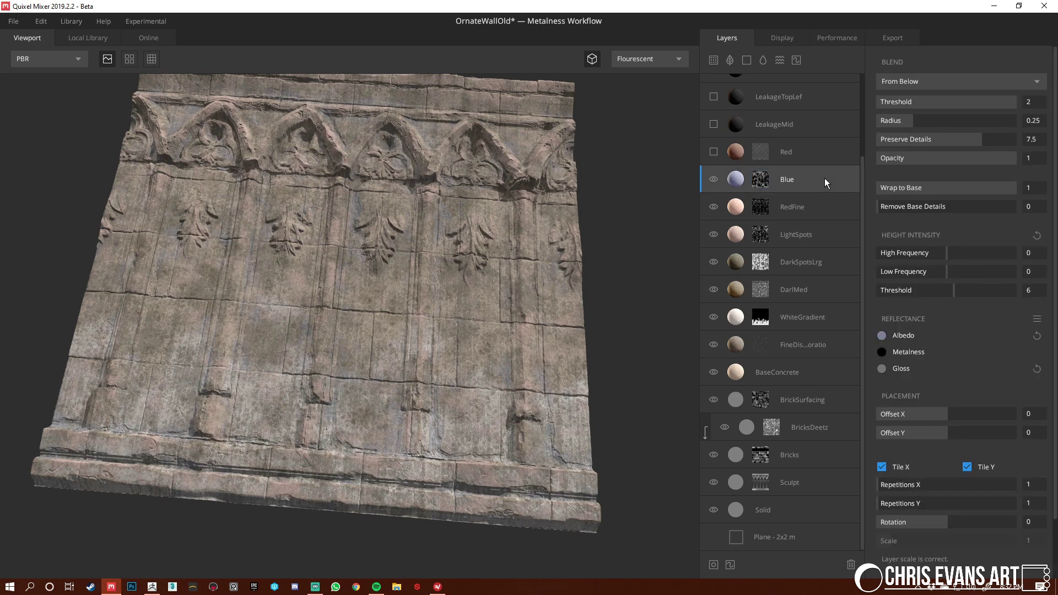
{"action": "key", "text": "ctrl+d"}
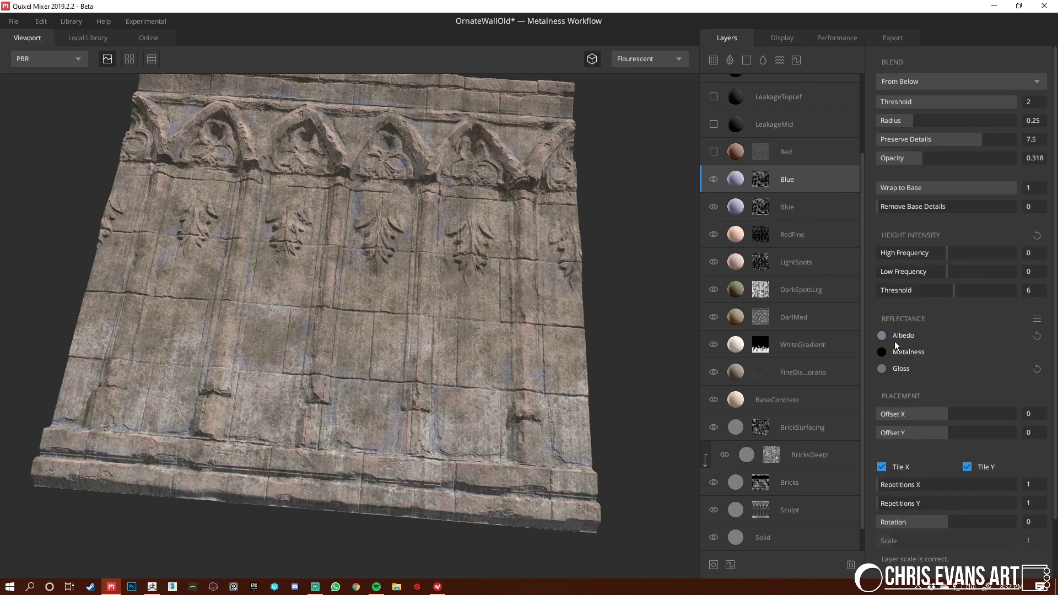
{"action": "left_click", "coordinate": [881, 335]}
{"action": "left_click", "coordinate": [733, 150]}
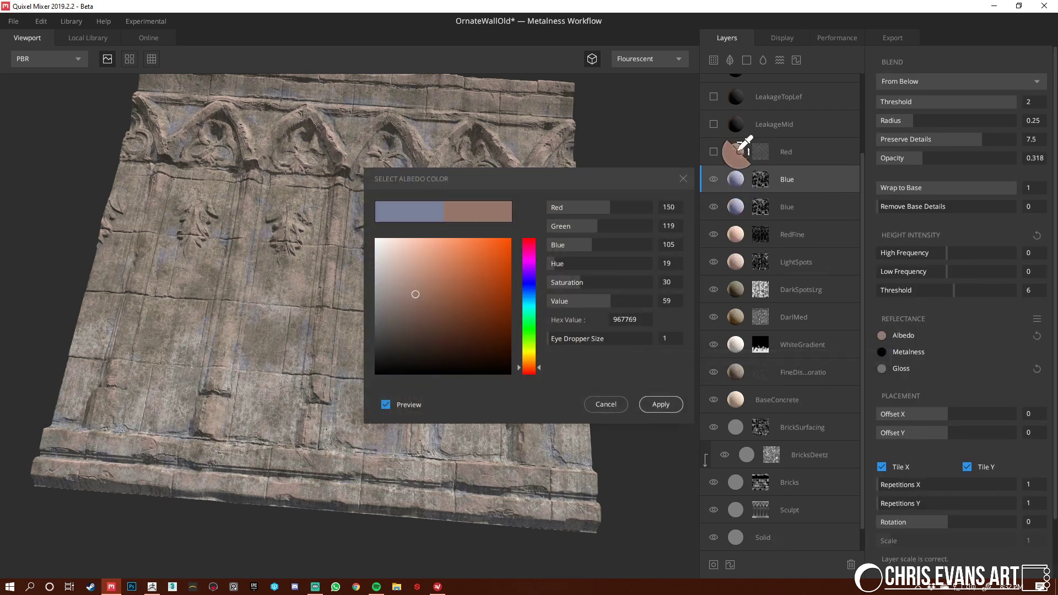
{"action": "left_click", "coordinate": [661, 404]}
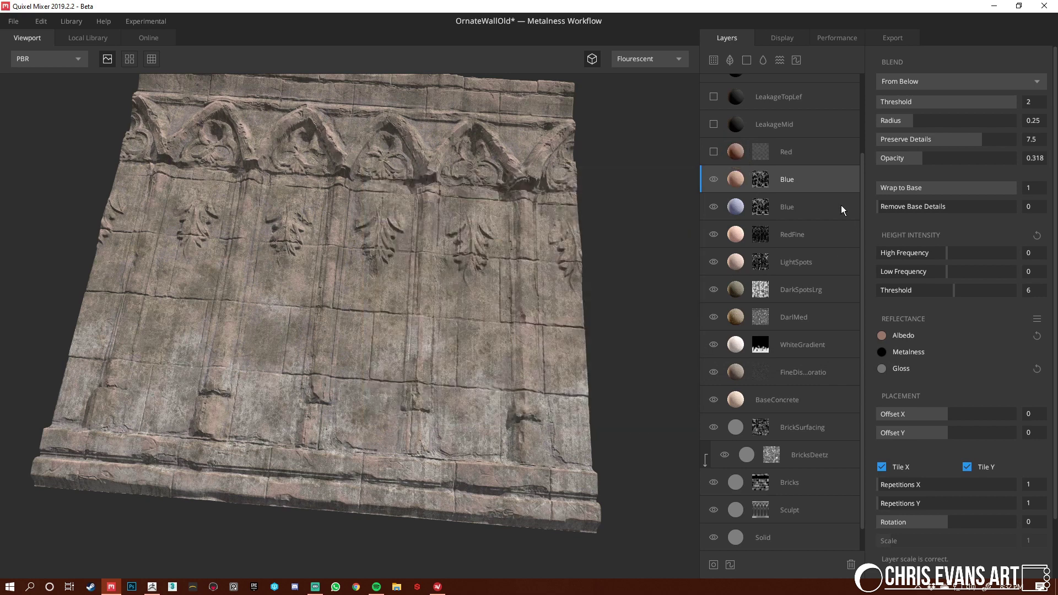
Set the Worley 2 noise seed in the copied Blue layer's mask to -40, trying 33 first and checking in Albedo view
{"action": "left_click", "coordinate": [760, 180]}
{"action": "scroll", "coordinate": [961, 243], "scroll_direction": "down", "scroll_amount": 3}
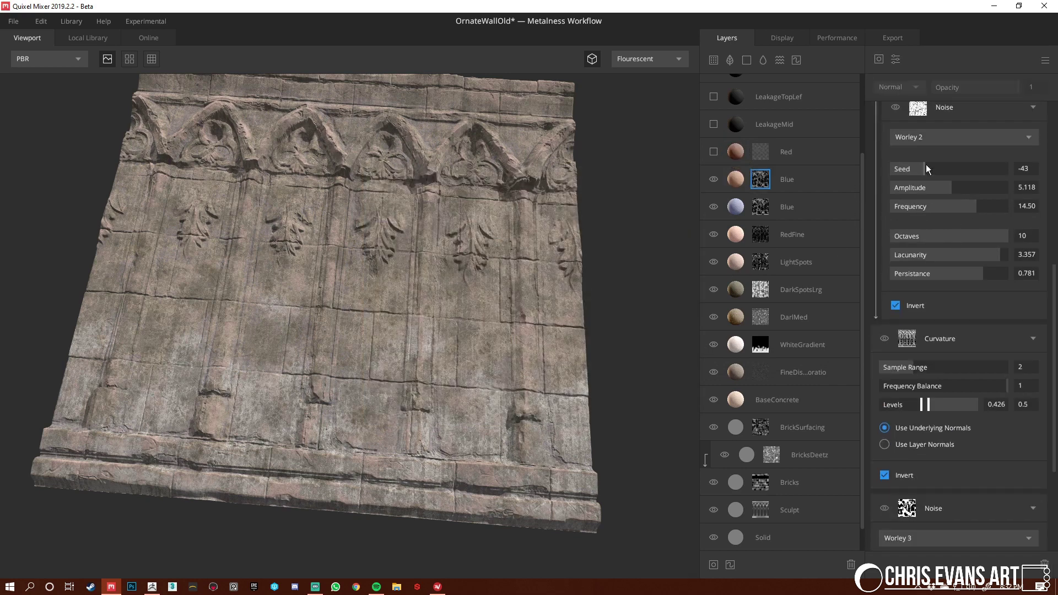
{"action": "left_click", "coordinate": [968, 168]}
{"action": "key", "text": "c"}
{"action": "left_click_drag", "start_coordinate": [473, 431], "coordinate": [484, 353], "text": "alt"}
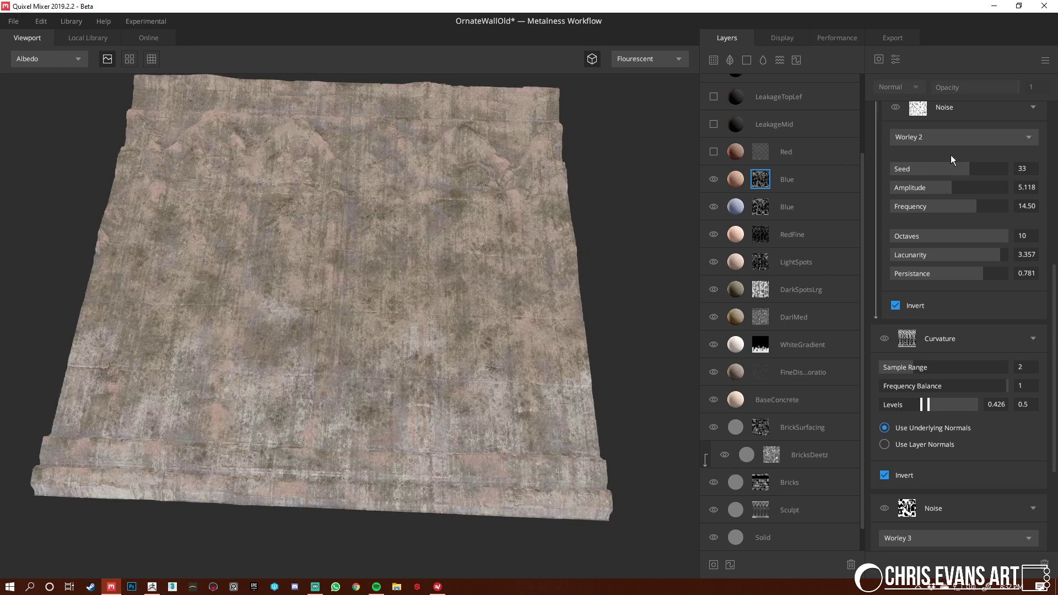
{"action": "left_click", "coordinate": [925, 175]}
Set the copied mask's Worley 3 noise seed to -65 and adjust the levels of its upper Curvature
{"action": "scroll", "coordinate": [961, 365], "scroll_direction": "down", "scroll_amount": 3}
{"action": "left_click", "coordinate": [908, 457]}
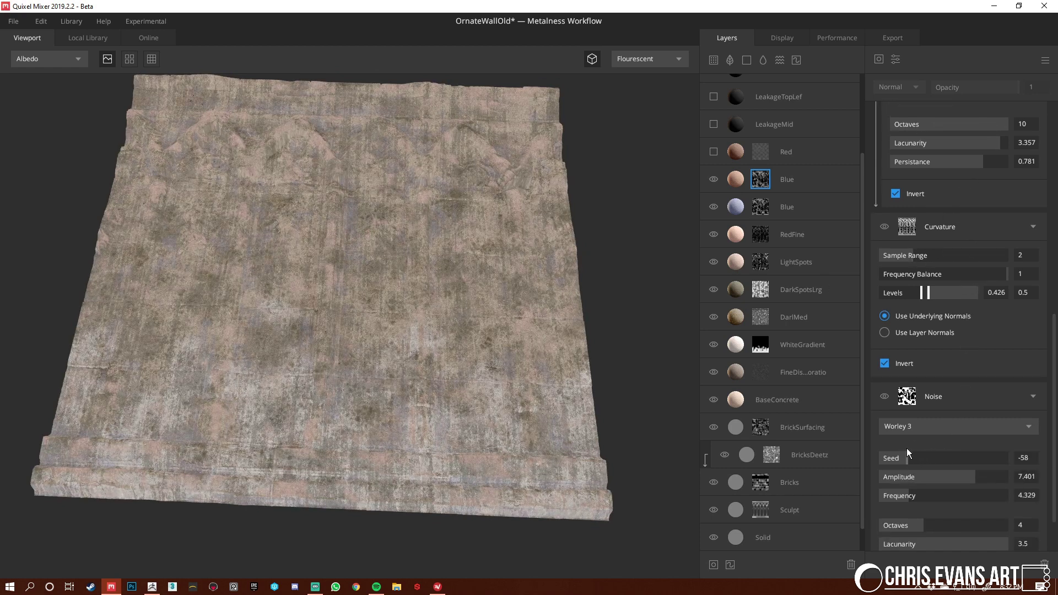
{"action": "left_click", "coordinate": [906, 457]}
{"action": "scroll", "coordinate": [982, 388], "scroll_direction": "down", "scroll_amount": 2}
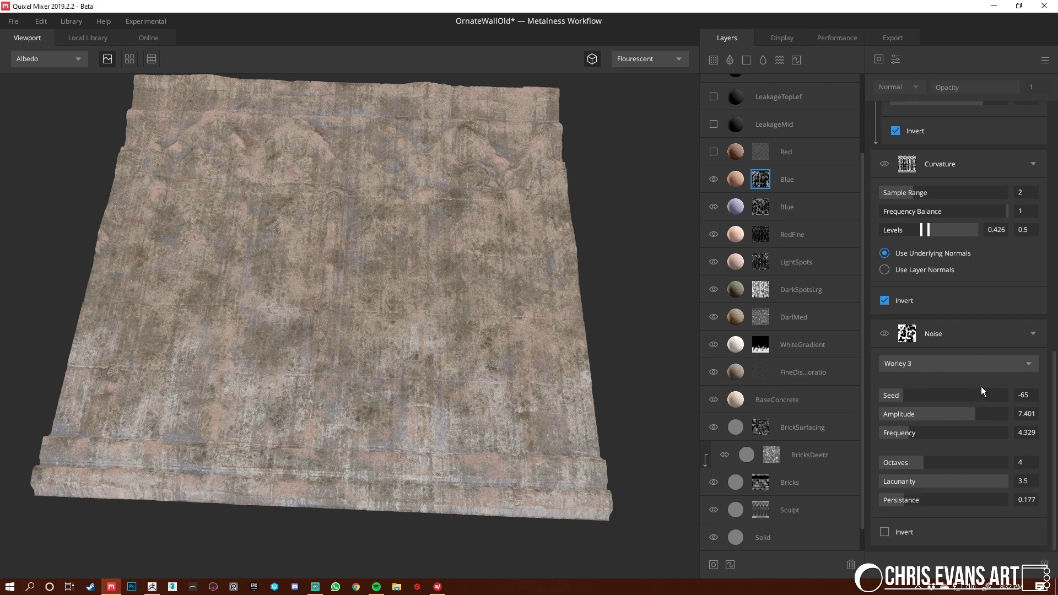
{"action": "scroll", "coordinate": [978, 386], "scroll_direction": "up", "scroll_amount": 10}
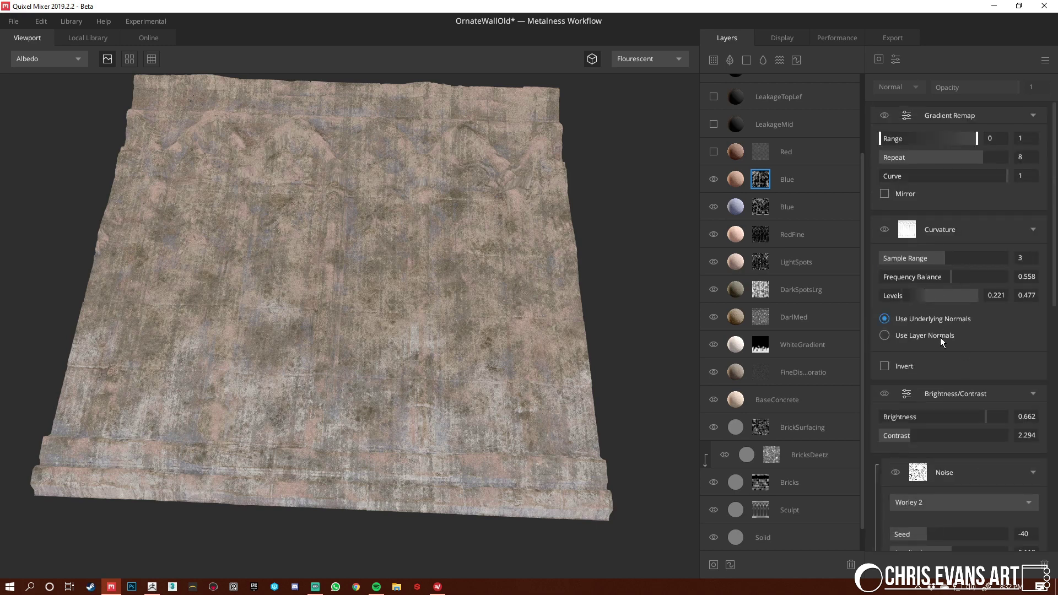
{"action": "left_click_drag", "start_coordinate": [964, 299], "coordinate": [926, 304]}
{"action": "left_click", "coordinate": [804, 177]}
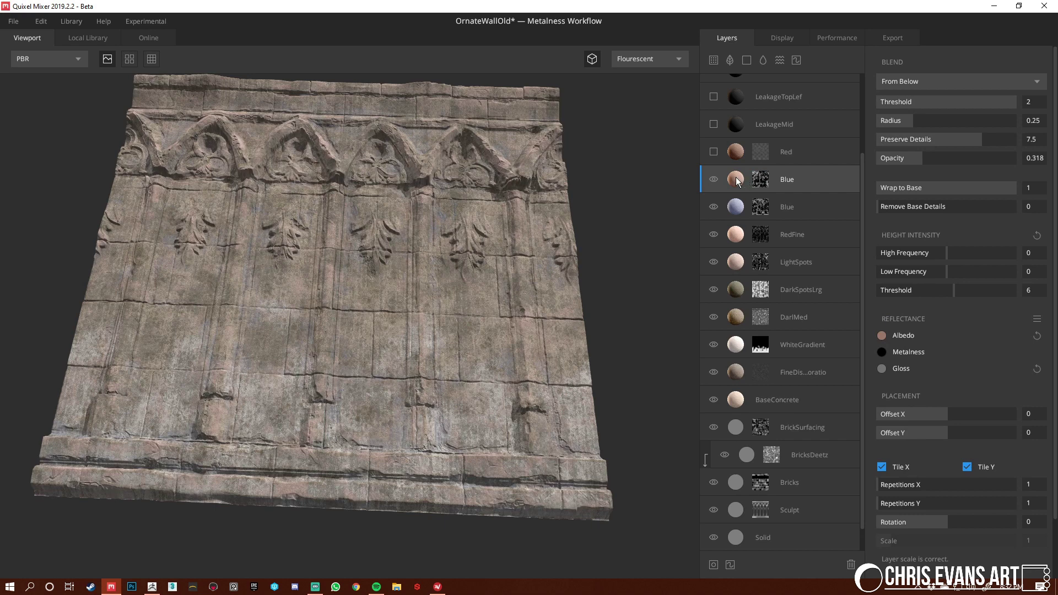
Compare the wall with and without the recolored Blue copy, delete that copy and show the Red layer again
{"action": "left_click", "coordinate": [714, 178]}
{"action": "left_click", "coordinate": [714, 178]}
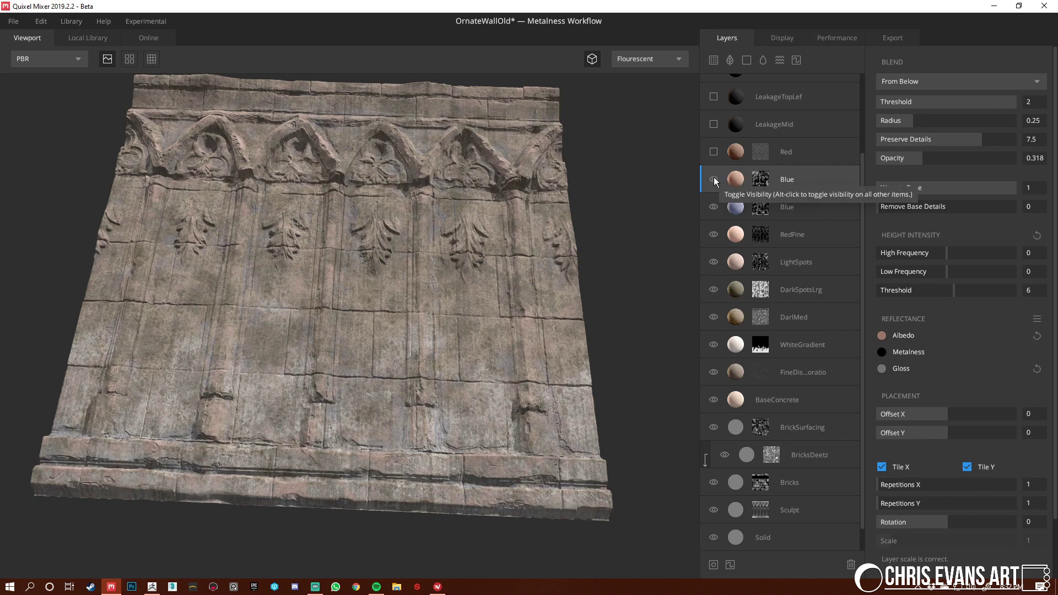
{"action": "key", "text": "Delete"}
{"action": "left_click", "coordinate": [711, 150]}
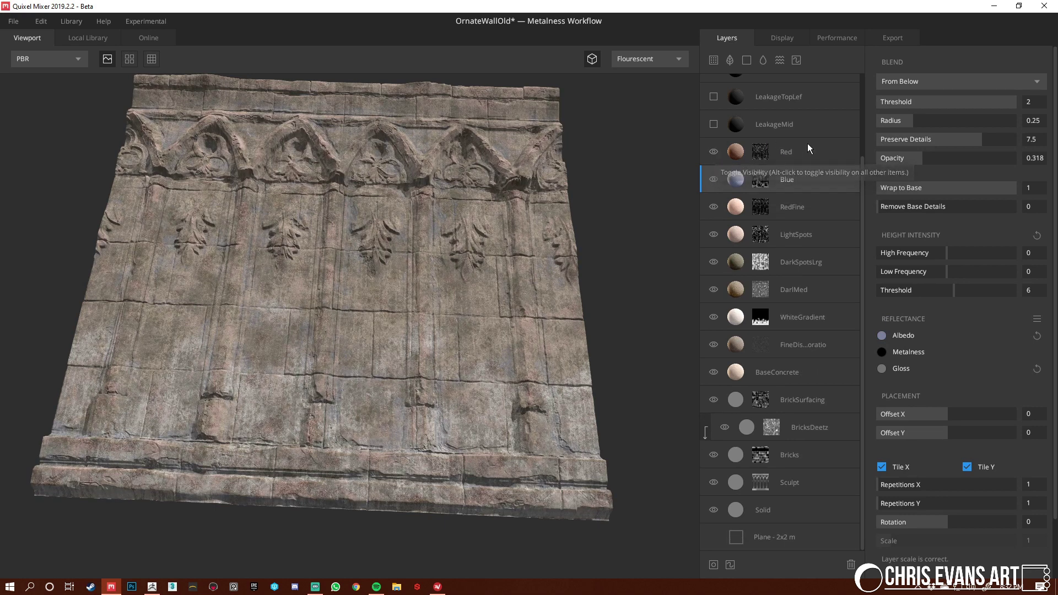
Show the LeakageMid layer and inspect the dark streaks beneath the arches
{"action": "scroll", "coordinate": [510, 384], "scroll_direction": "up", "scroll_amount": 5}
{"action": "scroll", "coordinate": [510, 384], "scroll_direction": "down", "scroll_amount": 2}
{"action": "scroll", "coordinate": [509, 384], "scroll_direction": "down", "scroll_amount": 5}
{"action": "scroll", "coordinate": [778, 239], "scroll_direction": "up", "scroll_amount": 3}
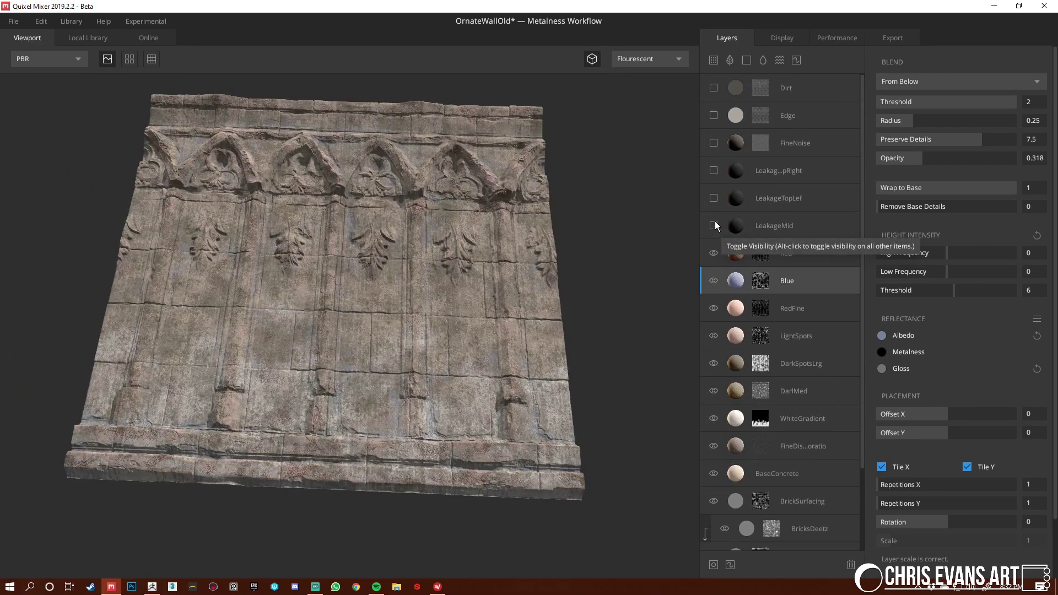
{"action": "left_click", "coordinate": [714, 227]}
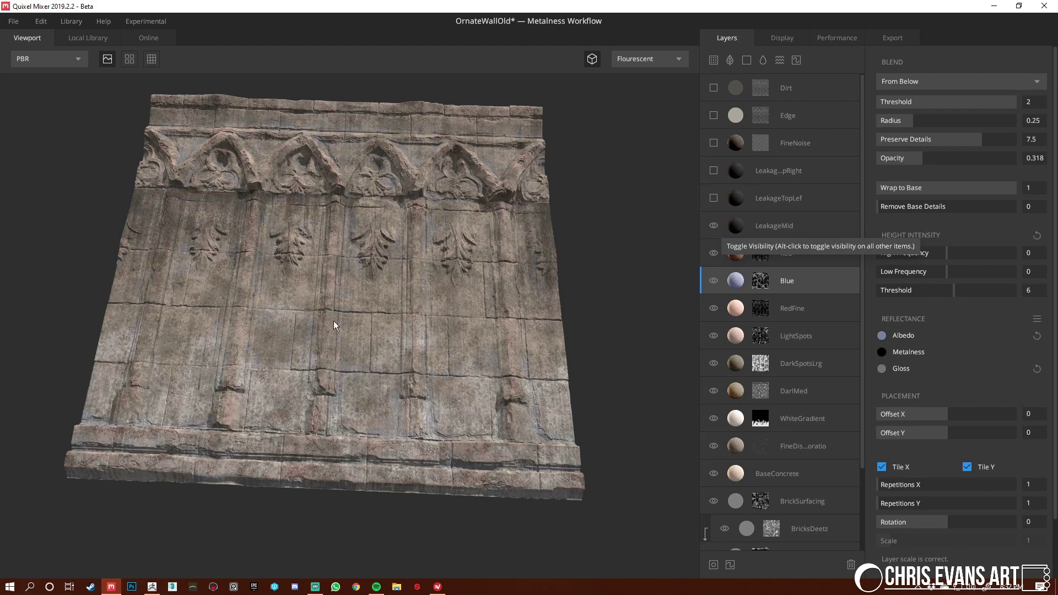
{"action": "left_click_drag", "start_coordinate": [333, 321], "coordinate": [345, 333]}
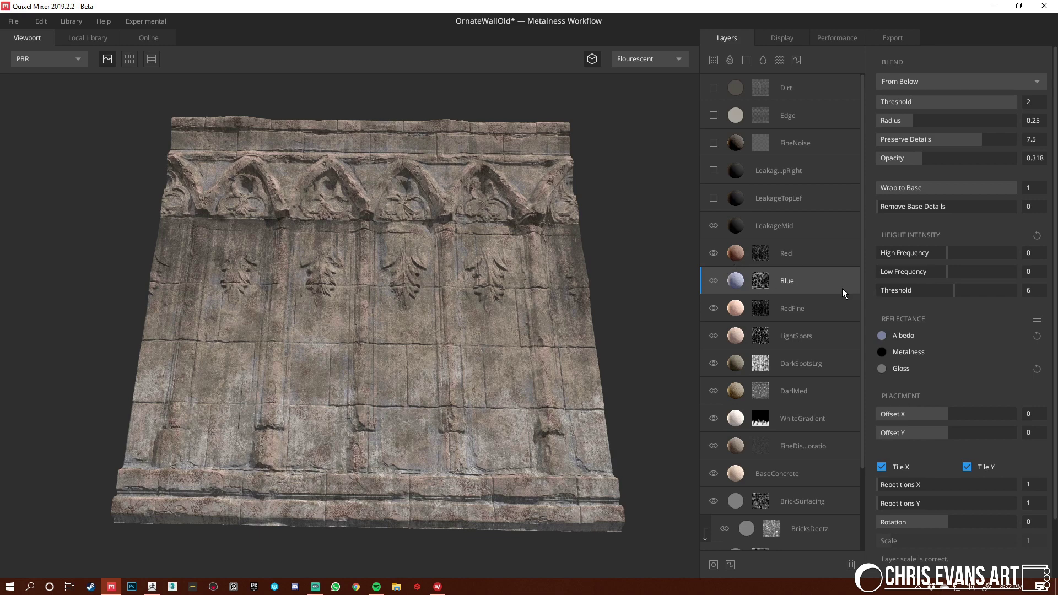
Try an Offset Y of -0.147 on the LeakageMid layer and undo the change
{"action": "left_click", "coordinate": [762, 224]}
{"action": "left_click_drag", "start_coordinate": [935, 436], "coordinate": [937, 435]}
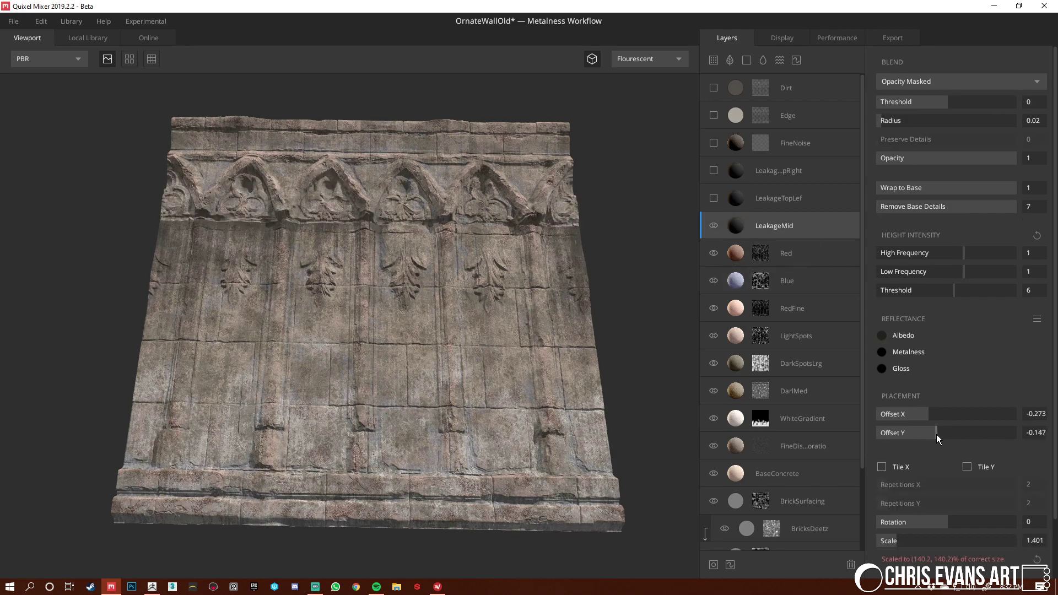
{"action": "key", "text": "ctrl+z"}
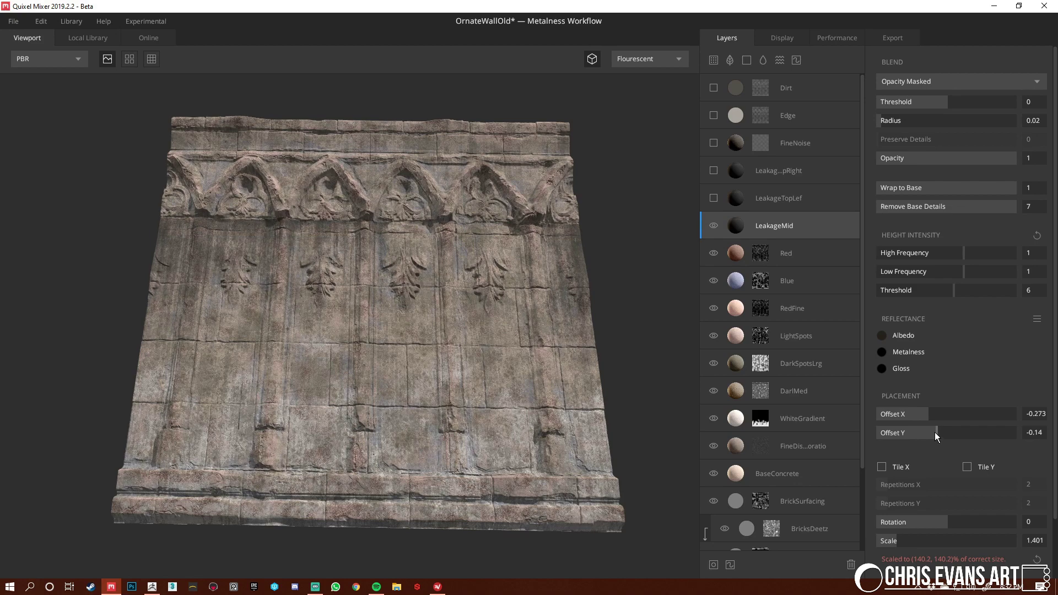
Show both top leakage layers, LeakageTopLef and the top-right one, and inspect the staining along the wall's upper edge
{"action": "left_click", "coordinate": [713, 198]}
{"action": "scroll", "coordinate": [383, 170], "scroll_direction": "up", "scroll_amount": 3}
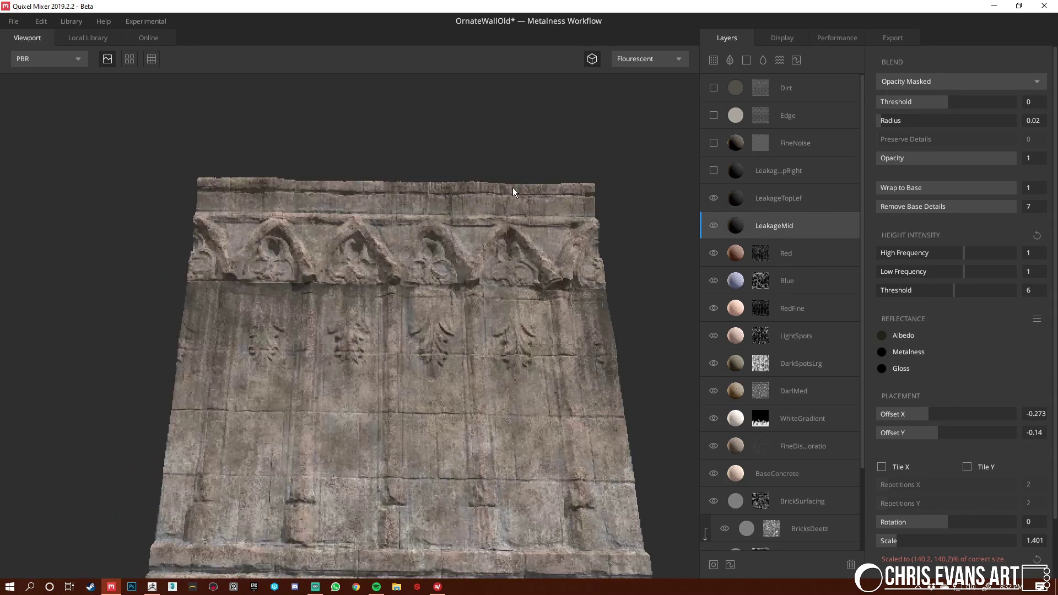
{"action": "left_click_drag", "start_coordinate": [512, 192], "coordinate": [841, 347]}
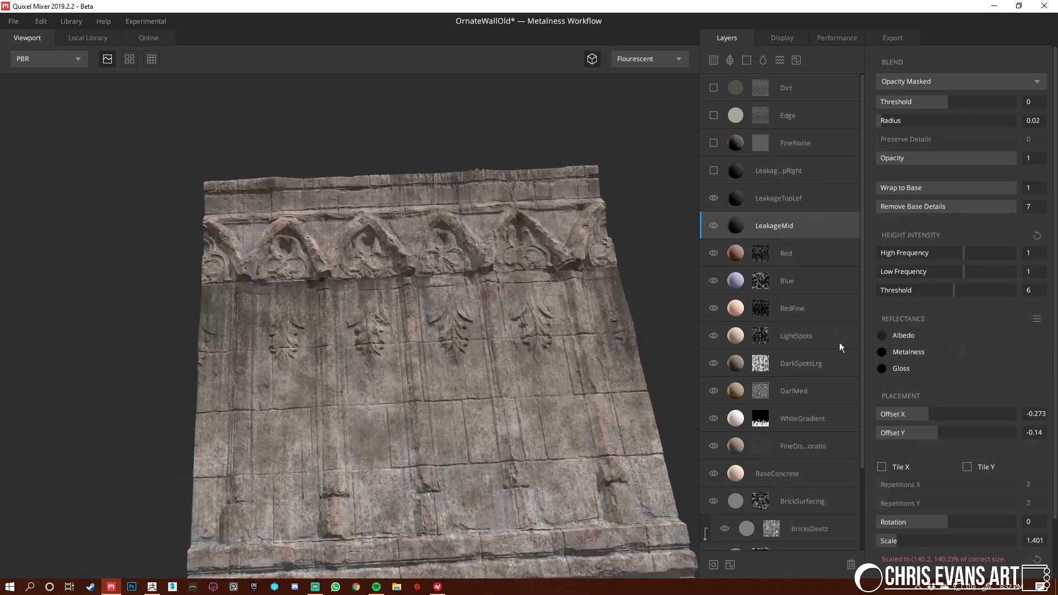
{"action": "left_click", "coordinate": [741, 200]}
{"action": "left_click", "coordinate": [714, 170]}
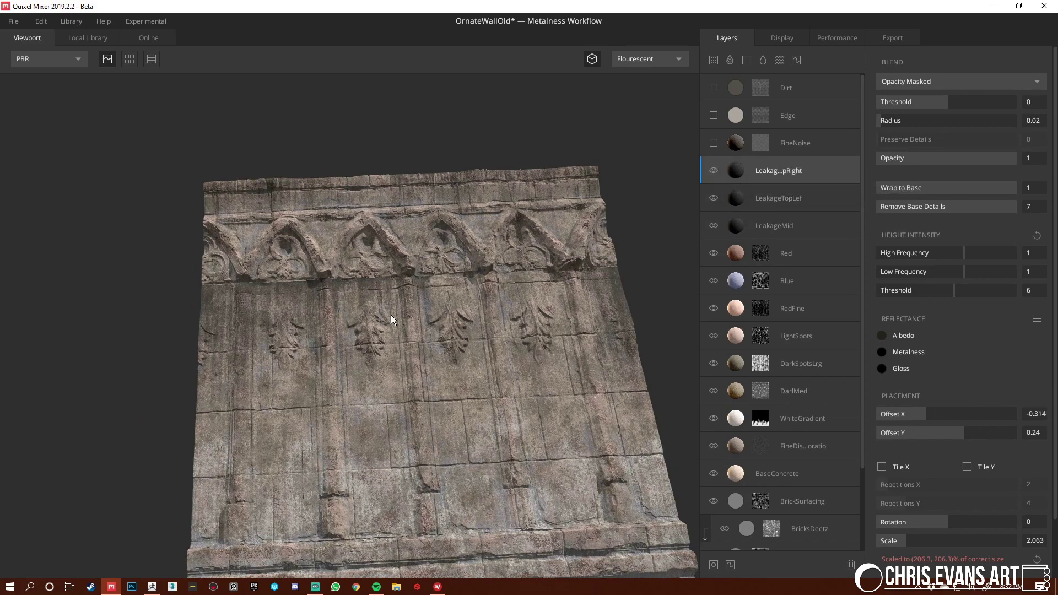
{"action": "left_click_drag", "start_coordinate": [391, 320], "coordinate": [427, 352]}
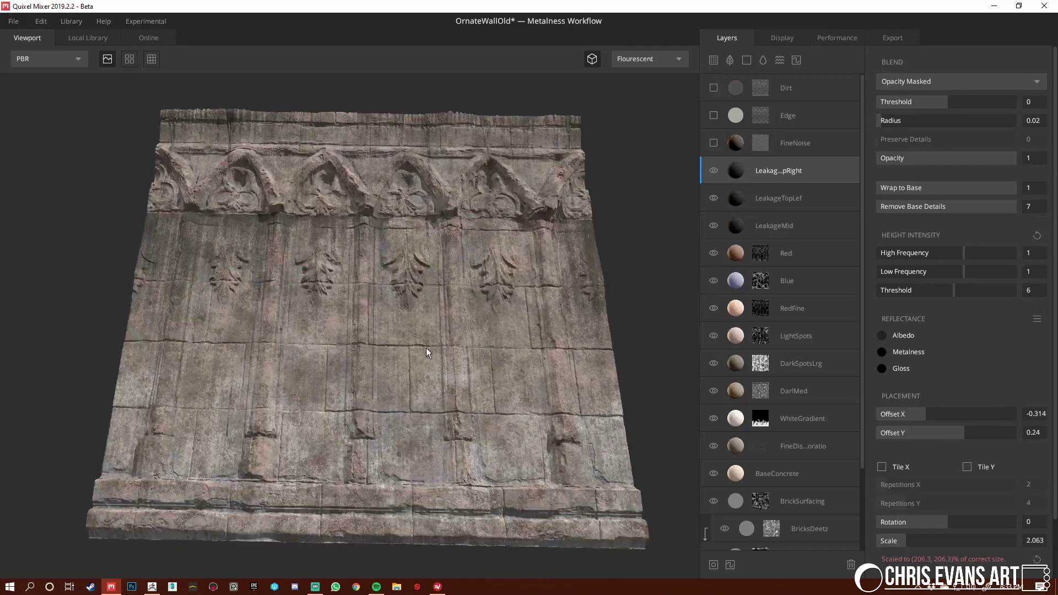
Show the FineNoise layer and inspect its fine dark grain across the wall up close
{"action": "left_click", "coordinate": [763, 149]}
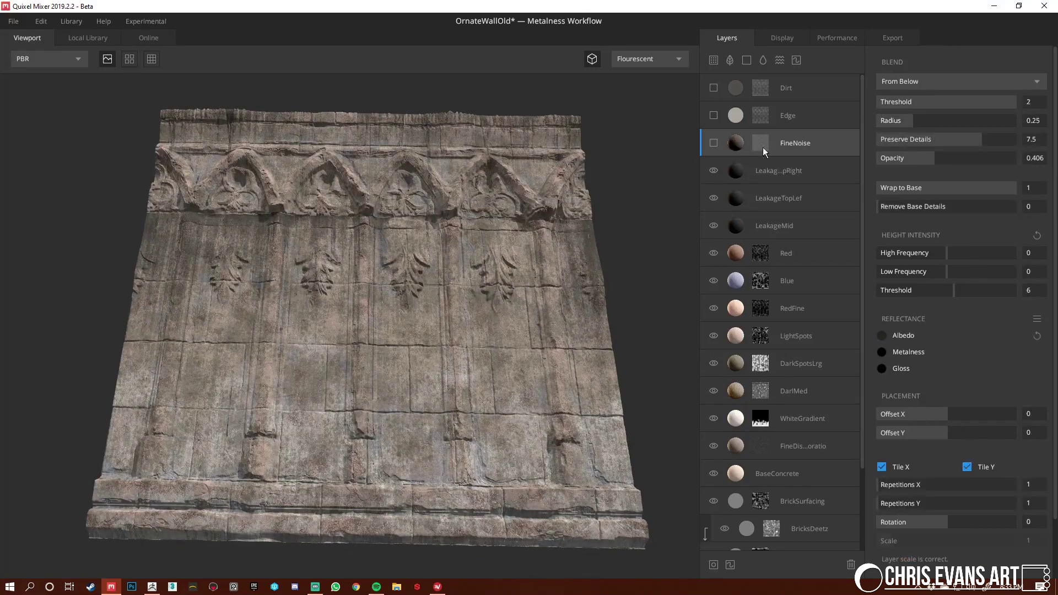
{"action": "left_click", "coordinate": [714, 143]}
{"action": "left_click", "coordinate": [714, 143]}
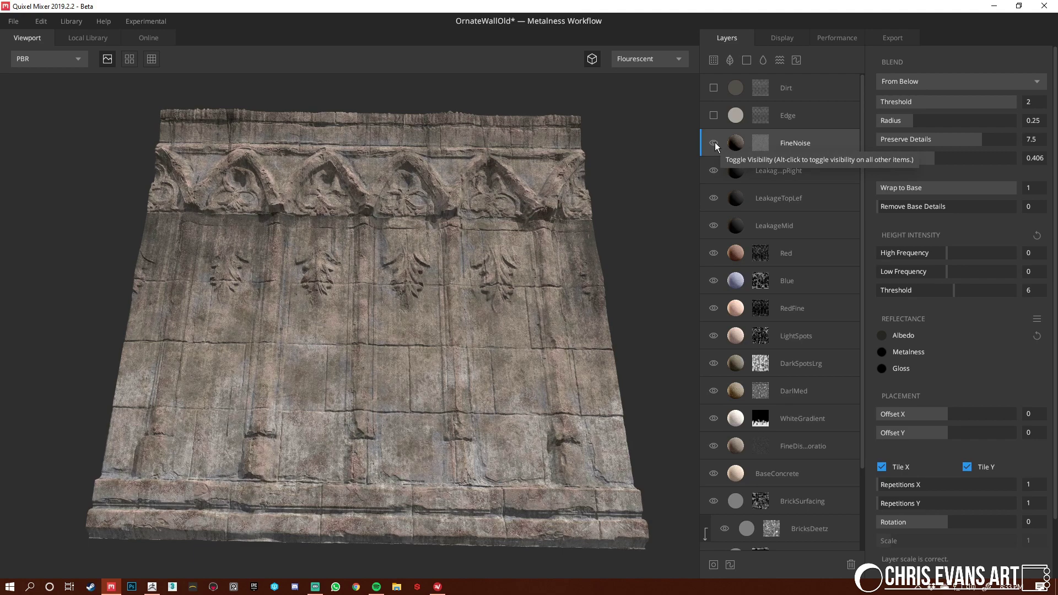
{"action": "scroll", "coordinate": [542, 411], "scroll_direction": "up", "scroll_amount": 3}
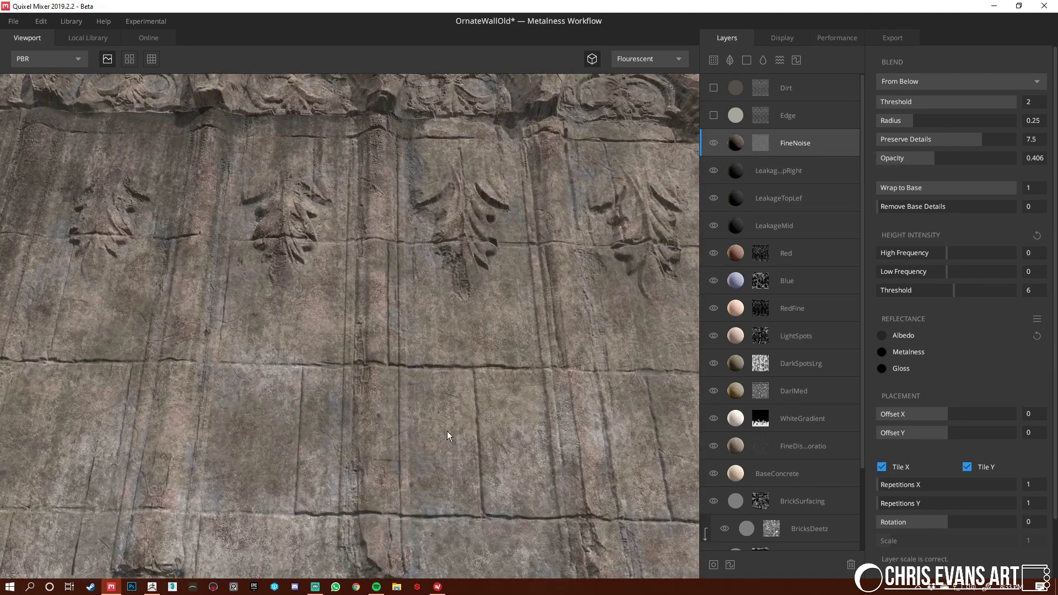
{"action": "left_click_drag", "start_coordinate": [490, 381], "coordinate": [467, 314]}
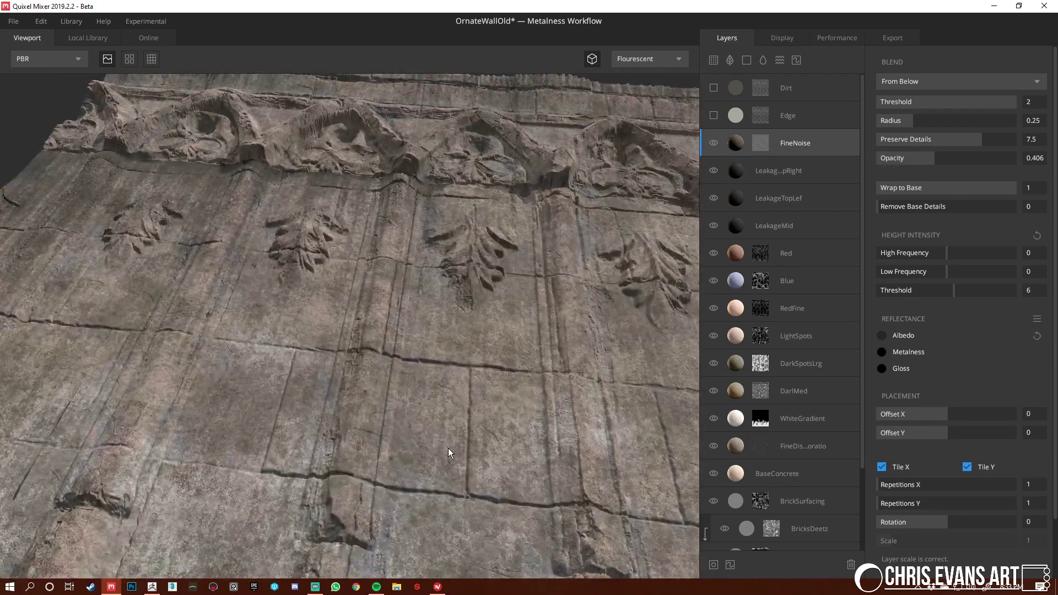
{"action": "scroll", "coordinate": [510, 415], "scroll_direction": "down", "scroll_amount": 5}
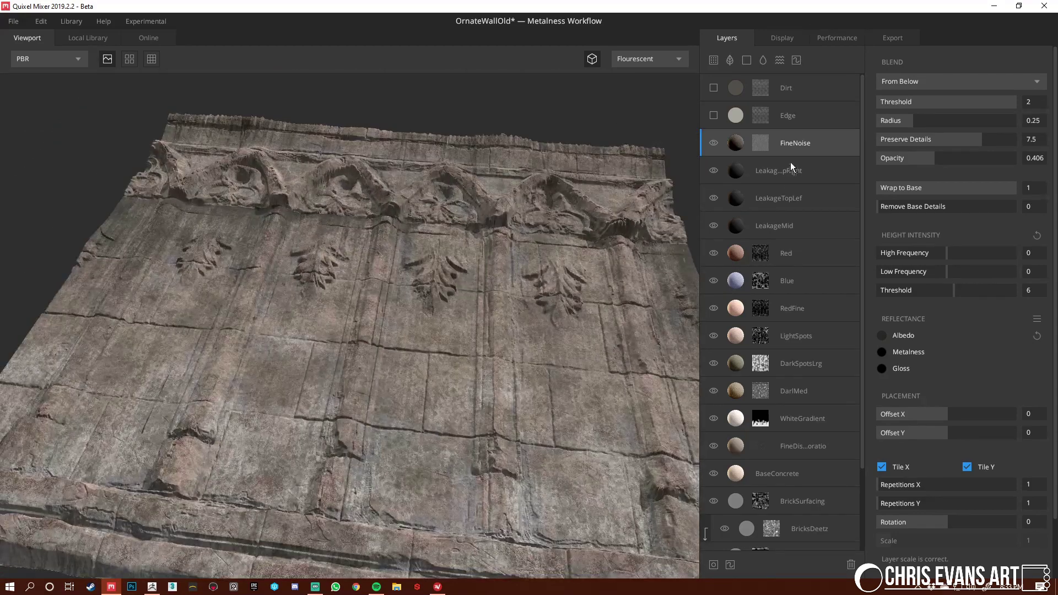
Try a Repeat of 6 on the FineNoise mask's Gradient Remap, preview the layer mask, and return Repeat to 1
{"action": "left_click", "coordinate": [759, 143]}
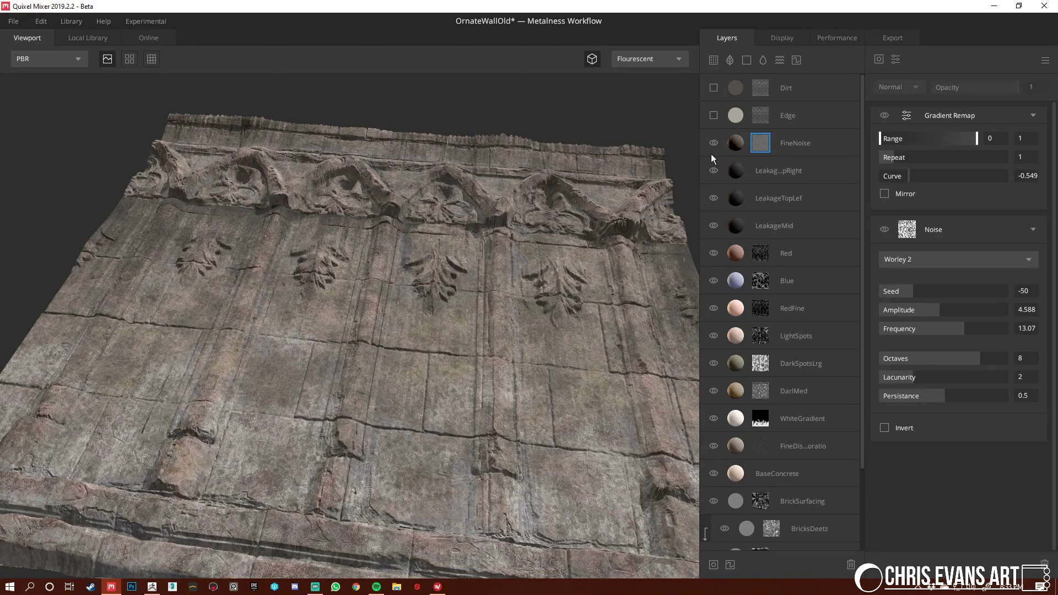
{"action": "left_click", "coordinate": [965, 233]}
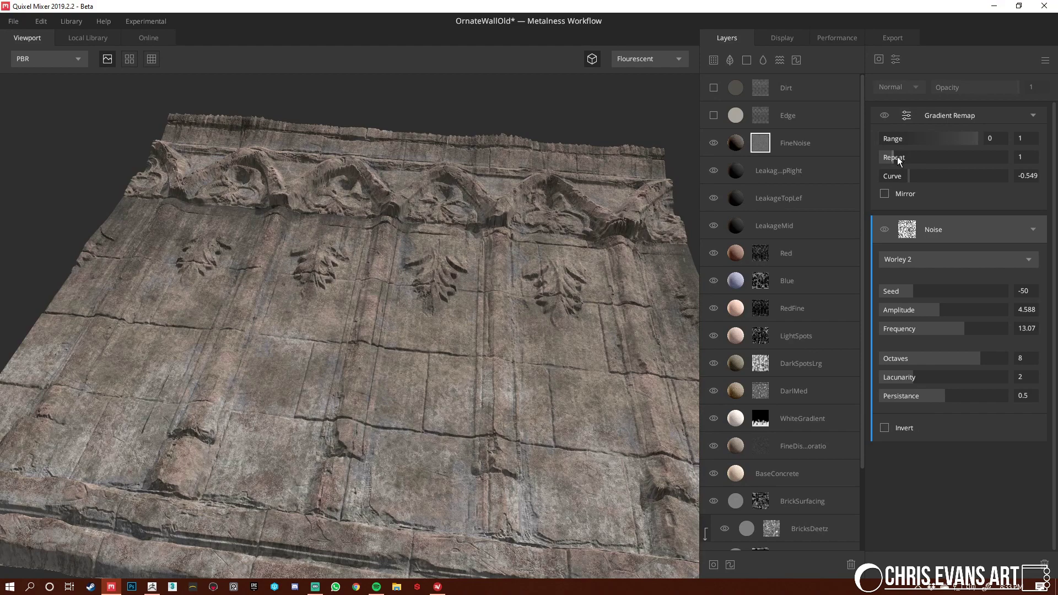
{"action": "right_click_drag", "start_coordinate": [322, 290], "coordinate": [497, 398], "text": "alt"}
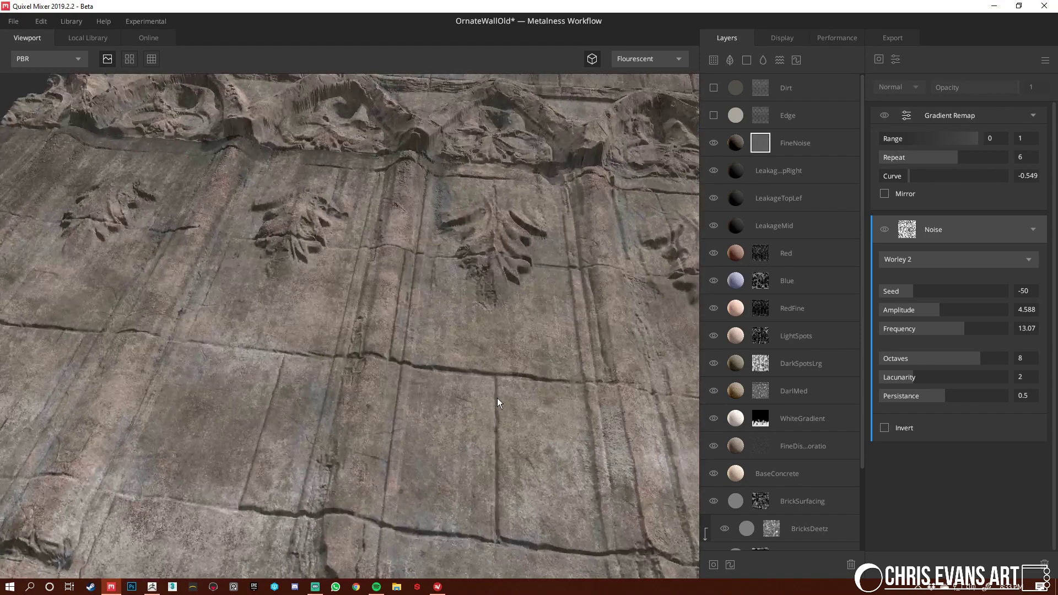
{"action": "key", "text": "m"}
{"action": "key", "text": "m"}
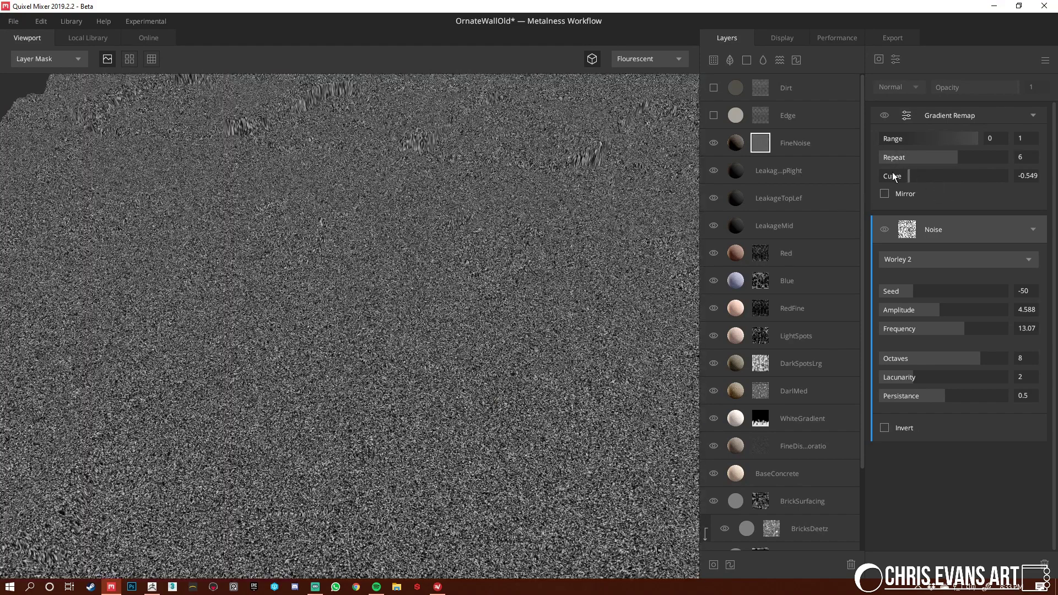
{"action": "left_click_drag", "start_coordinate": [908, 159], "coordinate": [864, 178]}
{"action": "key", "text": "m"}
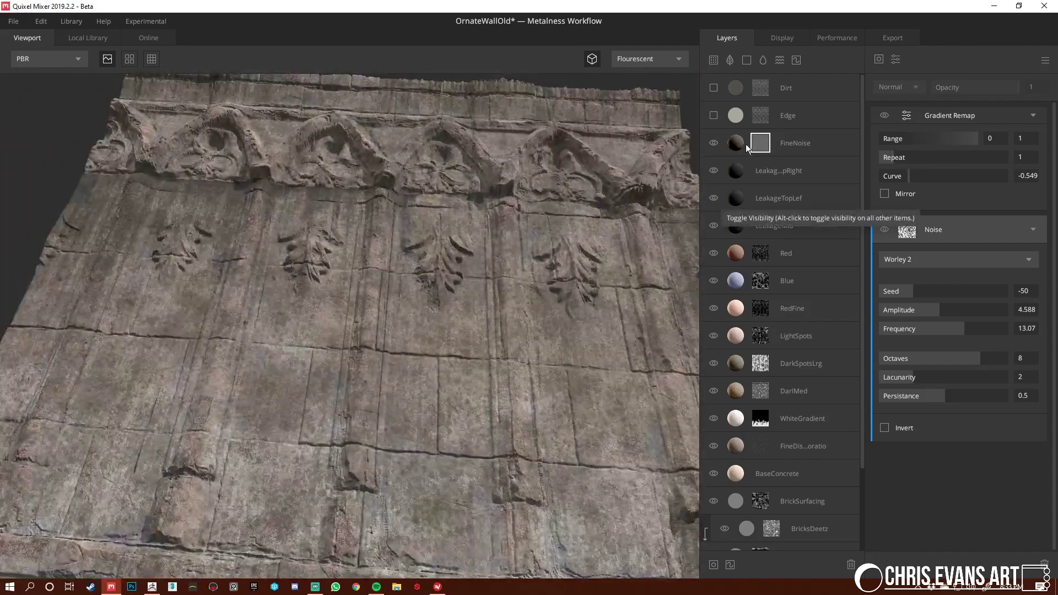
Try full opacity on the FineNoise layer, set its opacity to 0.362, and check the whole wall
{"action": "left_click", "coordinate": [742, 146]}
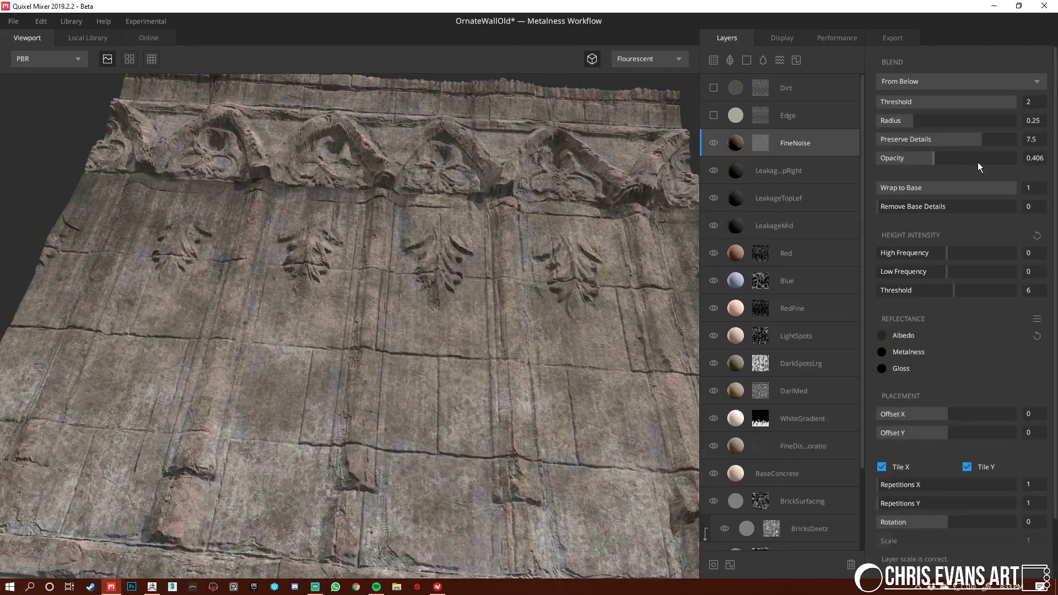
{"action": "left_click_drag", "start_coordinate": [979, 166], "coordinate": [1026, 164]}
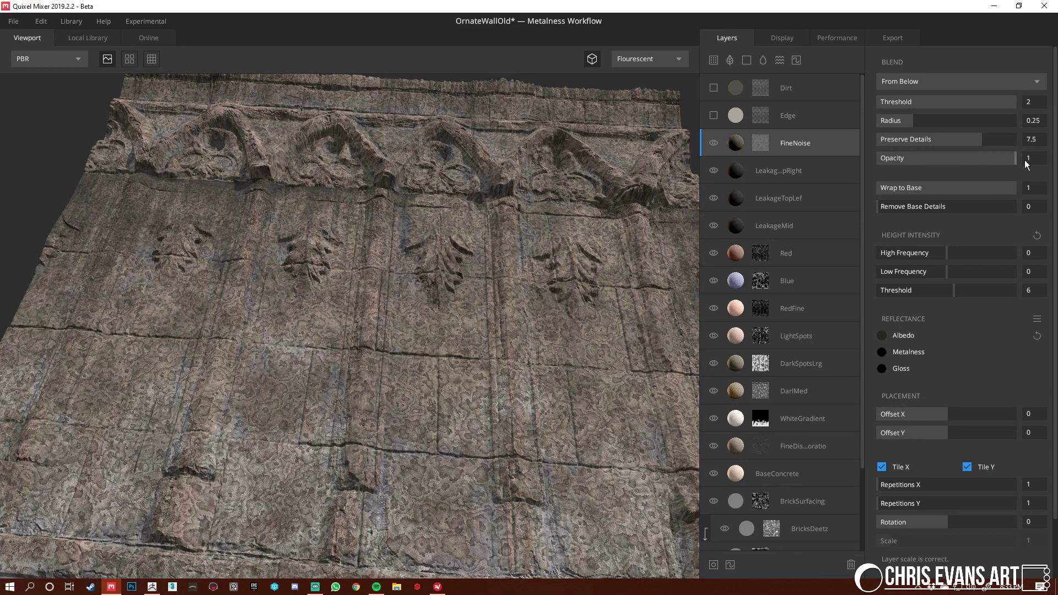
{"action": "left_click_drag", "start_coordinate": [999, 161], "coordinate": [927, 155]}
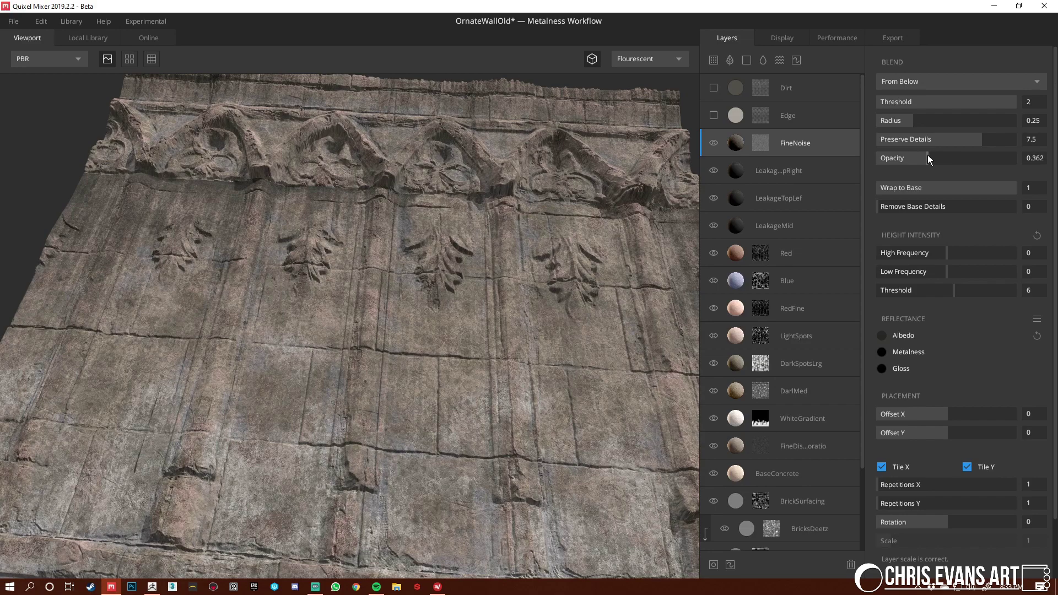
{"action": "key", "text": "f"}
{"action": "left_click_drag", "start_coordinate": [422, 367], "coordinate": [491, 338]}
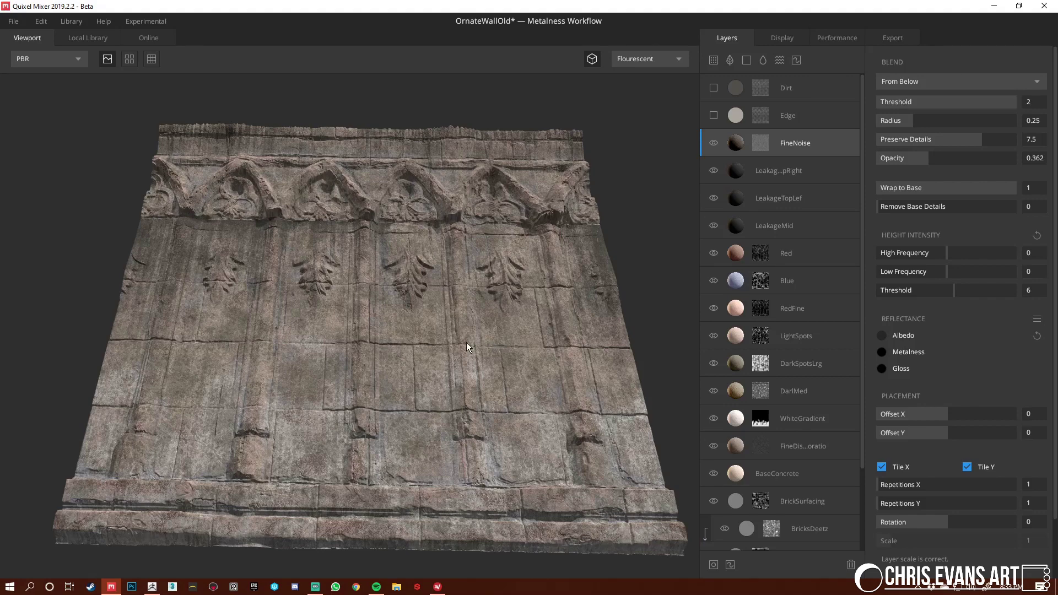
{"action": "key", "text": "c"}
{"action": "key", "text": "c"}
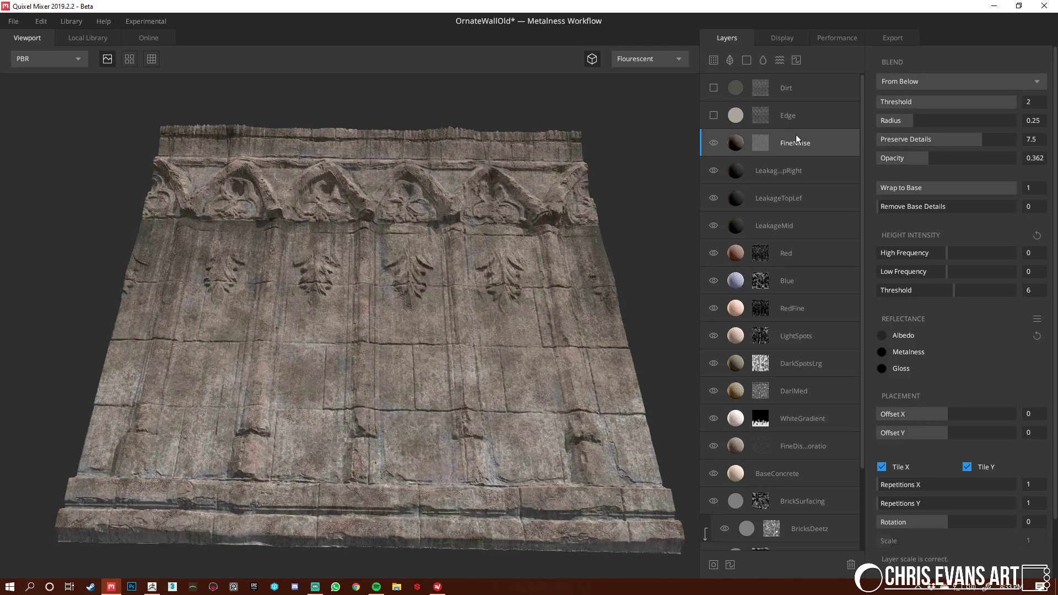
Show the Edge layer and inspect the lightened edges of the arches up close
{"action": "left_click", "coordinate": [786, 127]}
{"action": "left_click", "coordinate": [713, 116]}
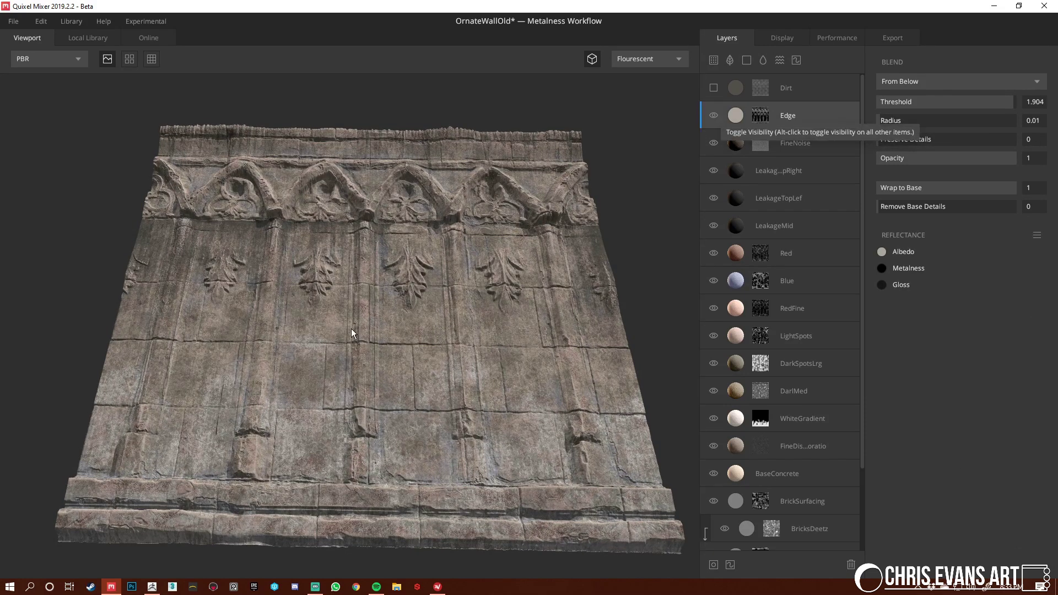
{"action": "scroll", "coordinate": [351, 328], "scroll_direction": "up", "scroll_amount": 5}
{"action": "scroll", "coordinate": [503, 417], "scroll_direction": "down", "scroll_amount": 5}
{"action": "left_click_drag", "start_coordinate": [384, 365], "coordinate": [392, 457]}
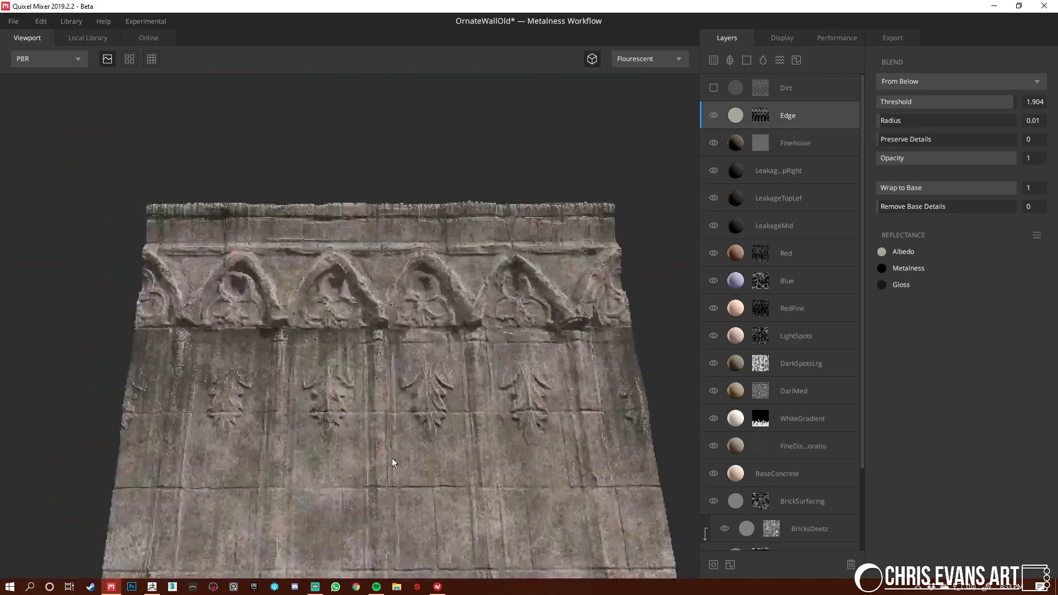
{"action": "scroll", "coordinate": [389, 369], "scroll_direction": "up", "scroll_amount": 8}
{"action": "scroll", "coordinate": [440, 362], "scroll_direction": "down", "scroll_amount": 4}
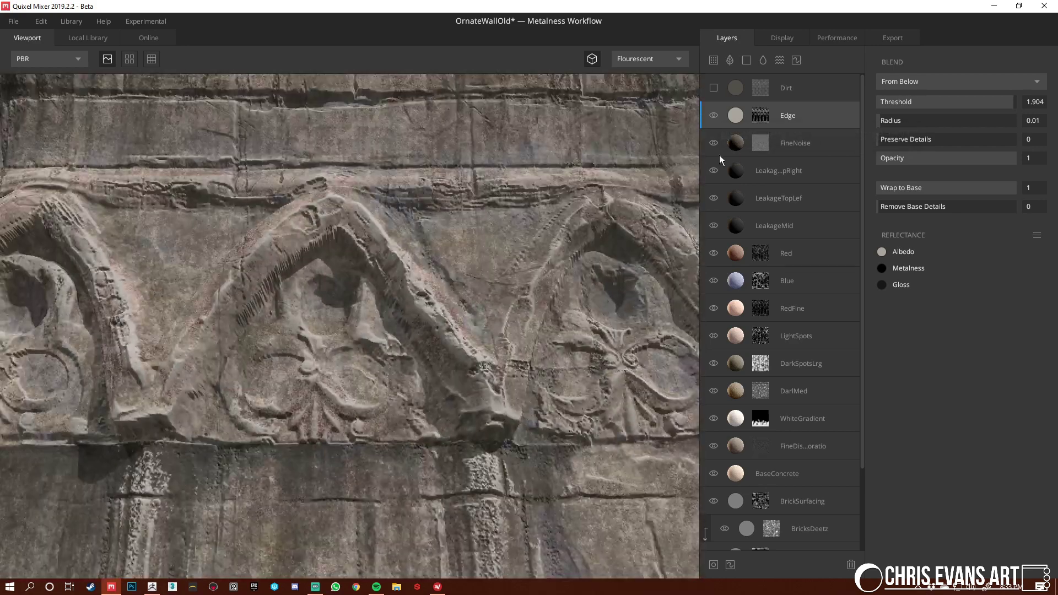
Open the Edge mask's Curvature component and inspect the edge highlights on the arches and leaf ornaments in the albedo view
{"action": "left_click", "coordinate": [761, 116]}
{"action": "left_click", "coordinate": [957, 125]}
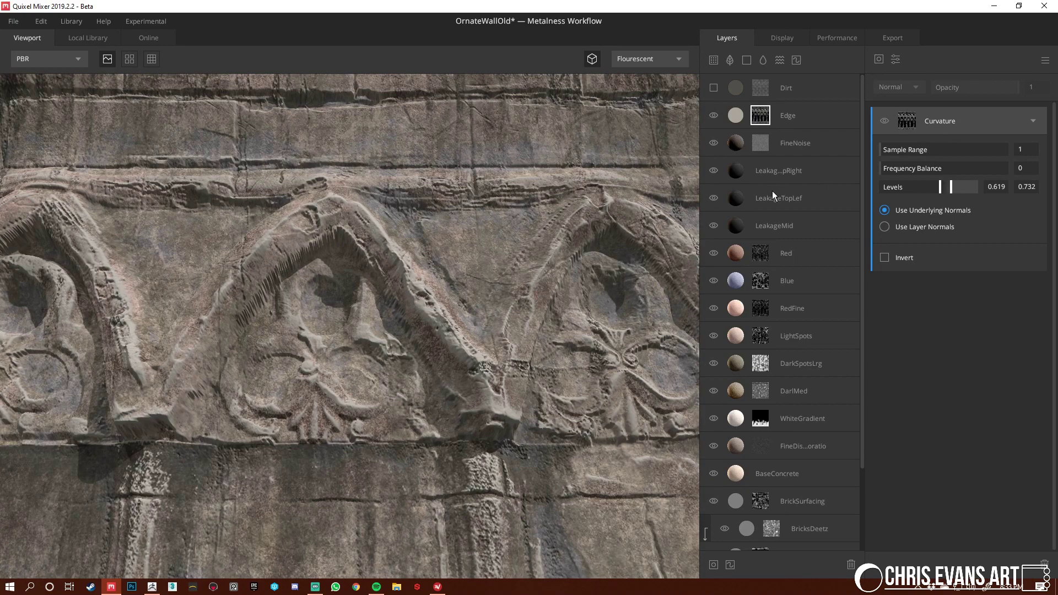
{"action": "key", "text": "c"}
{"action": "right_click_drag", "start_coordinate": [474, 363], "coordinate": [260, 332], "text": "alt"}
{"action": "scroll", "coordinate": [262, 336], "scroll_direction": "down", "scroll_amount": 3}
{"action": "middle_click_drag", "start_coordinate": [352, 395], "coordinate": [323, 330]}
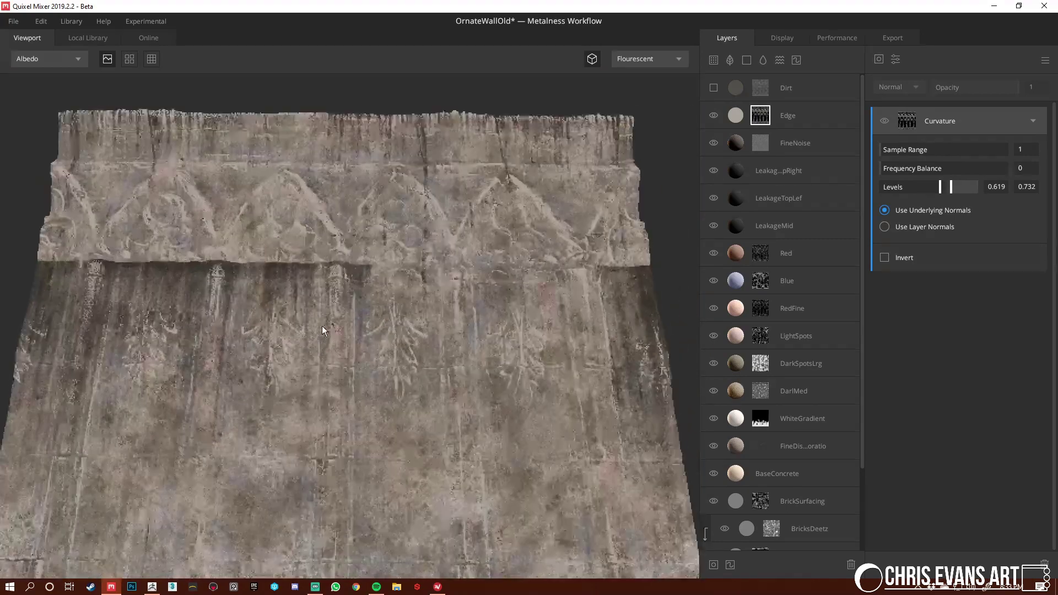
{"action": "scroll", "coordinate": [386, 430], "scroll_direction": "up", "scroll_amount": 5}
{"action": "middle_click_drag", "start_coordinate": [467, 414], "coordinate": [328, 468]}
{"action": "scroll", "coordinate": [327, 467], "scroll_direction": "up", "scroll_amount": 2}
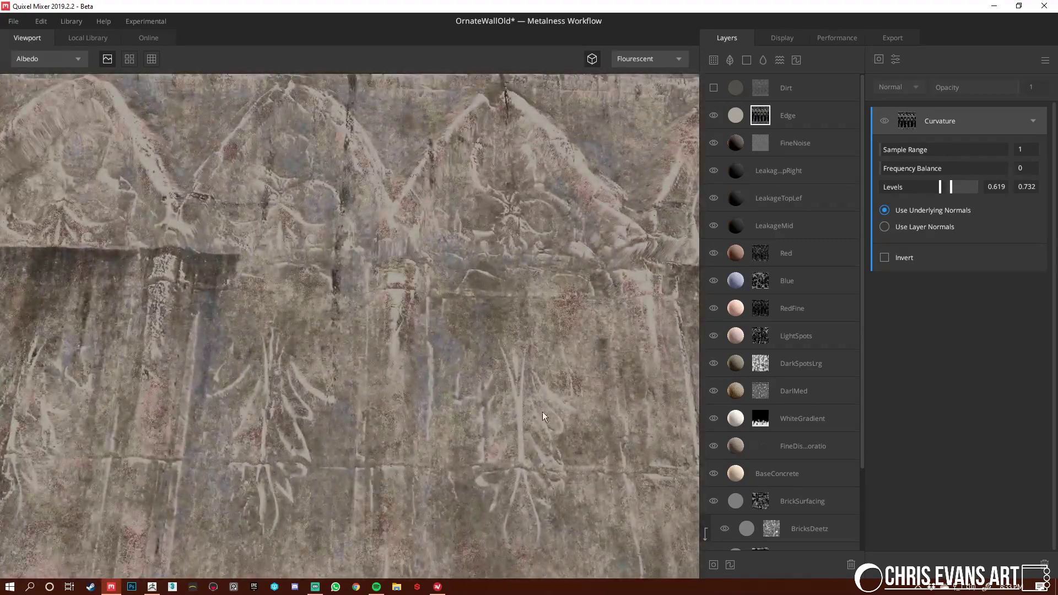
Add a Worley 1 noise to the Edge mask with Frequency 20, Octaves 10, Lacunarity 3.491 and Persistance 1
{"action": "left_click", "coordinate": [879, 59]}
{"action": "mouse_move", "coordinate": [911, 108]}
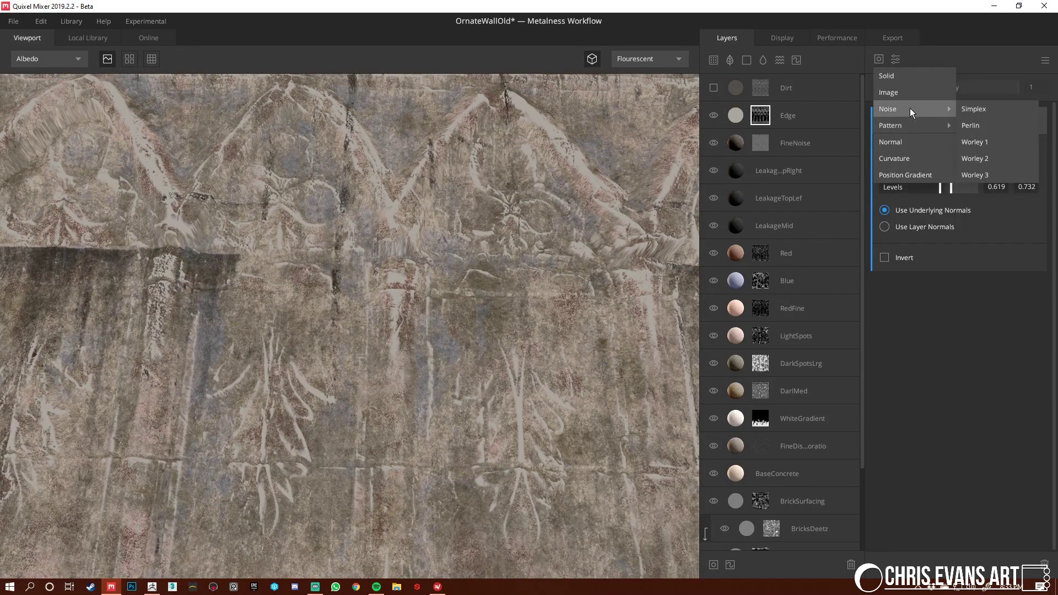
{"action": "left_click", "coordinate": [975, 142]}
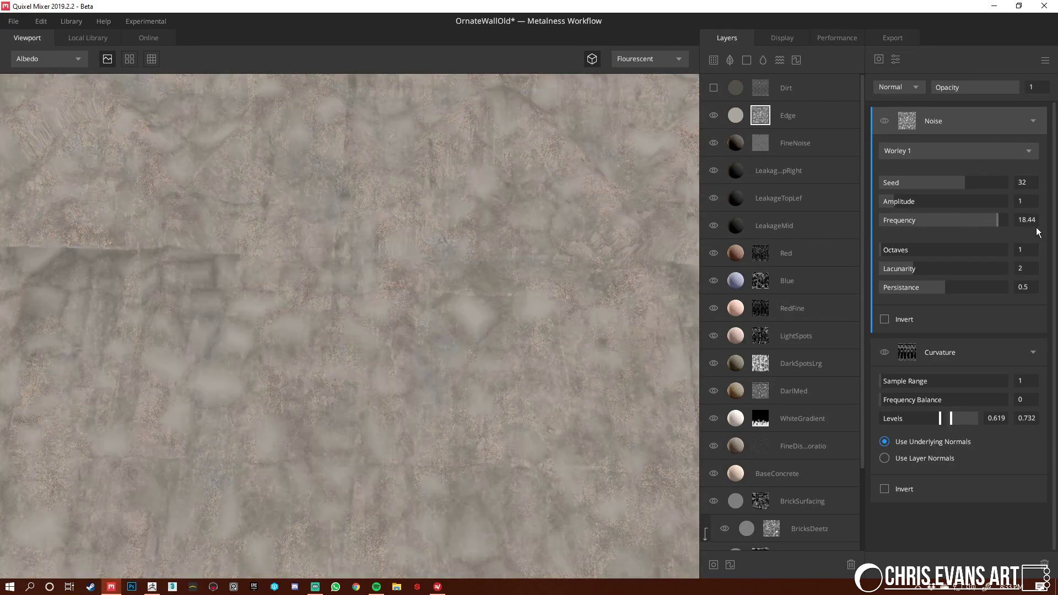
{"action": "left_click_drag", "start_coordinate": [1036, 227], "coordinate": [1039, 229]}
{"action": "left_click_drag", "start_coordinate": [914, 252], "coordinate": [1037, 255]}
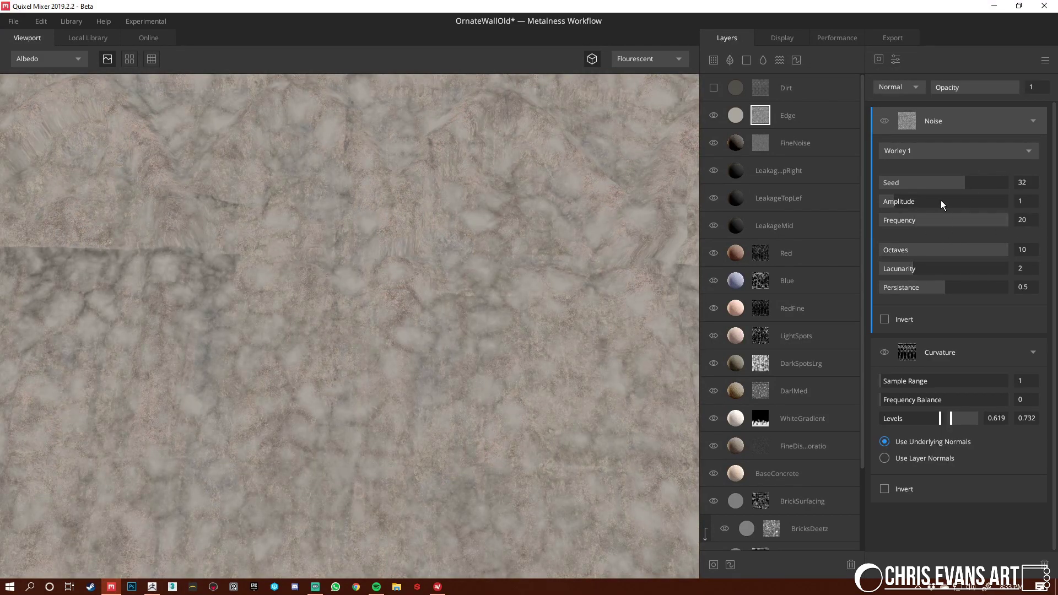
{"action": "left_click_drag", "start_coordinate": [928, 271], "coordinate": [1029, 290]}
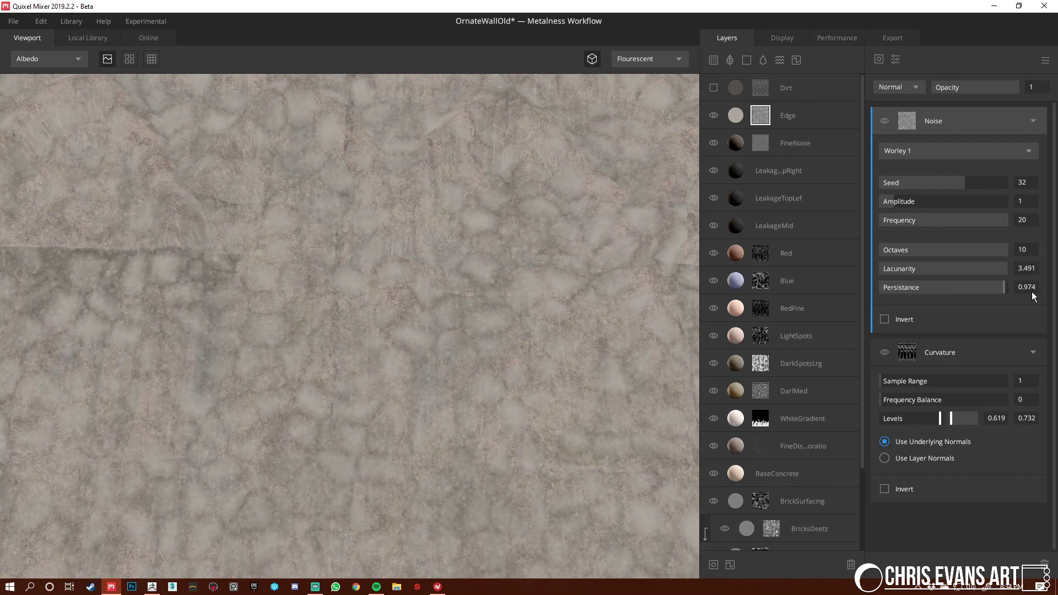
Blend the Edge mask's noise over the curvature as Distort with a Distort Intensity of 0.008, previewing the mask
{"action": "key", "text": "m"}
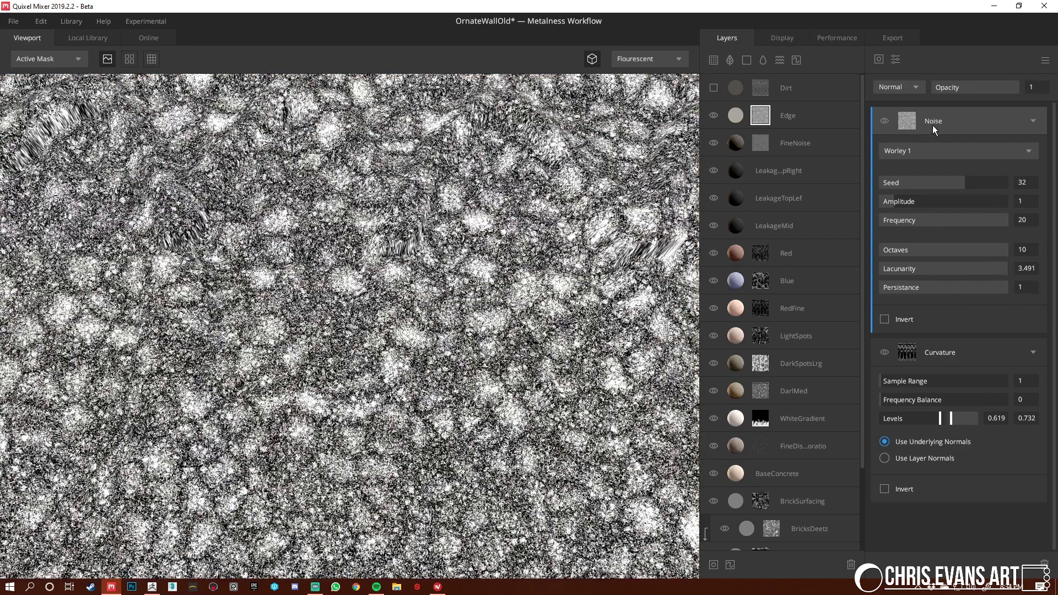
{"action": "left_click", "coordinate": [896, 60]}
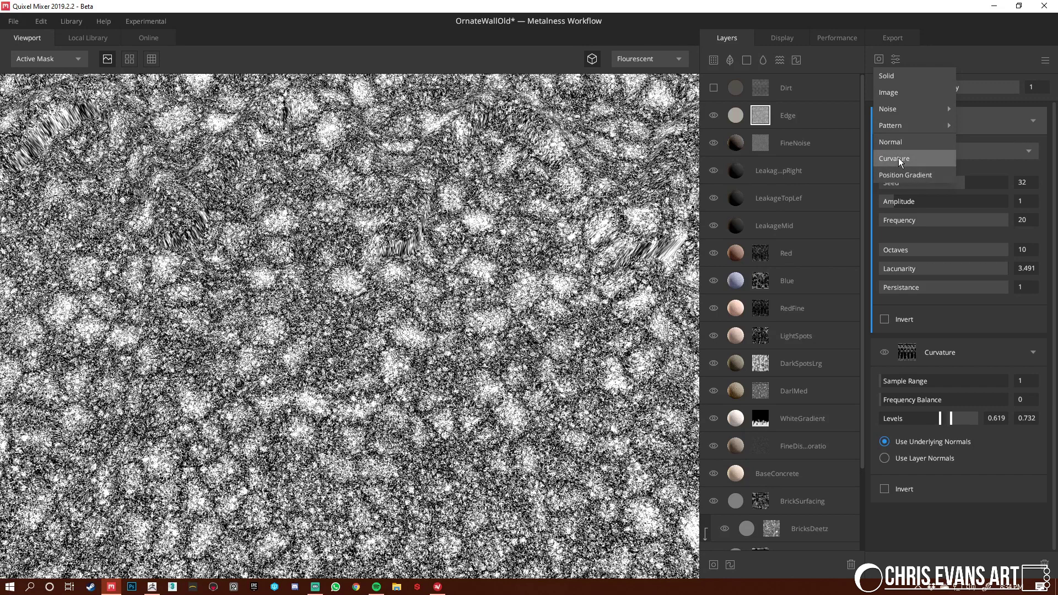
{"action": "left_click", "coordinate": [897, 86]}
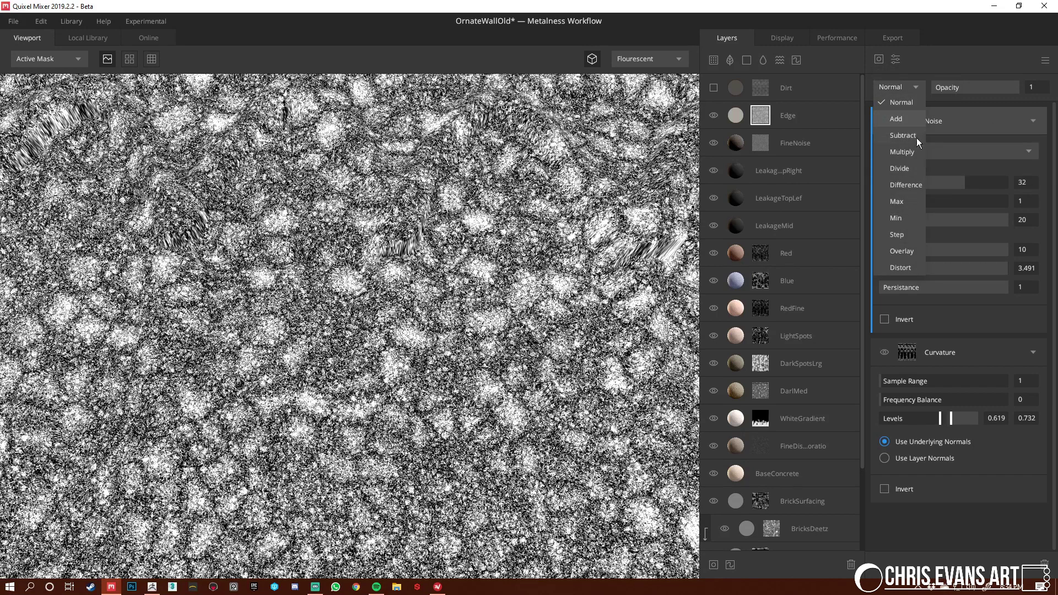
{"action": "left_click", "coordinate": [913, 267]}
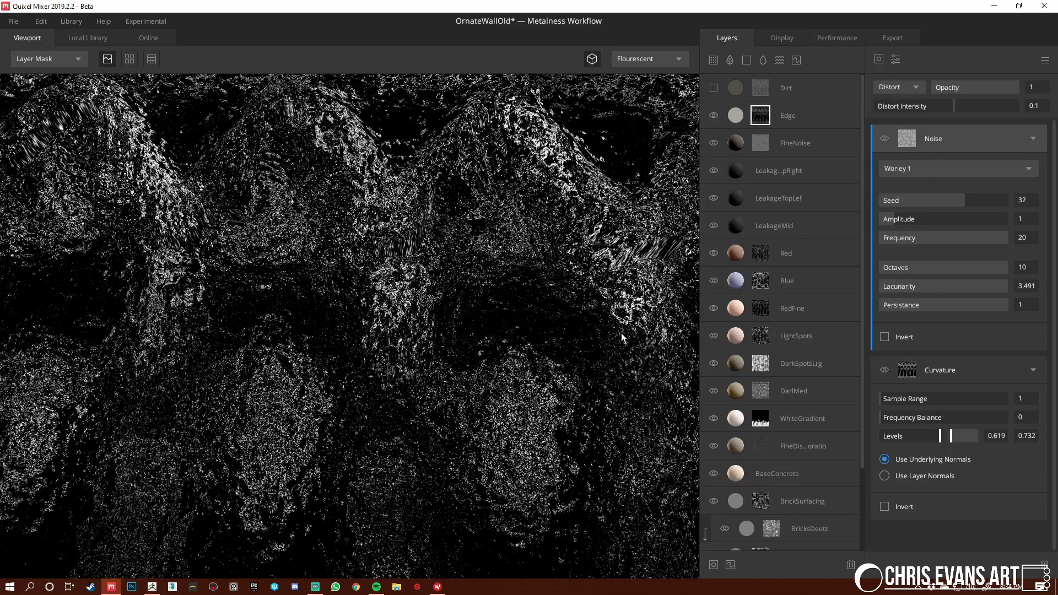
{"action": "left_click_drag", "start_coordinate": [623, 332], "coordinate": [491, 333]}
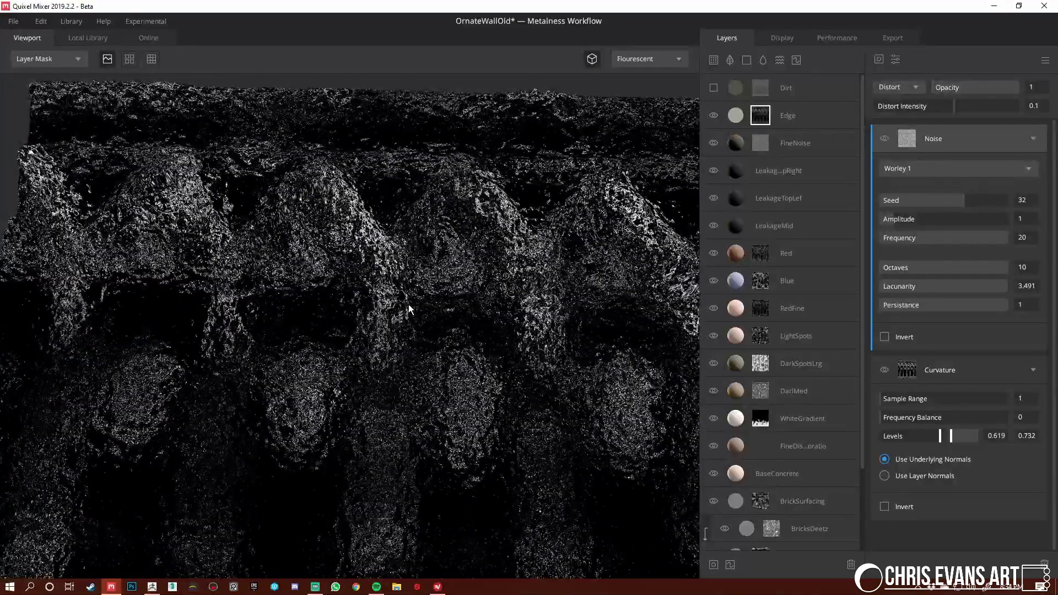
{"action": "left_click_drag", "start_coordinate": [953, 108], "coordinate": [947, 108]}
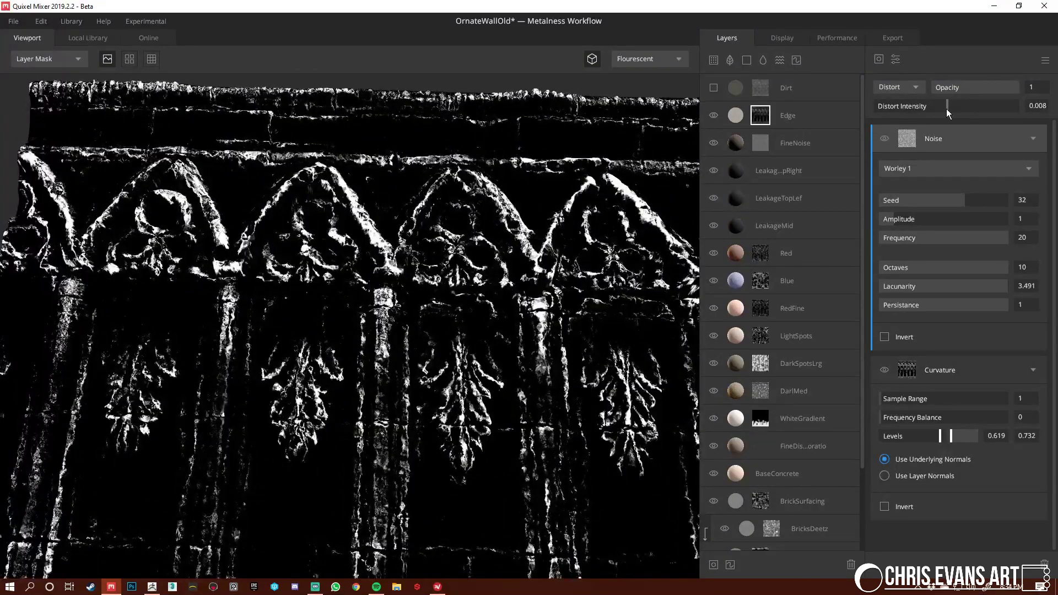
Compare the Edge mask with and without the noise distortion, and inspect the whole wall in the PBR view
{"action": "scroll", "coordinate": [451, 442], "scroll_direction": "up", "scroll_amount": 8}
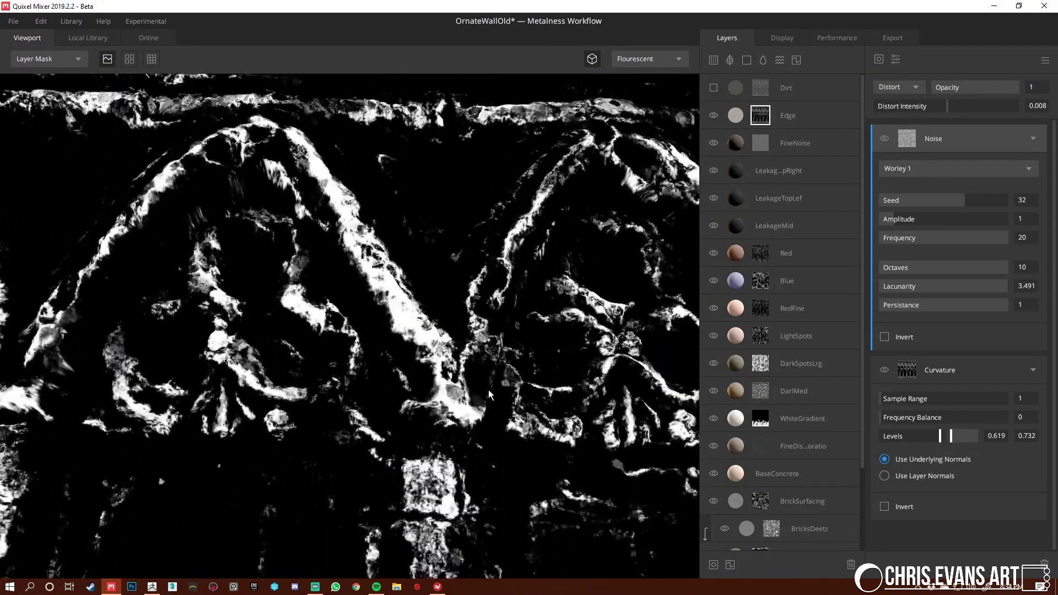
{"action": "left_click", "coordinate": [884, 138]}
{"action": "left_click", "coordinate": [884, 139]}
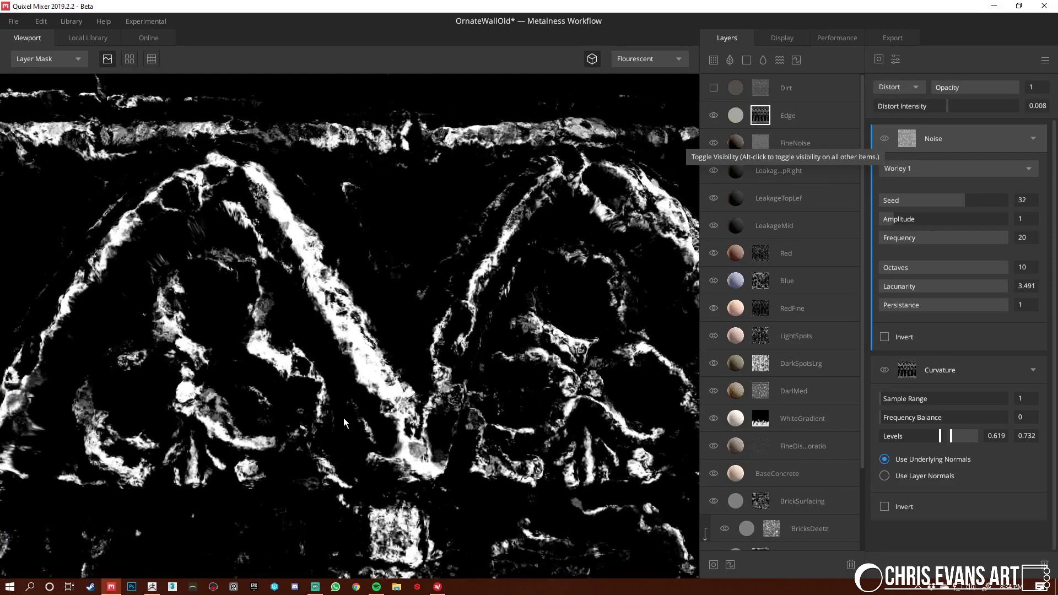
{"action": "key", "text": "Escape"}
{"action": "scroll", "coordinate": [520, 424], "scroll_direction": "down", "scroll_amount": 4}
{"action": "left_click_drag", "start_coordinate": [351, 376], "coordinate": [429, 459], "text": "alt"}
{"action": "middle_click_drag", "start_coordinate": [429, 475], "coordinate": [416, 407], "text": "alt"}
{"action": "right_click_drag", "start_coordinate": [416, 407], "coordinate": [272, 341], "text": "alt"}
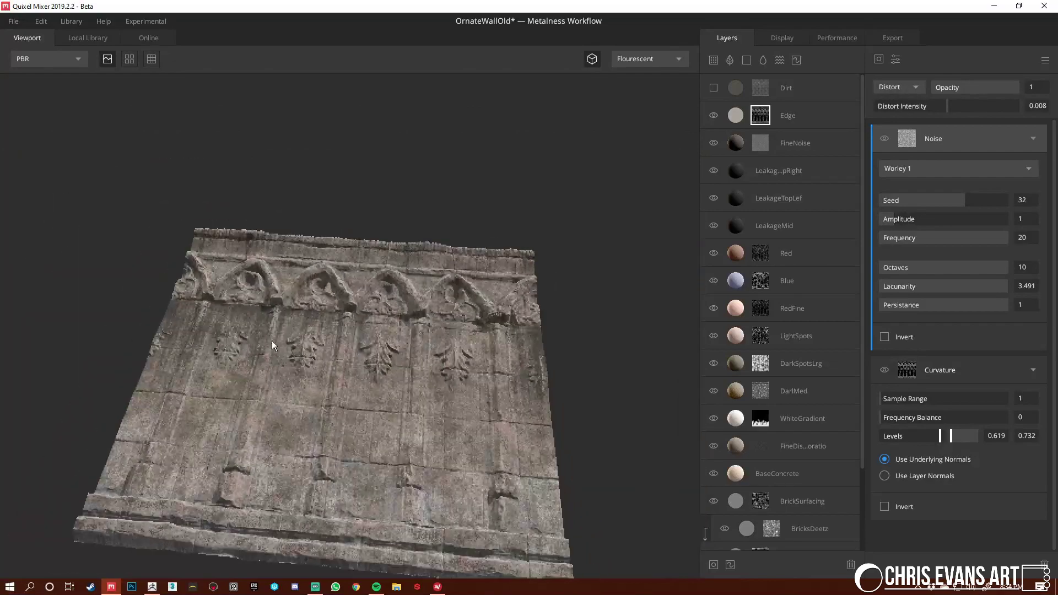
{"action": "left_click_drag", "start_coordinate": [272, 341], "coordinate": [372, 451], "text": "alt"}
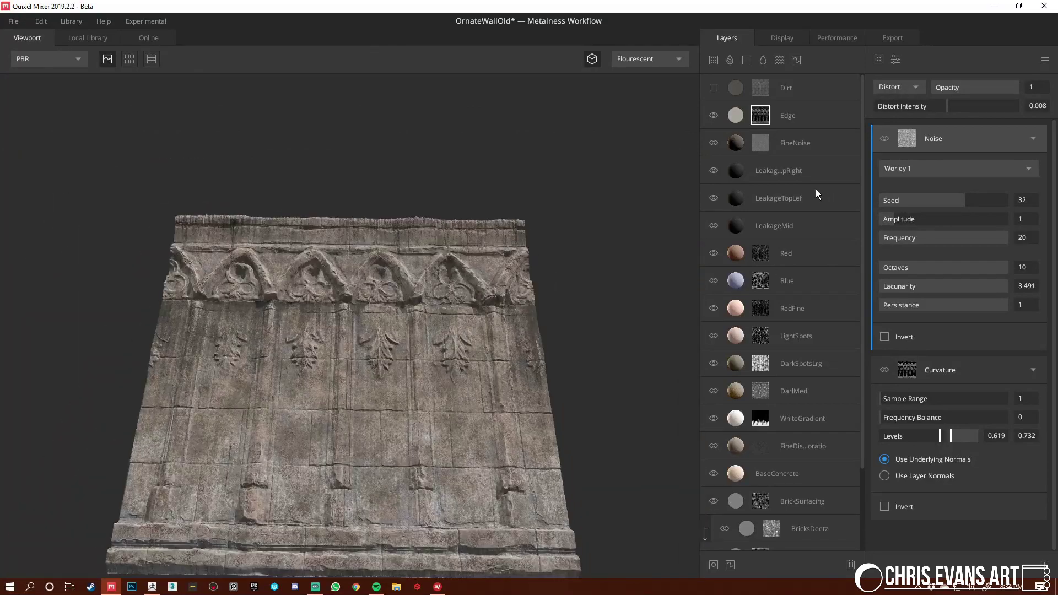
Show the Dirt layer on the wall
{"action": "left_click", "coordinate": [801, 91]}
{"action": "scroll", "coordinate": [428, 300], "scroll_direction": "up", "scroll_amount": 2}
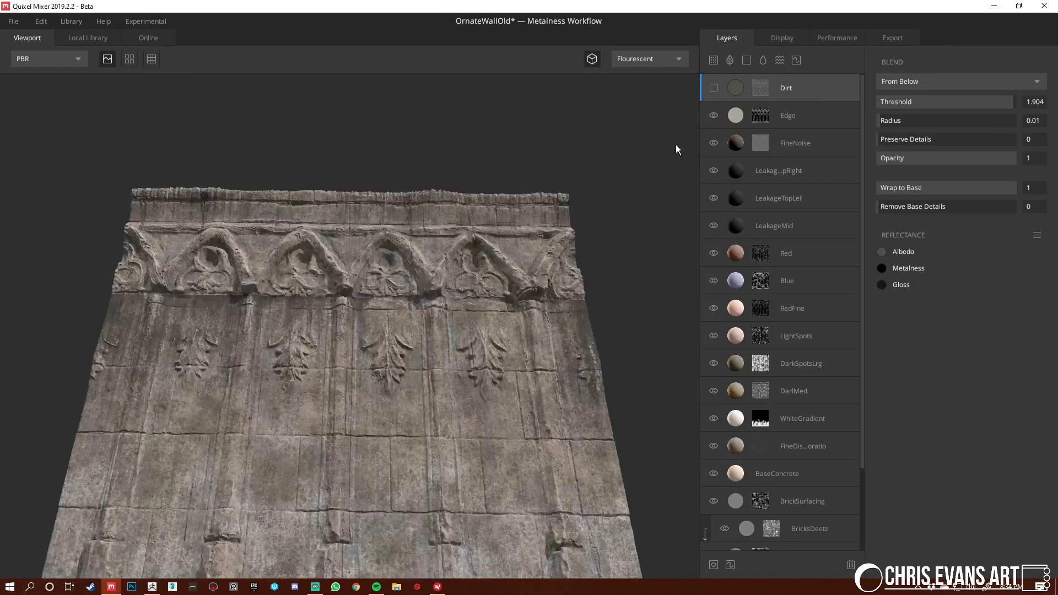
{"action": "left_click", "coordinate": [713, 89]}
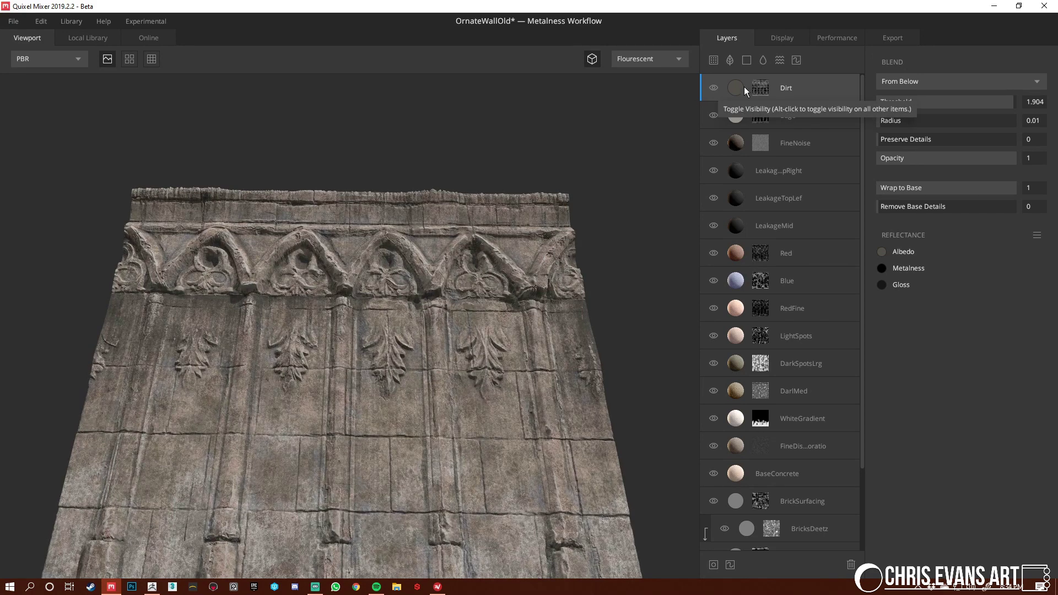
Preview the Curvature component of the Dirt mask on its own and examine the crevices around the ornaments
{"action": "left_click", "coordinate": [761, 87]}
{"action": "left_click", "coordinate": [981, 355]}
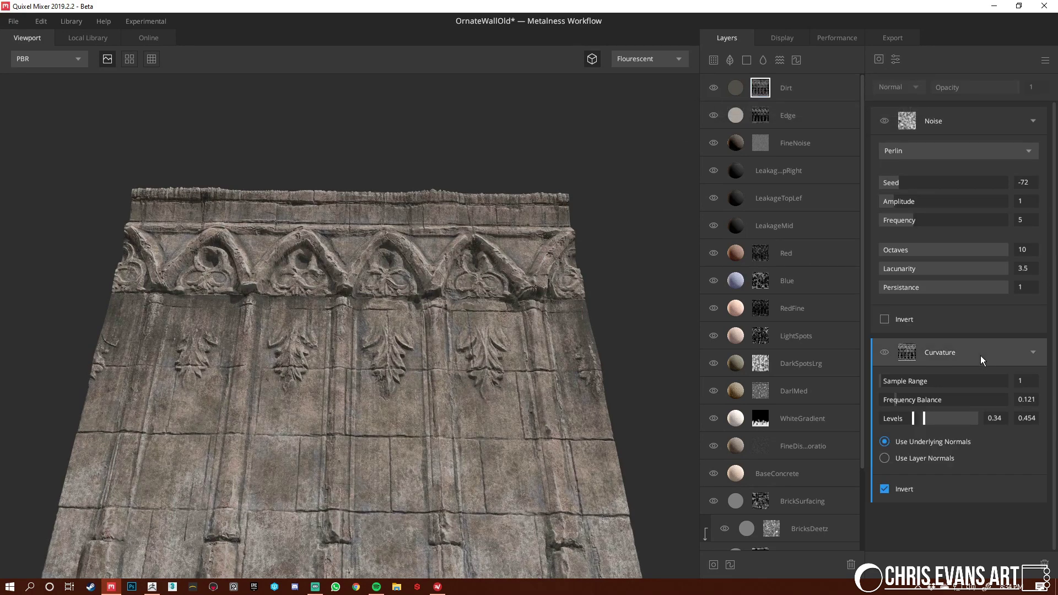
{"action": "key", "text": "m"}
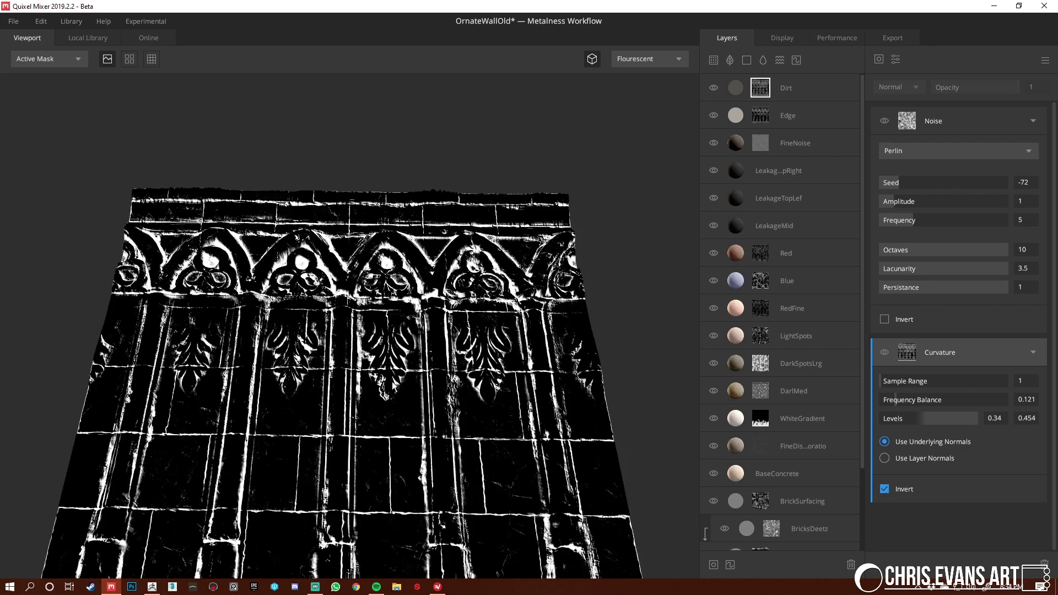
{"action": "left_click_drag", "start_coordinate": [392, 382], "coordinate": [393, 441], "text": "alt"}
{"action": "scroll", "coordinate": [392, 441], "scroll_direction": "up", "scroll_amount": 3}
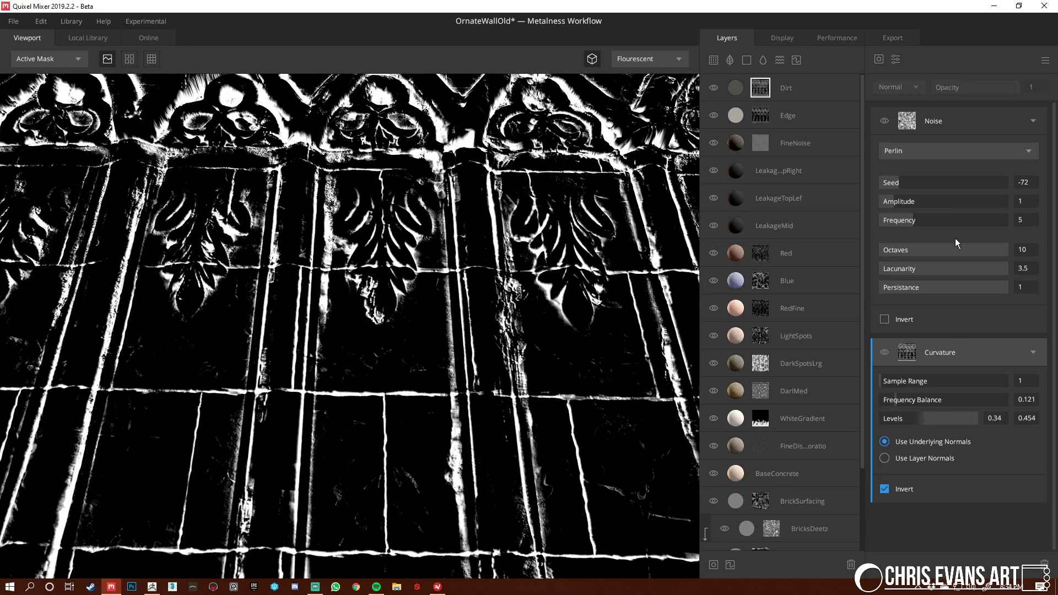
Preview the Dirt mask's Noise component on its own, and compare the full layer mask with and without the noise
{"action": "left_click", "coordinate": [957, 128]}
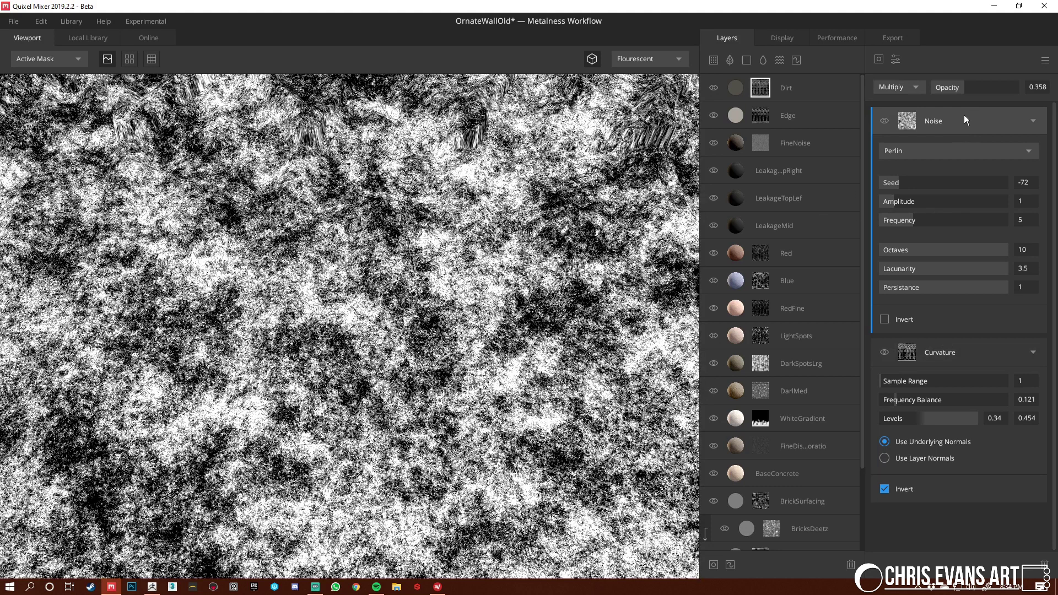
{"action": "left_click", "coordinate": [943, 119]}
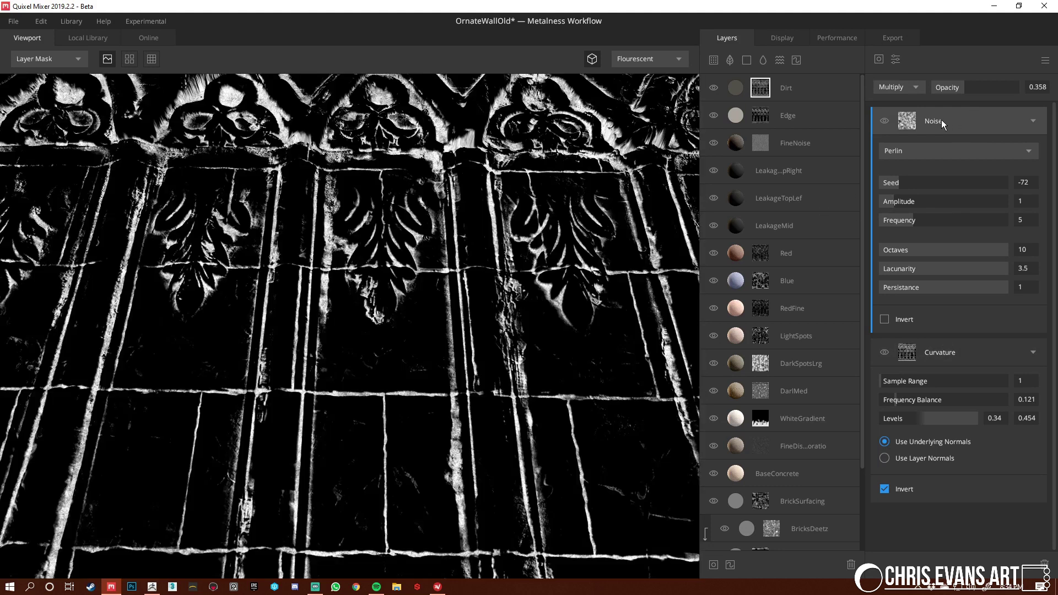
{"action": "left_click", "coordinate": [885, 121]}
{"action": "left_click", "coordinate": [884, 121]}
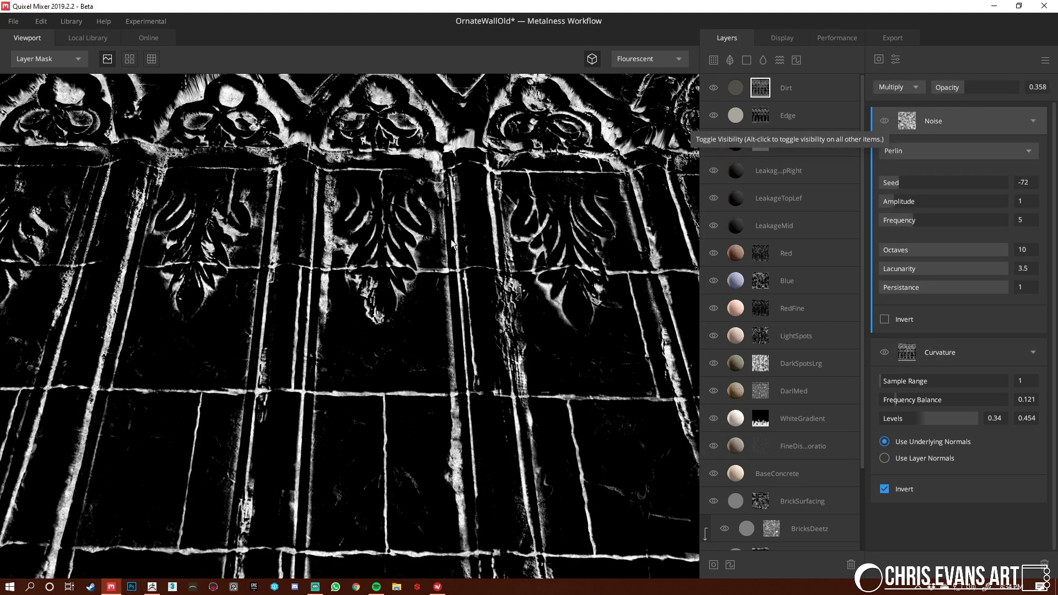
Set the Dirt mask noise's opacity to 0.903 and compare the wall with and without the noise in the PBR view
{"action": "scroll", "coordinate": [465, 335], "scroll_direction": "up", "scroll_amount": 3}
{"action": "left_click_drag", "start_coordinate": [465, 334], "coordinate": [318, 292]}
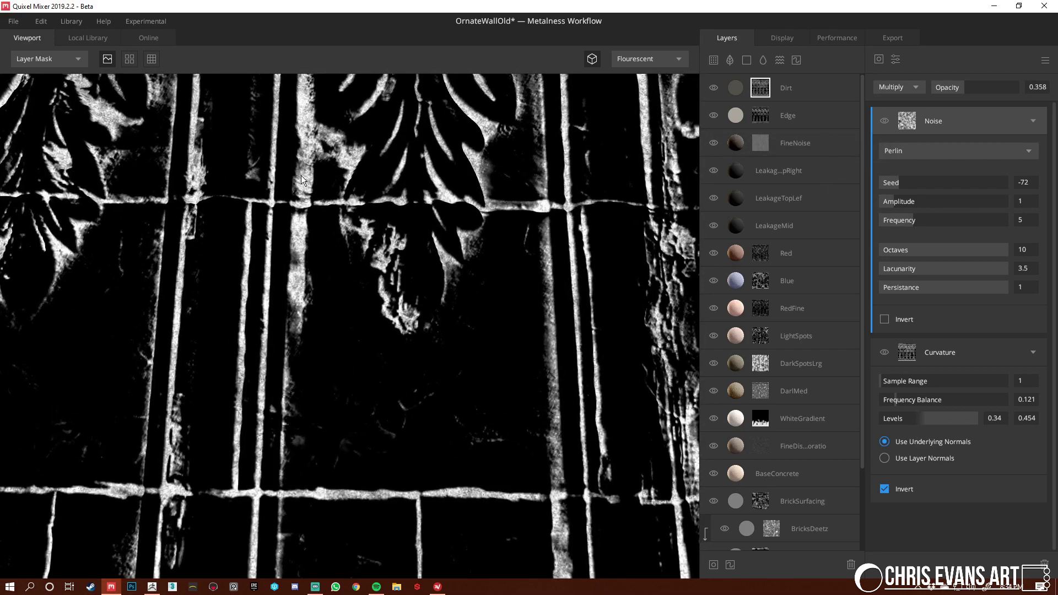
{"action": "left_click_drag", "start_coordinate": [967, 86], "coordinate": [1010, 88]}
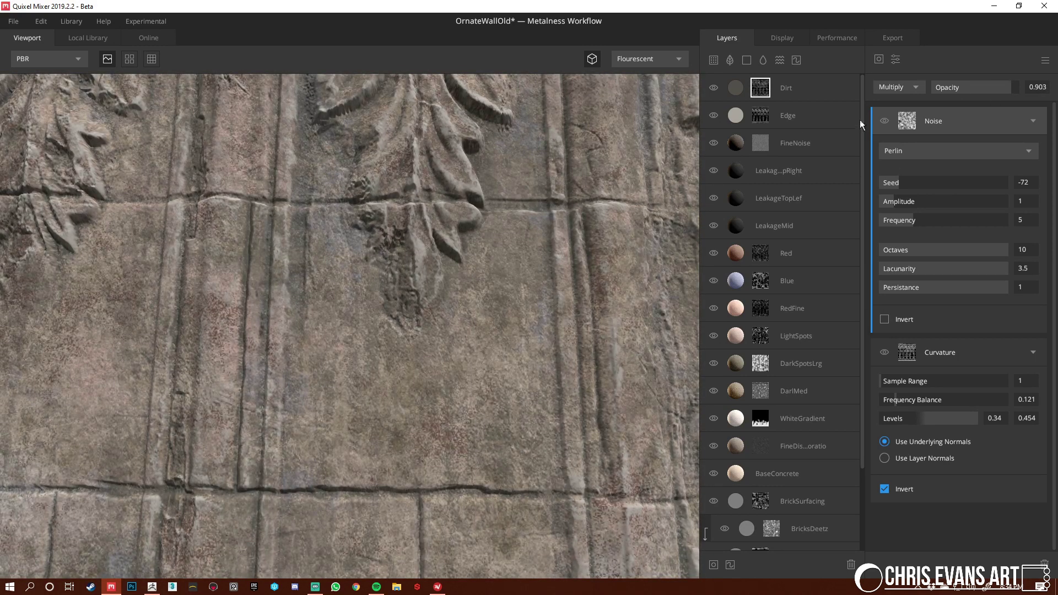
{"action": "left_click", "coordinate": [885, 120]}
{"action": "left_click", "coordinate": [885, 120]}
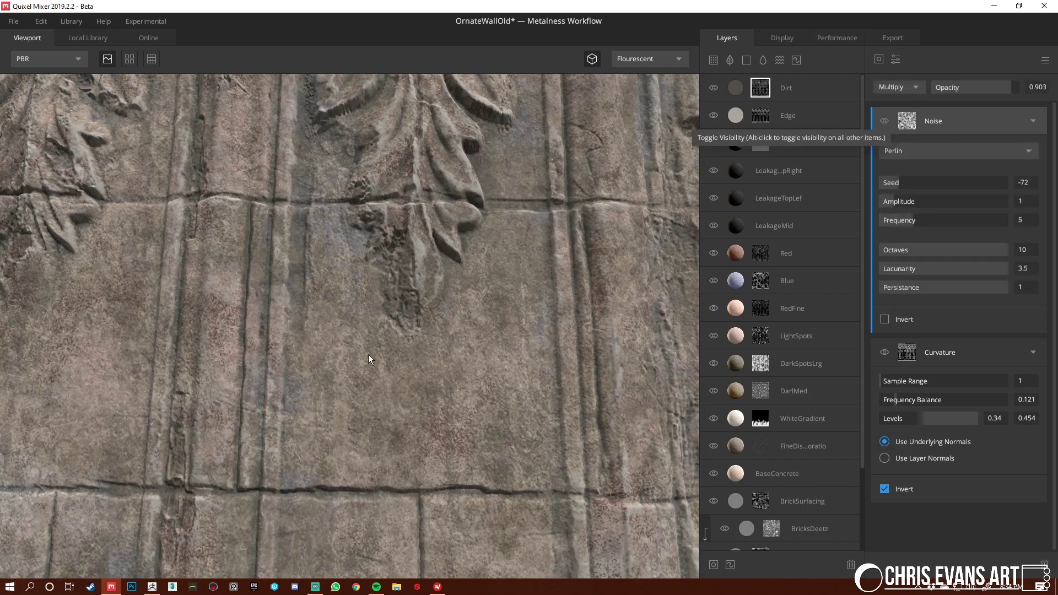
{"action": "right_click_drag", "start_coordinate": [368, 355], "coordinate": [106, 212], "text": "alt"}
{"action": "scroll", "coordinate": [295, 305], "scroll_direction": "down", "scroll_amount": 5}
{"action": "left_click_drag", "start_coordinate": [295, 305], "coordinate": [447, 363], "text": "alt"}
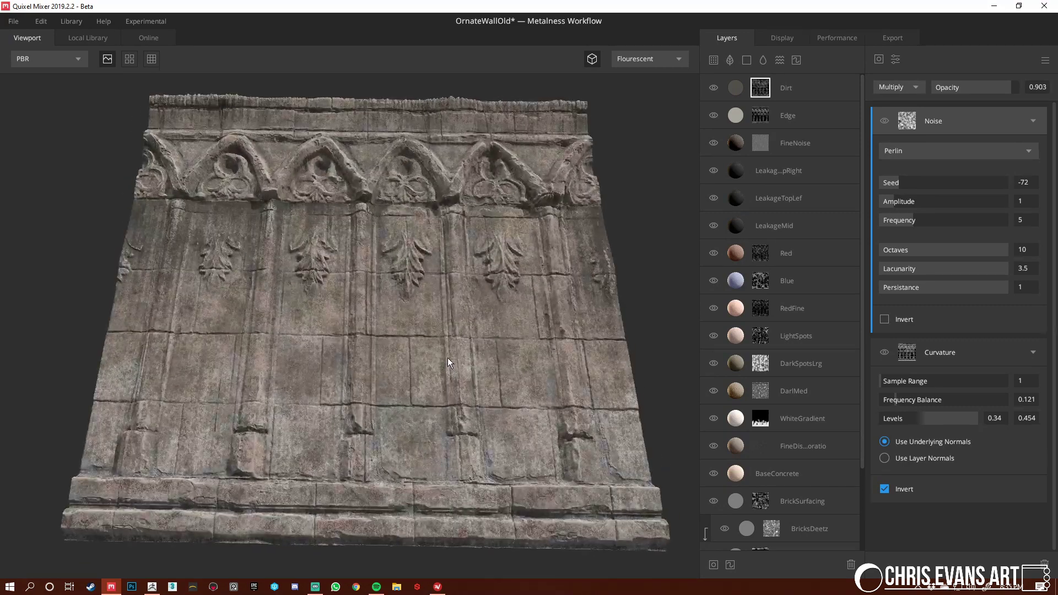